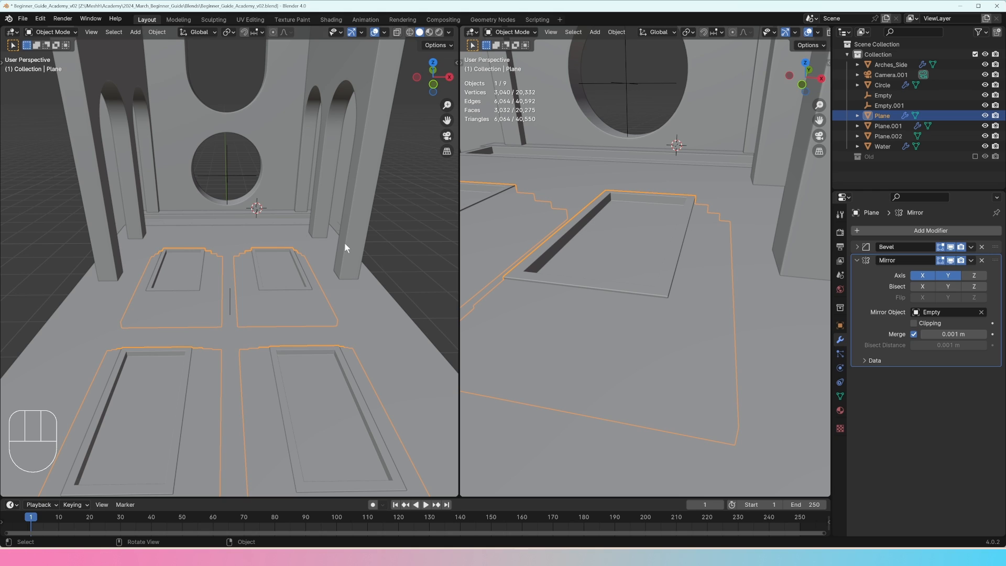
Step: Duplicate the bottom face of the far right floor recess and raise the copy about 0.041 m along Z
mouse_move(297, 254)
middle_mouse_down()
mouse_move(296, 273)
mouse_move(285, 246)
middle_mouse_up()
key("Tab")
key("Tab")
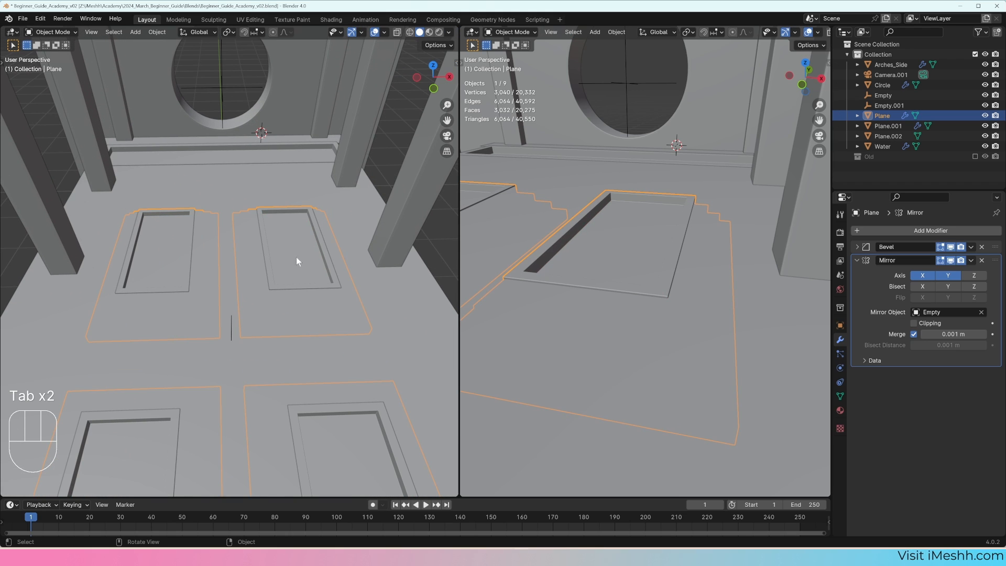
key("Tab")
left_click(297, 254)
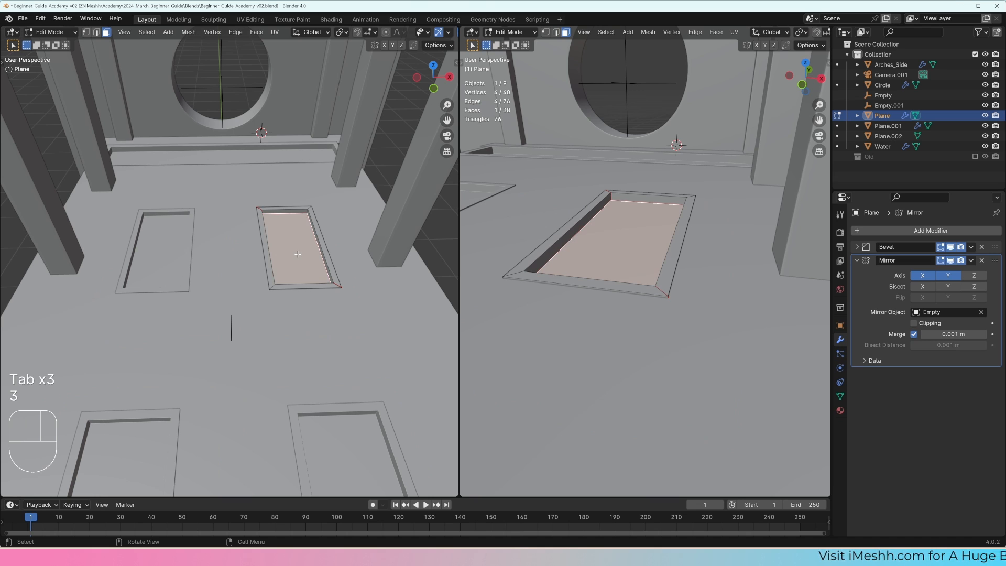
middle_click_drag(307, 251, 246, 251, "shift")
scroll(270, 272, "up", 4)
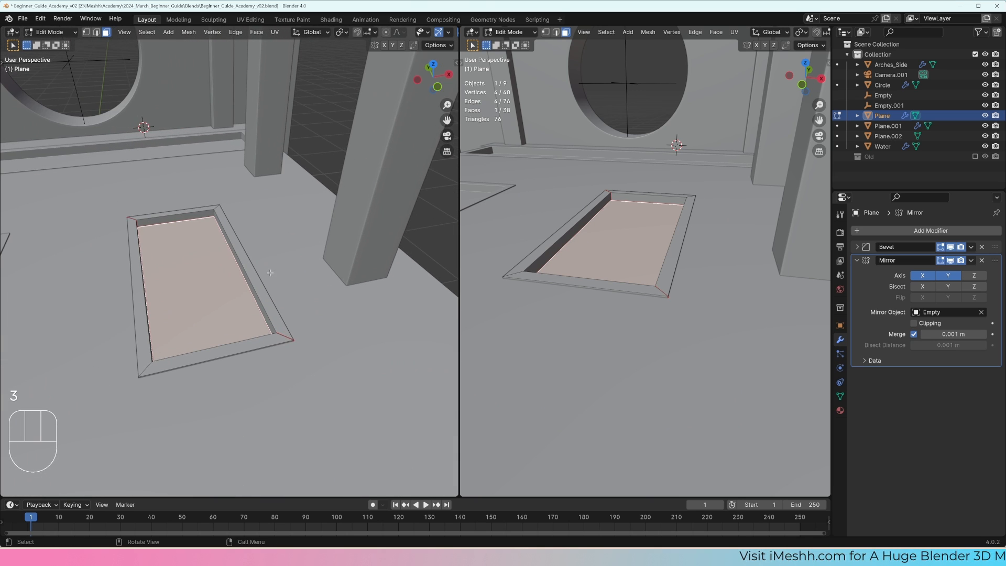
key("shift+d")
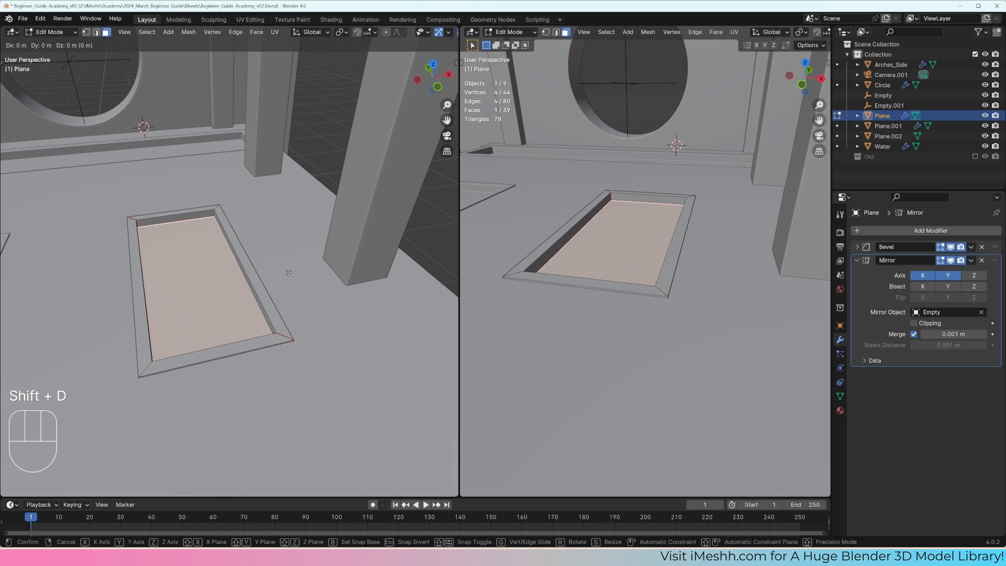
key("z")
left_click(287, 286)
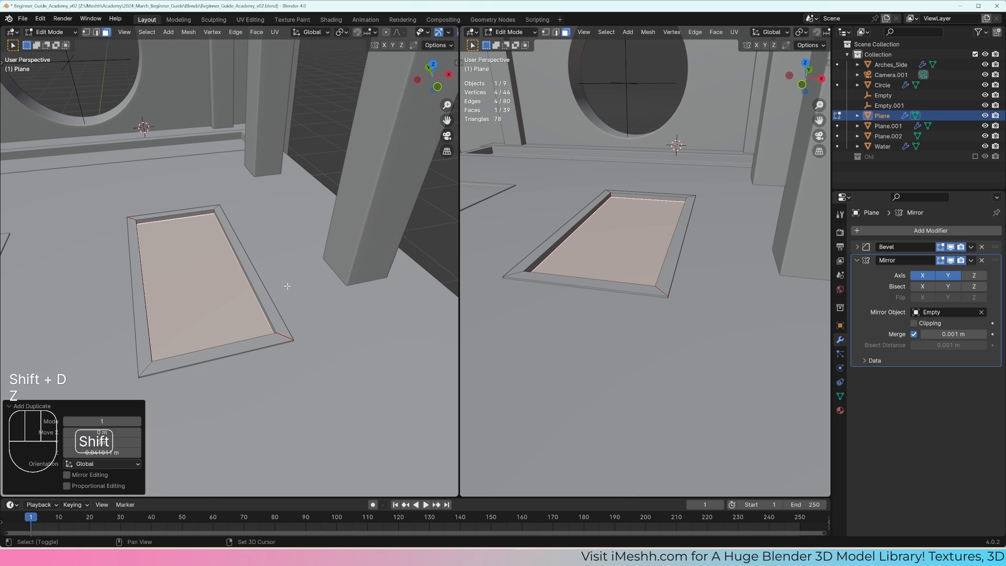
Step: Separate the duplicated recess face into its own object and return to Object Mode
key("p")
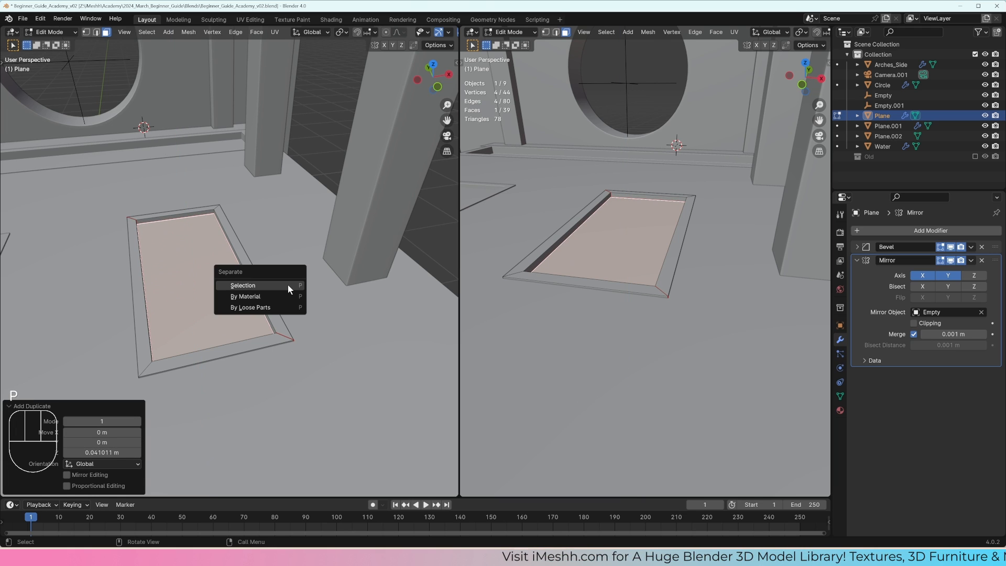
left_click(287, 284)
scroll(273, 280, "down", 3)
key("Tab")
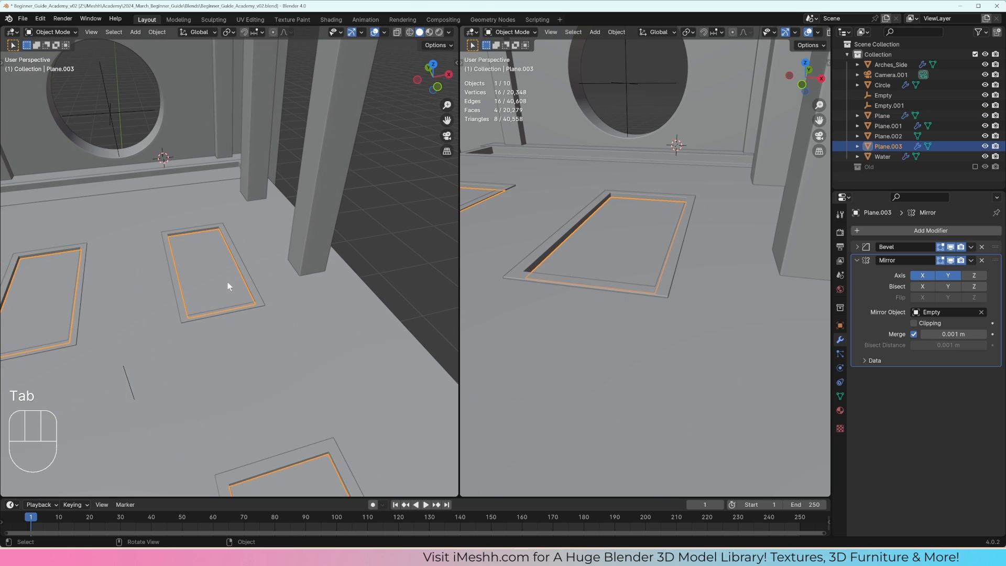
middle_click_drag(227, 282, 212, 256)
key("g")
right_click(293, 262)
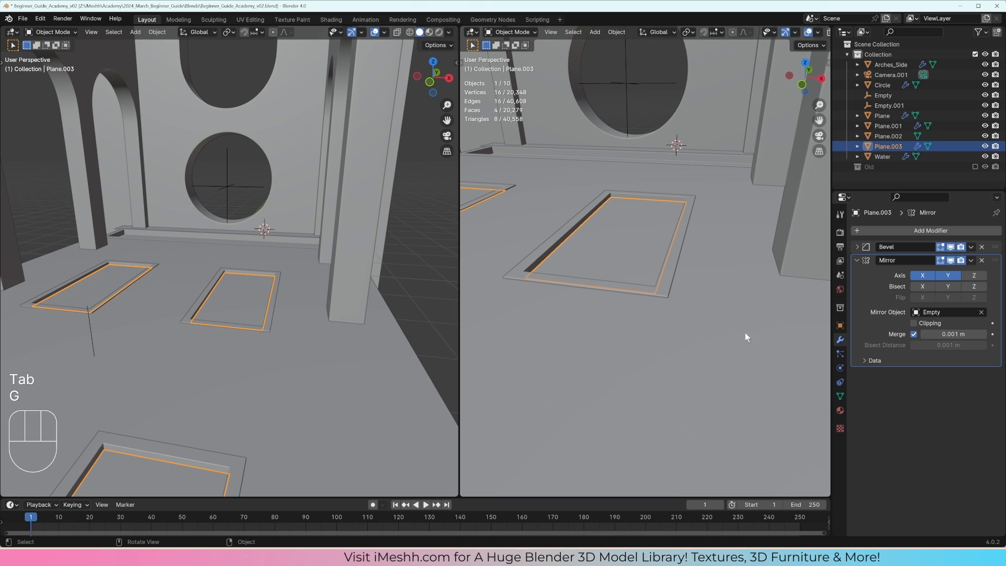
Step: Remove the Mirror and Bevel modifiers from the separated recess plane and isolate it in local view
left_click(981, 261)
left_click(981, 246)
scroll(212, 300, "down", 1)
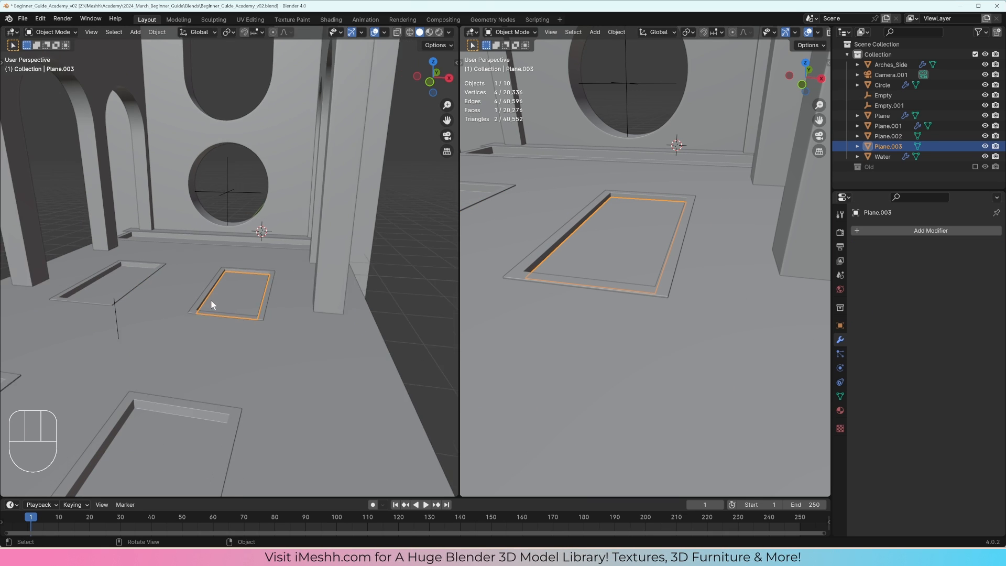
middle_click_drag(211, 301, 279, 312)
key("g")
right_click(209, 314)
middle_click_drag(210, 314, 196, 287)
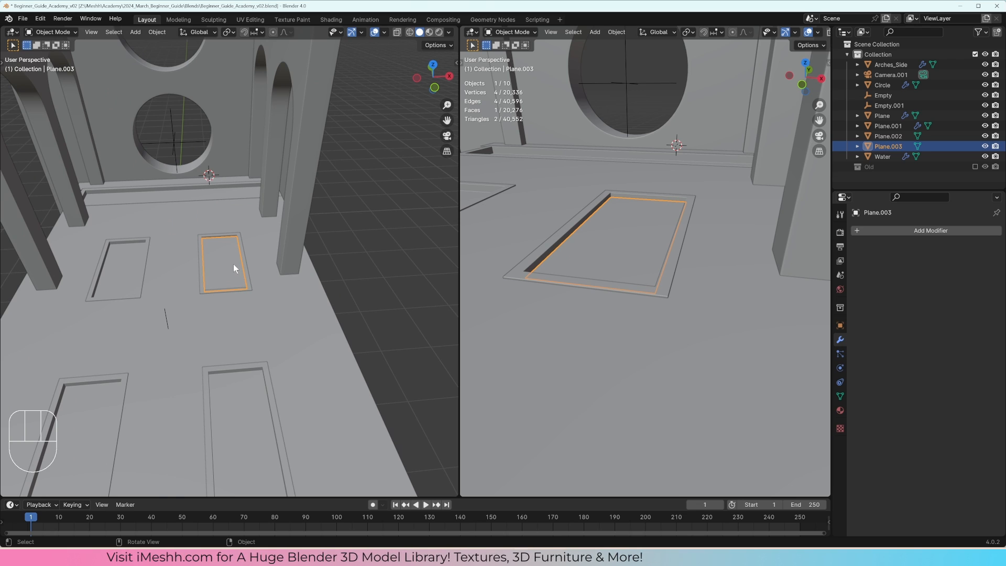
key("KP_Divide")
middle_click_drag(233, 263, 310, 282)
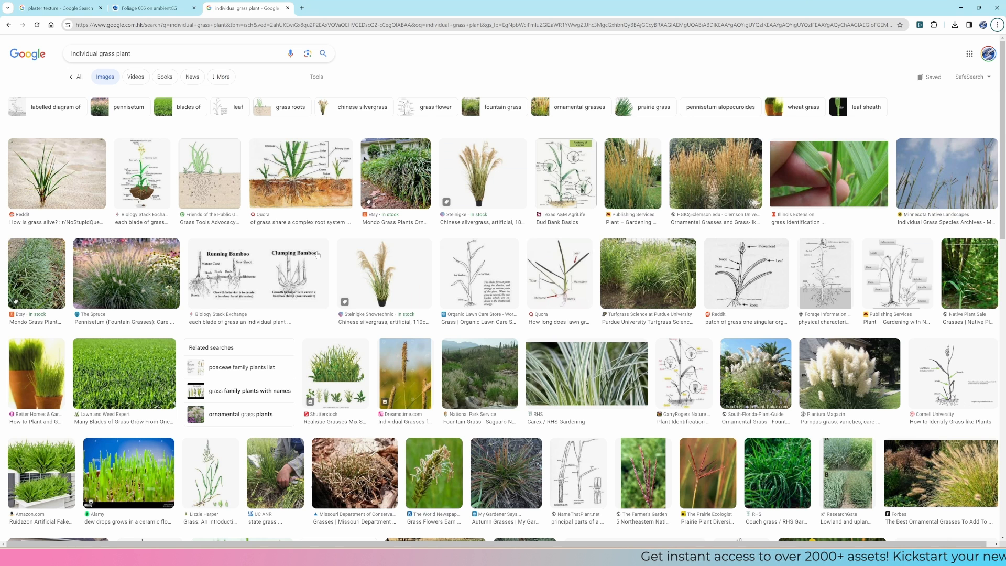
Step: Review the Foliage 006 asset page and plaster texture images in the browser, ending on ambientCG's grass search results
left_click(155, 11)
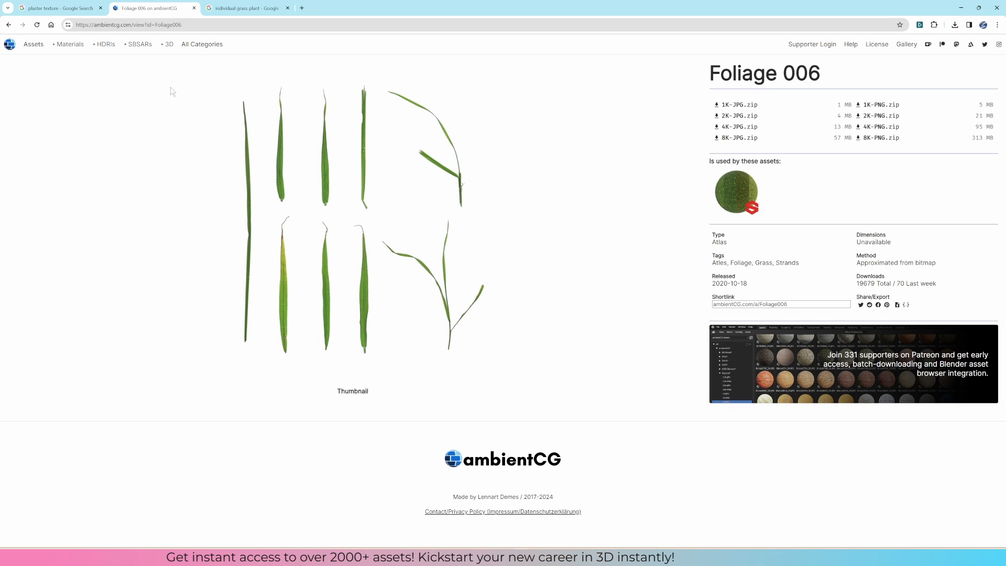
left_click(58, 7)
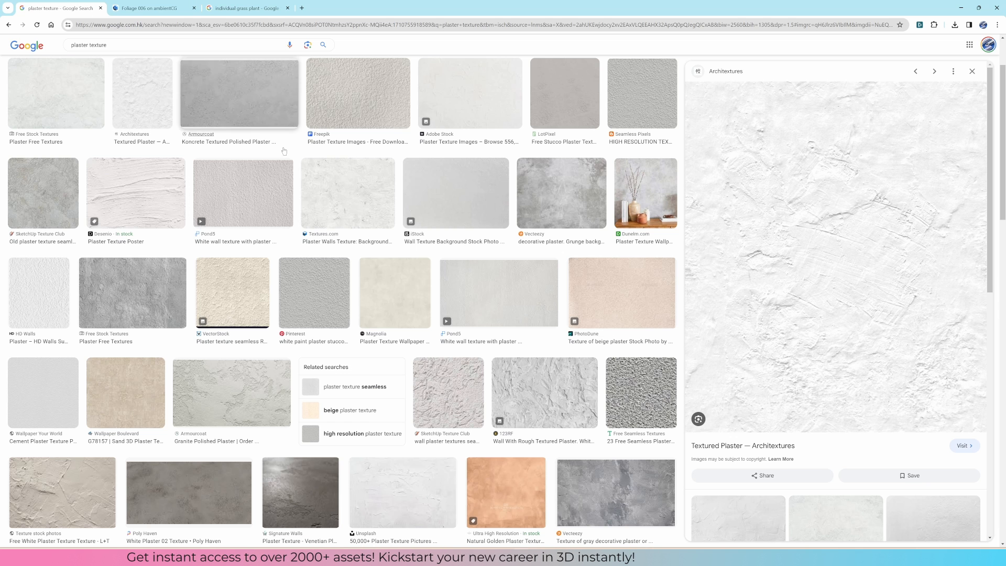
left_click(151, 7)
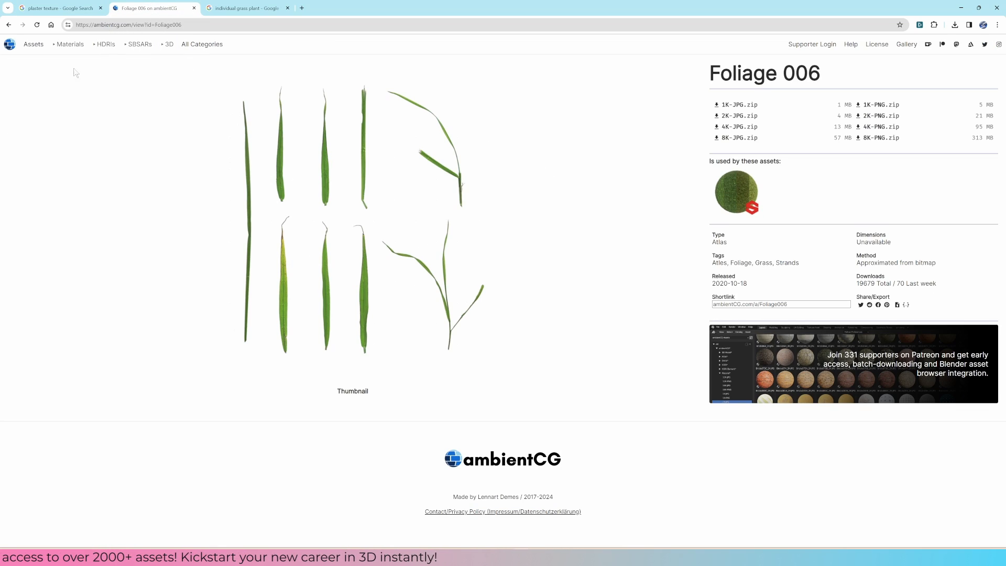
left_click(8, 24)
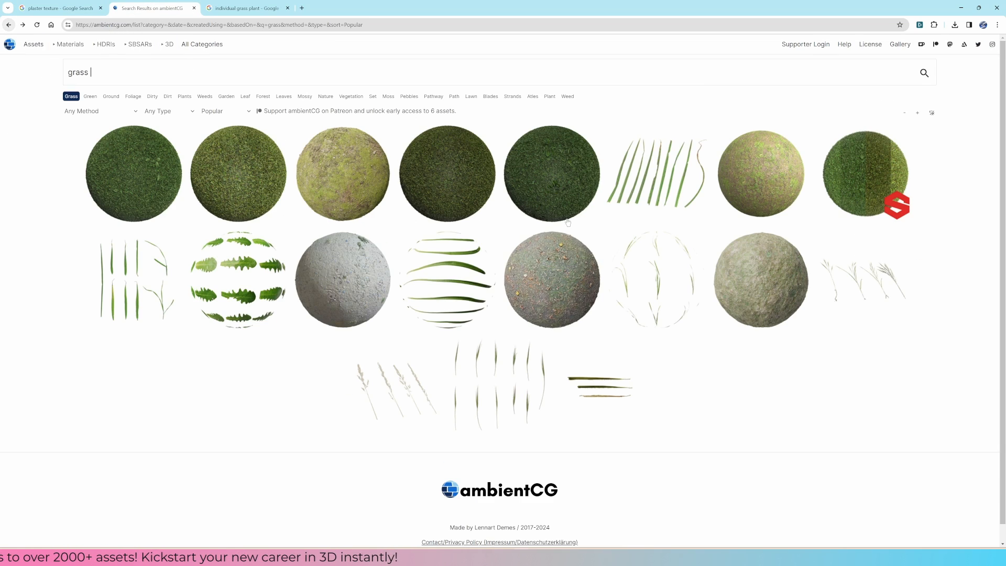
Step: Open the Foliage001 GRASS folder and look through its 1K texture maps, including colour, opacity and roughness
mouse_move(469, 556)
left_click(496, 517)
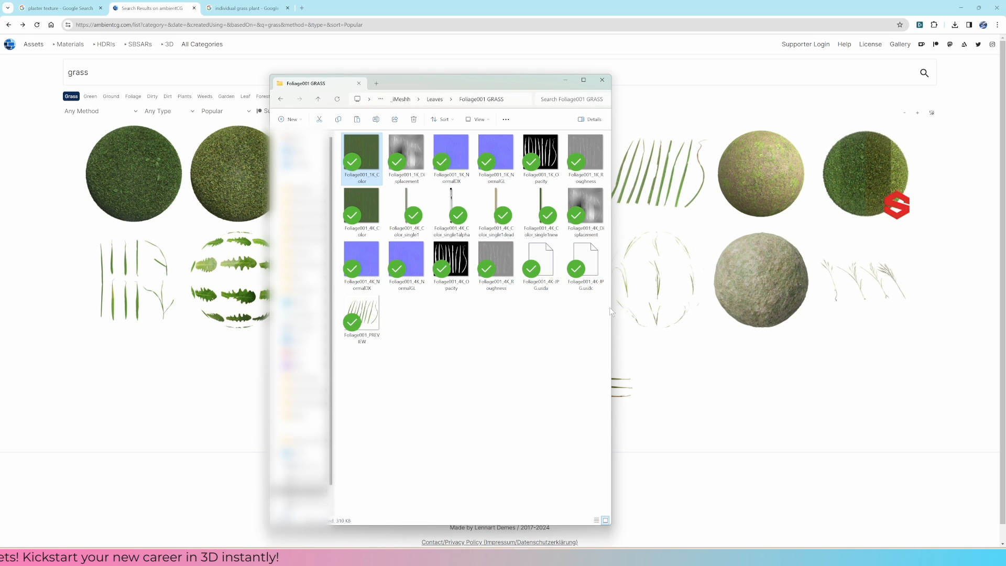
left_click_drag(612, 309, 721, 306)
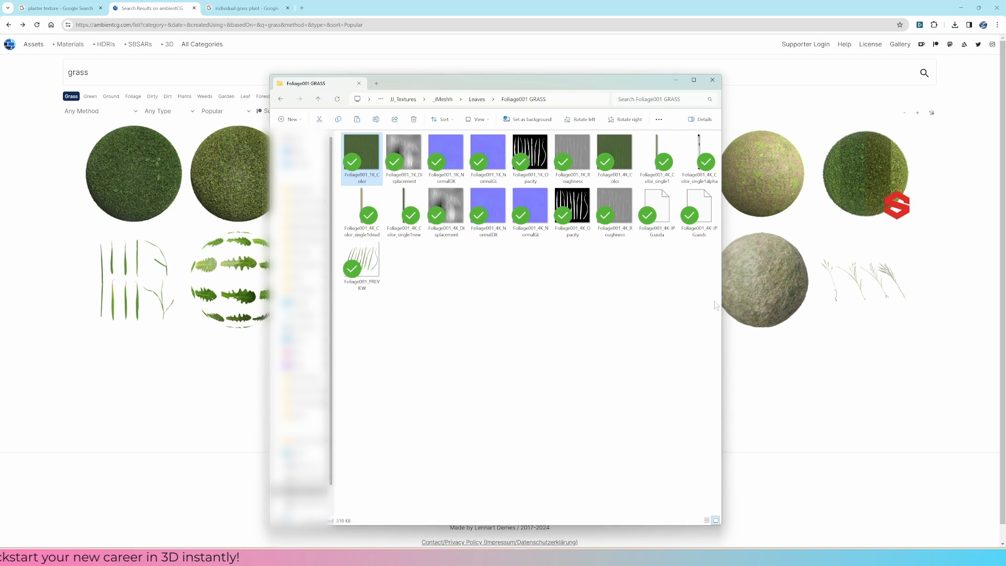
double_click(369, 148)
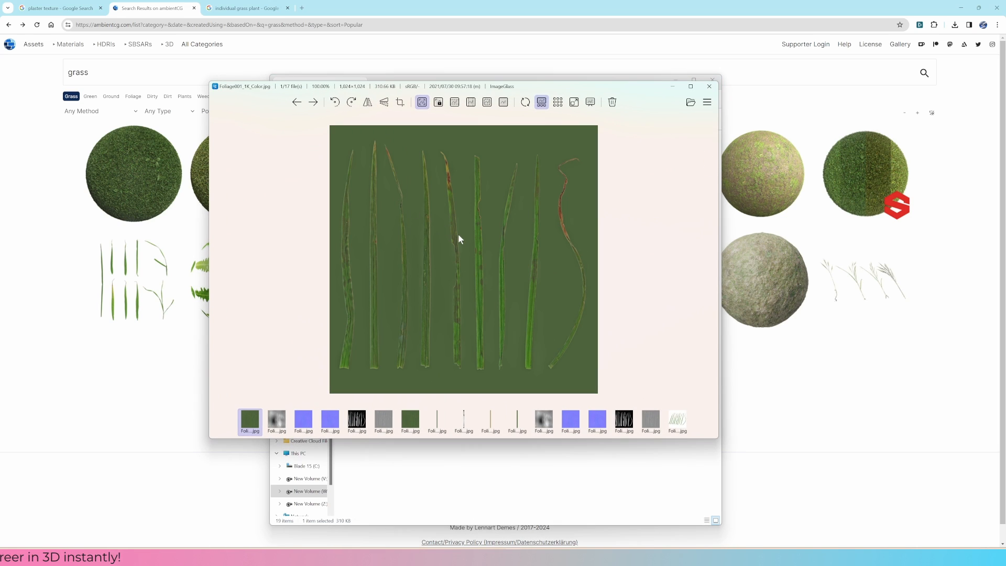
key("Right")
key("Right")
key("Right")
key("Right")
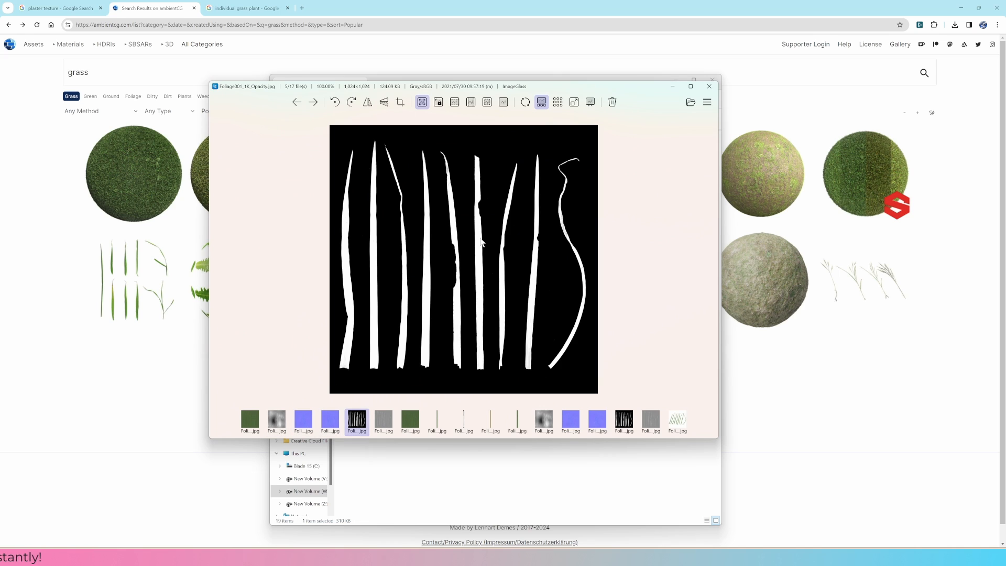
key("Right")
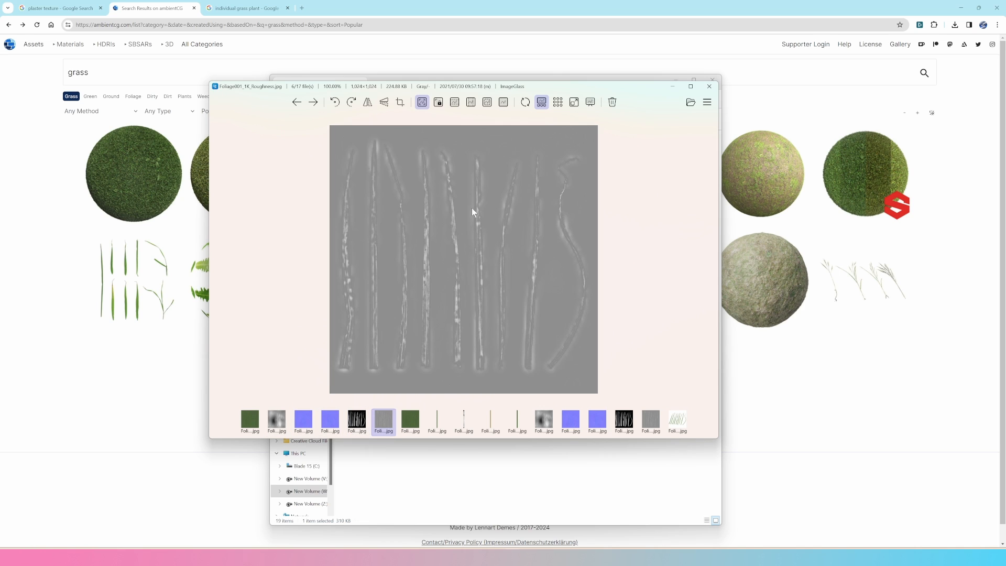
key("Right")
key("Left")
left_click(709, 87)
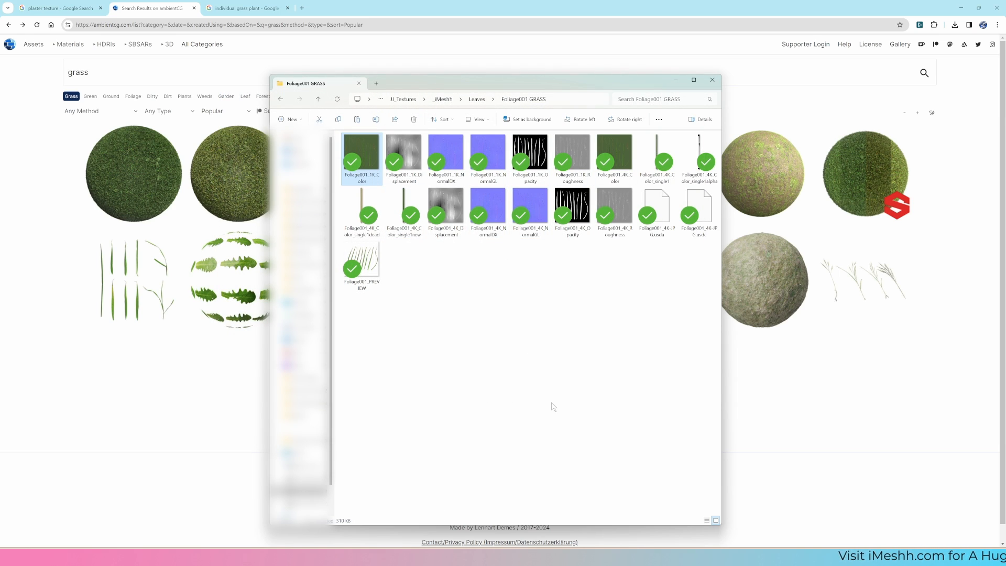
Step: Switch to Blender and show the isolated plane in front orthographic view
left_click(558, 556)
mouse_move(573, 557)
left_click(529, 503)
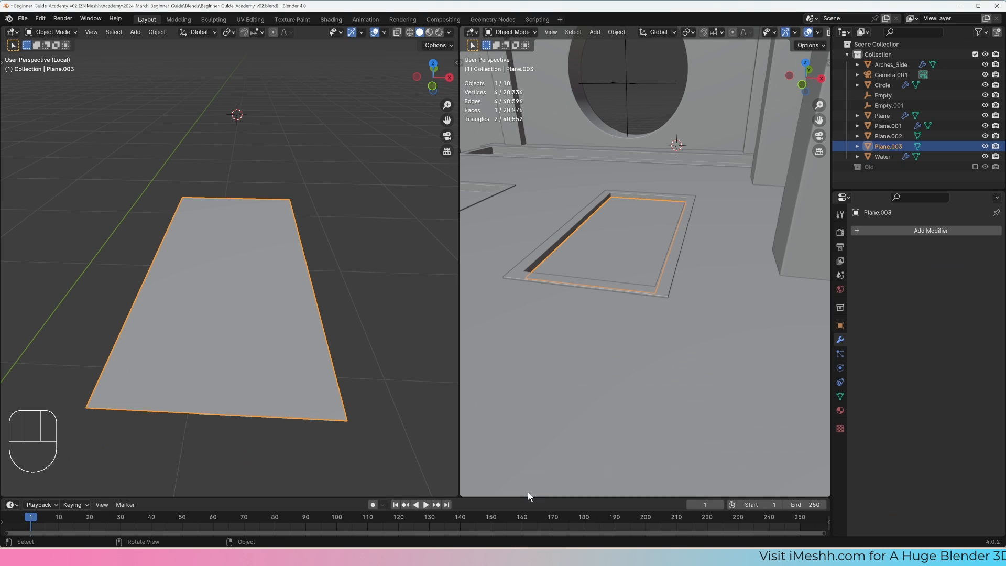
key("KP_1")
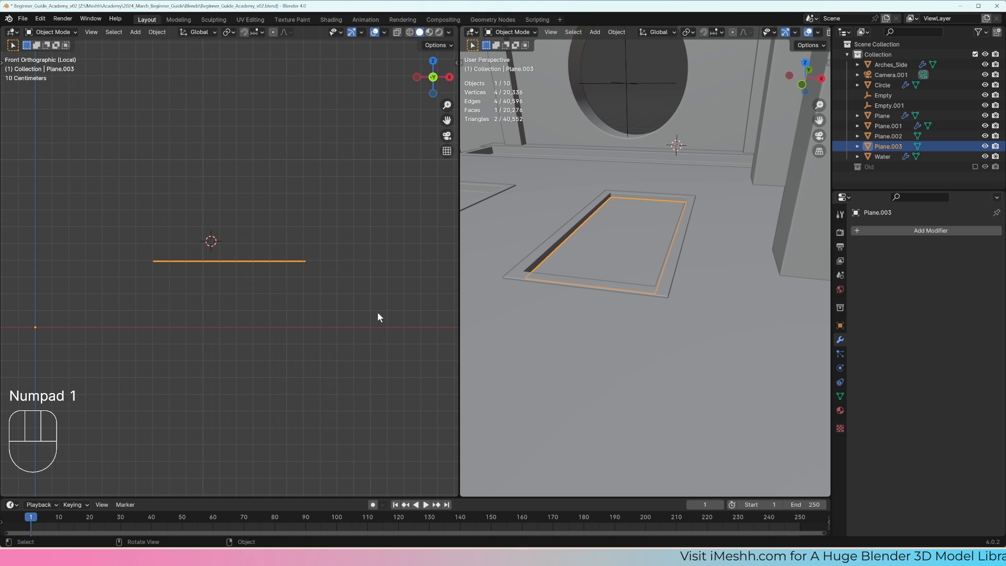
Step: Bring Foliage001_1K_Color from the texture folder into the scene as a reference image and scale it to about 0.148
key("alt+Tab")
left_click_drag(368, 154, 224, 155)
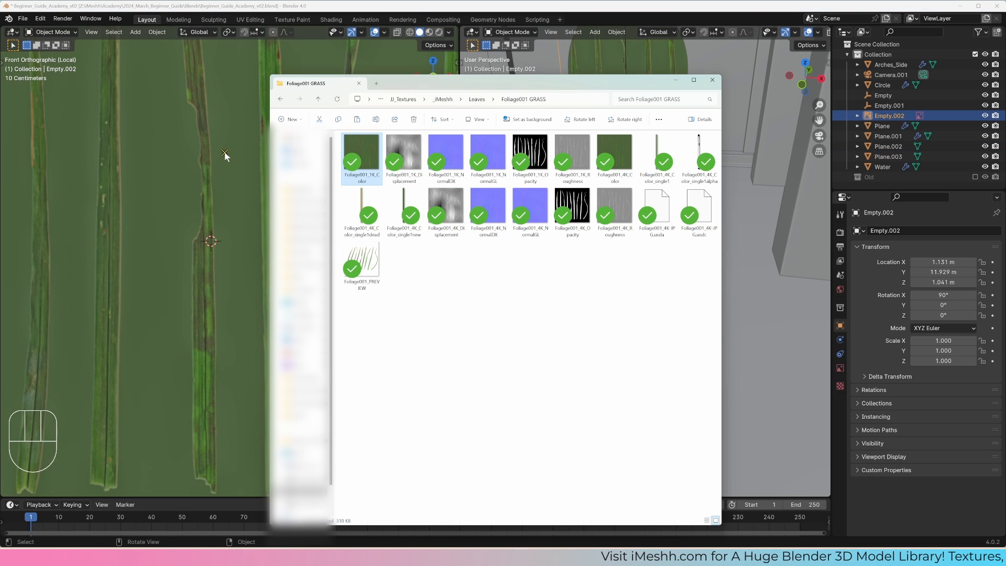
left_click(233, 237)
key("s")
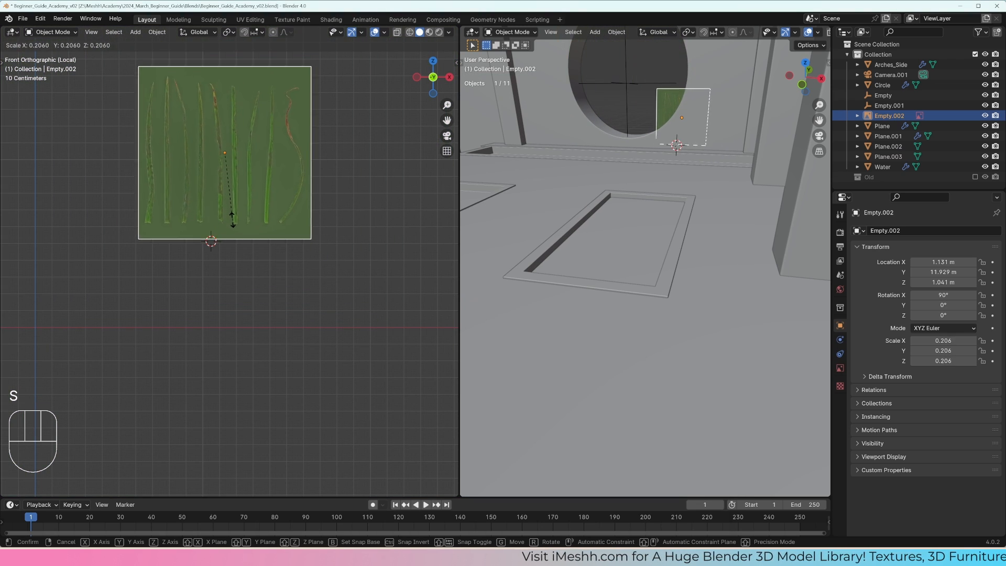
left_click(226, 205)
Step: Move the grass reference image about -4.42 m along Y and check it in rendered shading before restoring solid shading
middle_click_drag(226, 204, 168, 193)
key("g")
key("y")
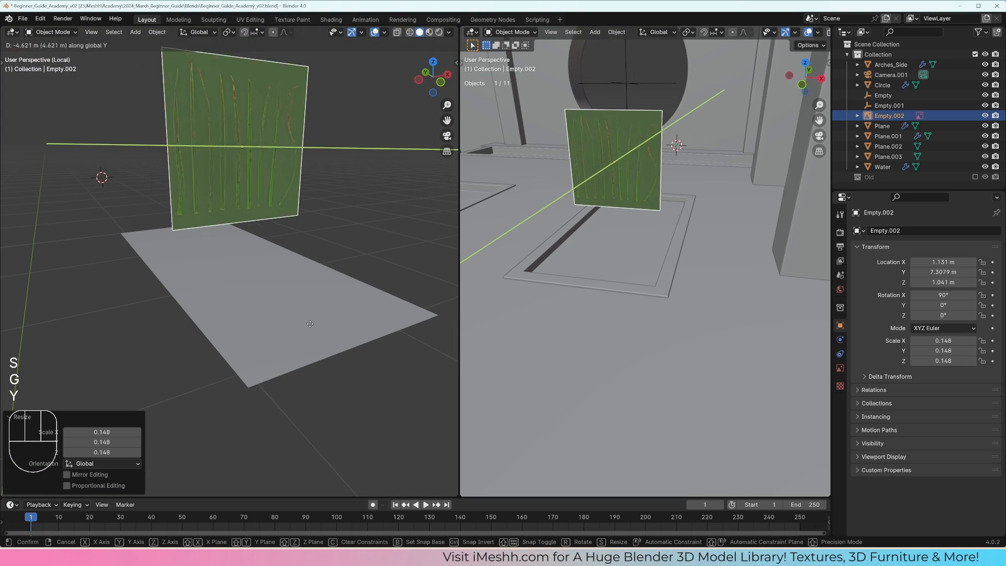
left_click(288, 321)
key("z")
left_click(290, 277)
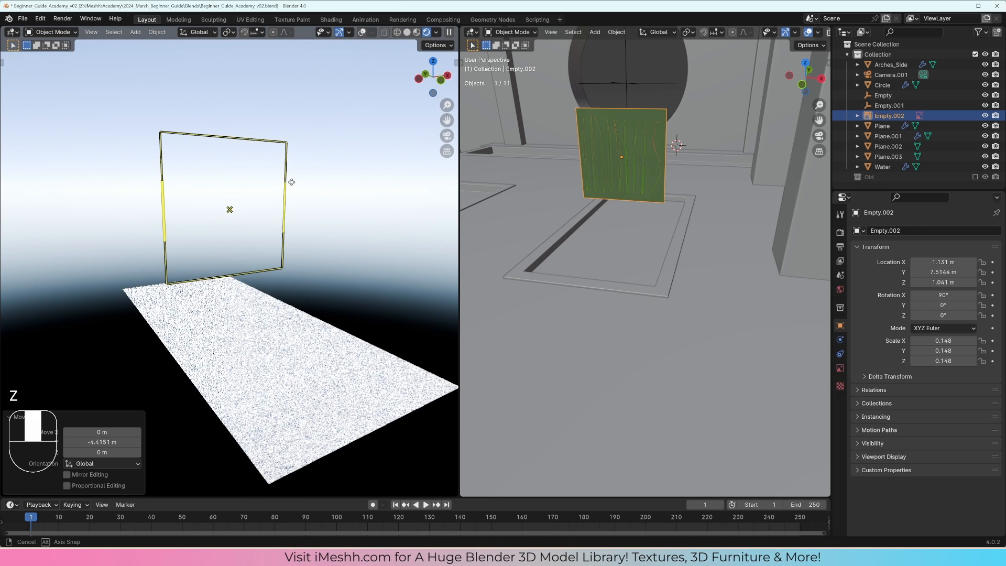
key("z")
left_click(322, 177)
Step: Delete the grass reference image from the scene
key("KP_Divide")
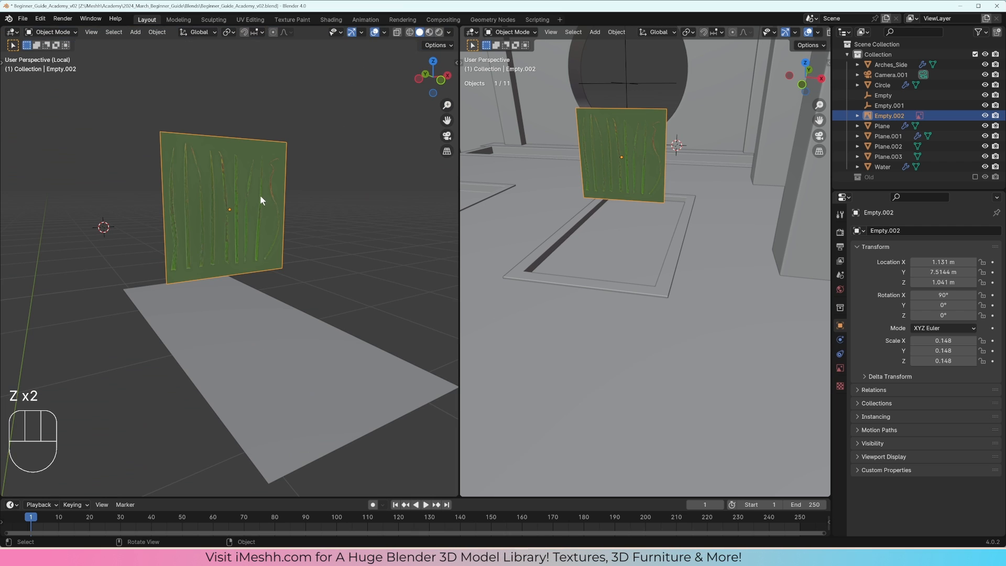
middle_click_drag(260, 195, 306, 241)
key("x")
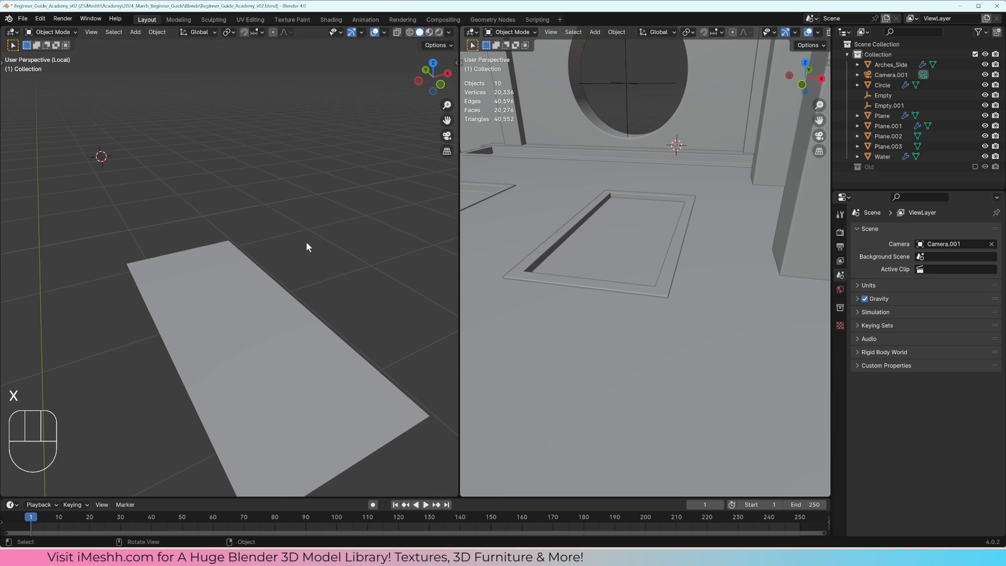
Step: Try adding the grass colour map as a reference image from the perspective view, and delete it
key("alt+Tab")
left_click_drag(367, 161, 207, 262)
middle_click_drag(207, 262, 255, 244)
key("x")
Step: Add Foliage001_1K_Color as a reference image aligned to the front view and scale it down to about 0.105
key("KP_1")
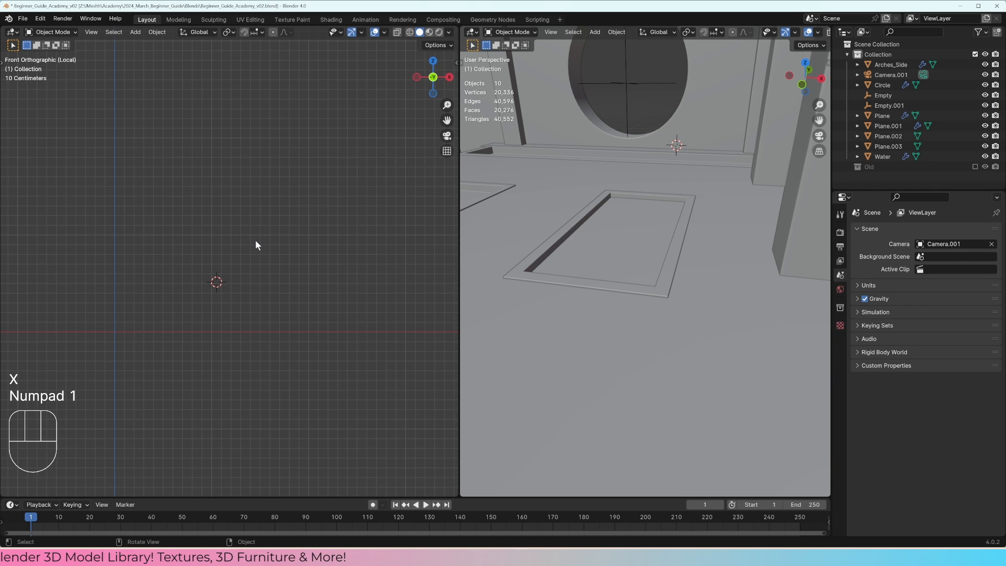
key("alt+Tab")
left_click_drag(368, 162, 183, 221)
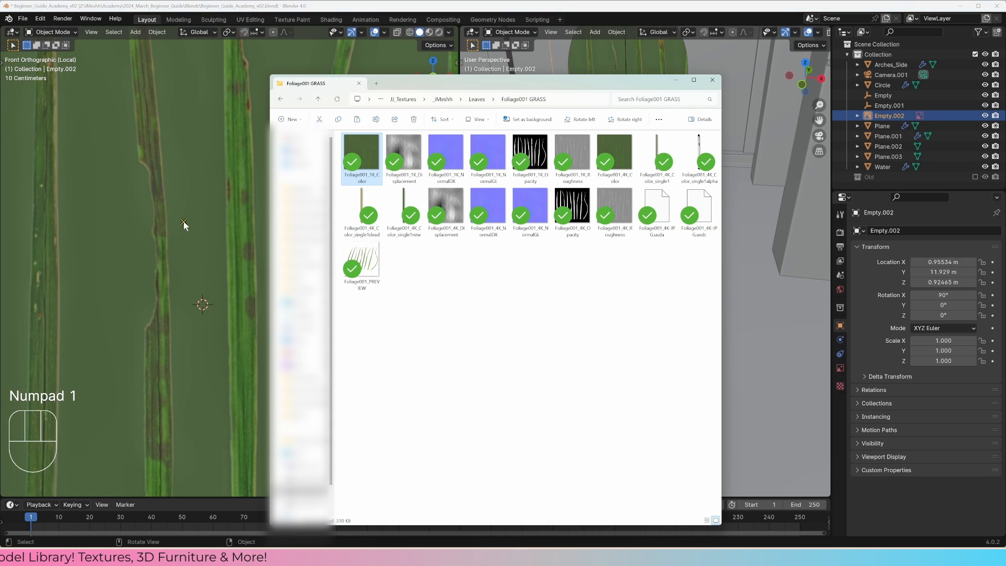
left_click(224, 284)
key("s")
left_click(187, 253)
scroll(187, 253, "up", 3)
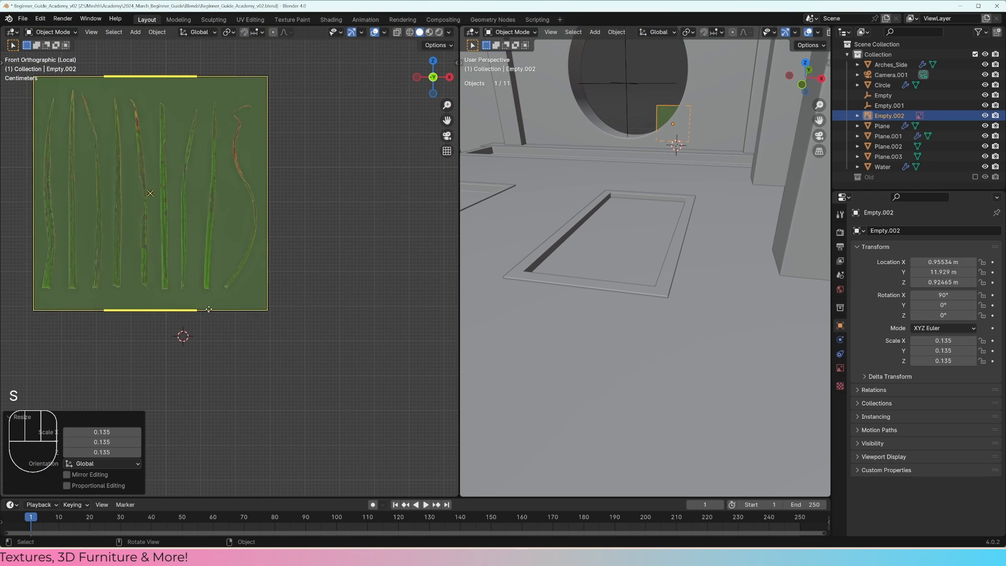
key("s")
left_click(209, 318)
Step: Place the 3D cursor at the base of the second grass blade in the reference image and add a plane there
scroll(259, 296, "up", 3)
middle_click_drag(131, 269, 223, 356, "shift")
scroll(252, 306, "up", 2)
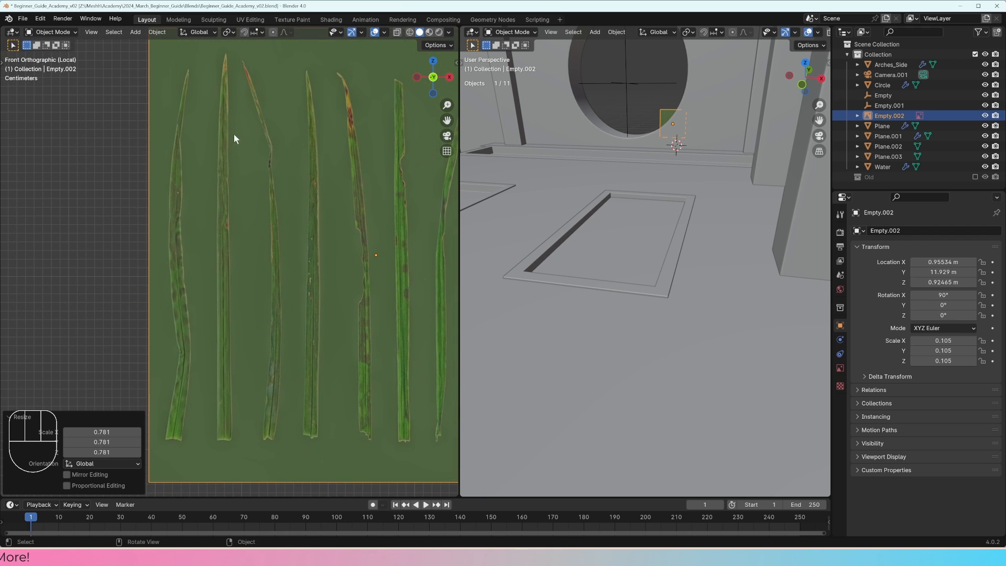
scroll(243, 293, "up", 5)
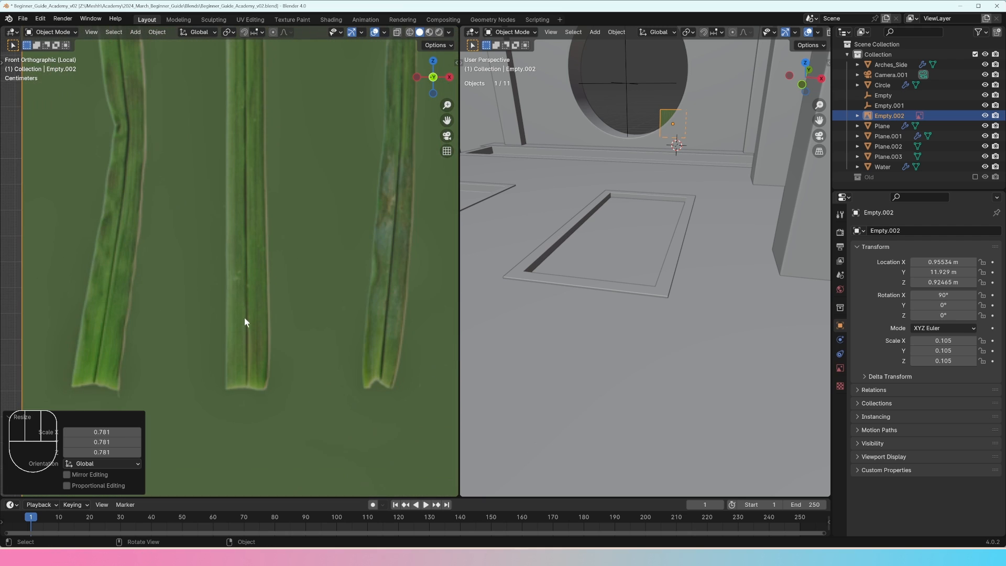
right_click(246, 388, "shift")
key("shift+a")
mouse_move(297, 341)
left_click(348, 339)
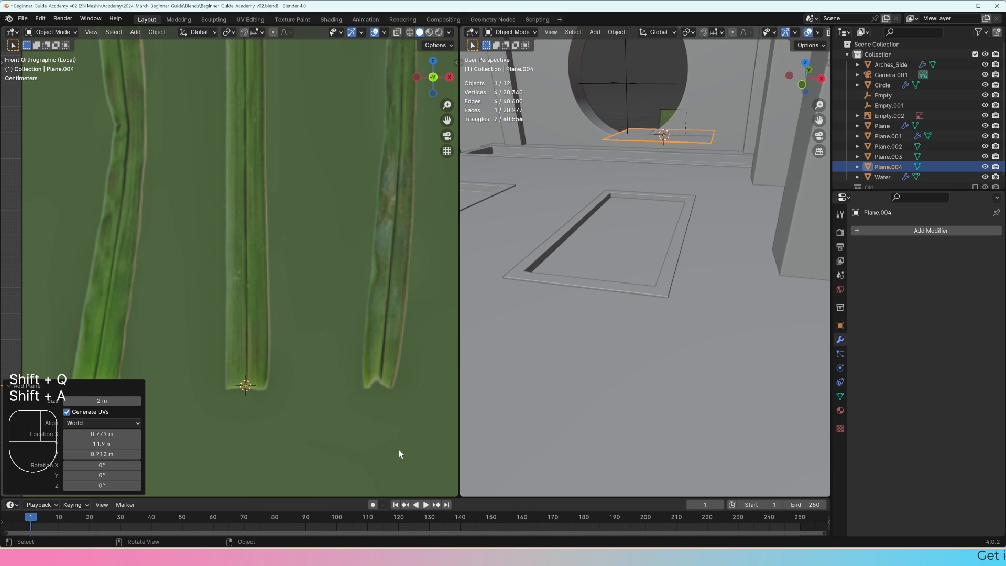
Step: Scale the new plane's mesh down in Edit Mode so it roughly fits around the second blade's base
middle_click_drag(365, 400, 314, 353)
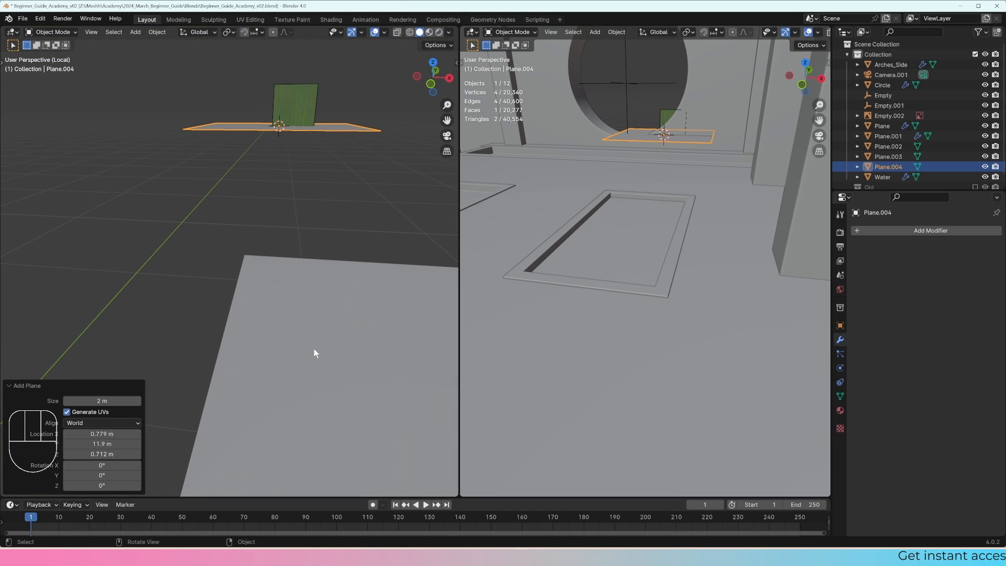
key("KP_Decimal")
key("Tab")
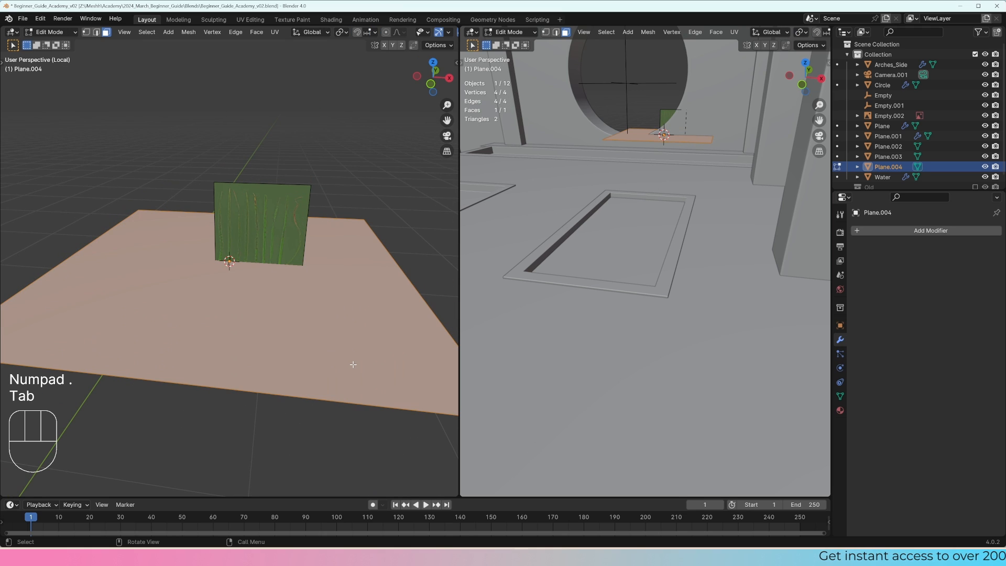
key("s")
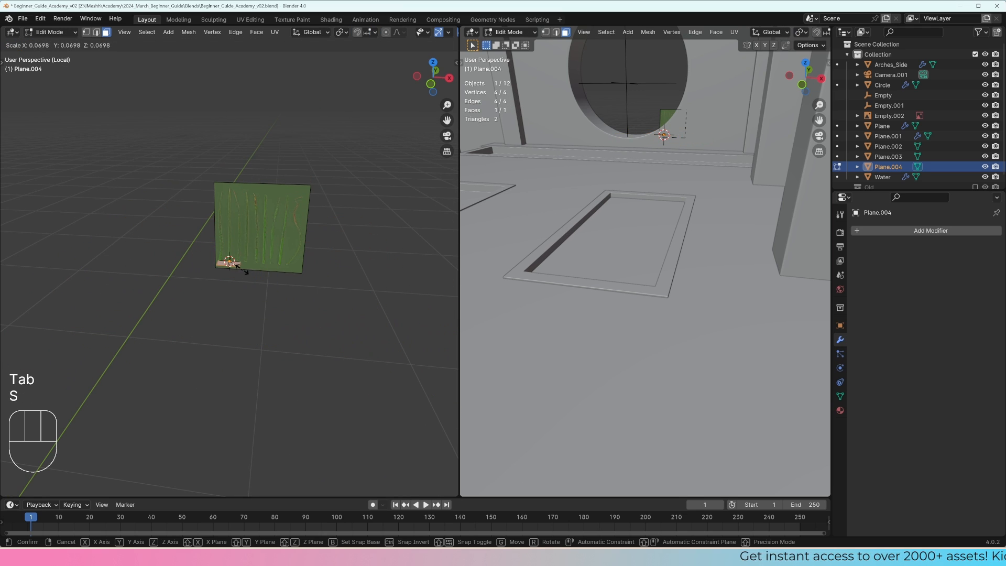
key("s")
left_click(262, 287)
key("KP_1")
scroll(259, 286, "up", 8)
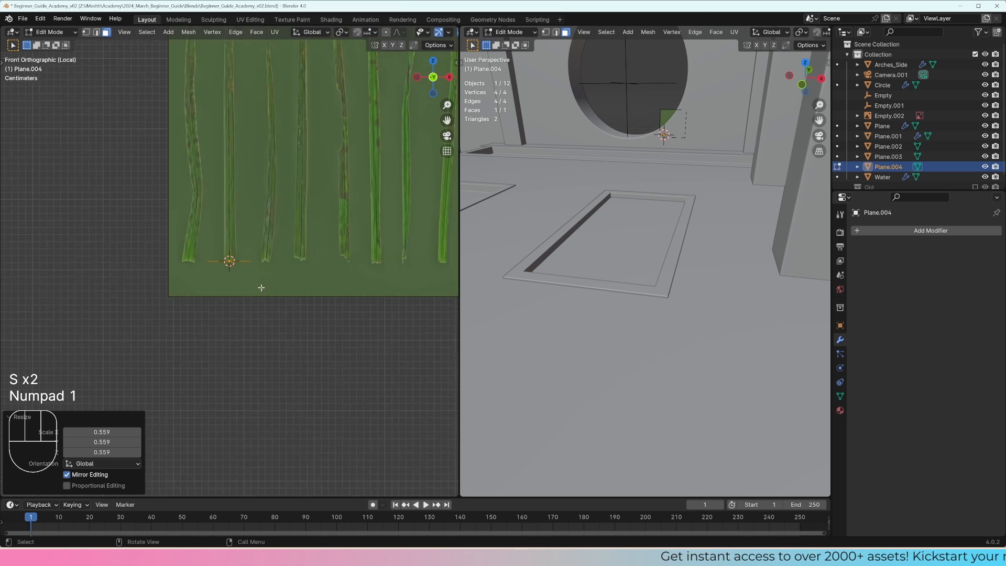
Step: Rotate the plane's mesh 90° about X and scale it by about 0.289 to match the second blade's width
key("r")
key("x")
key("KP_9")
key("KP_0")
key("KP_Enter")
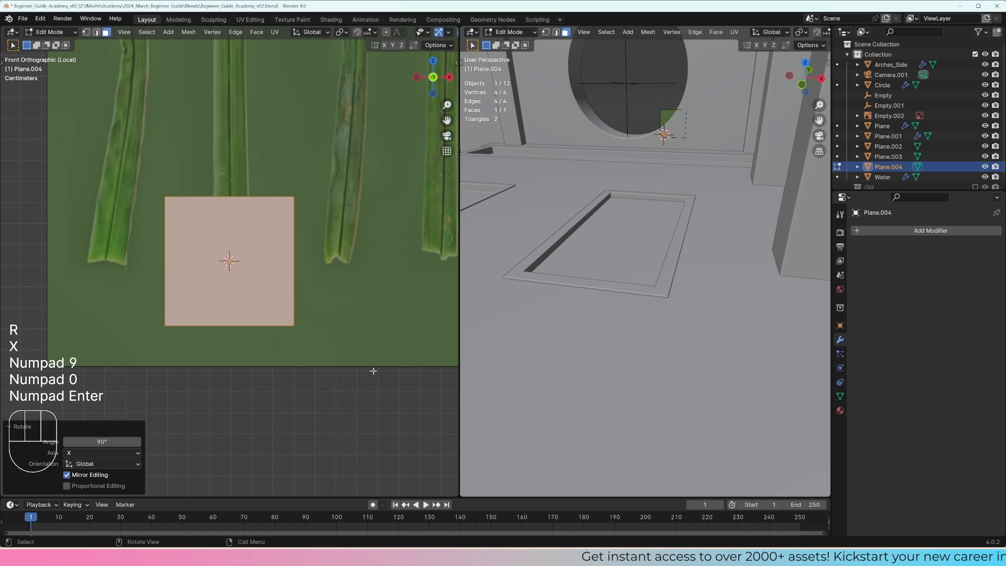
key("s")
left_click(272, 288)
scroll(260, 298, "up", 2)
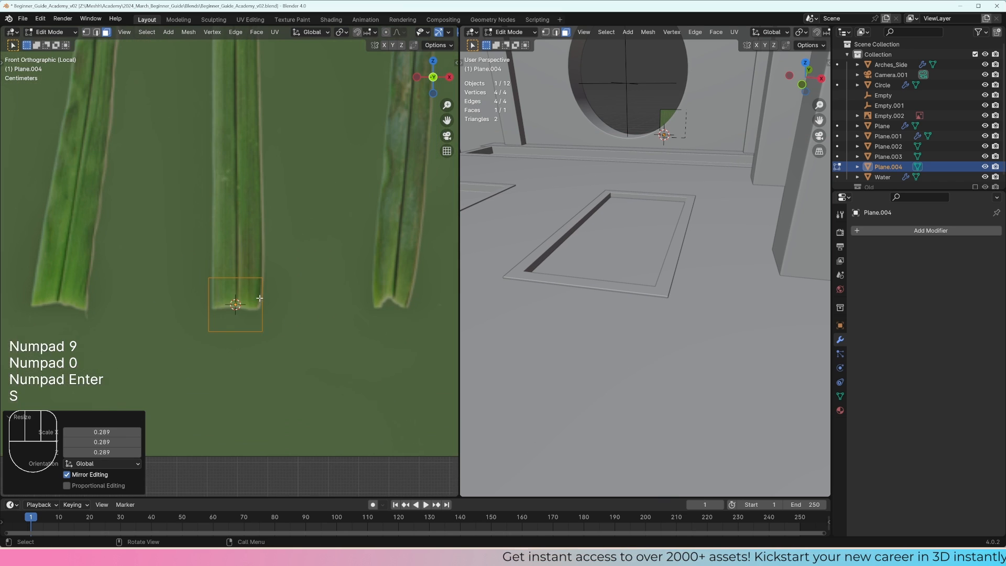
Step: Show the scene in wireframe and move the plane about 0.0018 m along negative Y, in front of the reference image
key("z")
key("Tab")
key("1")
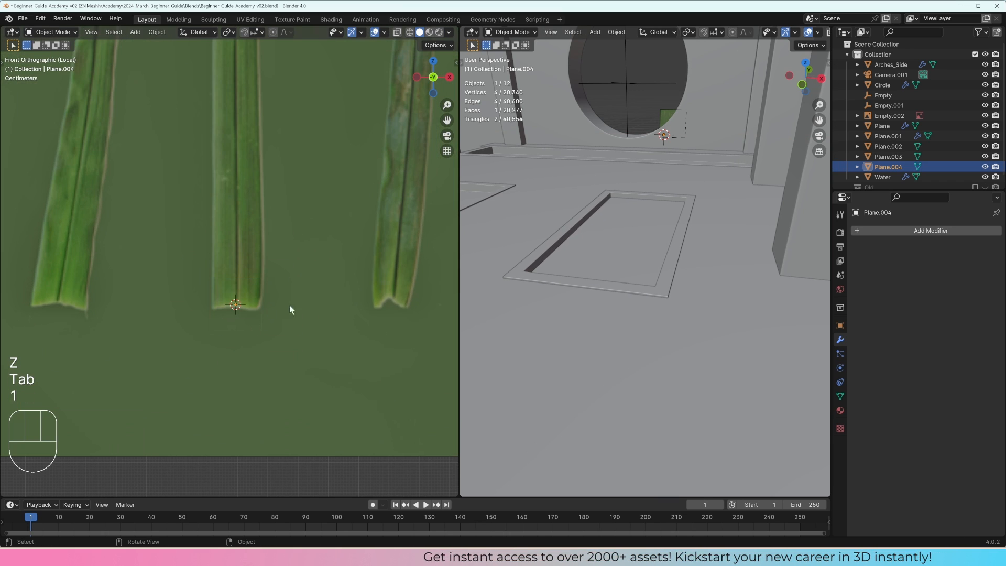
key("a")
middle_click_drag(319, 294, 240, 310)
key("z")
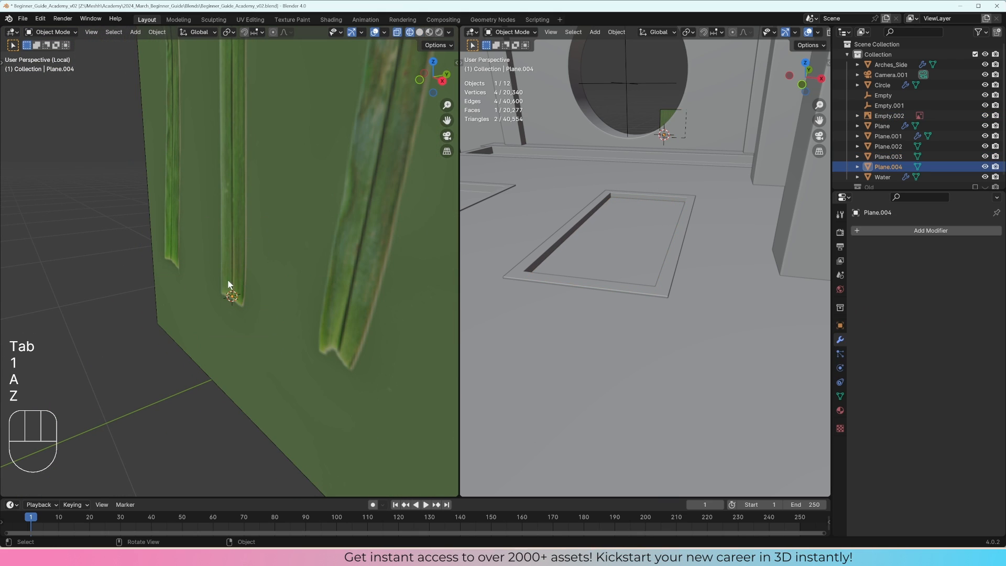
key("z")
left_click(218, 313, "shift")
key("b")
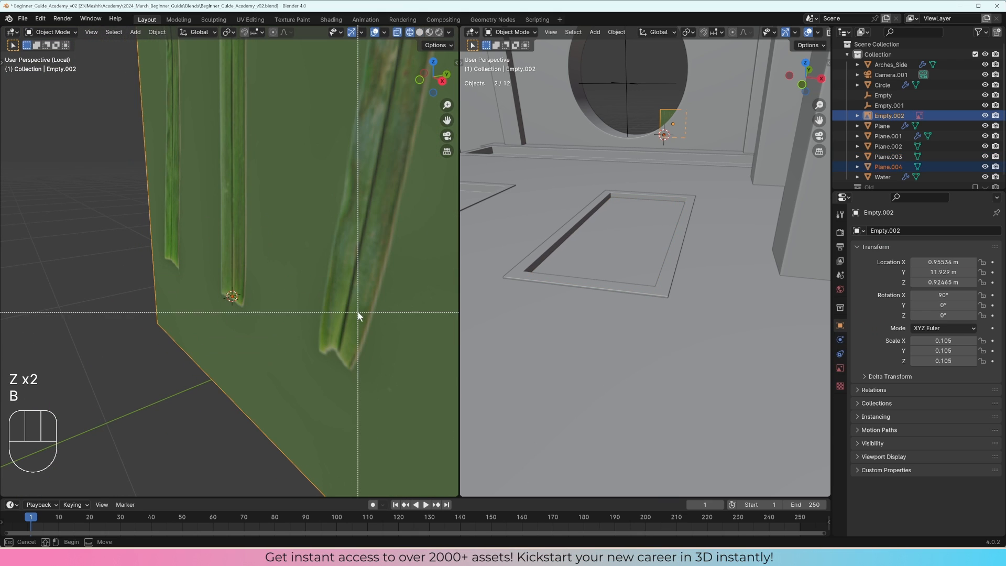
middle_click_drag(358, 313, 298, 318)
key("g")
key("y")
left_click(298, 316)
key("KP_1")
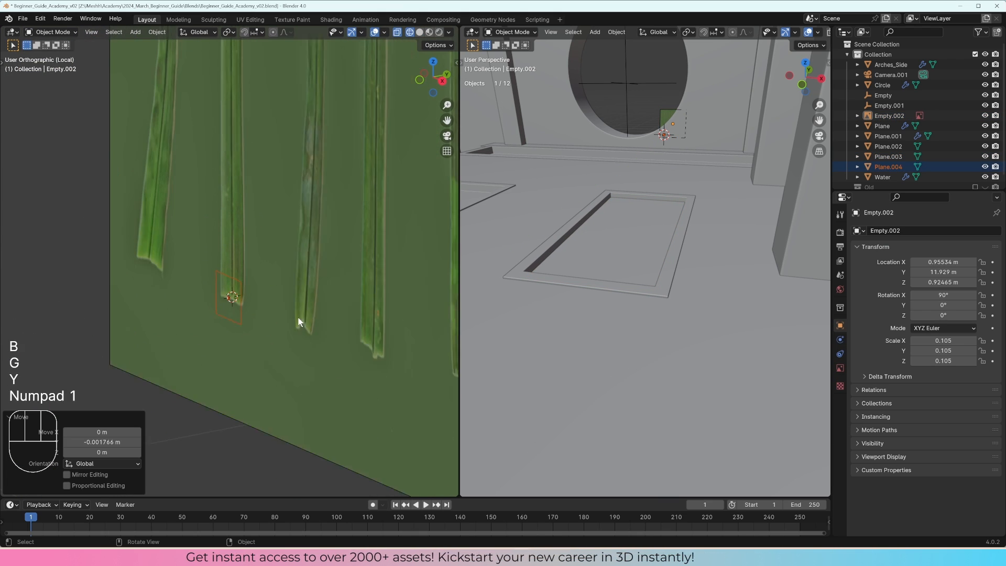
Step: Move the plane's two lower corner vertices onto the base corners of the second blade
left_click(257, 290)
key("Tab")
key("1")
left_click(286, 289)
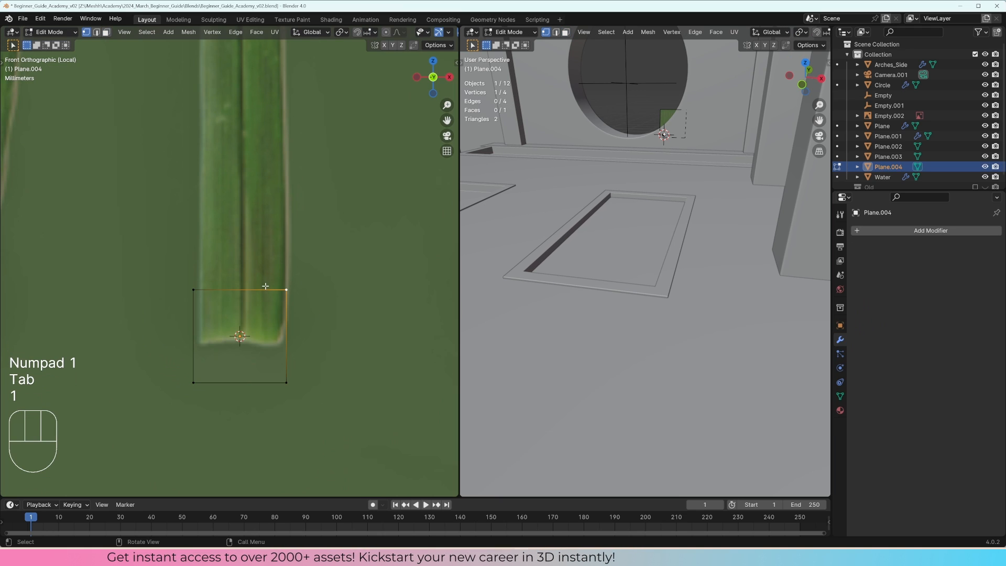
key("2")
left_click(265, 288)
scroll(256, 294, "down", 3)
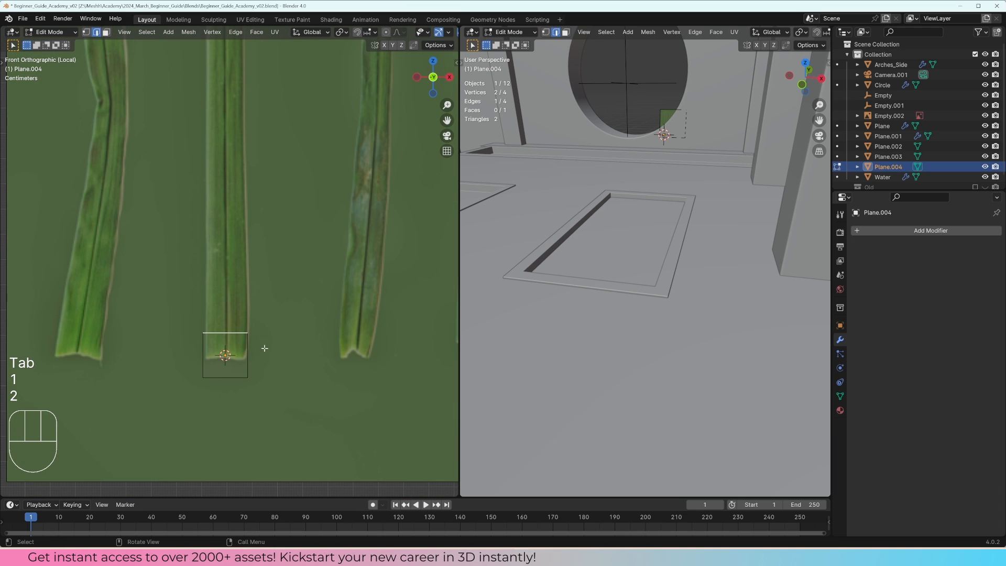
key("1")
left_click(248, 379)
key("g")
left_click(265, 354)
left_click(207, 372)
key("g")
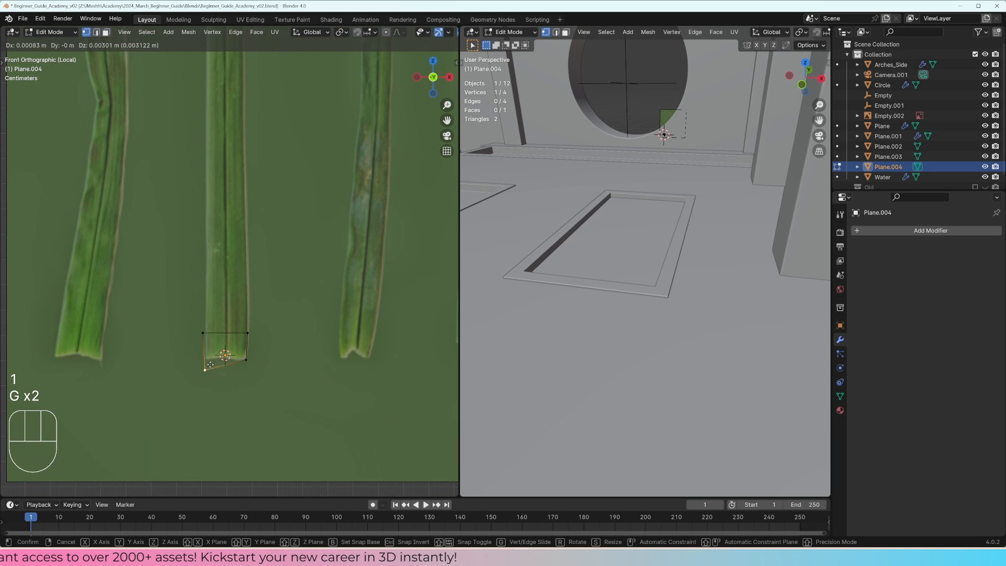
left_click(210, 354)
Step: Move the plane's two upper corner vertices onto the side edges of the second blade
left_click(203, 332)
key("g")
left_click(250, 332)
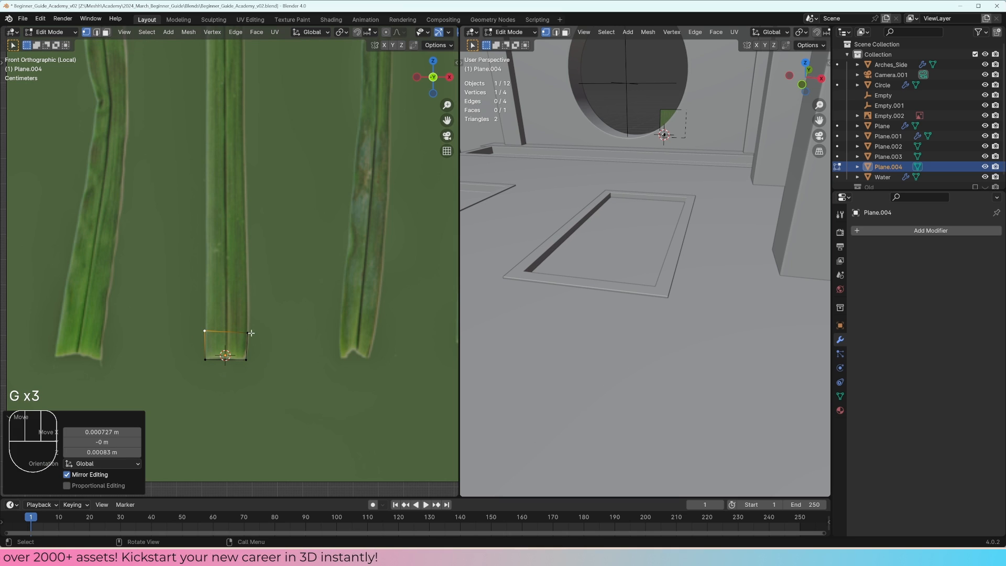
left_click(251, 333)
key("g")
left_click(252, 330)
Step: Extrude the plane's upper edge twice along the second blade, about 0.043 m and then about 0.058 m
left_click_drag(263, 335, 138, 305)
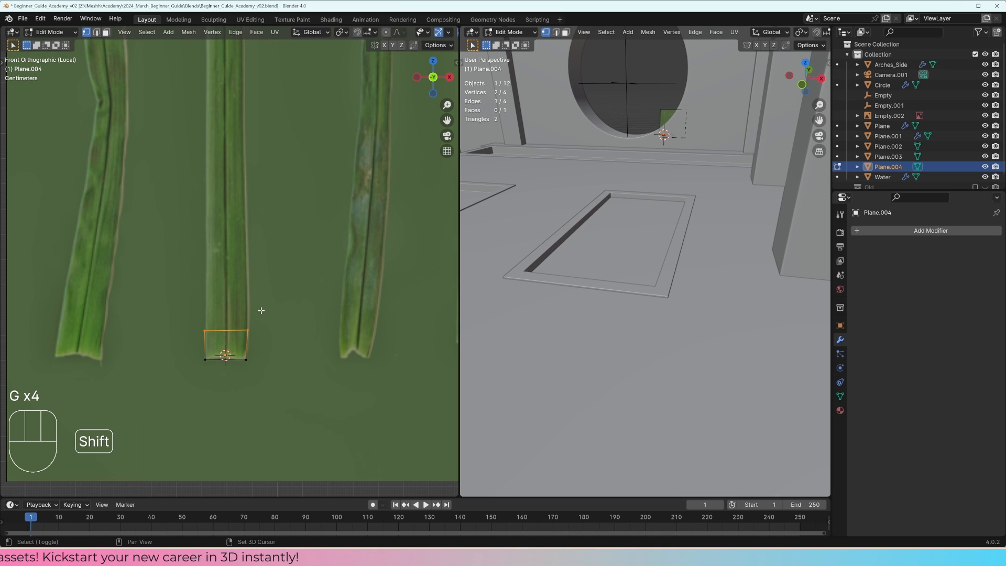
middle_click_drag(261, 312, 278, 354, "shift")
key("e")
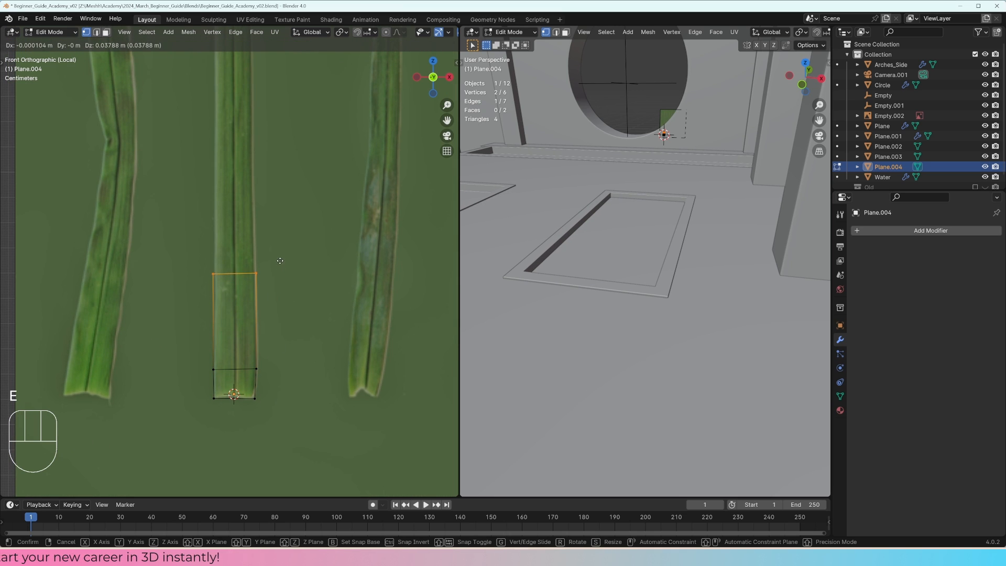
left_click(281, 249)
middle_click_drag(287, 255, 301, 393, "shift")
key("e")
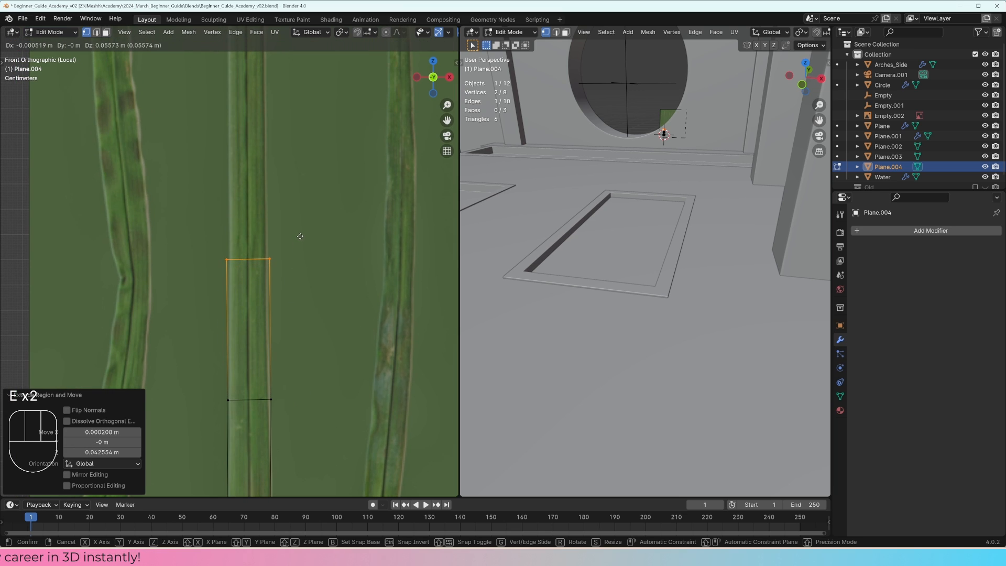
left_click(299, 236)
Step: Try extruding the upper edge in two further short segments, save the file, and undo the extrusions
middle_click_drag(300, 236, 299, 325, "shift")
scroll(295, 335, "down", 2)
key("e")
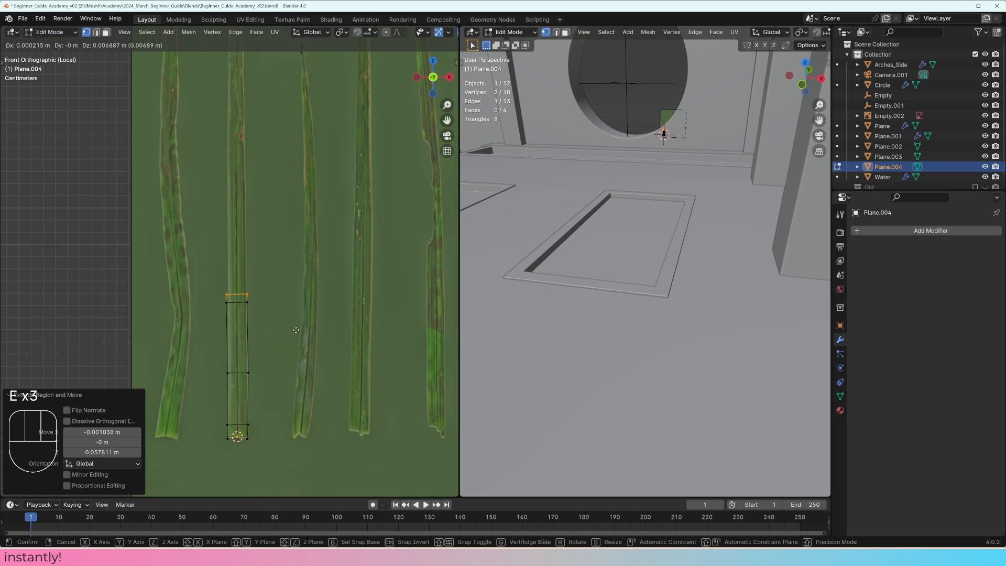
left_click(296, 319)
key("e")
left_click(298, 310)
key("ctrl+s")
key("ctrl+z")
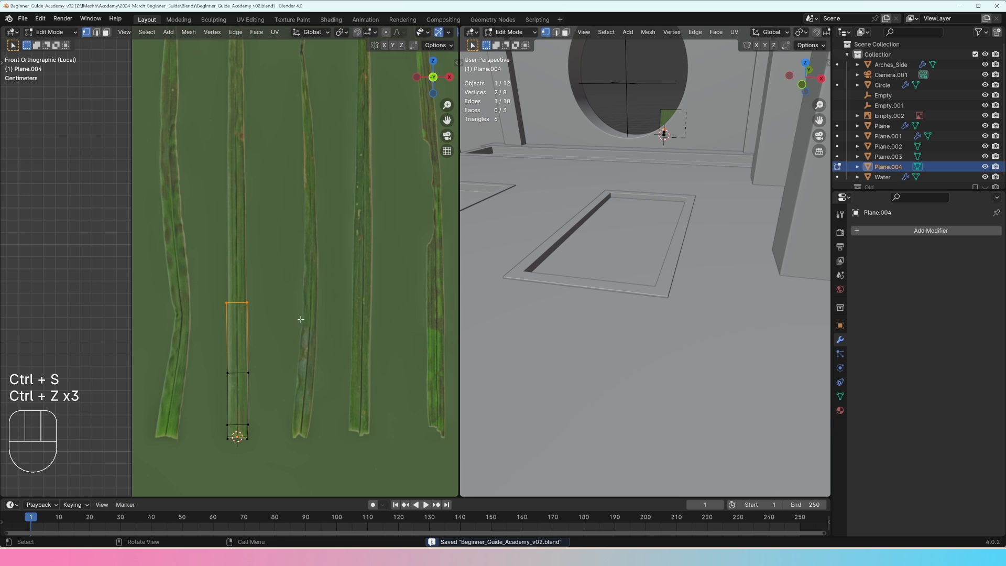
Step: Extrude the upper edge once more and move the new edge up towards the second blade's tip
middle_click_drag(301, 319, 302, 348, "shift")
key("e")
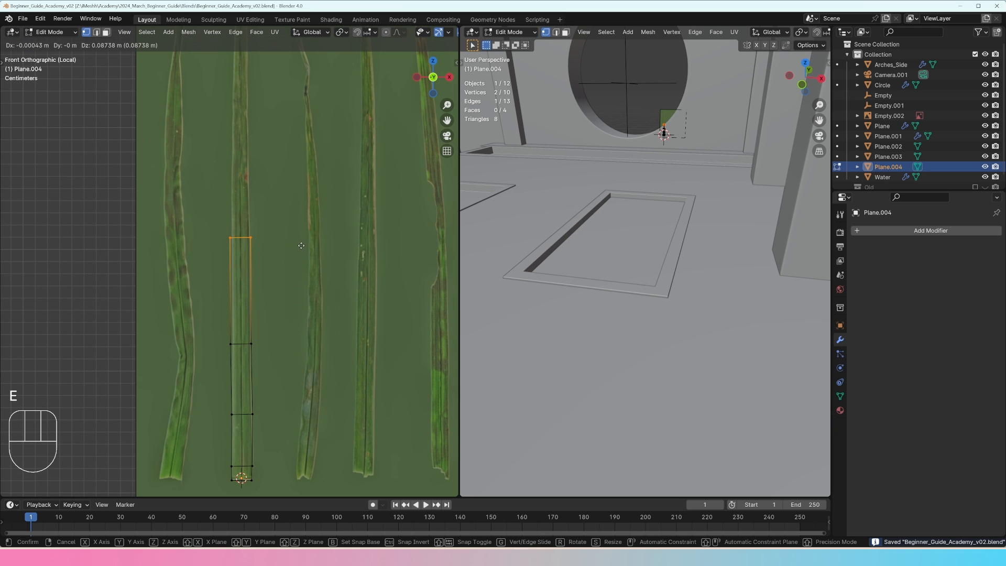
left_click(301, 245)
left_click_drag(285, 315, 209, 382)
left_click_drag(298, 256, 147, 170)
middle_click_drag(291, 264, 291, 332, "shift")
key("g")
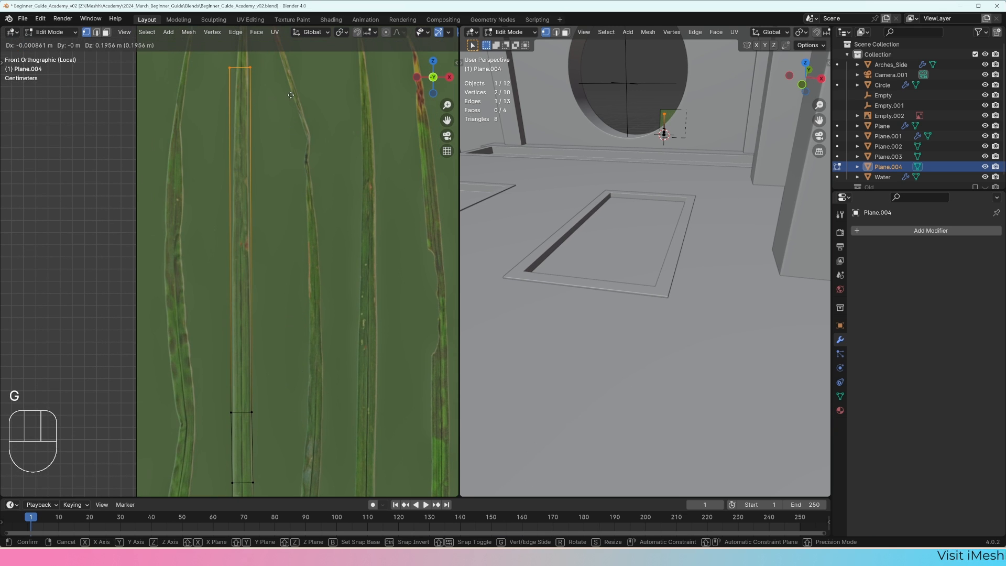
left_click(291, 95)
Step: Place the end edge at the second blade's tip and scale it narrower to match the point
middle_click_drag(300, 166, 287, 200, "shift")
key("g")
left_click(308, 232)
key("s")
left_click(283, 205)
Step: Move the two upper cross edges up along the blade, the lower of them by about 0.092 m
scroll(283, 294, "down", 2)
left_click_drag(280, 389, 231, 432)
key("g")
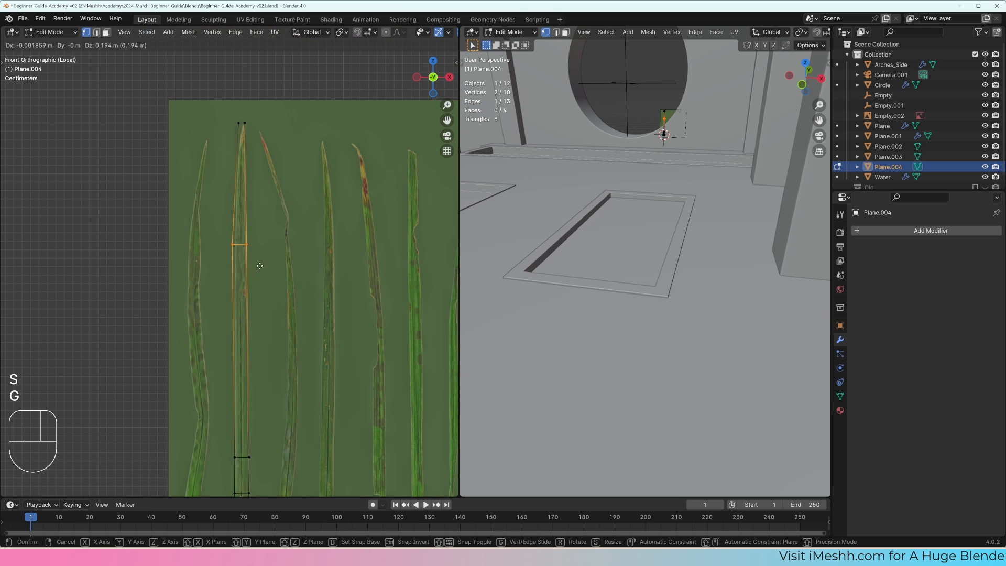
left_click(276, 273)
middle_click_drag(290, 438, 296, 340, "shift")
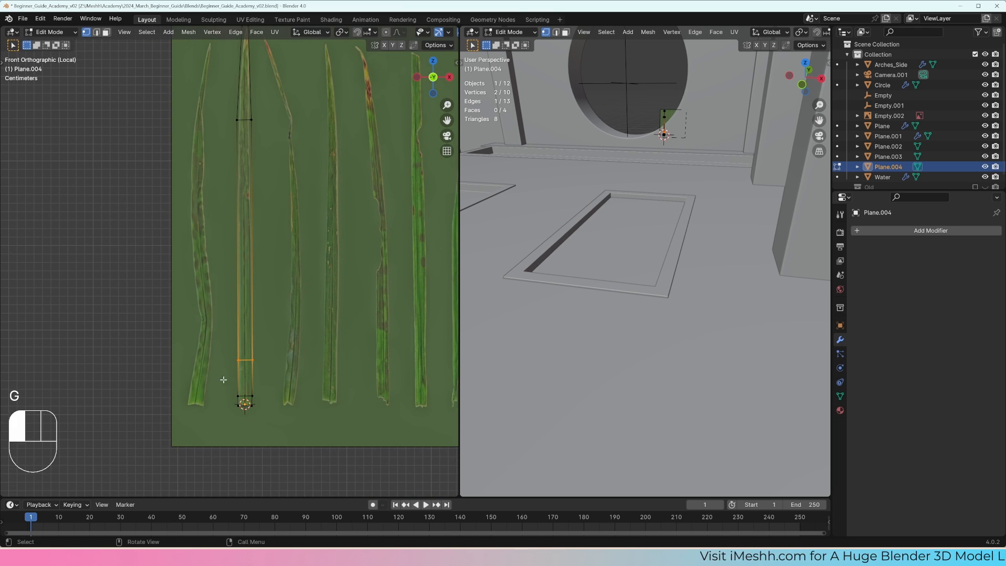
key("g")
left_click(285, 305)
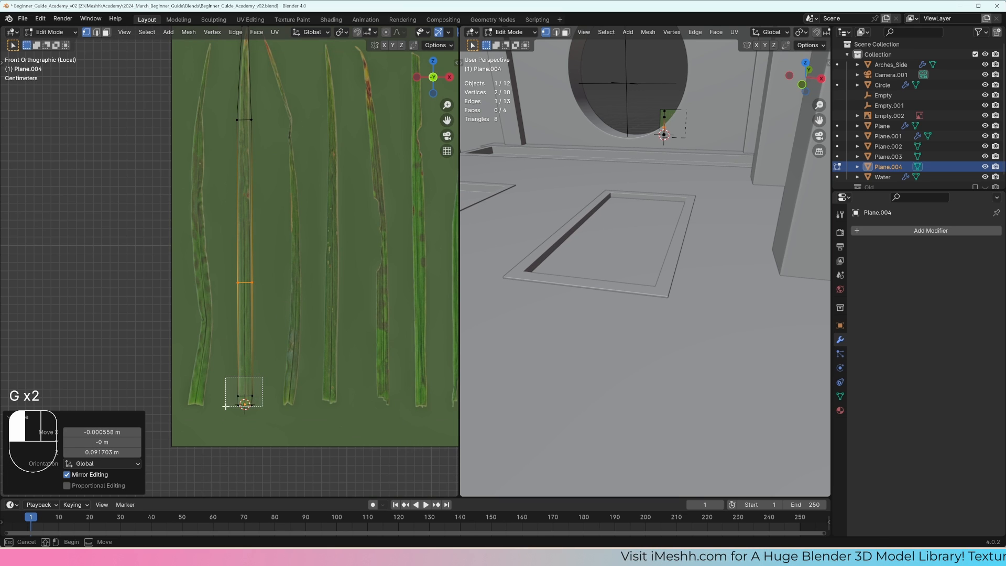
left_click_drag(262, 376, 226, 399)
key("g")
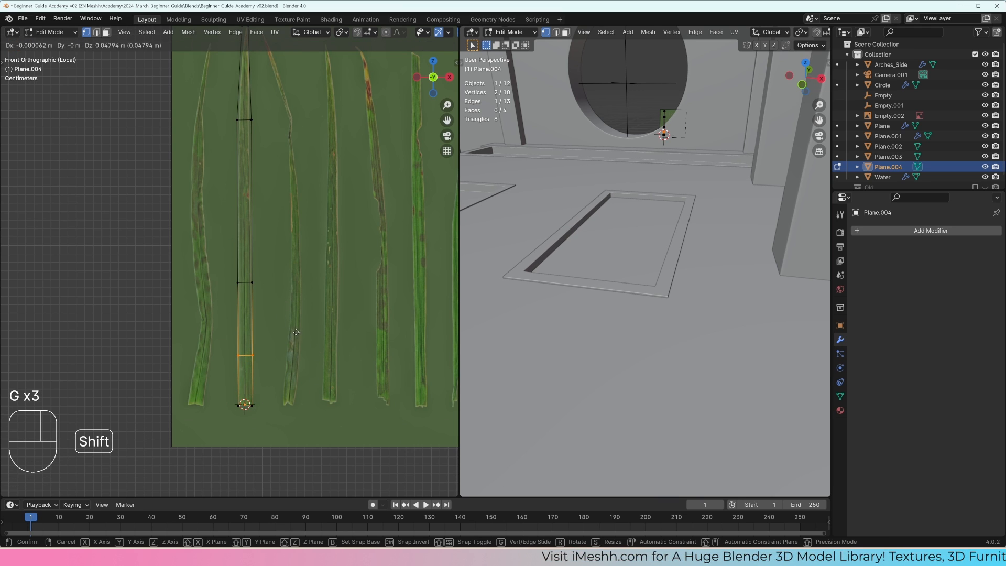
right_click(323, 319)
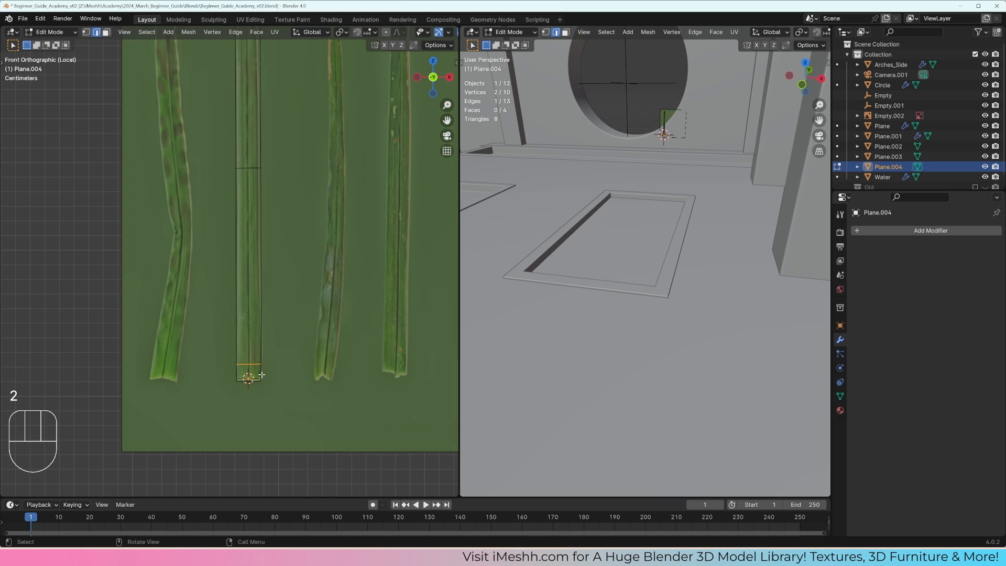
Step: Dissolve the cross edge just above the blade mesh's base
key("x")
left_click(294, 372)
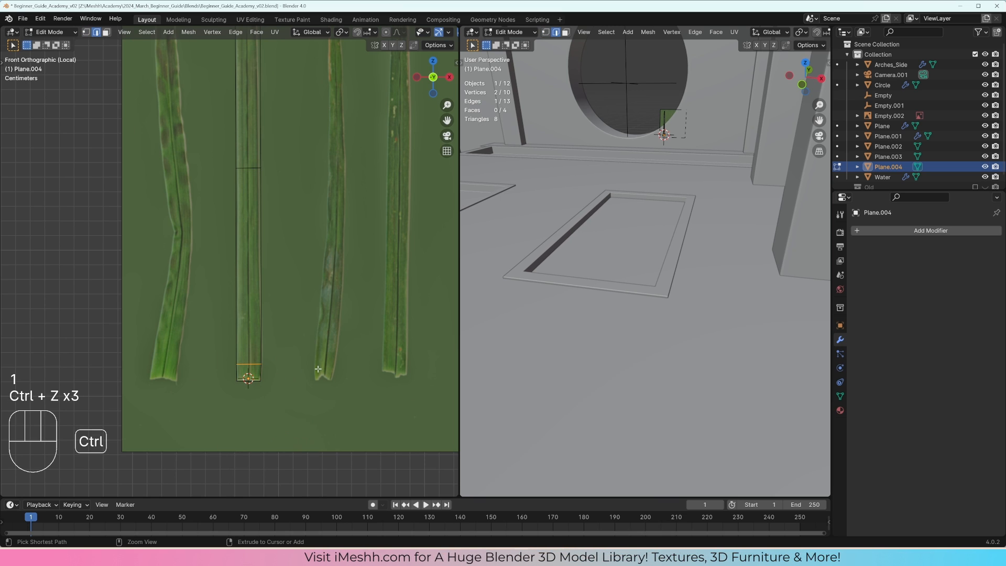
key("x")
left_click(332, 423)
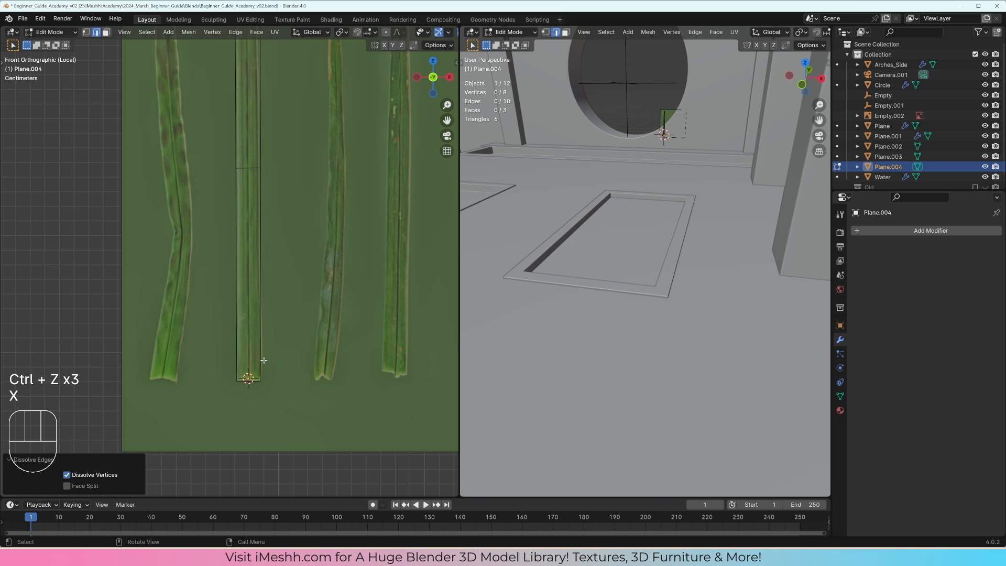
Step: Adjust the right vertex of the blade mesh's end edge to fit the tip in the reference image
key("1")
scroll(247, 354, "down", 4)
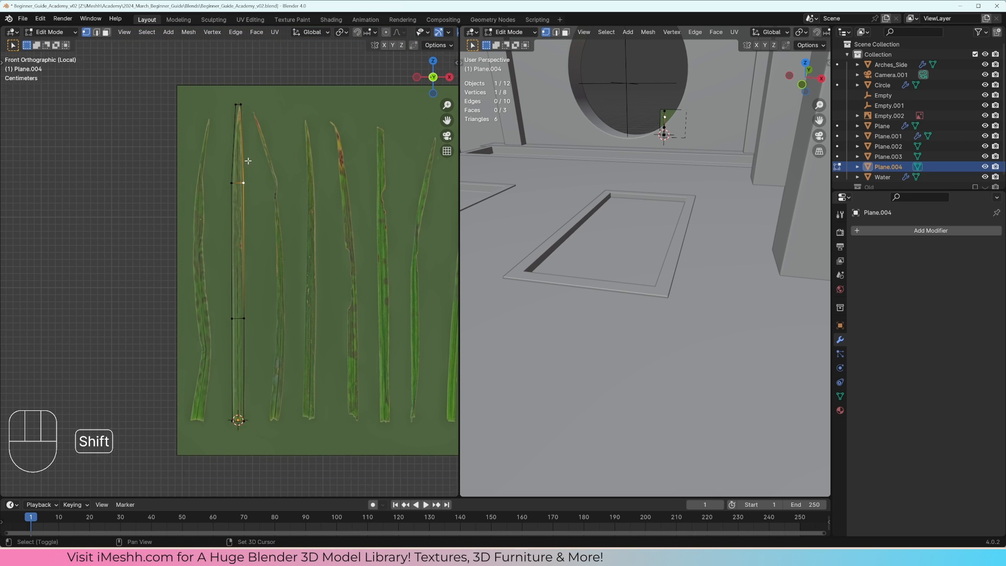
scroll(244, 149, "up", 4)
left_click(250, 107, "shift")
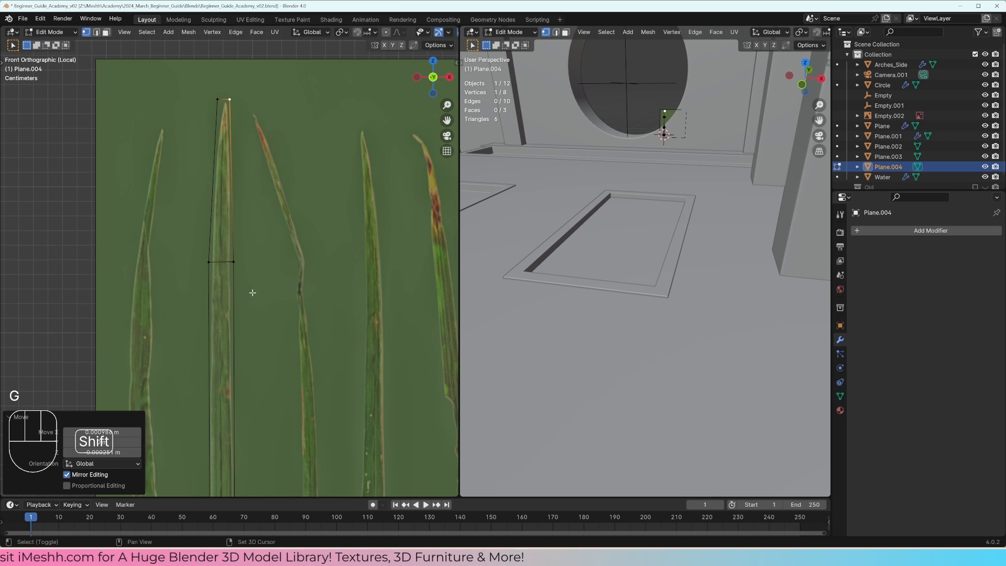
Step: Duplicate the finished blade object and move the copy along X onto the first grass blade
scroll(253, 293, "down", 3)
key("a")
middle_click_drag(261, 337, 259, 205, "shift")
key("Tab")
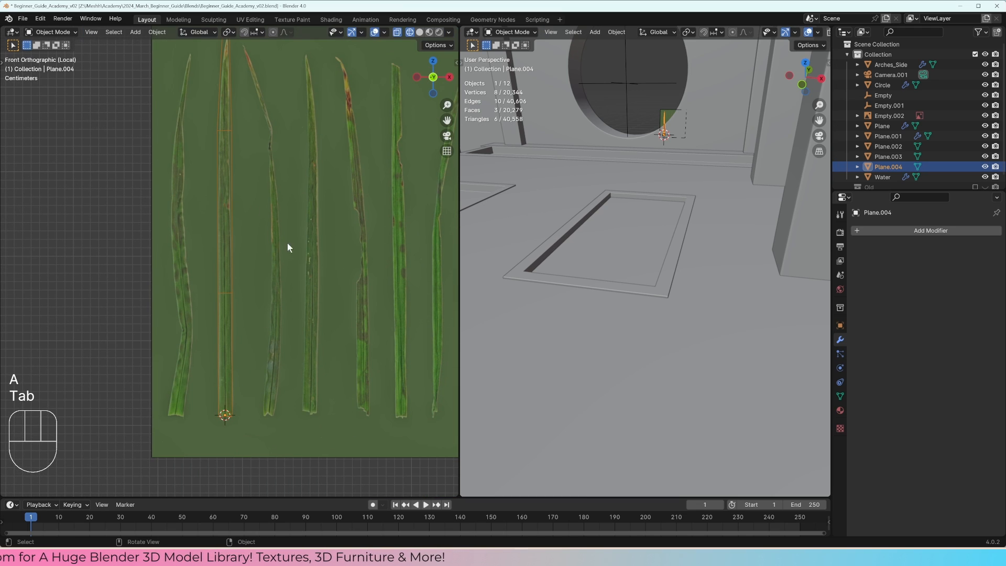
key("shift+d")
key("x")
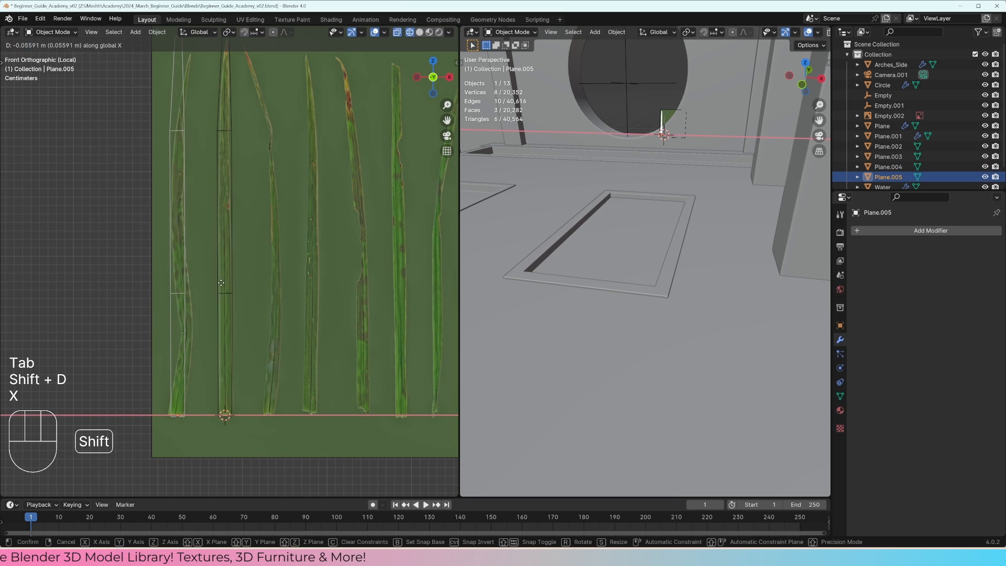
left_click(199, 285)
Step: Move the duplicate's two middle cross edges down to follow the bends of the first grass blade
key("Tab")
left_click_drag(208, 283, 128, 310)
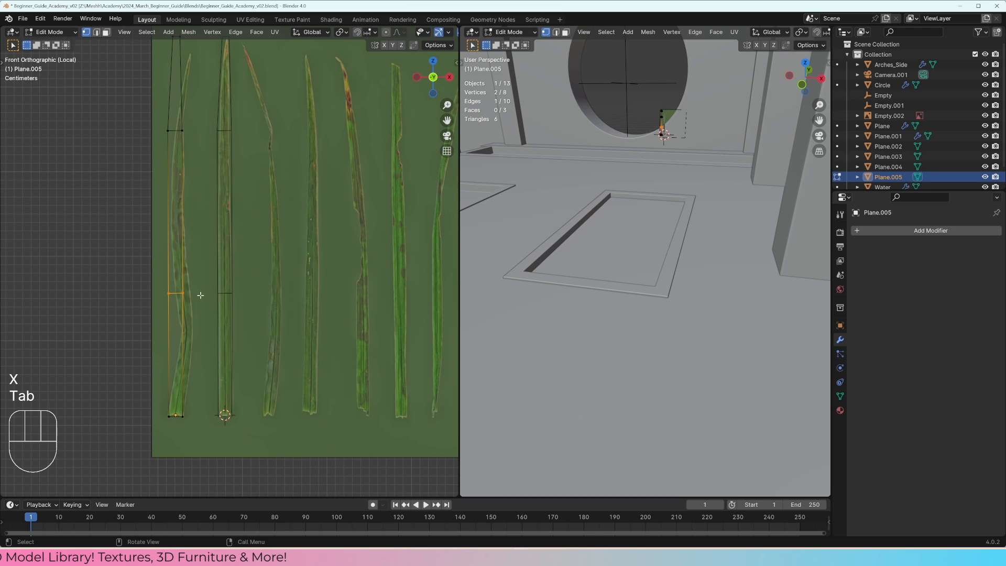
key("g")
left_click(209, 332)
left_click_drag(203, 151, 145, 107)
key("g")
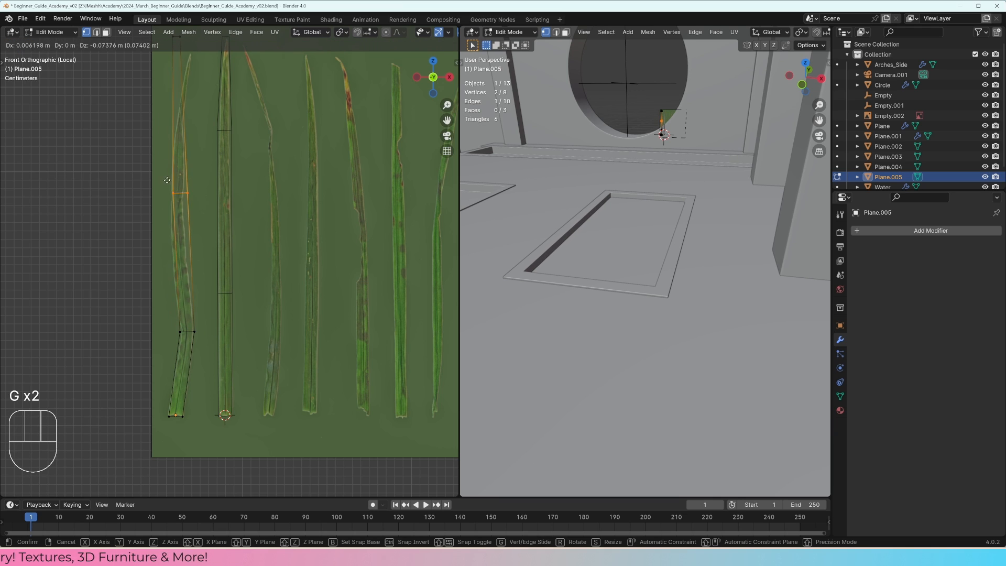
left_click(164, 207)
Step: Lower the first blade copy's upper cross edge and add a centred loop cut between it and the tip
middle_click_drag(177, 140, 182, 166, "shift")
key("ctrl+r")
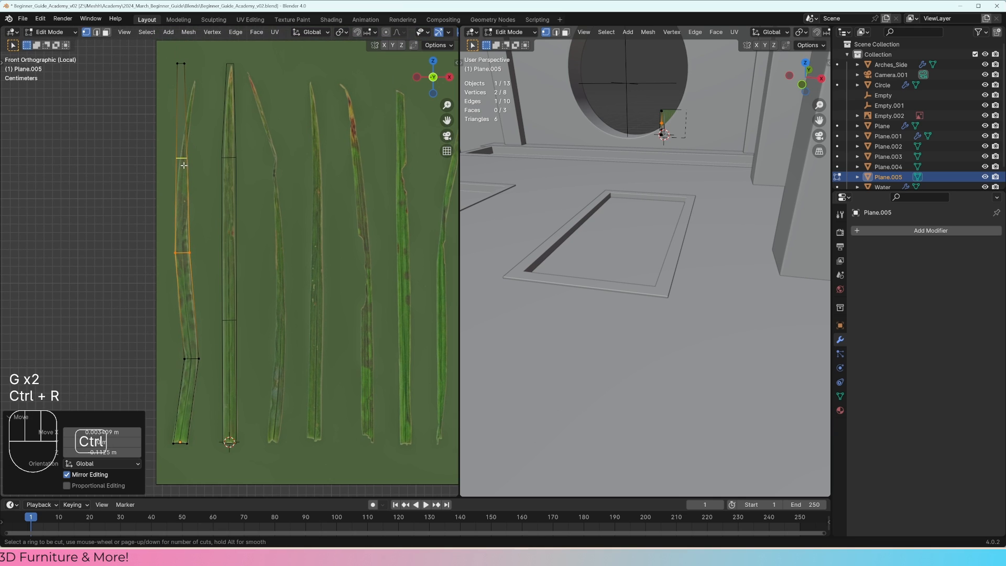
left_click(184, 165)
right_click(184, 166)
Step: Move the tip edge and the new cross edge of the first blade's mesh to follow the reference blade's upper bend
left_click_drag(211, 134, 164, 50)
key("g")
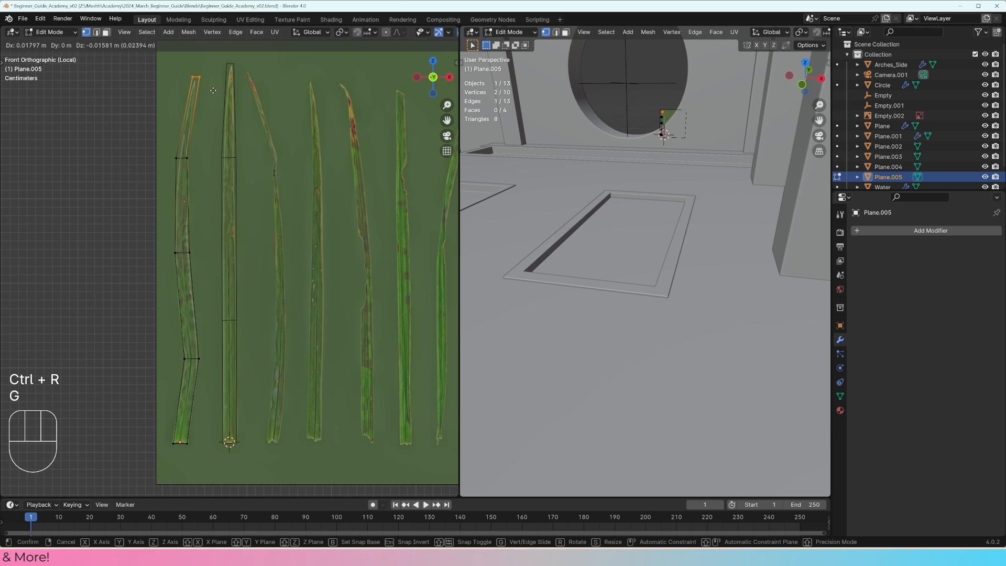
left_click(212, 91)
left_click_drag(206, 135, 157, 164)
key("g")
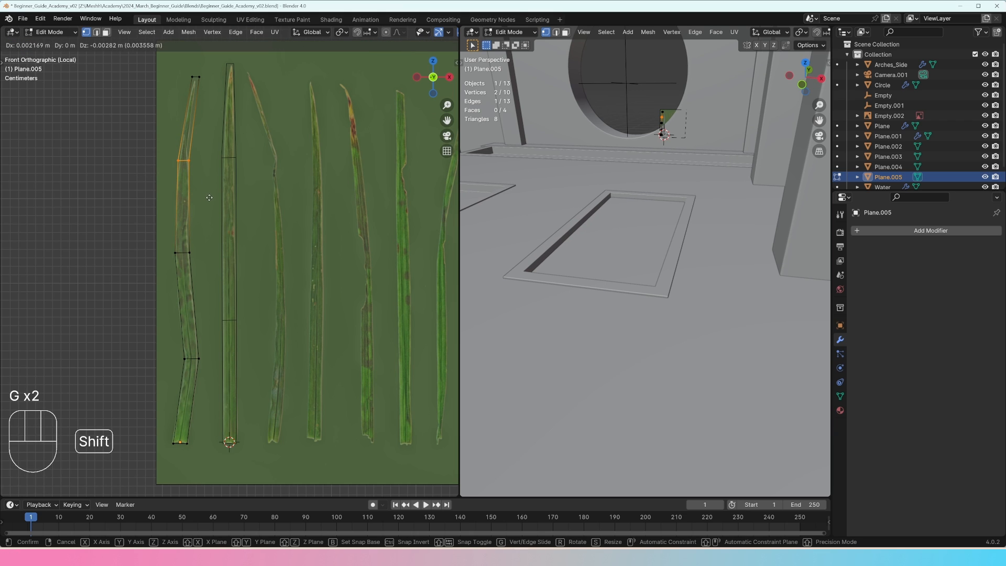
left_click(209, 198)
key("Tab")
Step: Duplicate the straight second blade's mesh and move the copy along X onto the third blade
left_click(237, 225)
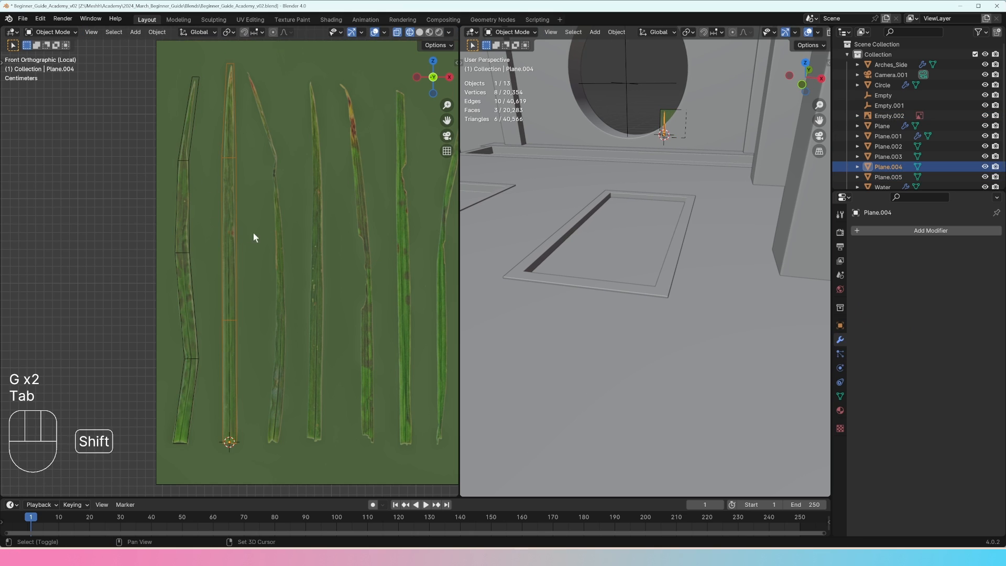
middle_click_drag(253, 233, 196, 227, "shift")
key("shift+d")
key("x")
key("shift")
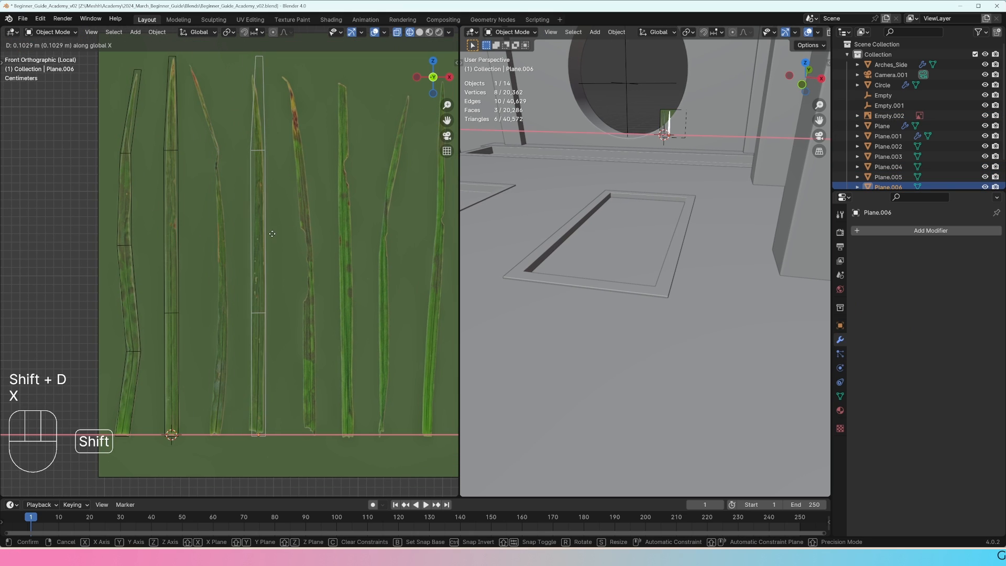
left_click(305, 223)
Step: Move the lower and upper middle cross edges of the third blade's mesh to match the bends in the reference
key("Tab")
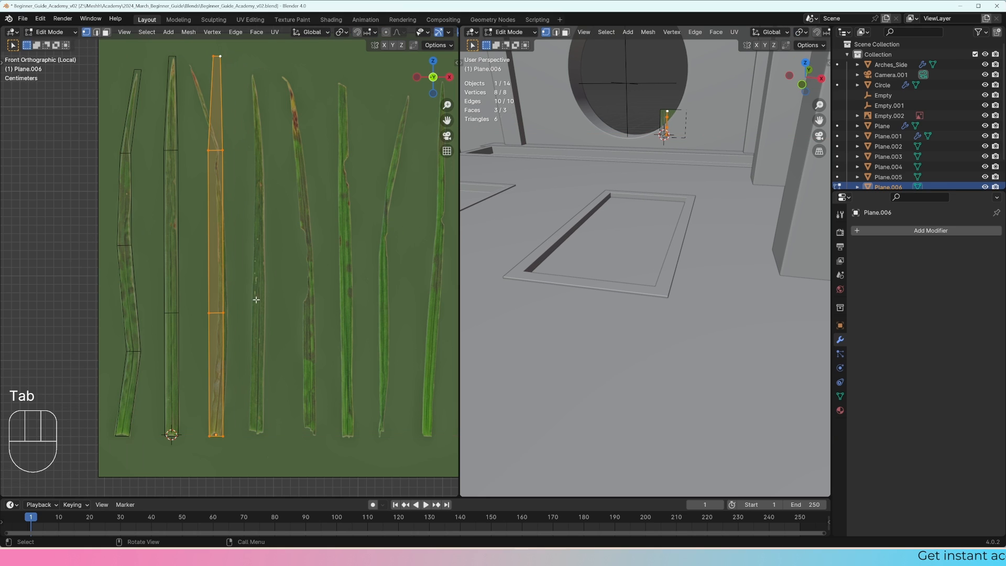
left_click_drag(253, 303, 197, 333)
key("g")
left_click(245, 314)
left_click_drag(249, 181, 196, 108)
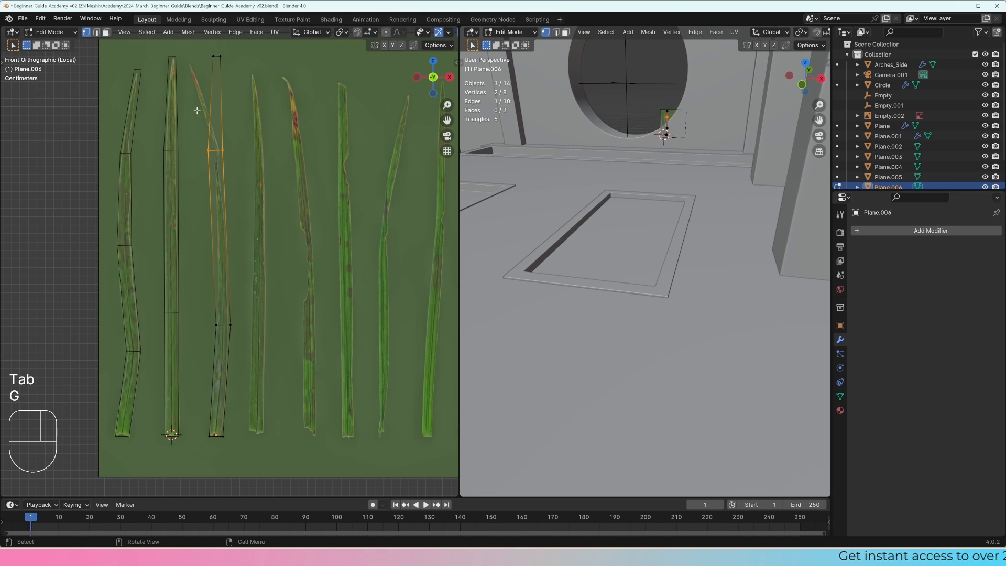
key("g")
left_click(235, 164)
Step: Move the third blade mesh's tip edge about -0.030 m in X and -0.007 m in Z onto the reference tip
left_click_drag(242, 80, 204, 38)
key("g")
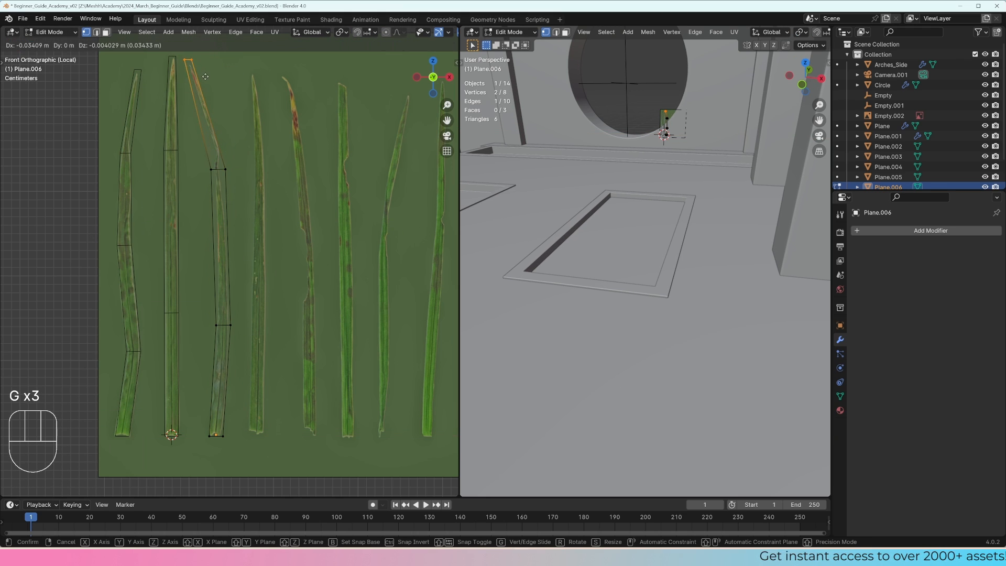
left_click(209, 80)
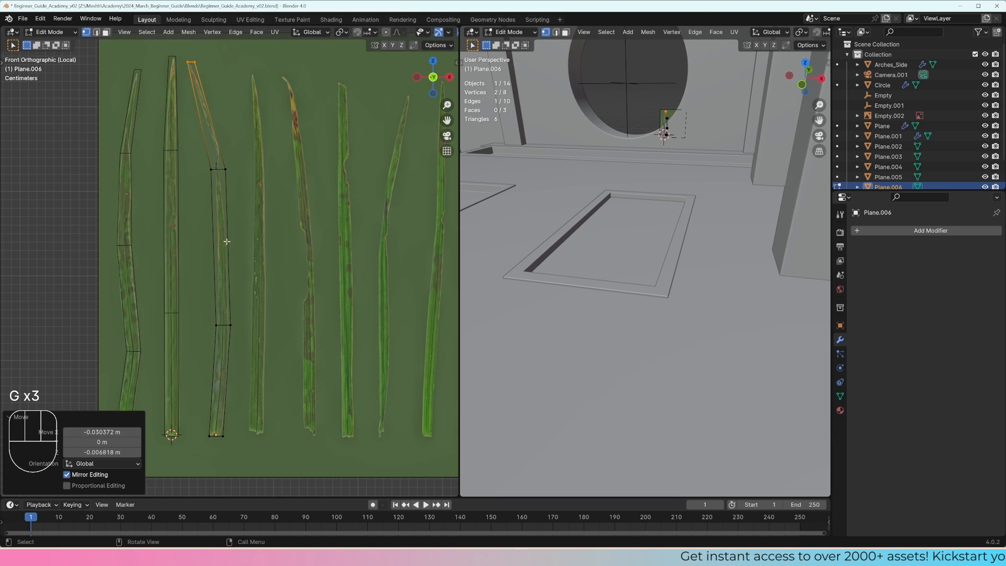
key("Tab")
Step: Duplicate the straight second blade's mesh and move the copy about 0.10 m along X onto the fourth blade
left_click(178, 230)
left_click(178, 230, "shift")
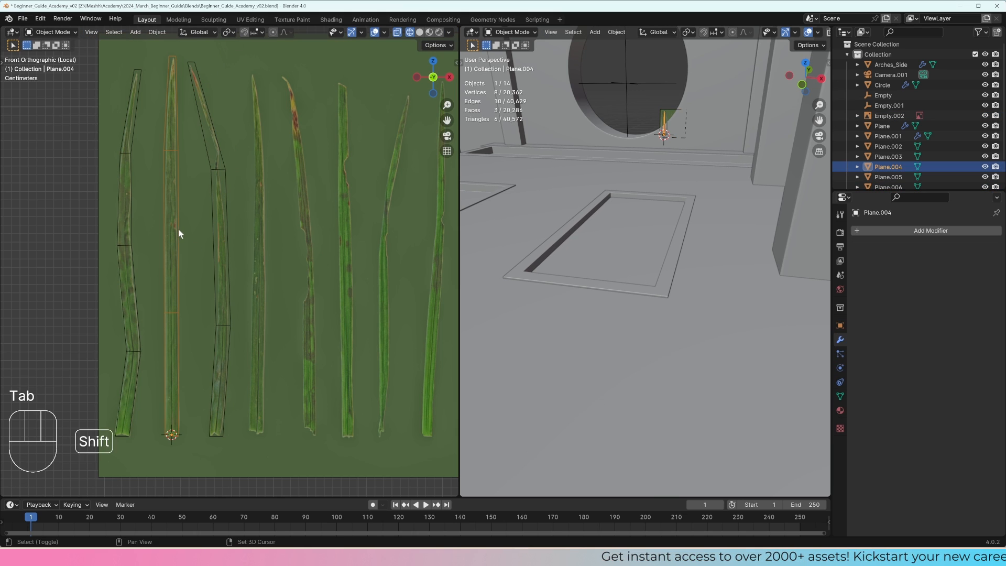
key("shift+d")
key("x")
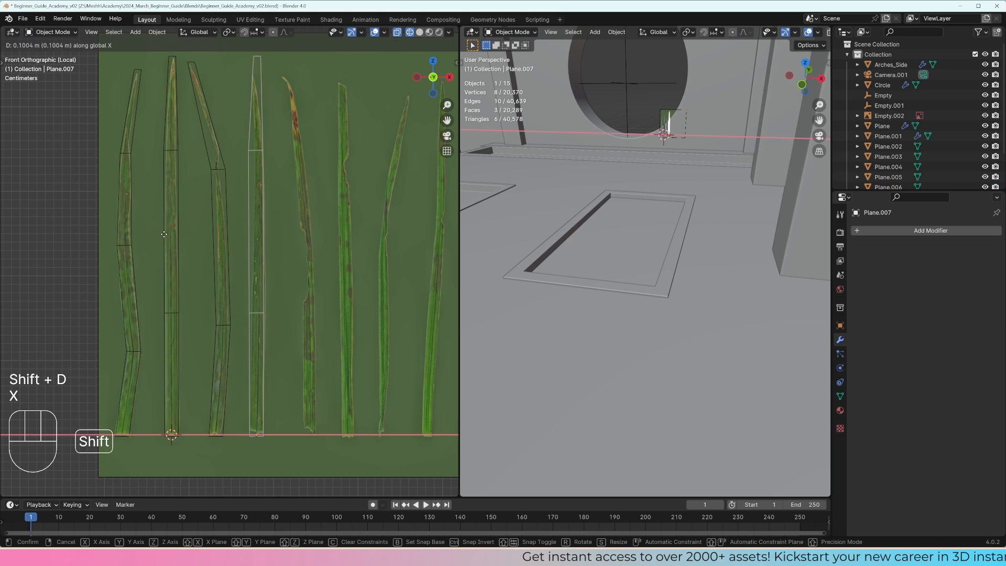
left_click(164, 234)
Step: Move the fourth blade mesh's two middle cross edges to fit the reference, shifting the lower one about 0.0037 m along X
key("Tab")
left_click_drag(239, 284, 279, 326)
key("g")
left_click(286, 328)
left_click_drag(291, 177, 271, 155)
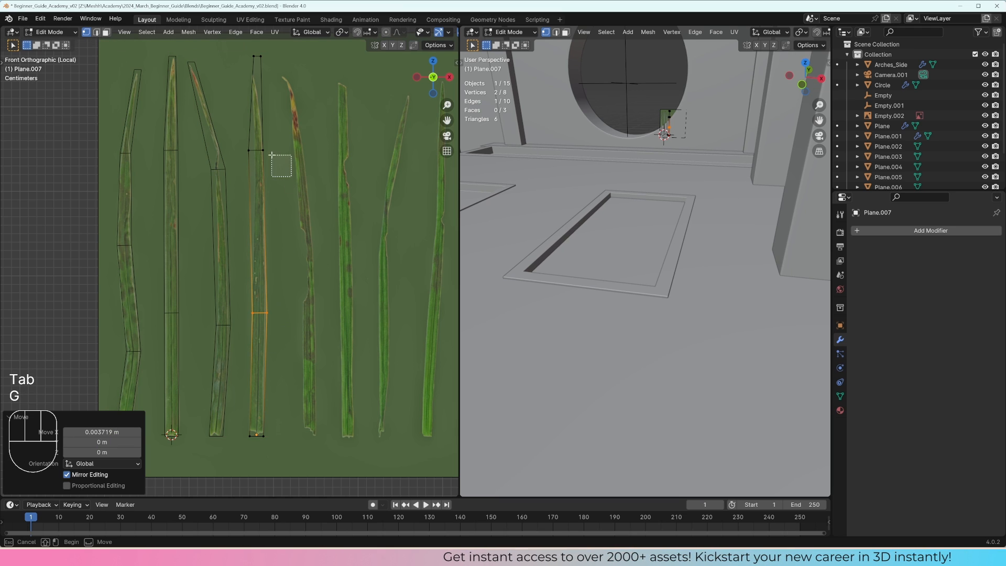
key("g")
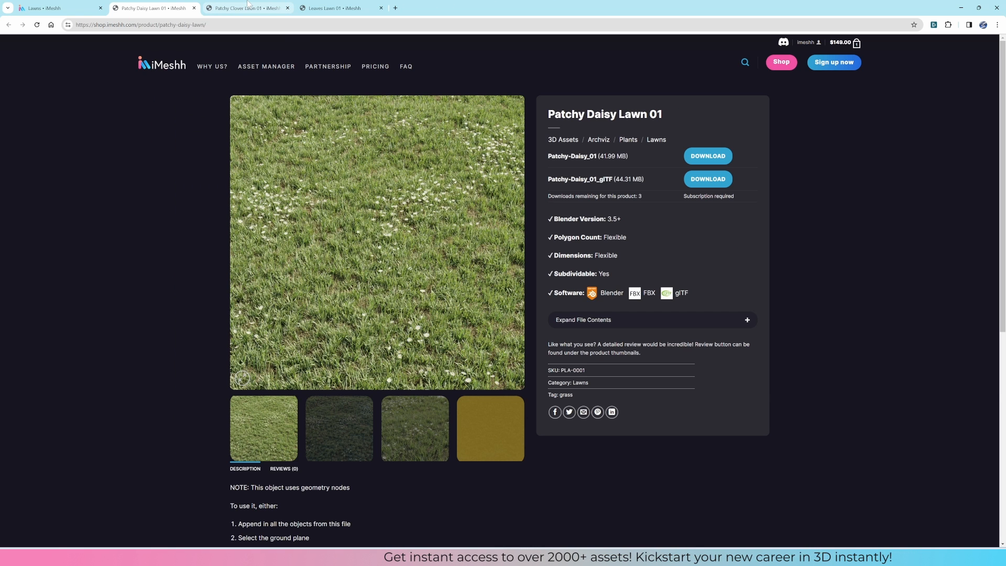
Step: Switch to the iMeshh pages in the browser and examine the close-up previews of the Leaves, Patchy Daisy and Patchy Clover lawns
left_click(248, 5)
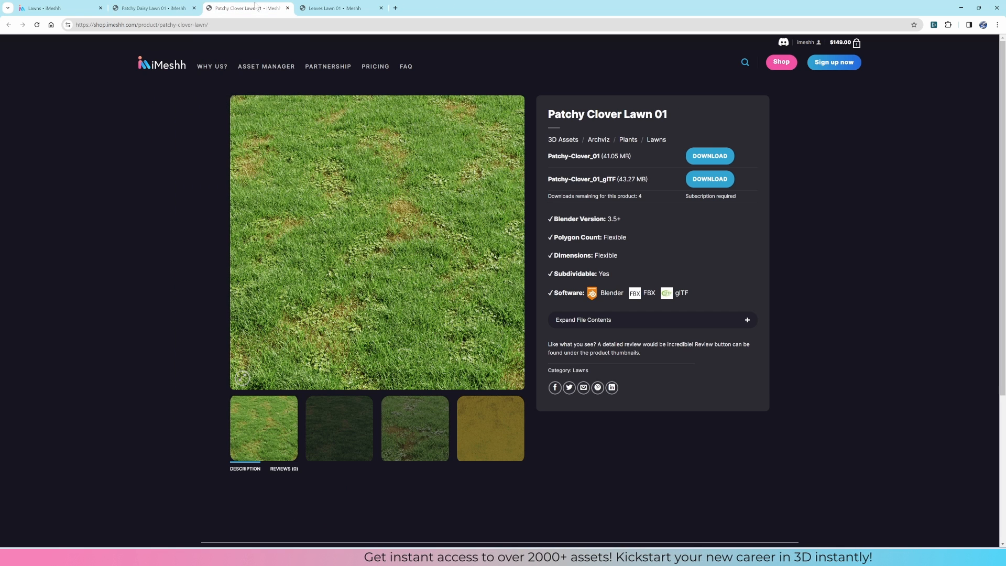
left_click(339, 5)
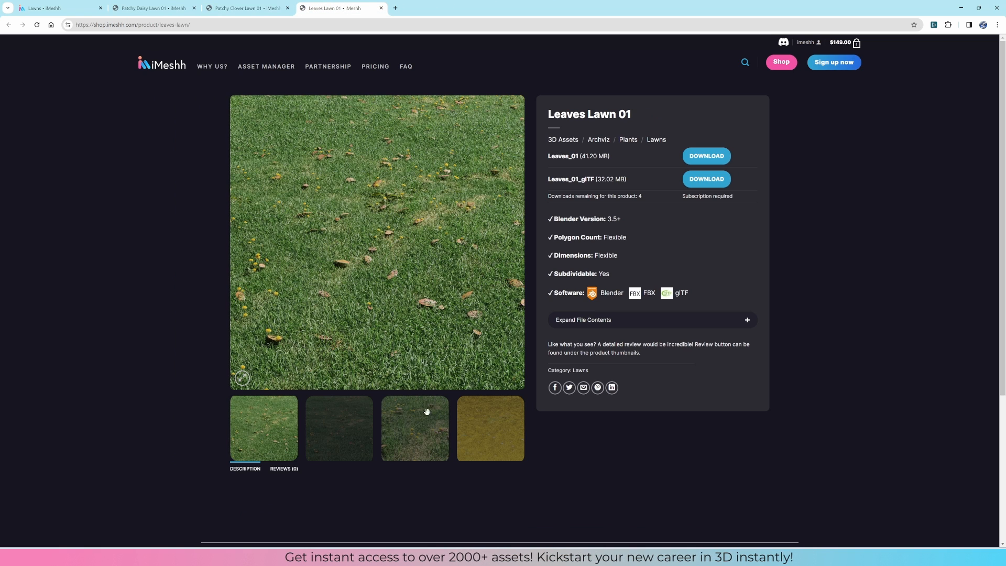
left_click(412, 438)
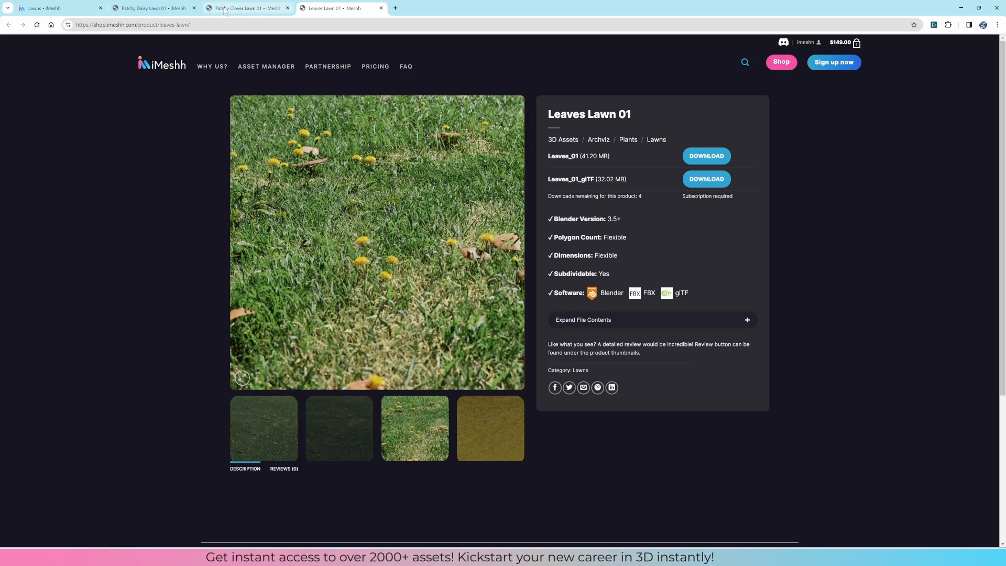
left_click(153, 8)
left_click(414, 428)
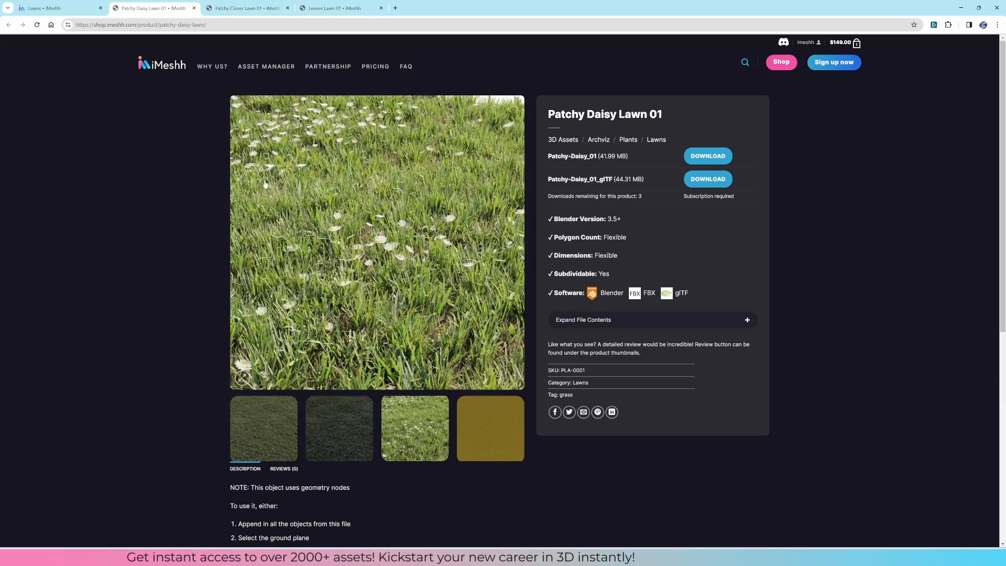
left_click(246, 8)
left_click(437, 417)
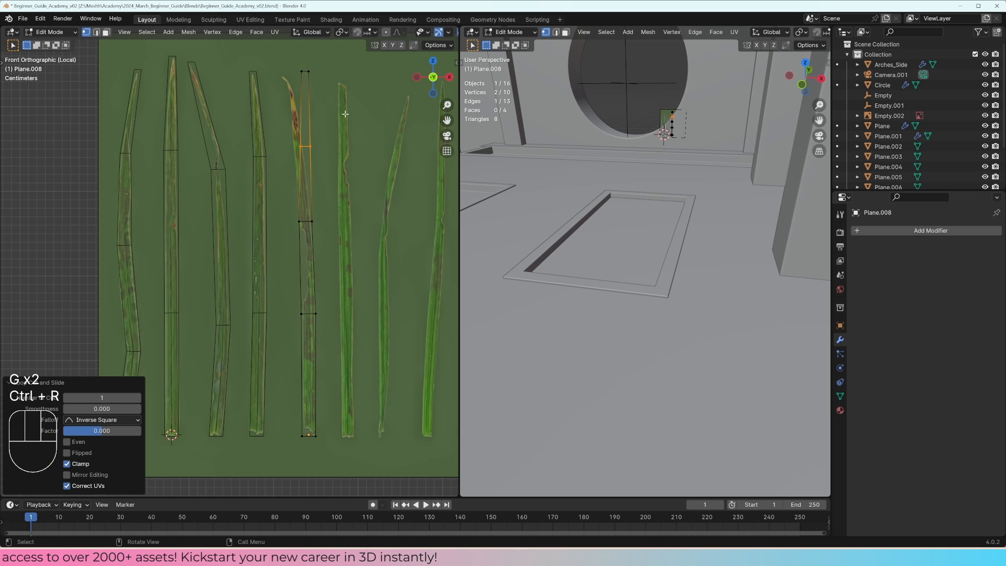
Step: In Blender, move the tip edge of the fifth blade's mesh onto the tip in the reference image
left_click_drag(336, 87, 296, 58)
key("g")
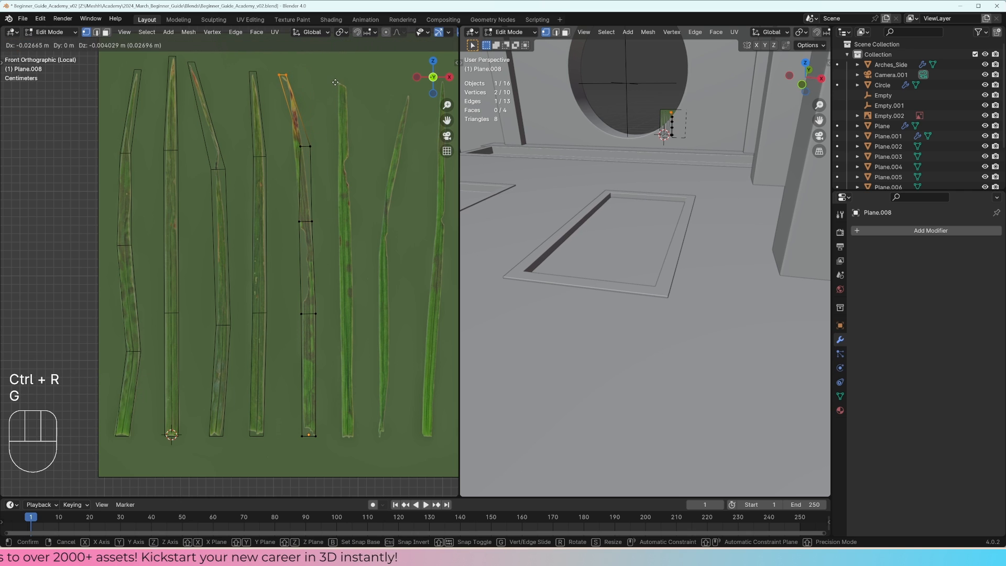
left_click(337, 105)
key("g")
left_click(338, 103)
Step: Shift the fifth blade mesh's upper cross edge onto the reference bend and refine the position of its tip edge
left_click_drag(288, 130, 332, 165)
key("g")
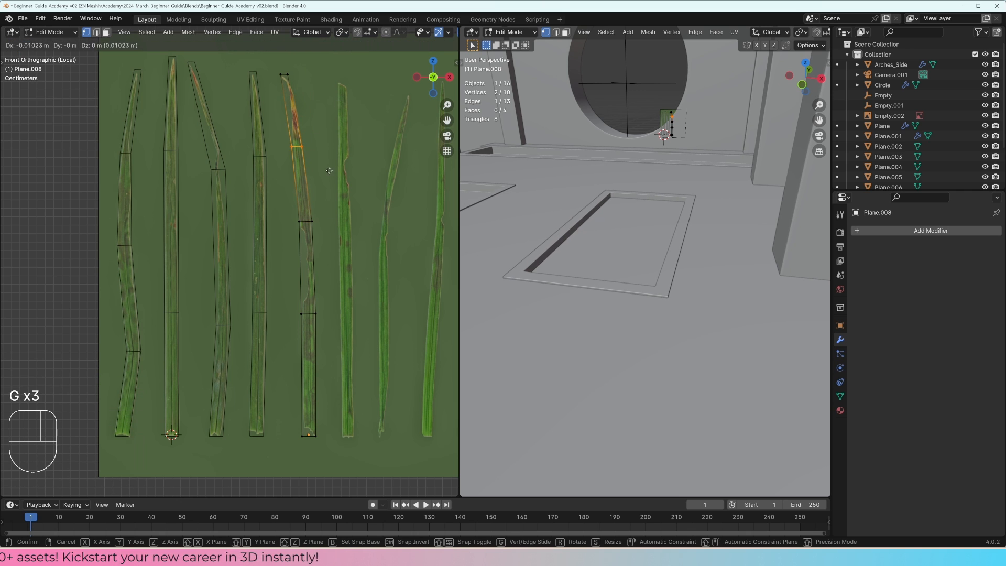
left_click(352, 169)
left_click_drag(304, 89, 269, 63)
key("g")
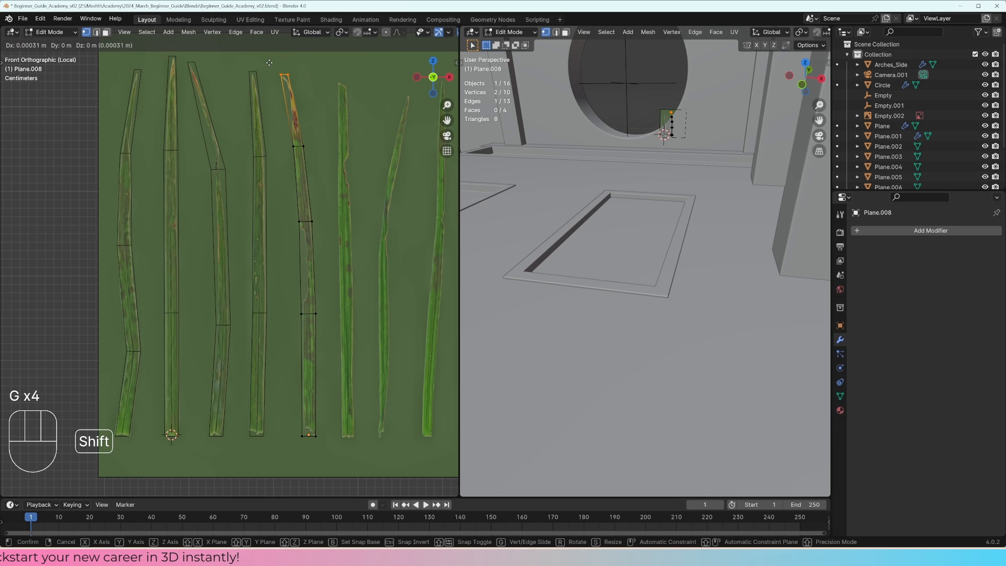
left_click(287, 71)
Step: Duplicate the straight second blade's mesh and move the copy along X onto the sixth blade
key("Tab")
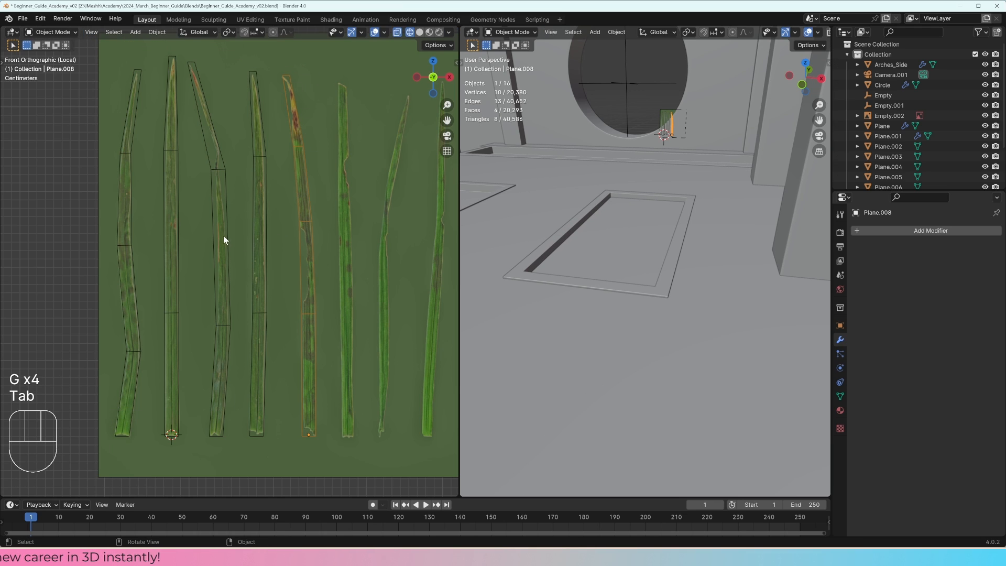
left_click(178, 219)
left_click(179, 221)
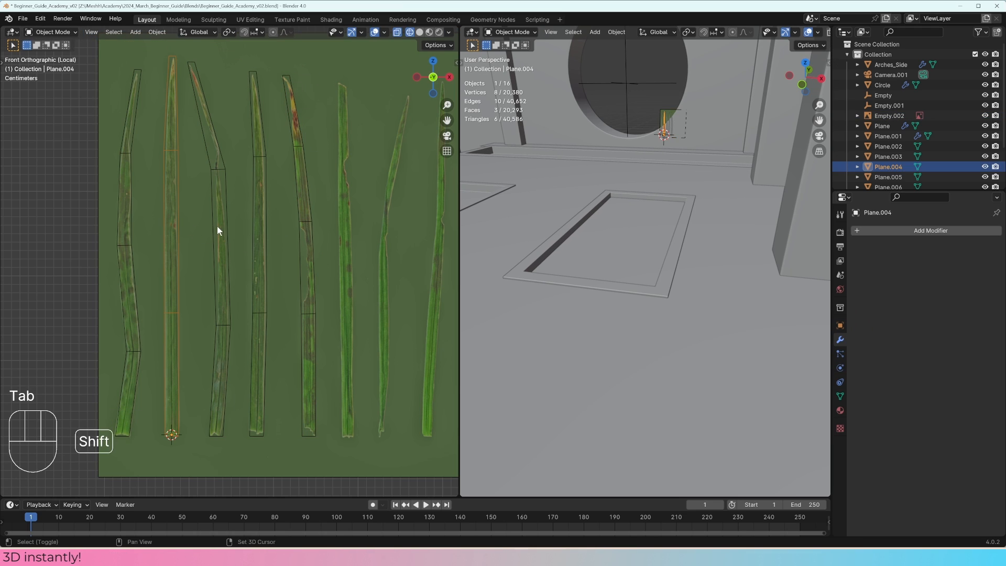
key("shift+d")
key("x")
key("shift")
left_click(33, 236, "shift")
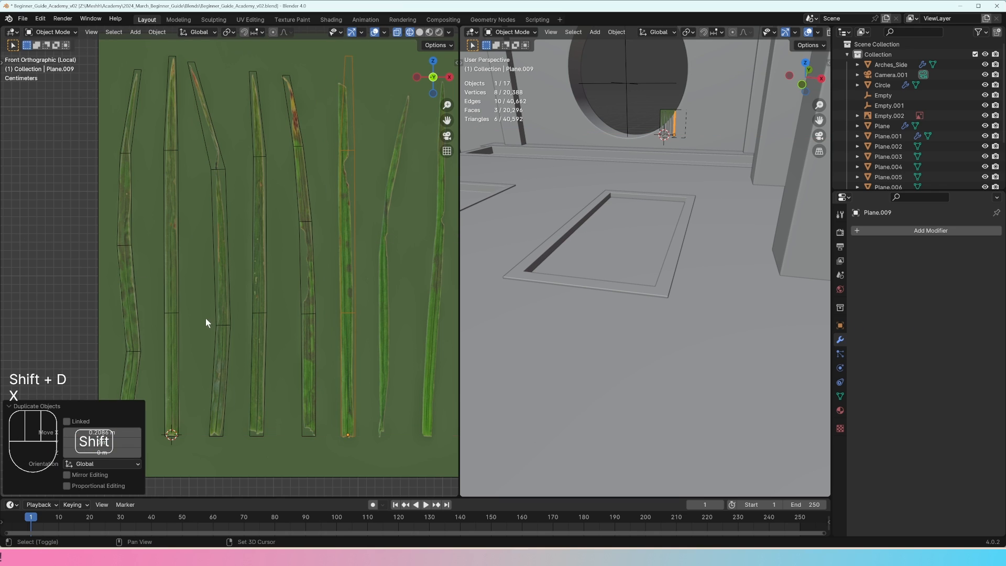
Step: Nudge the sixth blade's whole mesh about -0.0009 m along X in Edit Mode to align it with the reference
middle_click_drag(324, 297, 303, 294, "shift")
key("Tab")
key("g")
left_click(365, 307, "shift")
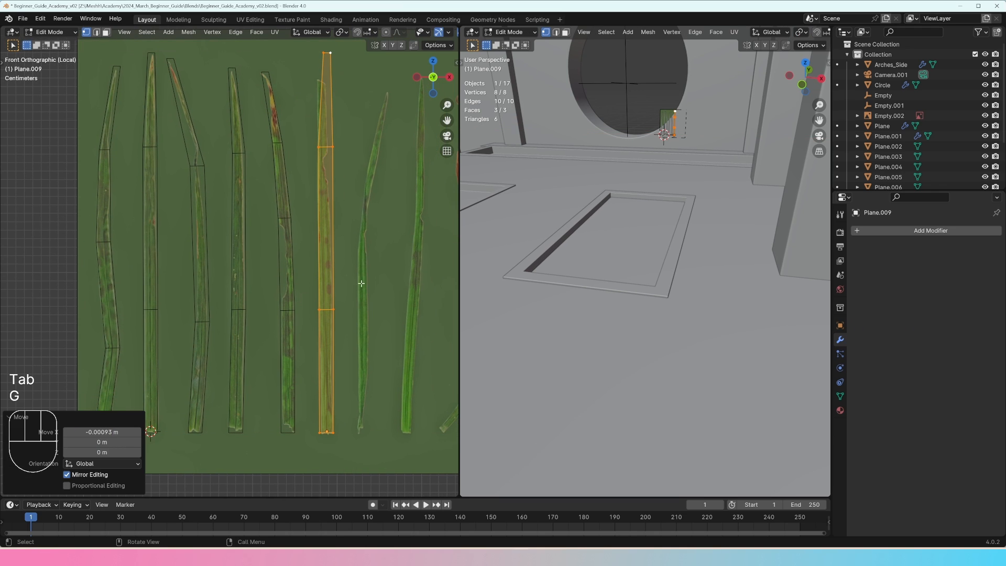
Step: Move the sixth blade mesh's upper cross edge and lower its tip edge to fit the reference blade
left_click_drag(345, 178, 308, 137)
key("g")
left_click(366, 141, "shift")
left_click_drag(344, 69, 313, 44)
key("g")
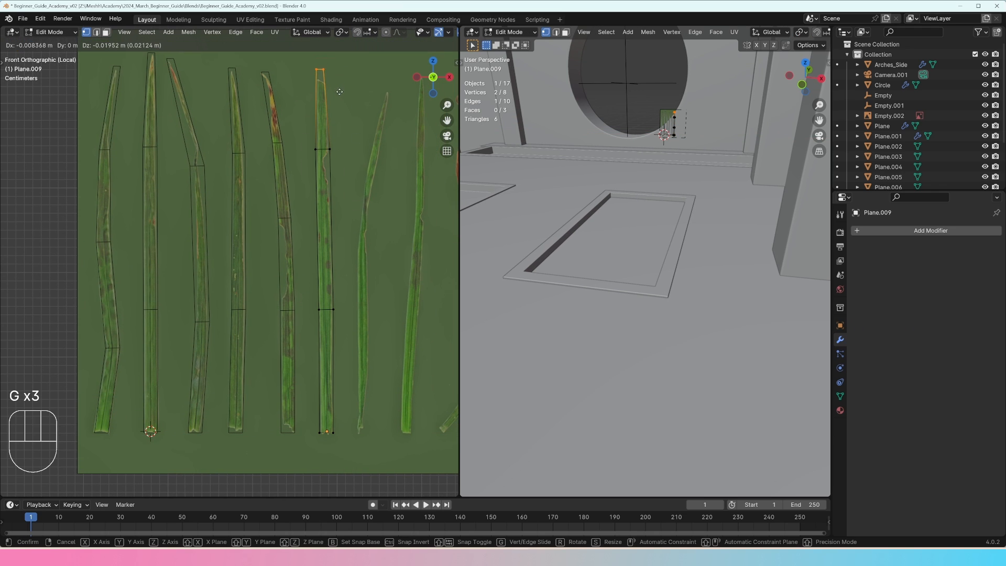
left_click(340, 96)
key("Tab")
Step: Select all six traced blade meshes together, leaving the reference image out of the selection
middle_click_drag(348, 202, 318, 251)
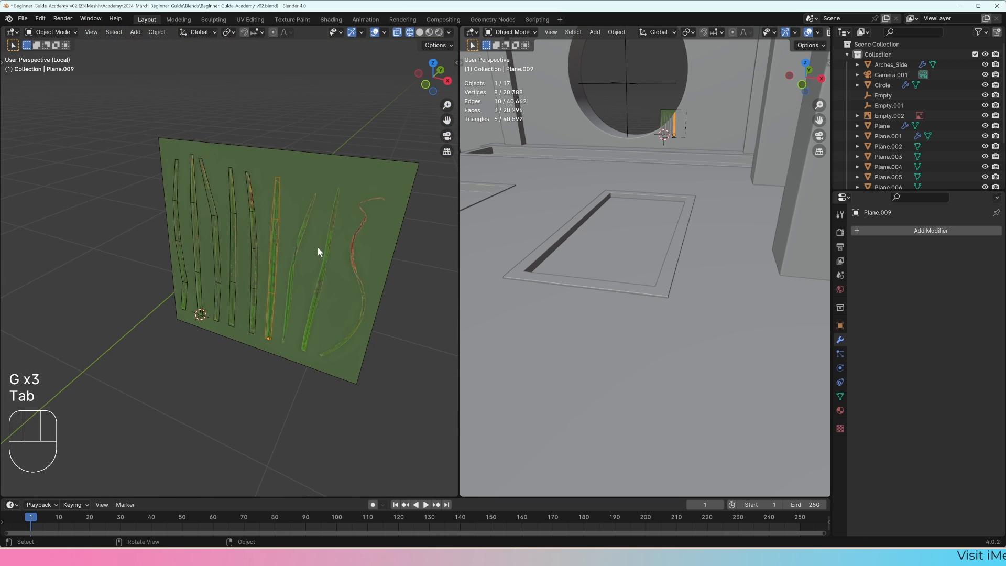
left_click(253, 249, "shift")
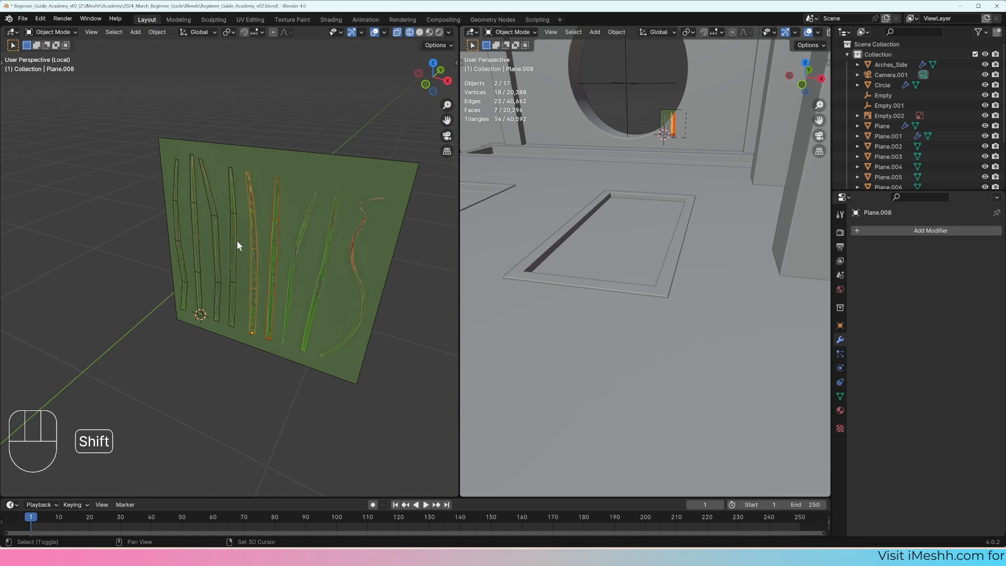
left_click(234, 241, "shift")
left_click(210, 252, "shift")
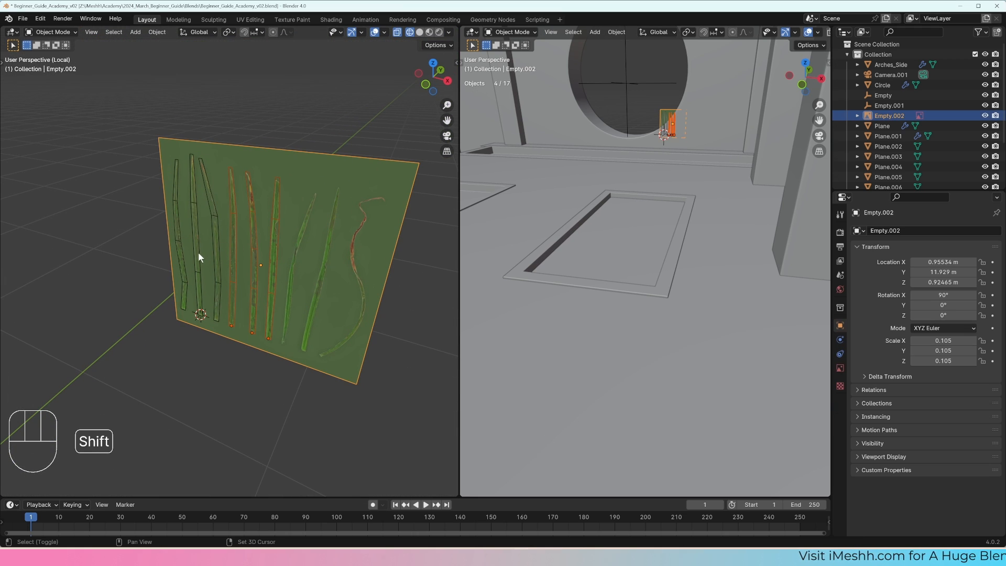
left_click(198, 252, "shift")
left_click(211, 252, "shift")
left_click(212, 253, "shift")
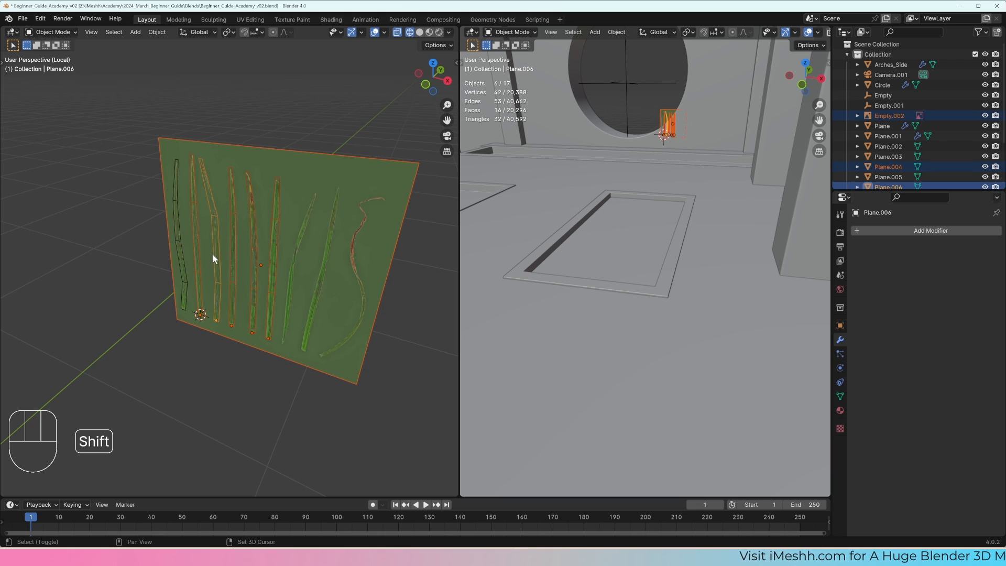
left_click(182, 254, "shift")
middle_click_drag(186, 253, 309, 154)
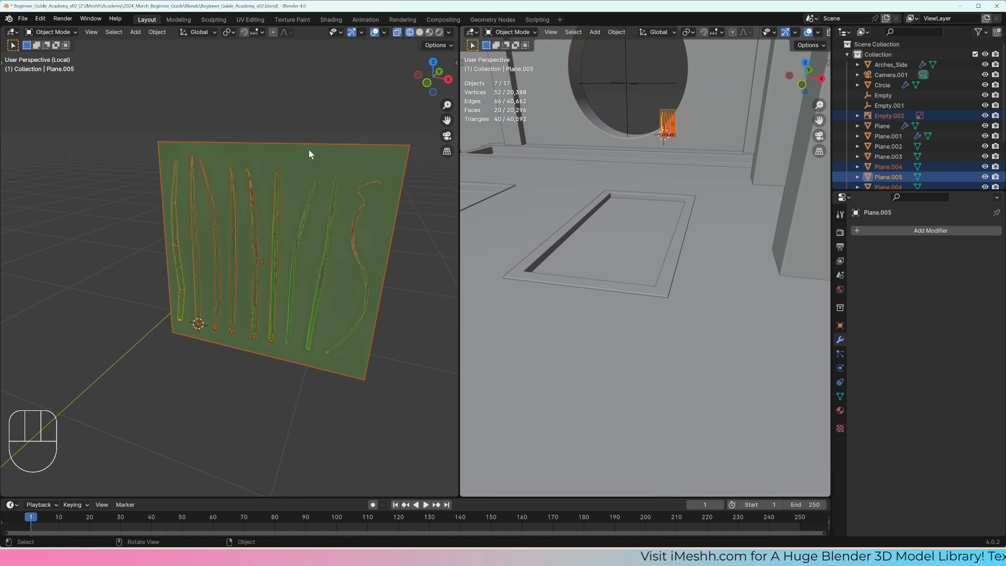
key("b")
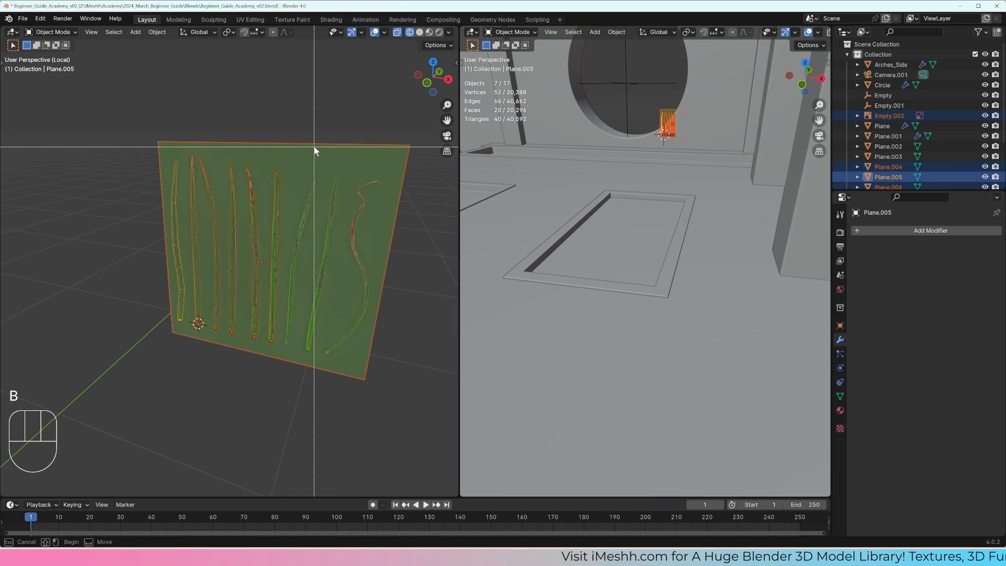
left_click_drag(333, 122, 305, 153, "shift")
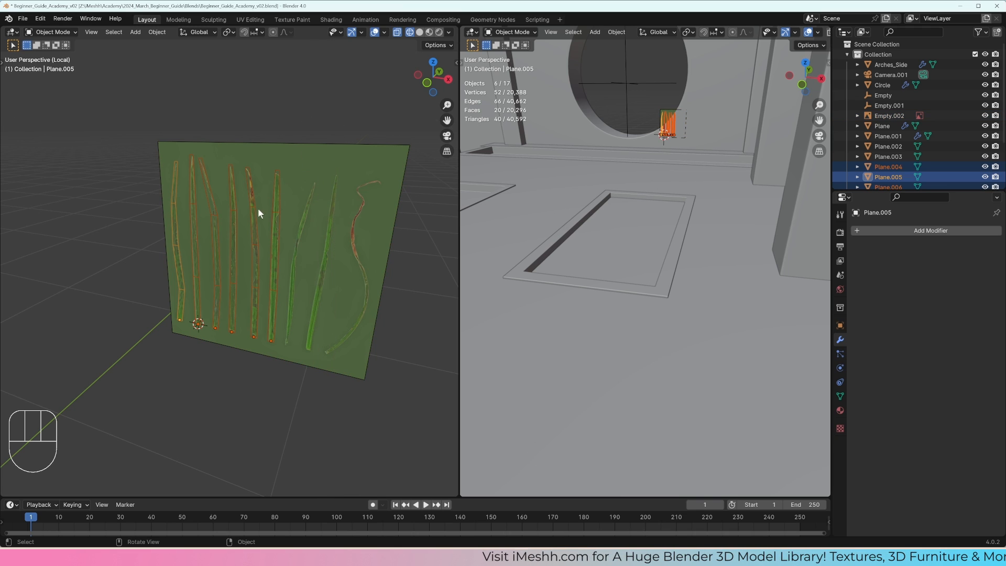
Step: Unwrap all faces of the six blades together with Project from View in the front orthographic view
mouse_move(258, 207)
middle_mouse_down()
mouse_move(284, 201)
mouse_move(268, 202)
middle_mouse_up()
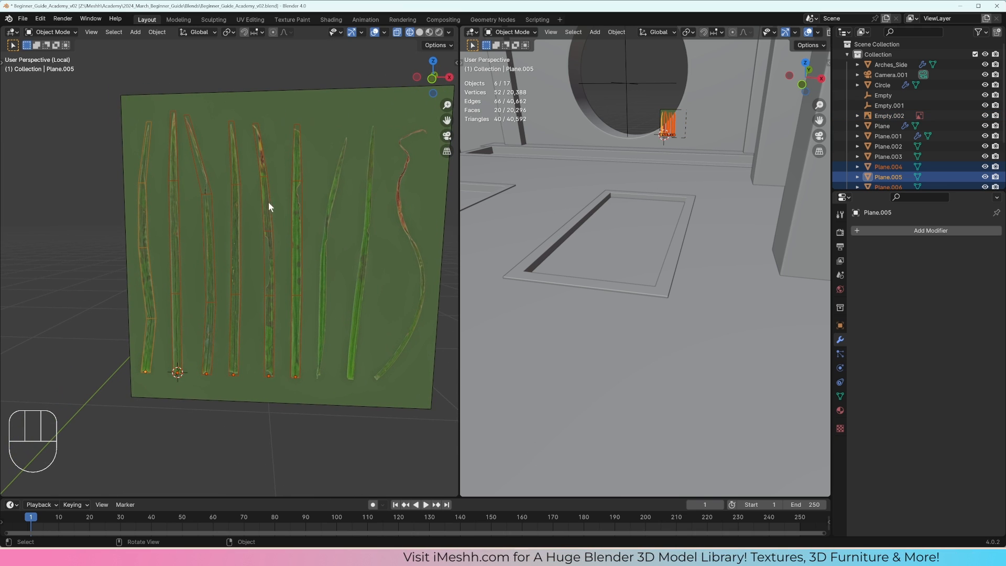
key("Tab")
key("a")
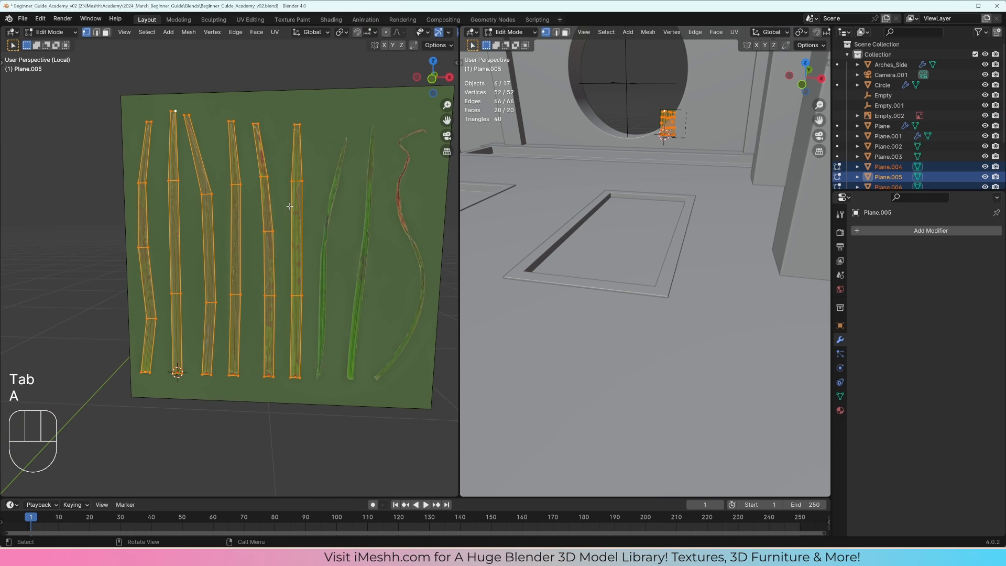
key("KP_1")
key("u")
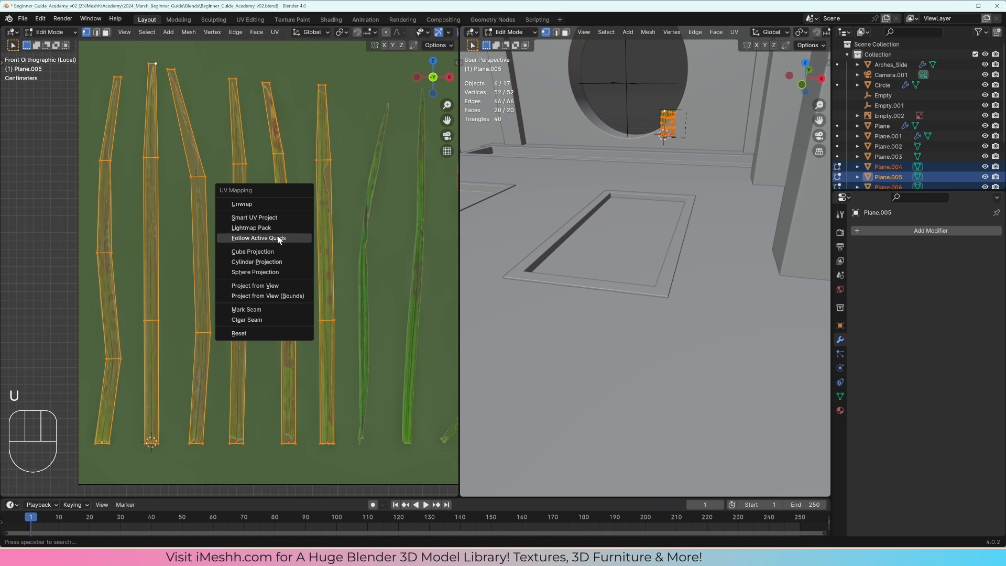
left_click(273, 285)
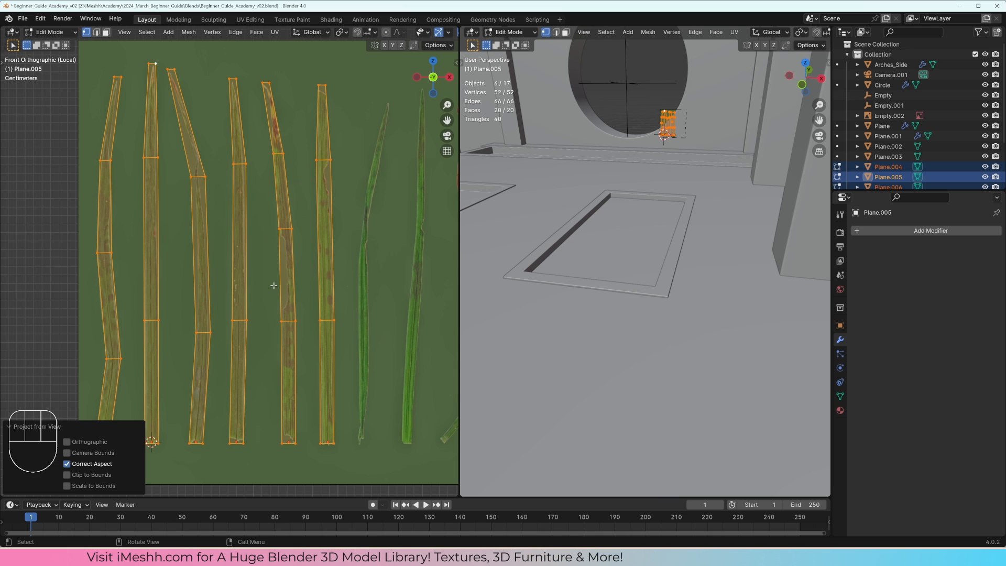
Step: Change the scene viewport on the other side into a UV Editor and frame the blades' UV layout
left_click(472, 32)
left_click(493, 79)
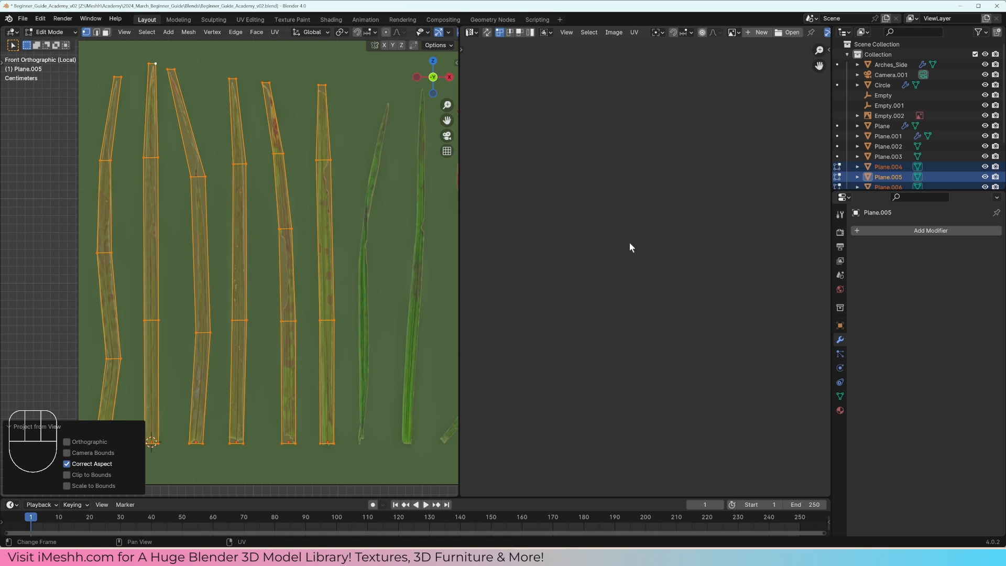
left_click(472, 32)
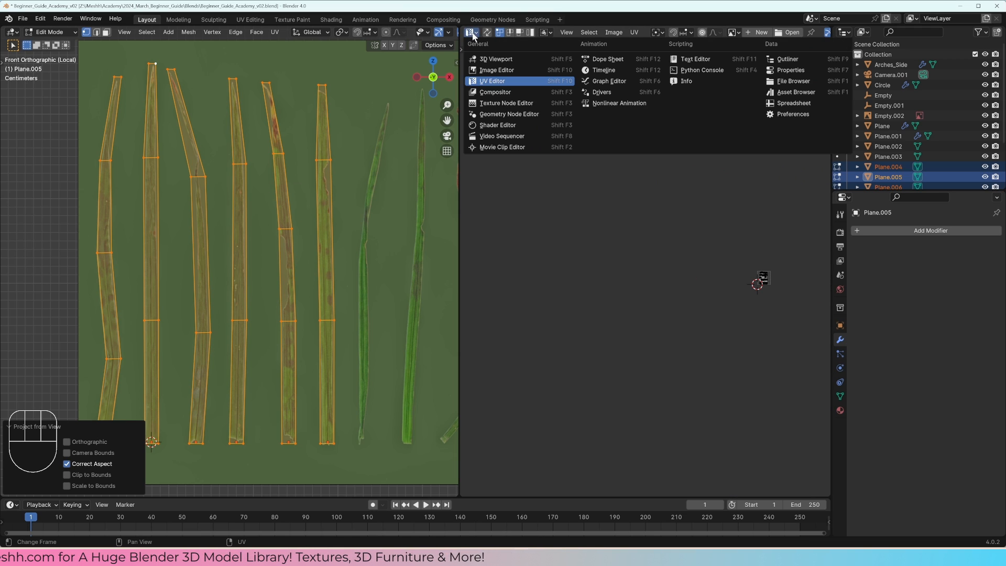
left_click(492, 81)
key("Home")
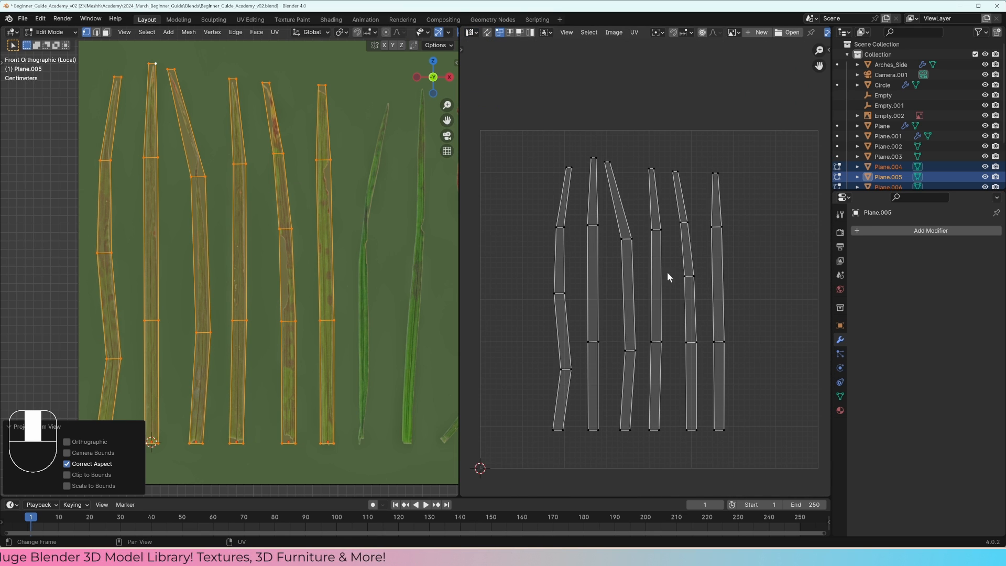
Step: Try projecting the blades' UVs from an angled perspective view
scroll(250, 244, "down", 5)
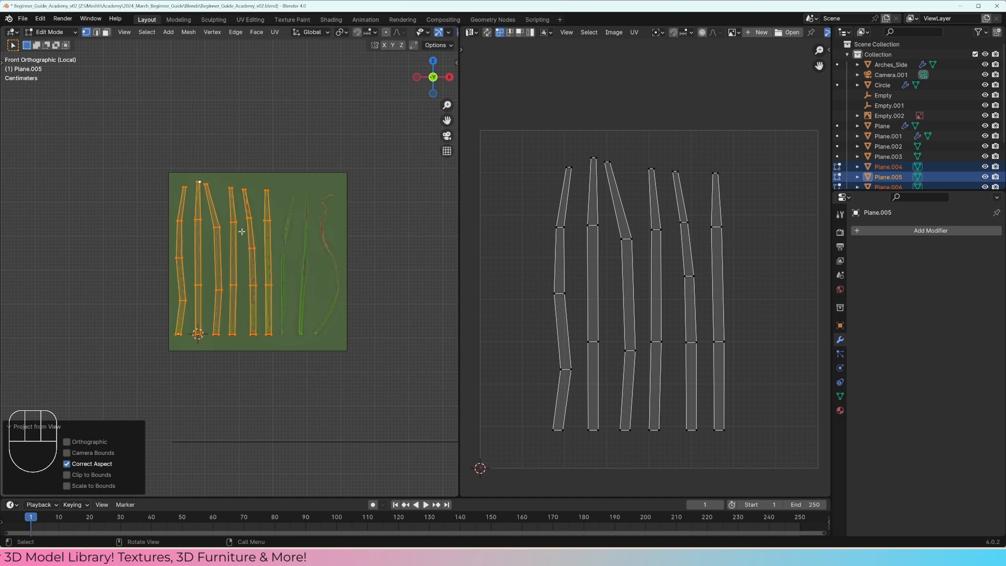
middle_click_drag(249, 244, 260, 249)
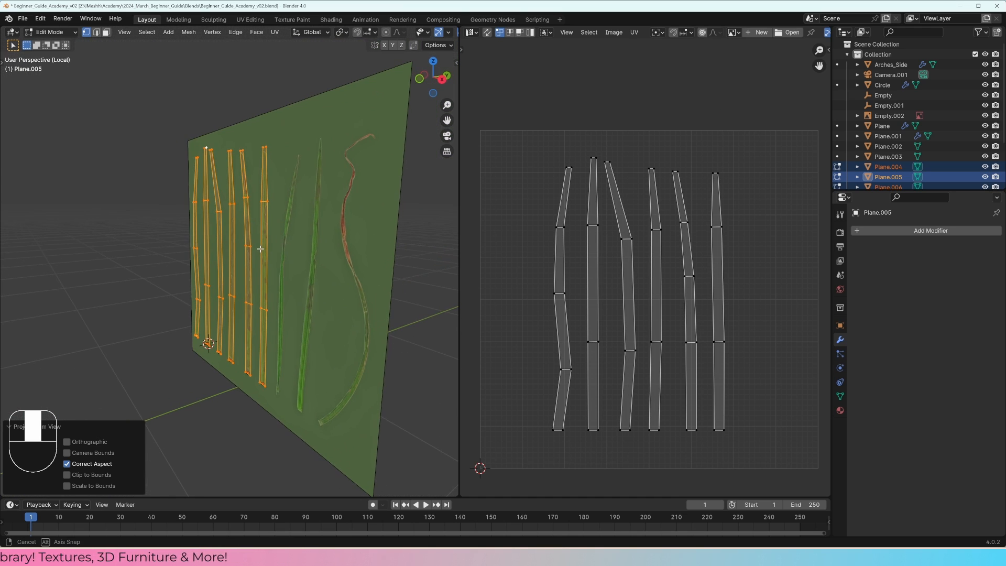
key("u")
left_click(261, 249)
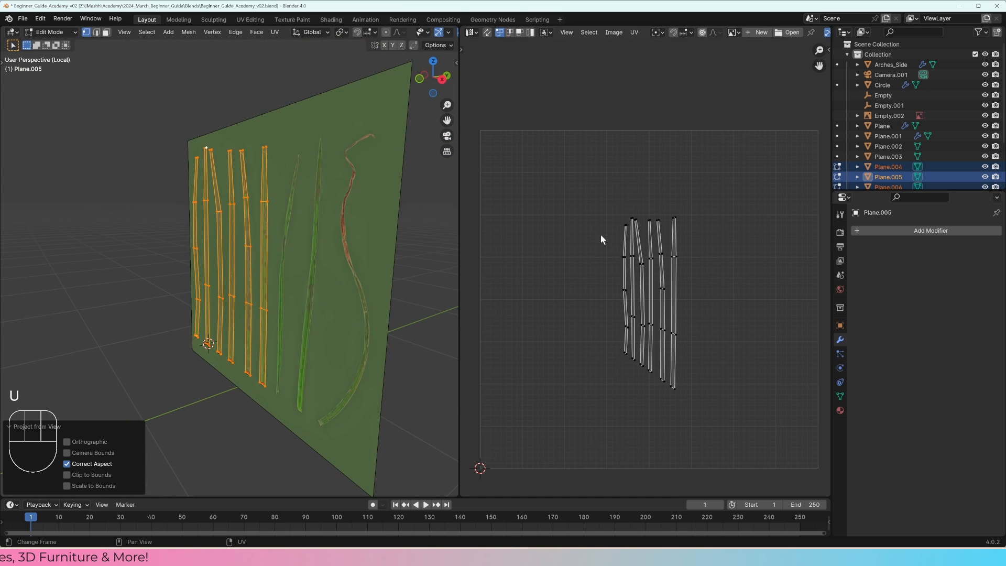
middle_click_drag(392, 278, 323, 281)
Step: Reproject the UVs of all six blades from the front orthographic view
key("KP_1")
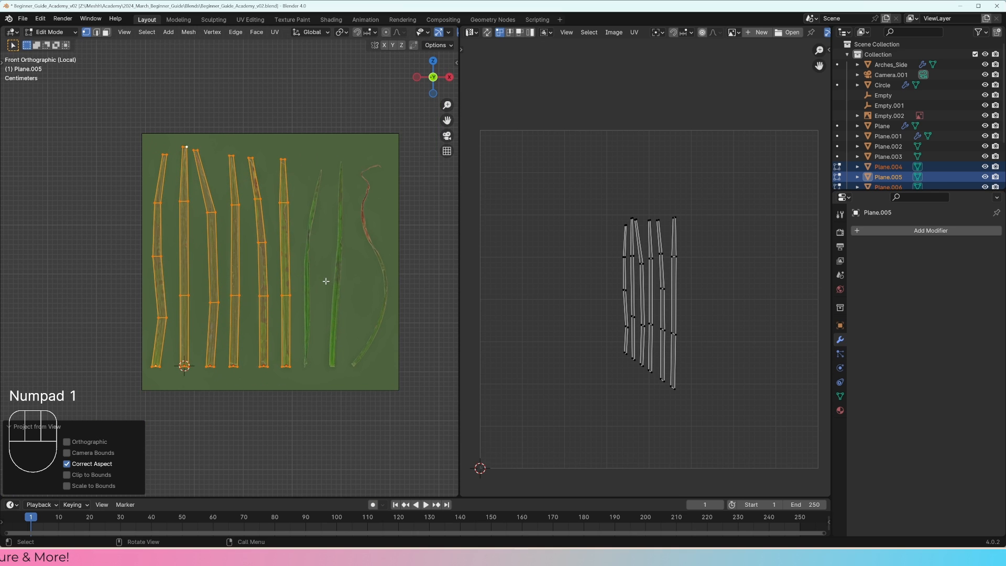
scroll(345, 270, "up", 2)
scroll(341, 222, "down", 1, "shift")
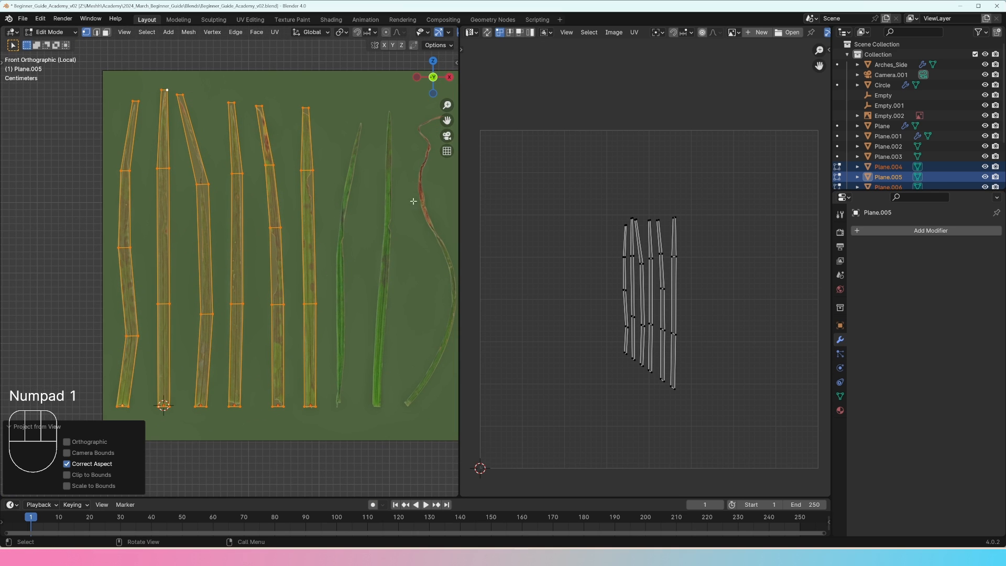
scroll(346, 249, "up", 1)
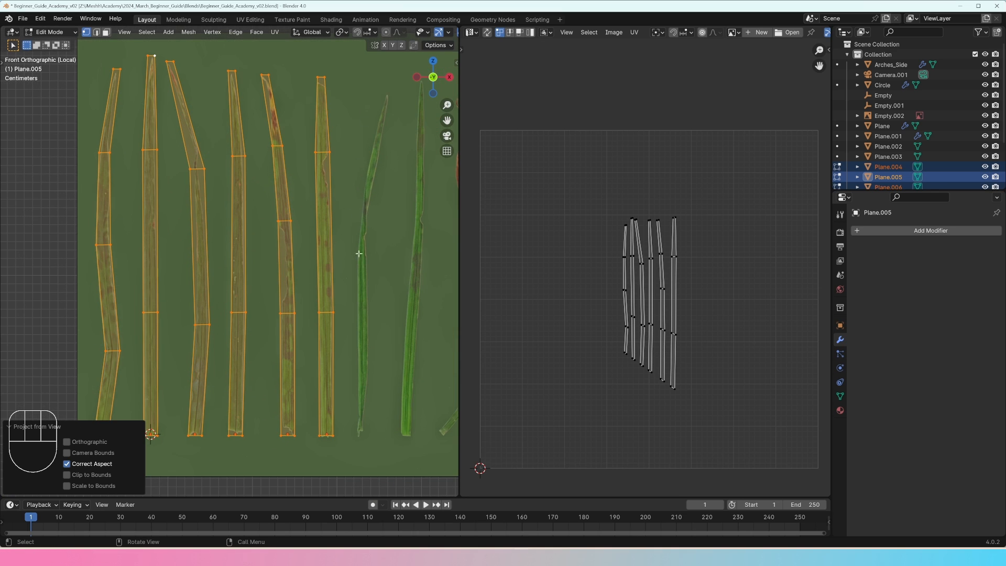
key("u")
left_click(385, 240)
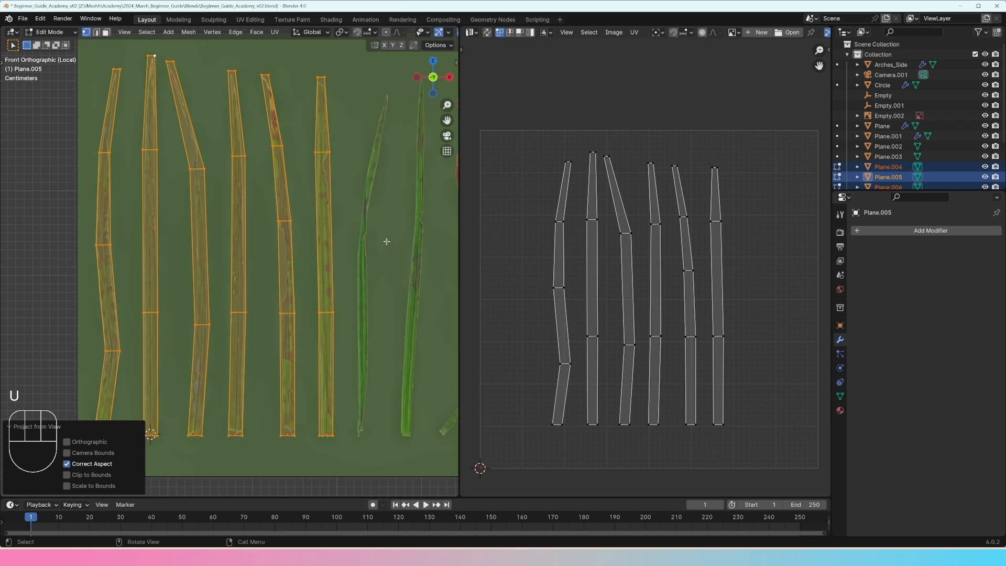
Step: Load Foliage001_1K_Color.jpg as the UV Editor's image and show the six blades' UVs over it
key("Tab")
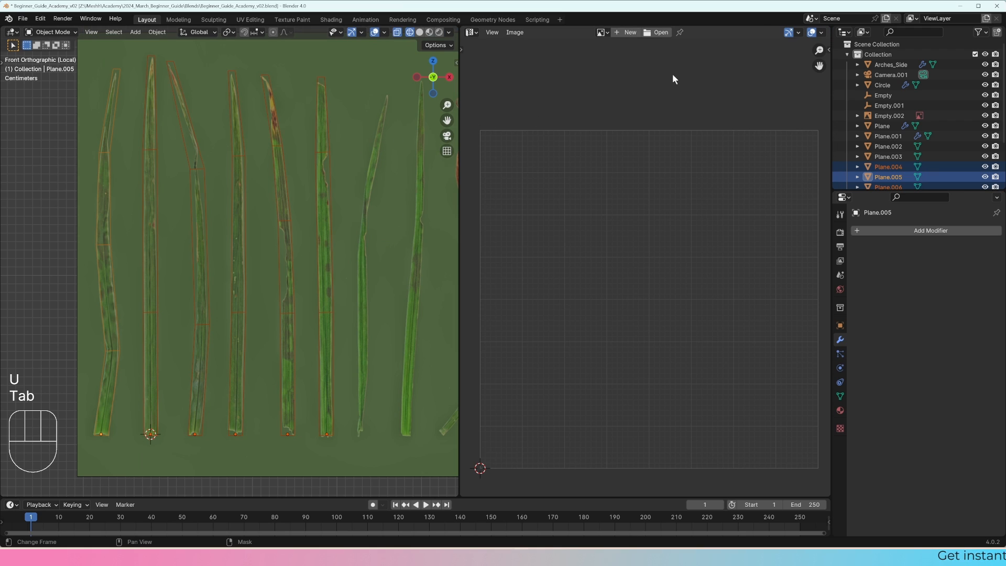
left_click(602, 33)
left_click(617, 66)
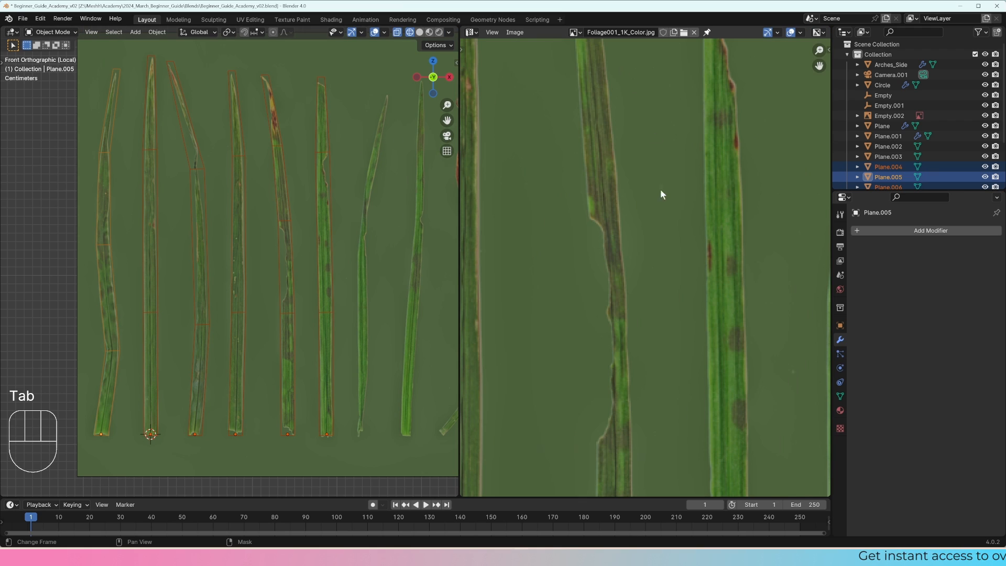
scroll(653, 215, "down", 6)
key("Tab")
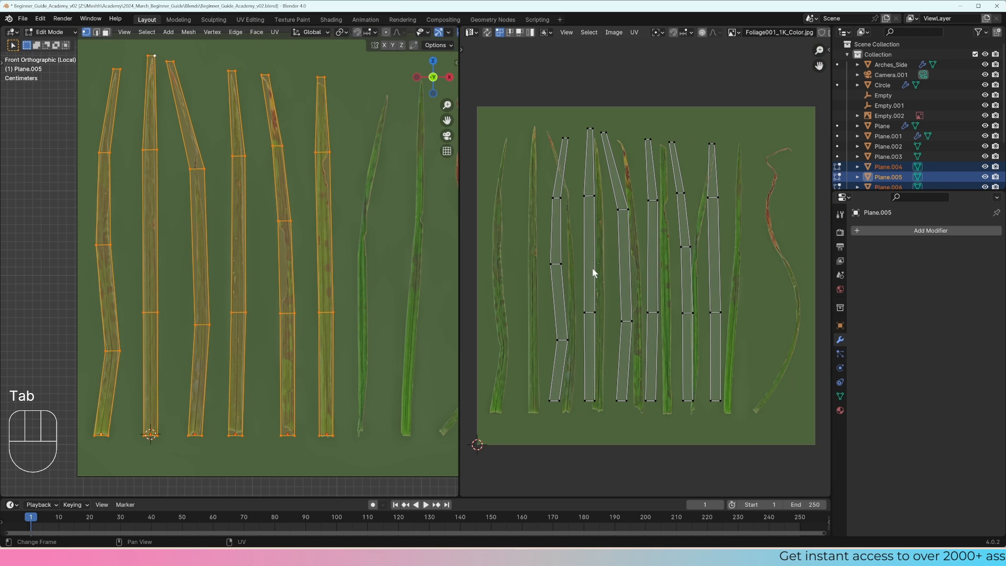
Step: Move all the UVs so the first blade's lower-left corner sits on the base of the first grass blade in the texture
key("a")
scroll(598, 272, "up", 1)
scroll(607, 314, "down", 1, "shift")
middle_click_drag(611, 331, 684, 268)
key("g")
left_click(579, 321, "shift")
scroll(624, 287, "up", 4)
scroll(683, 271, "up", 4)
key("g")
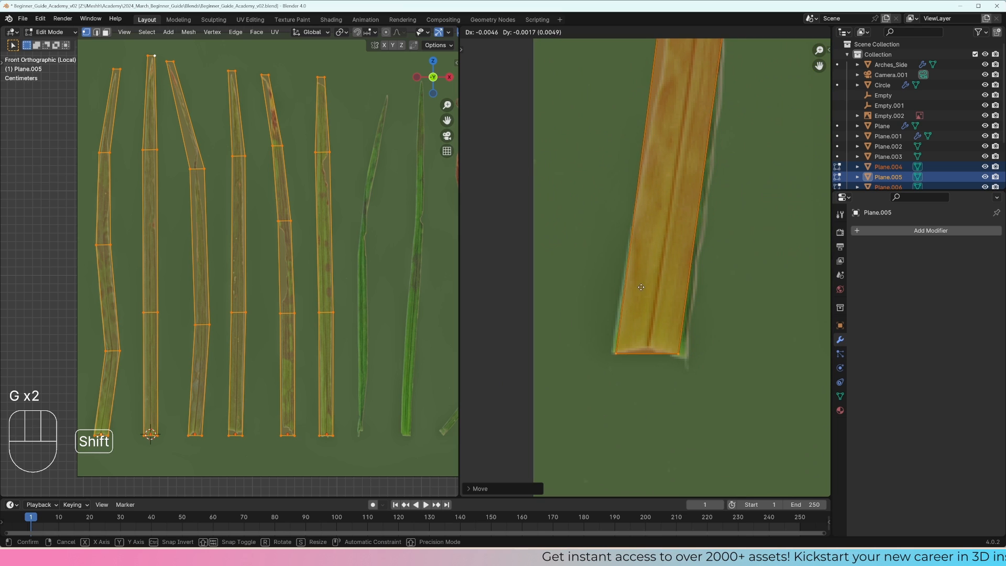
left_click(599, 292, "shift")
Step: Place the 2D cursor on the first blade's lower-left UV corner and set the UV pivot to 2D Cursor
scroll(661, 291, "down", 10)
middle_click_drag(633, 285, 753, 217, "shift")
scroll(598, 304, "up", 1)
scroll(608, 298, "up", 8)
scroll(753, 217, "up", 4)
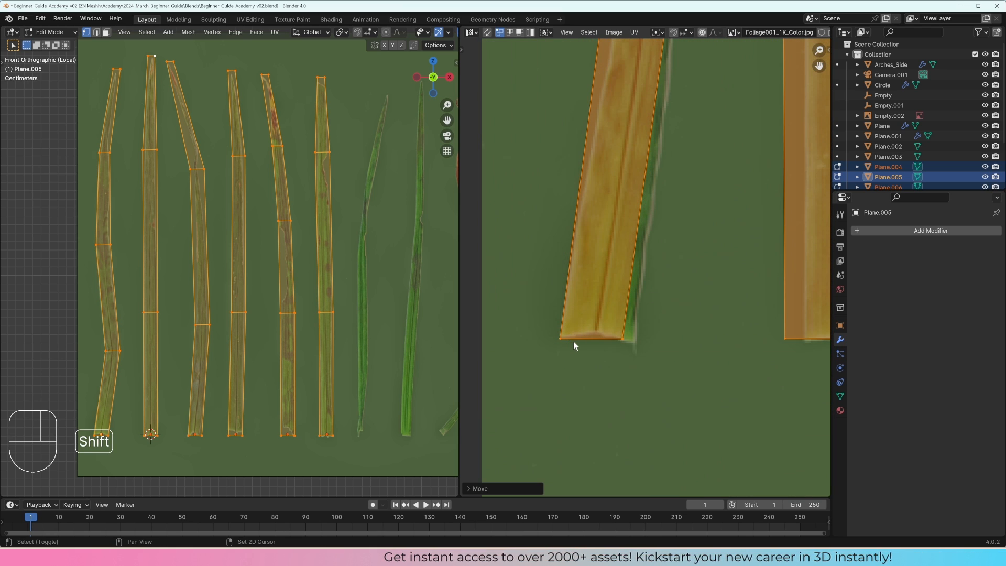
left_click(657, 32)
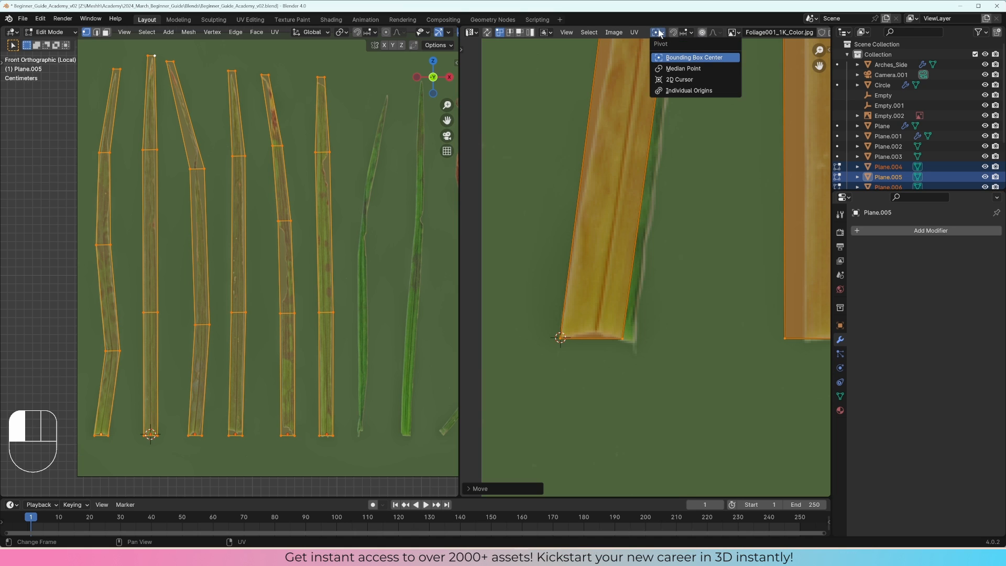
left_click(674, 80)
Step: Scale all the UVs by about 1.07 from the 2D cursor so they match the blades in the texture
scroll(692, 246, "down", 8)
scroll(698, 241, "up", 2)
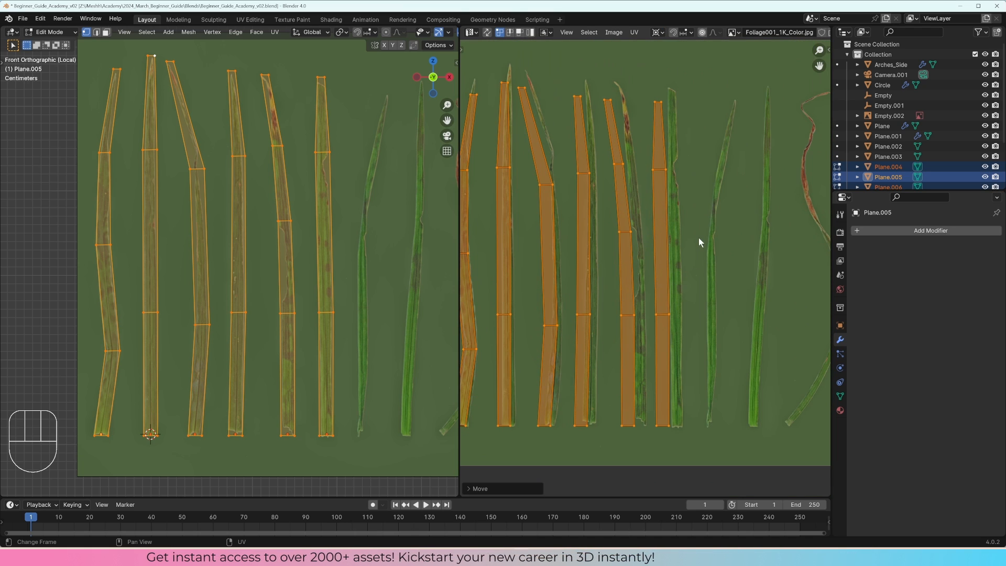
key("s")
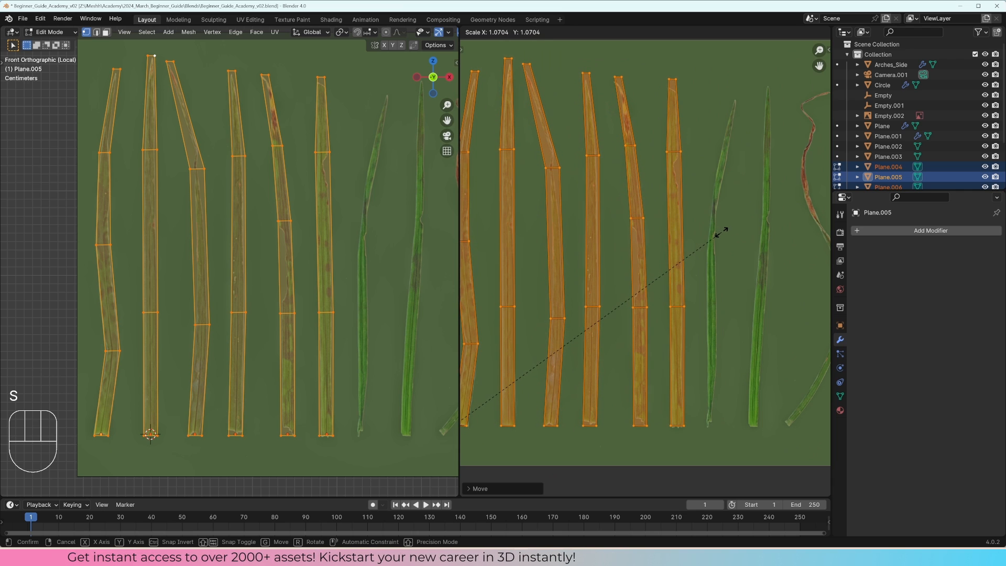
left_click(719, 232)
middle_click_drag(618, 301, 699, 276, "shift")
middle_click_drag(698, 236, 652, 286, "shift")
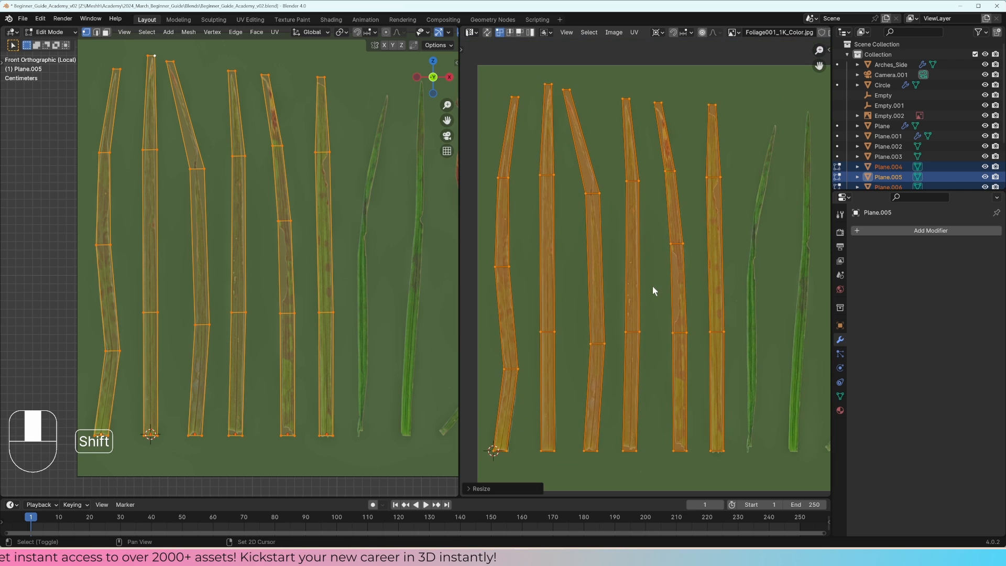
Step: Return to Object Mode, delete the foliage reference image and show the blades in solid shading
key("Tab")
middle_click_drag(340, 287, 287, 247)
left_click(293, 242)
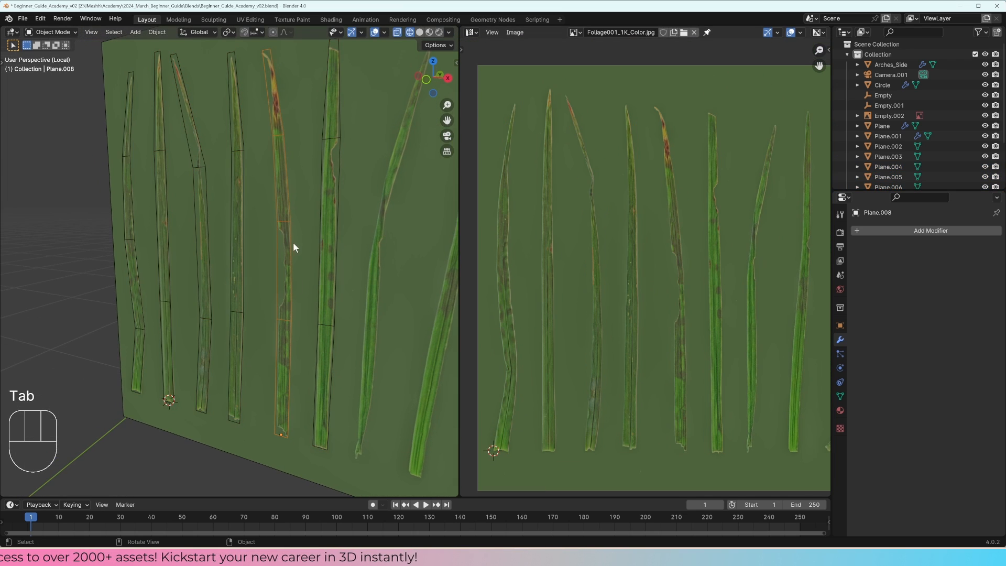
key("x")
left_click(300, 240)
left_click(300, 247)
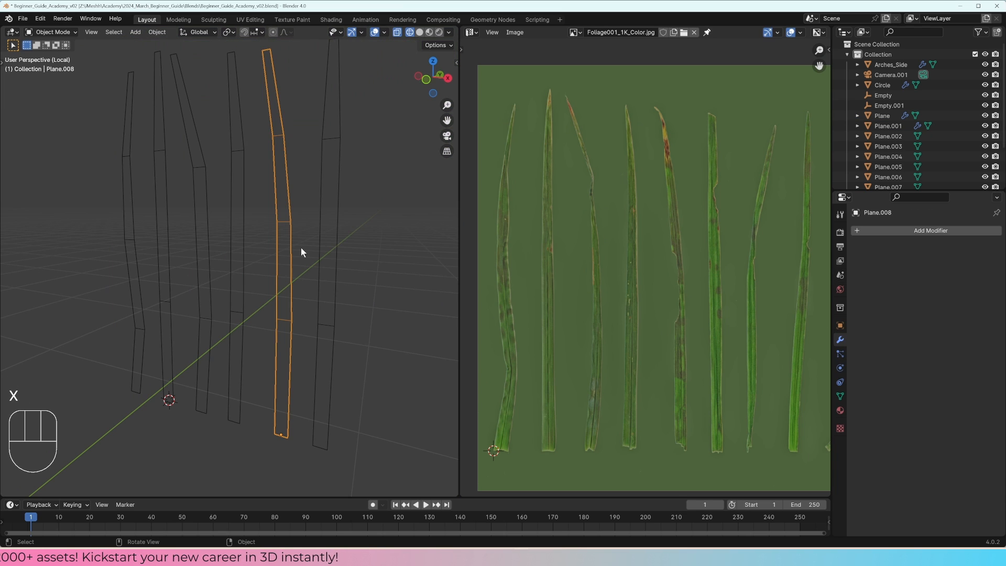
key("z")
mouse_move(300, 248)
middle_mouse_down()
mouse_move(284, 248)
mouse_move(316, 246)
middle_mouse_up()
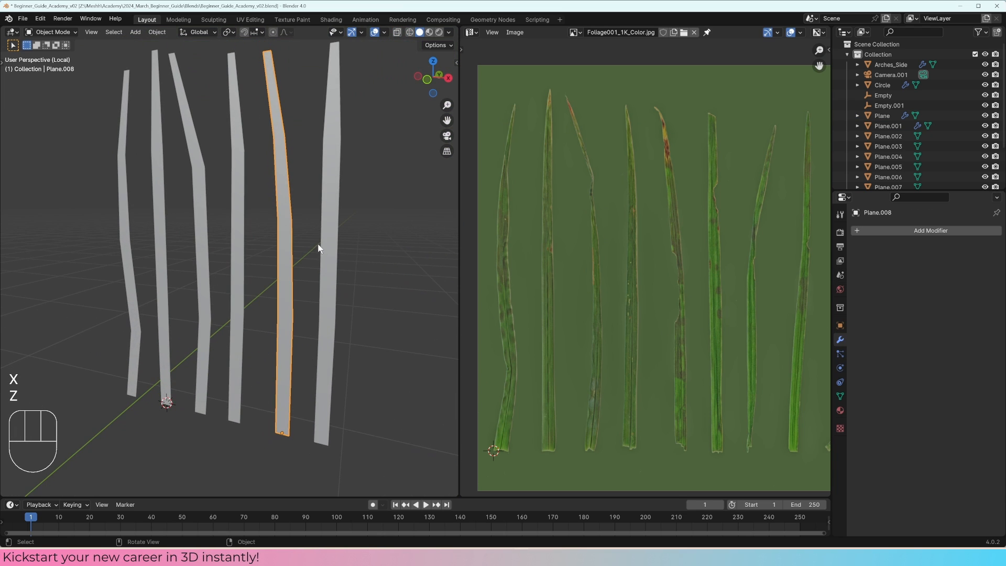
Step: Preview the six blades in rendered shading and return to solid shading
key("z")
left_click(306, 231)
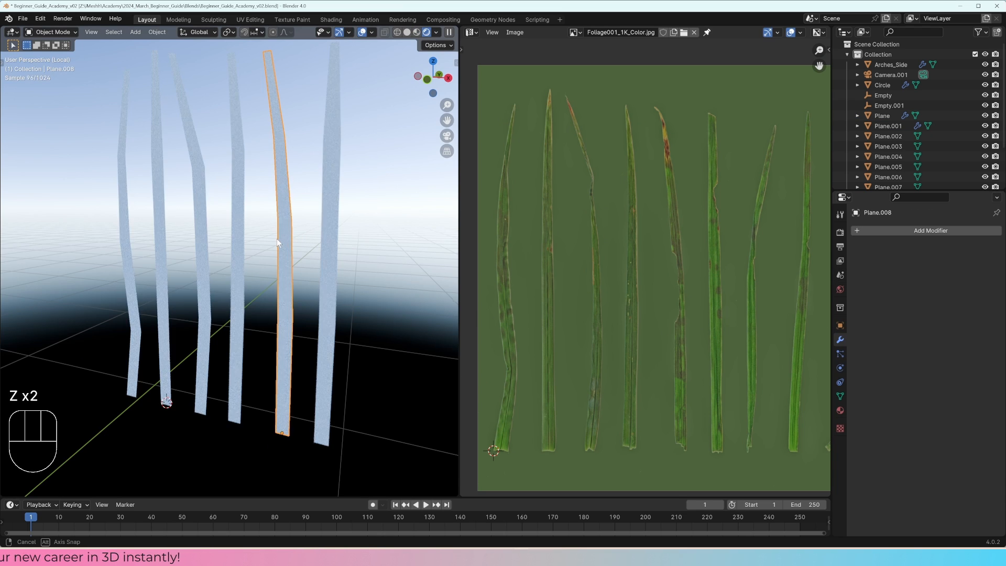
key("z")
left_click(374, 241)
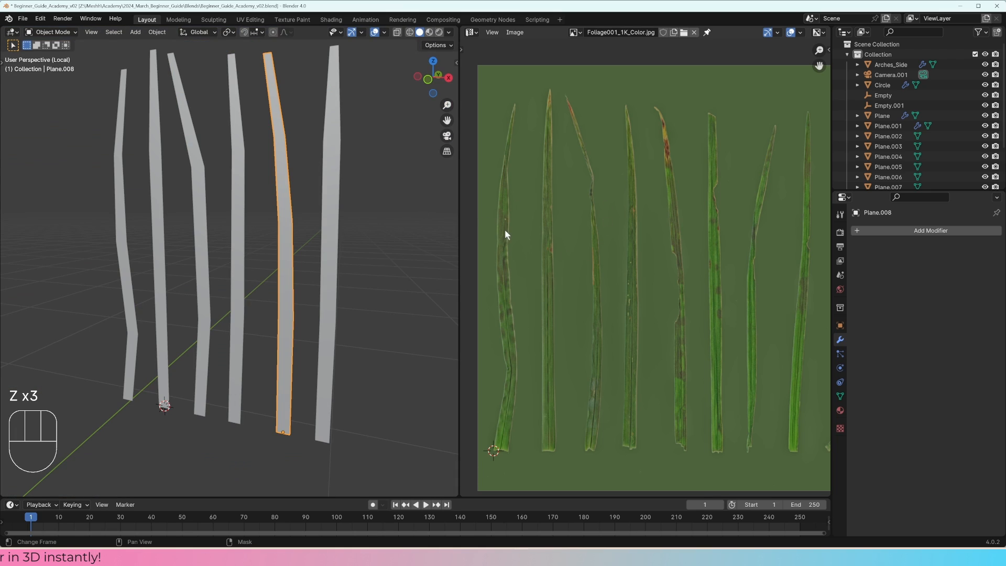
middle_click_drag(368, 247, 358, 243)
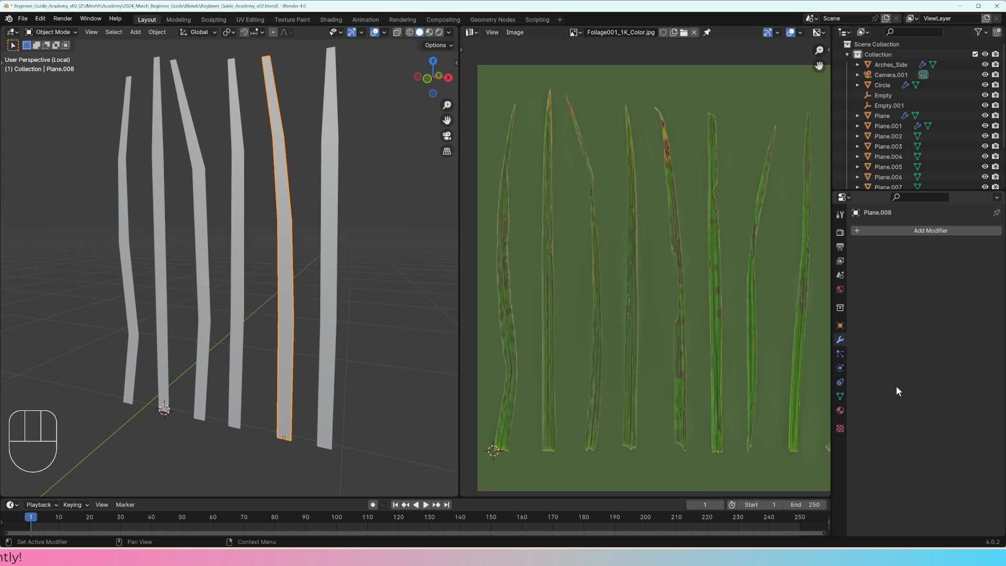
Step: Create a new material on the fifth blade and name it Grass
left_click(839, 411)
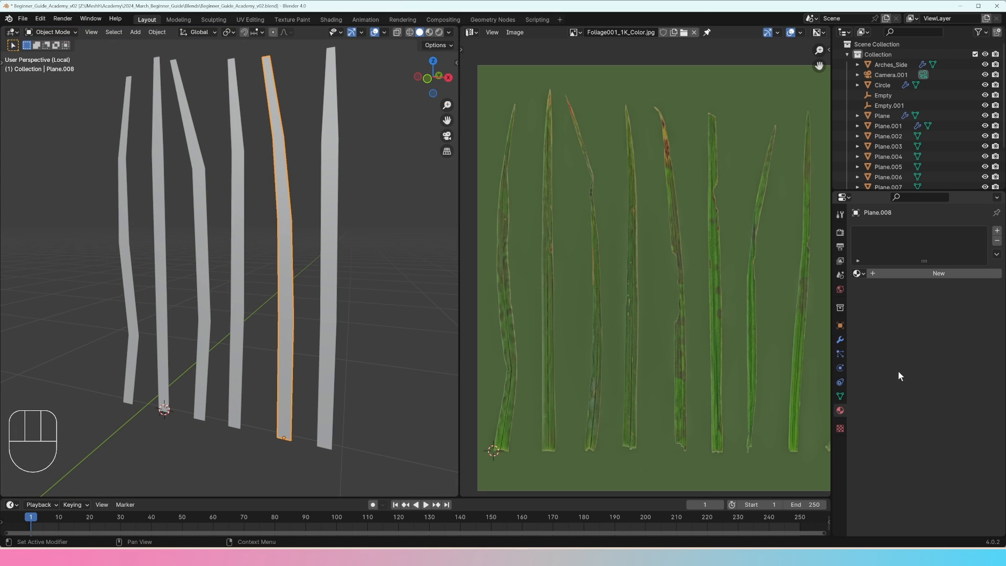
left_click(917, 275)
double_click(877, 232)
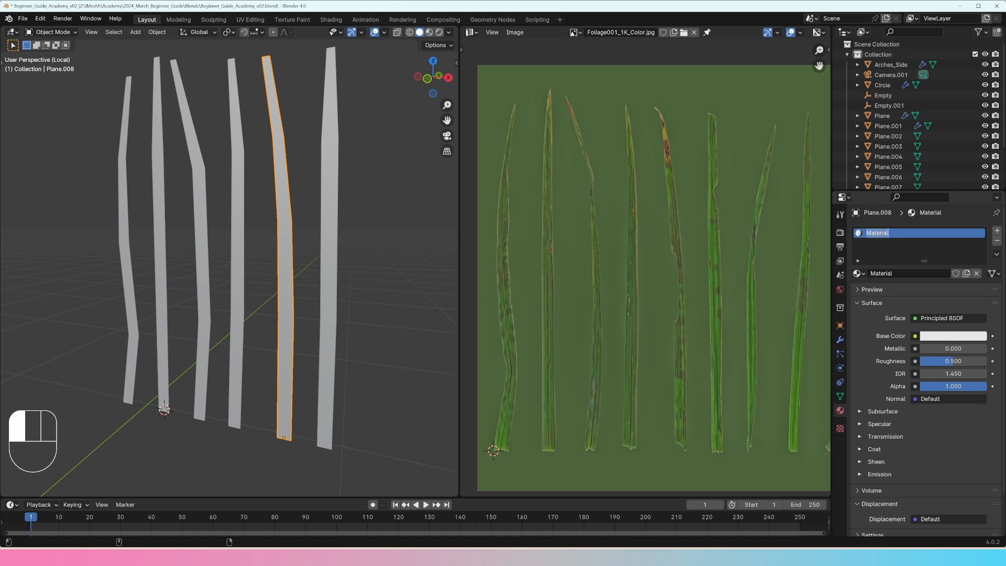
Step: Assign the existing Grass material to the sixth blade
left_click(339, 262)
left_click(857, 273)
type("gr")
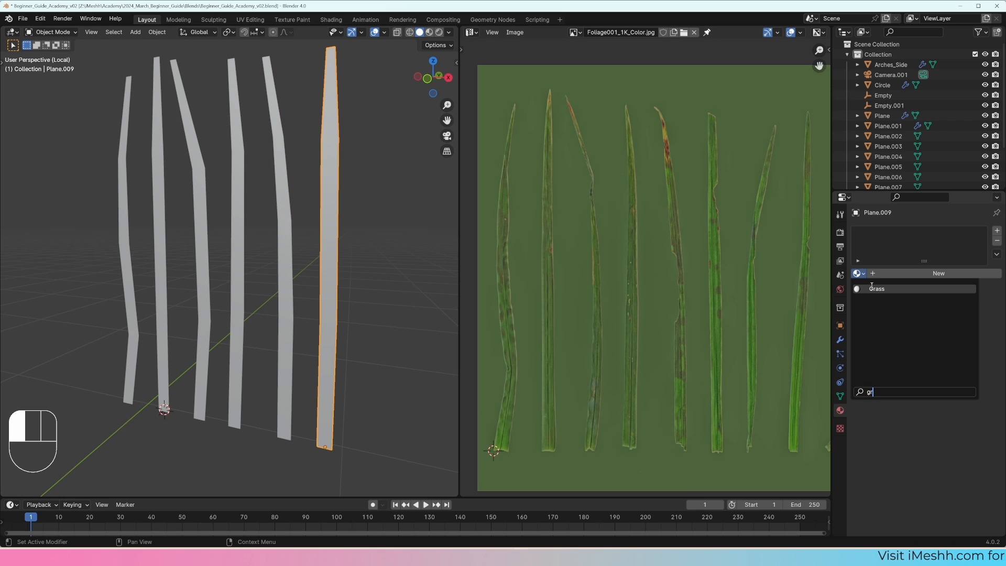
left_click(871, 288)
Step: Select all six blades with the fifth one active, link its Grass material to the others, and check the material on the remaining blades
left_click_drag(393, 210, 3, 318)
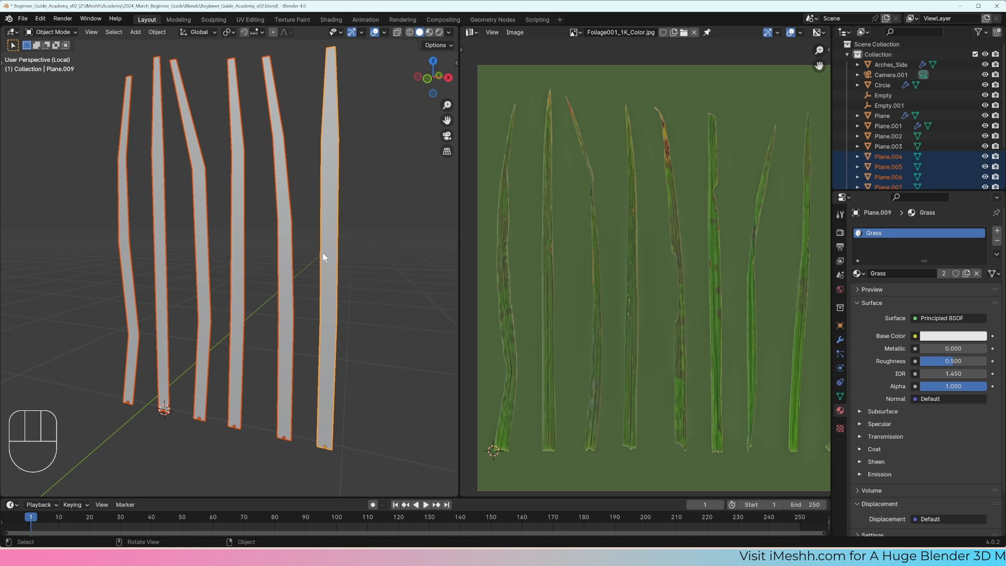
left_click(282, 245, "shift")
left_click(233, 251, "shift")
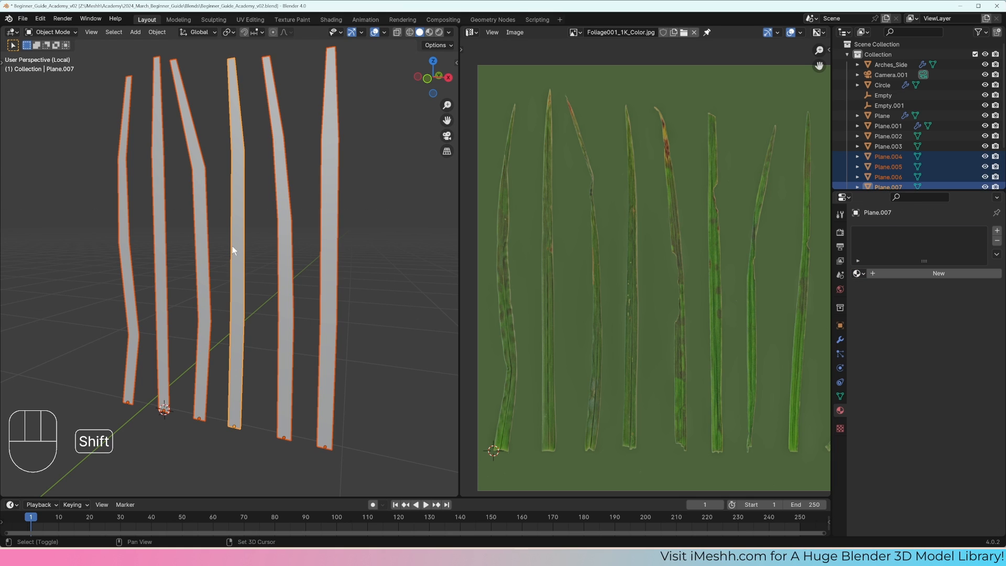
left_click(284, 242, "shift")
key("ctrl+l")
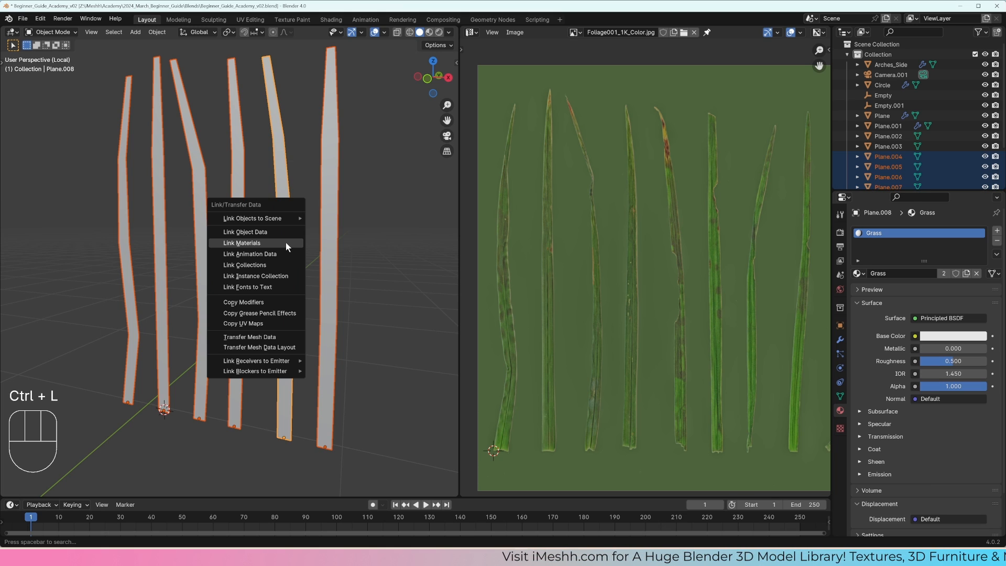
left_click(286, 243)
left_click(240, 251)
left_click(207, 246)
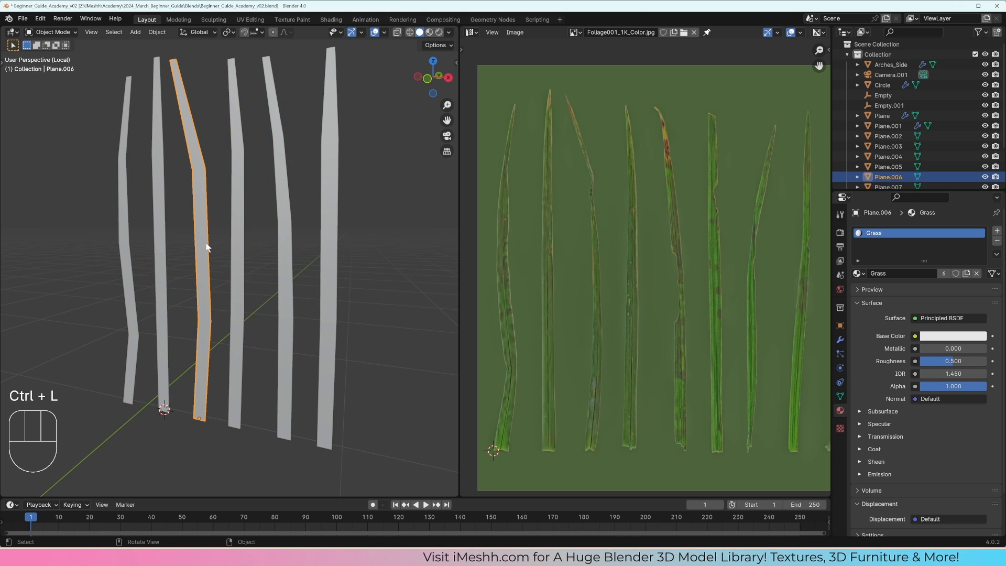
left_click(148, 239)
left_click(128, 241)
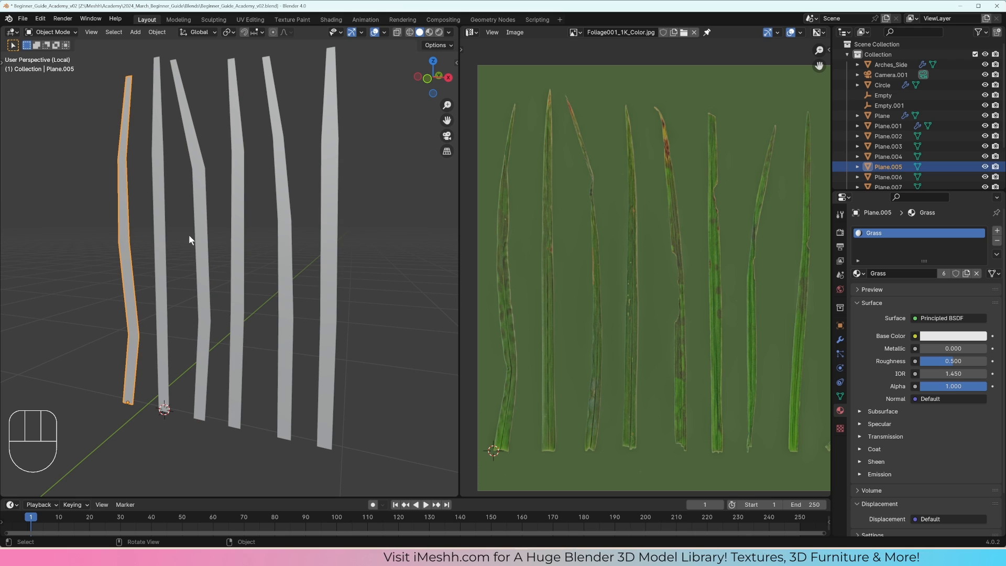
Step: Open the Grass material in the Shader Editor, add the Foliage001_1K_Color image texture and connect its Color to the Principled BSDF's Base Color
left_click(471, 33)
left_click(503, 125)
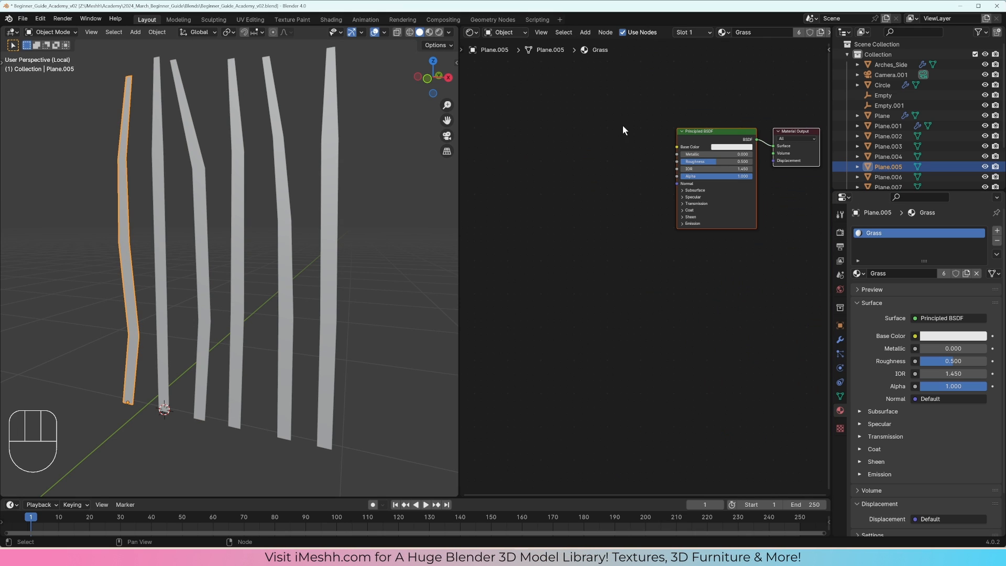
middle_click_drag(622, 130, 594, 176)
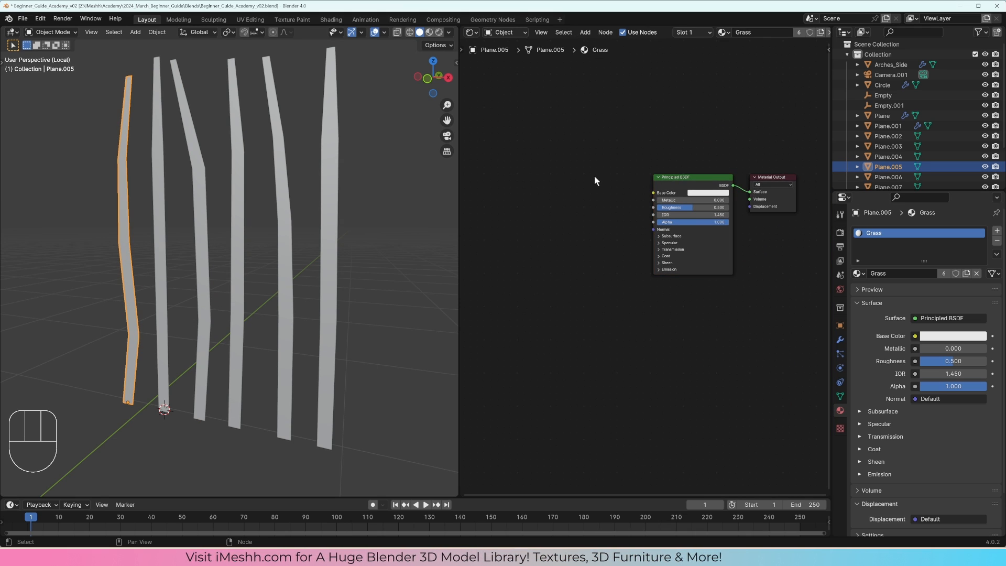
key("alt+Tab")
Step: Add the Foliage001_1K_Opacity image texture, connect its Color to the Principled BSDF's Alpha and set its color space to Non-Color
key("alt+Tab")
left_click_drag(362, 158, 524, 128)
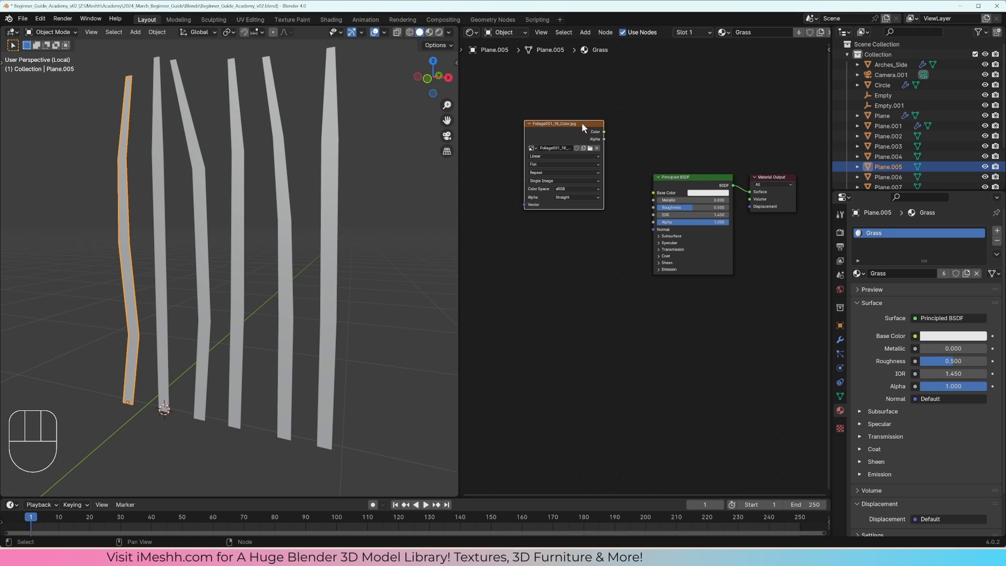
left_click_drag(603, 131, 653, 193)
key("alt+Tab")
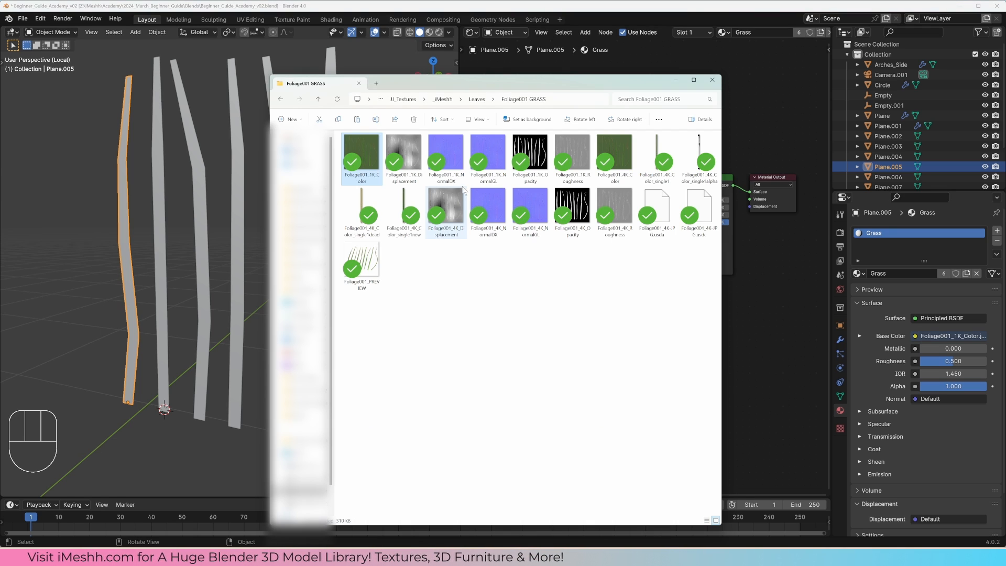
left_click_drag(530, 155, 588, 286)
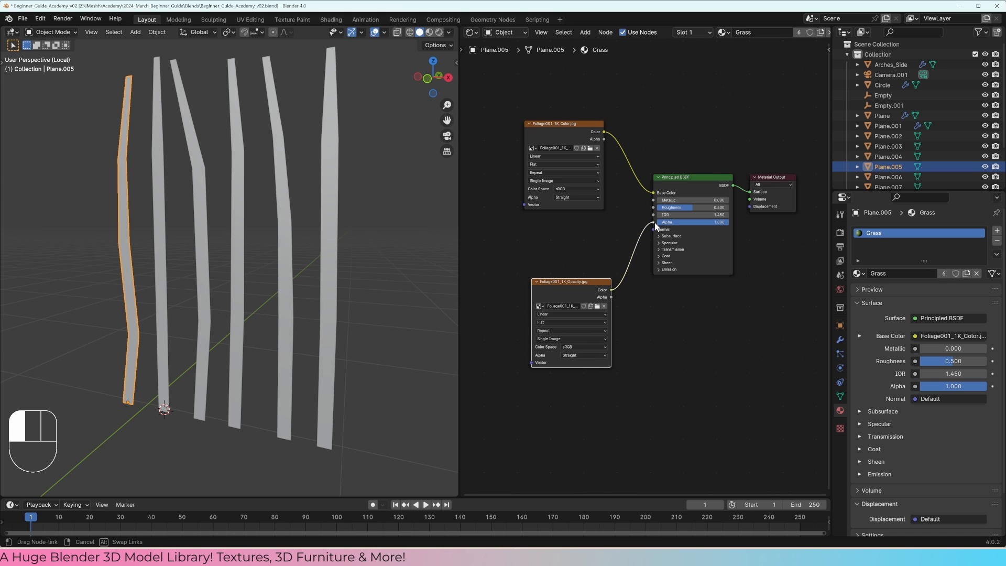
left_click(578, 347)
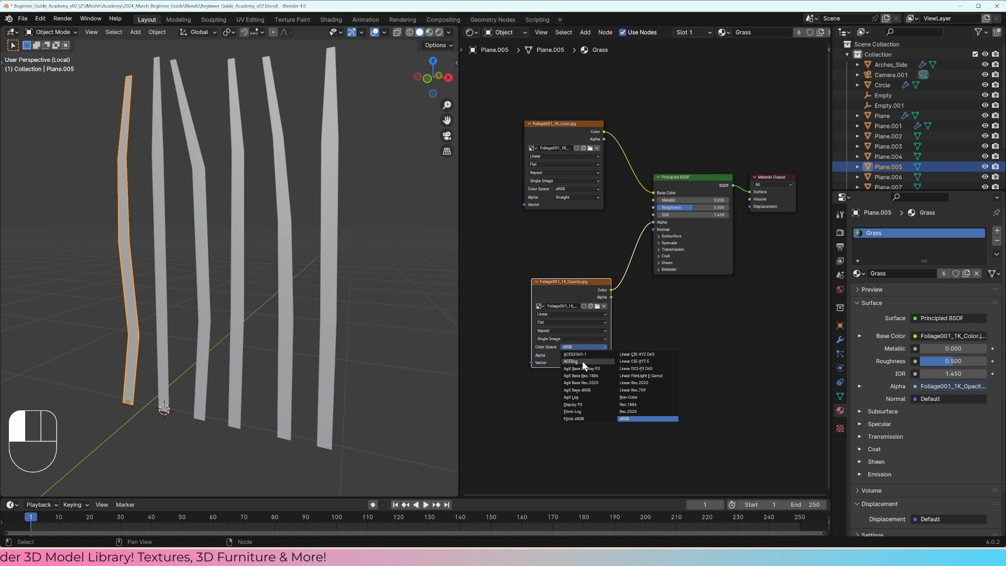
left_click(633, 399)
left_click_drag(580, 284, 541, 265)
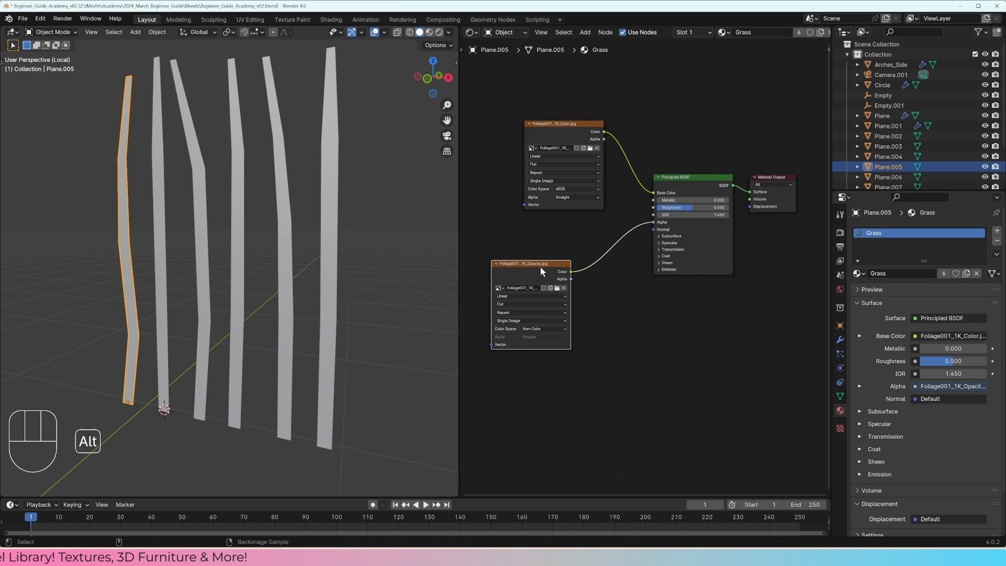
Step: Add the Foliage001_1K_NormalGL image texture beneath the opacity texture and set its color space to Non-Color
key("alt+Tab")
key("alt+Tab")
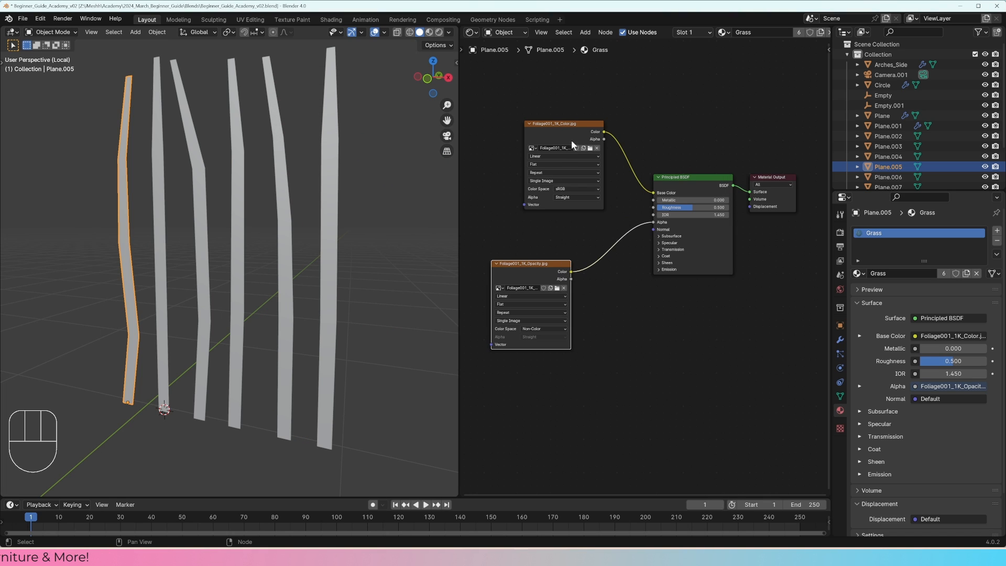
key("alt+Tab")
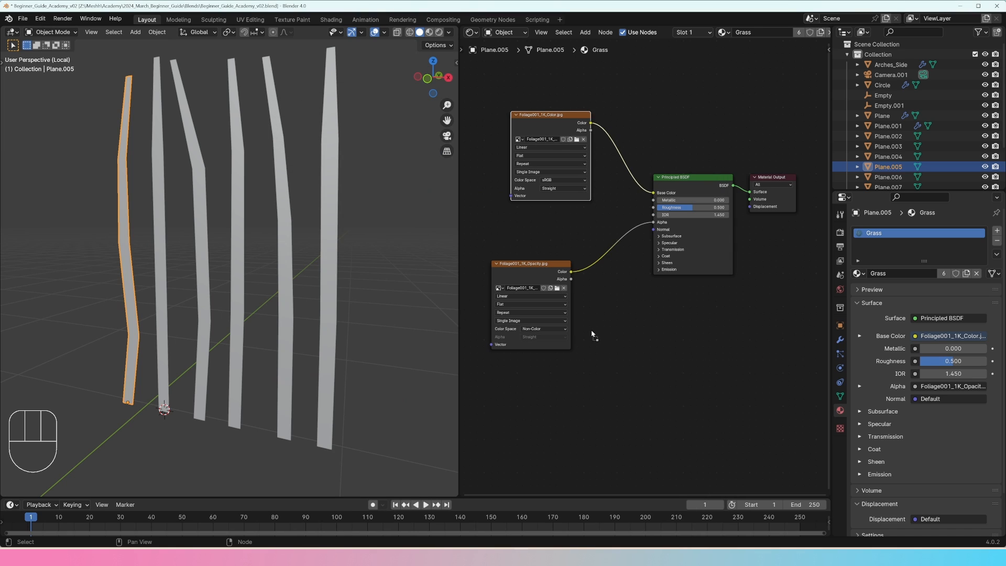
left_click_drag(592, 334, 563, 427)
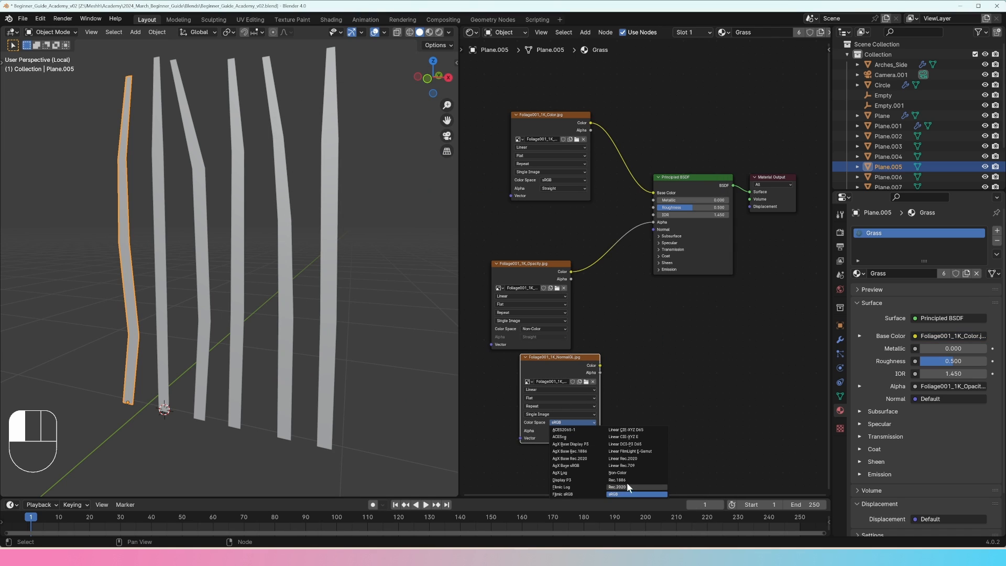
left_click(618, 472)
left_click_drag(600, 365, 622, 336)
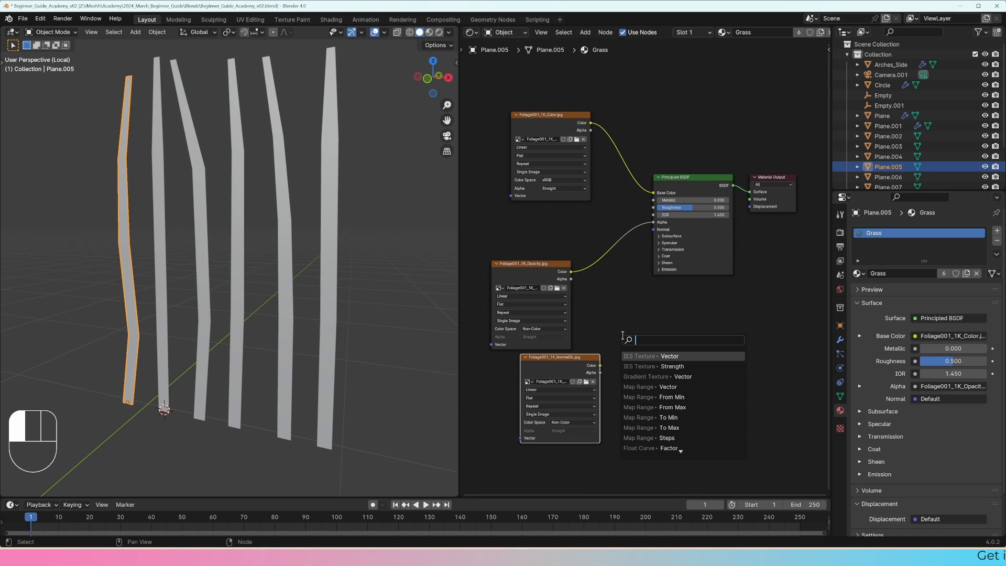
left_click(649, 356)
right_click(654, 356)
Step: Add a Normal Map node and connect the NormalGL texture through it to the Principled BSDF's Normal input
key("shift+a")
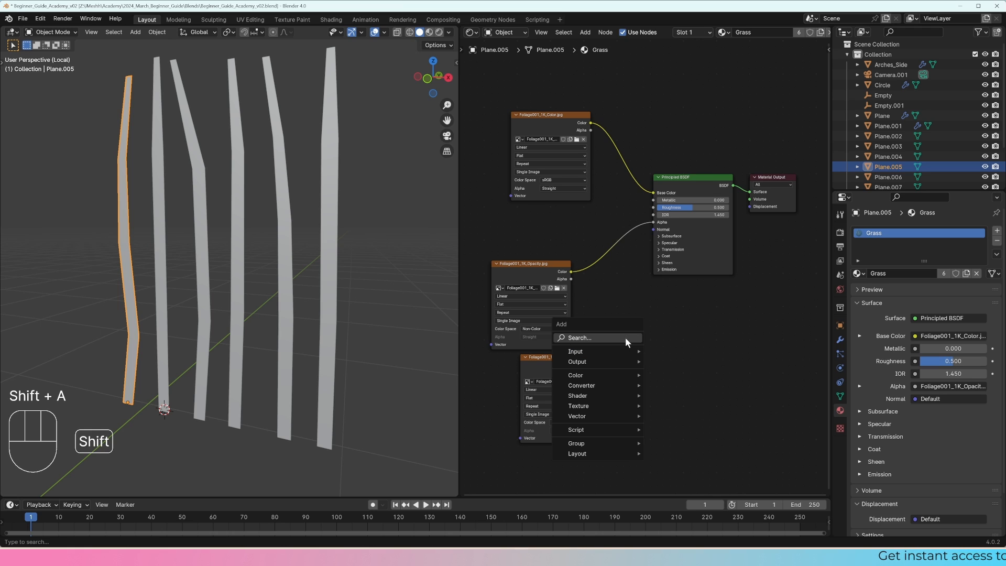
mouse_move(596, 417)
left_click(676, 456)
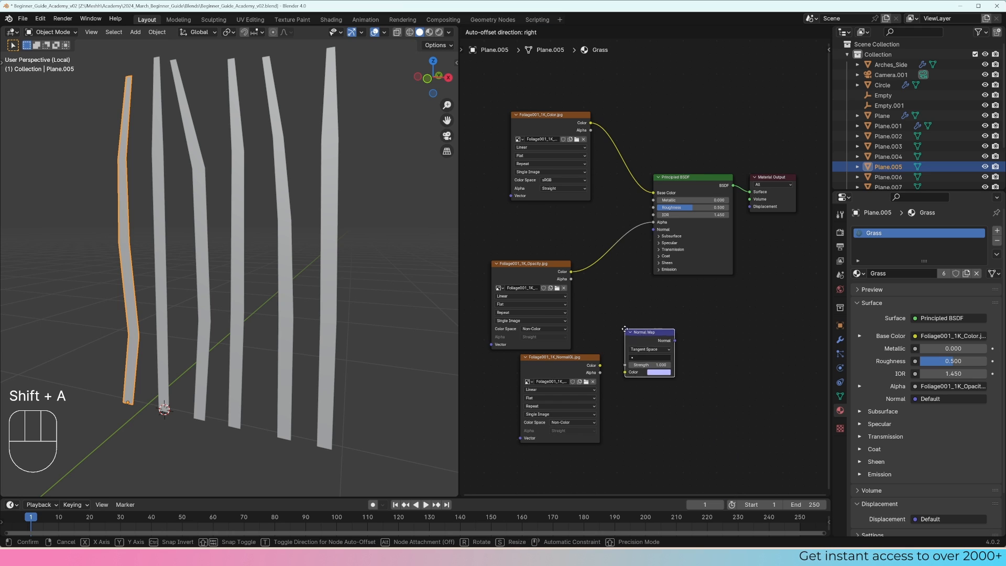
left_click(646, 348)
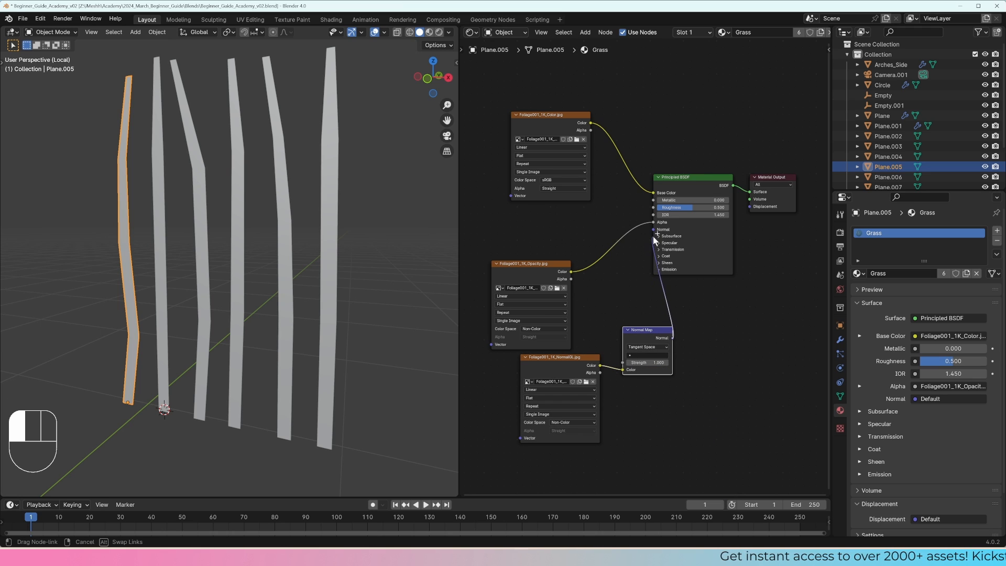
left_click_drag(654, 238, 655, 231)
Step: Add the Foliage001_1K_Roughness image texture as Non-Color, connect it to the Principled BSDF's Roughness and move the Normal Map node closer to its texture
key("alt+Tab")
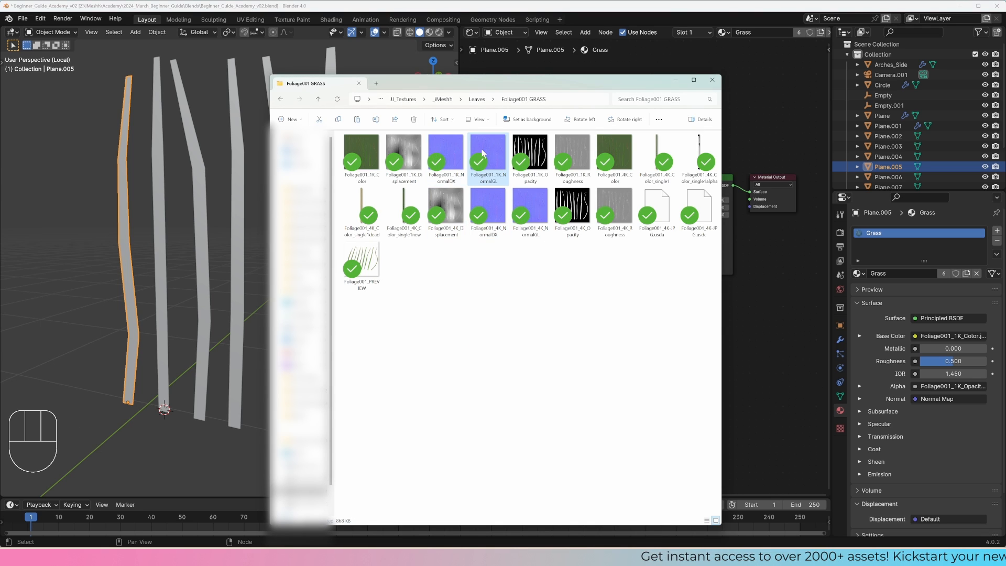
left_click_drag(572, 151, 652, 208)
left_click(521, 271)
left_click(577, 320)
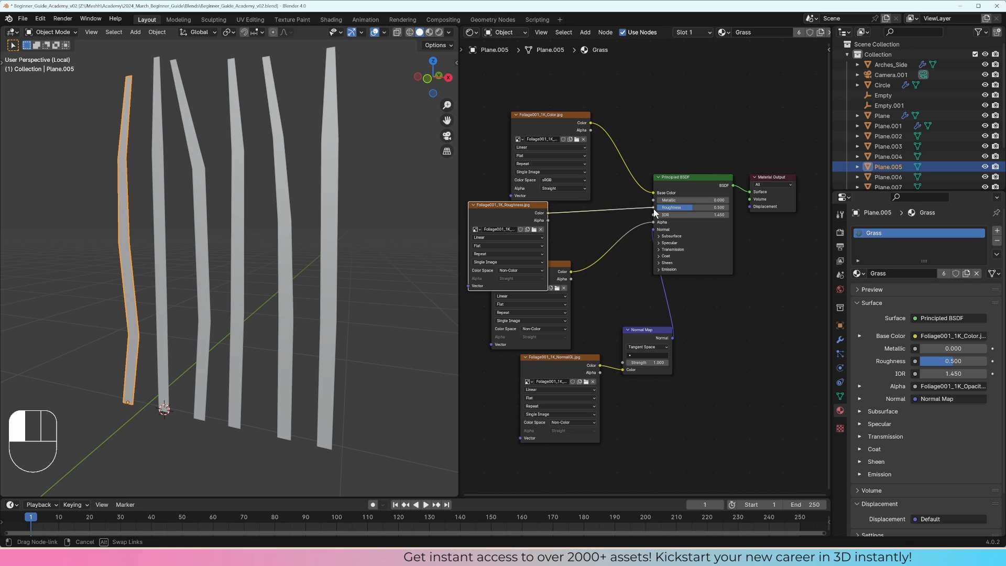
mouse_move(642, 334)
left_mouse_down()
mouse_move(601, 316)
mouse_move(613, 302)
left_mouse_up()
Step: Switch the viewport to rendered shading and examine the textured grass blades up close and from several angles
key("z")
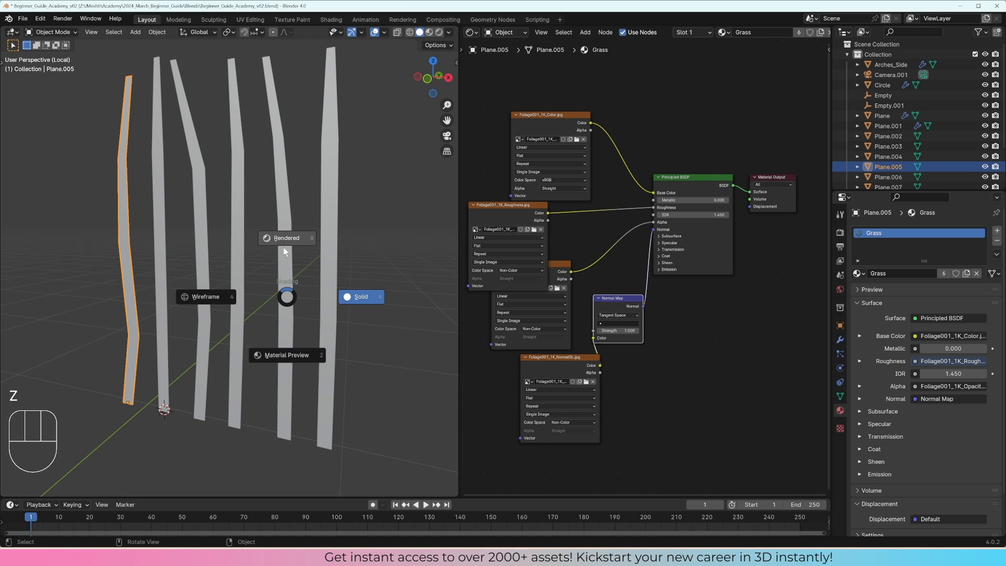
left_click(284, 244)
mouse_move(252, 257)
middle_mouse_down()
mouse_move(274, 252)
mouse_move(231, 247)
mouse_move(342, 260)
mouse_move(268, 260)
middle_mouse_up()
scroll(243, 247, "up", 4)
left_click(343, 259)
scroll(342, 259, "down", 5)
scroll(330, 260, "down", 1)
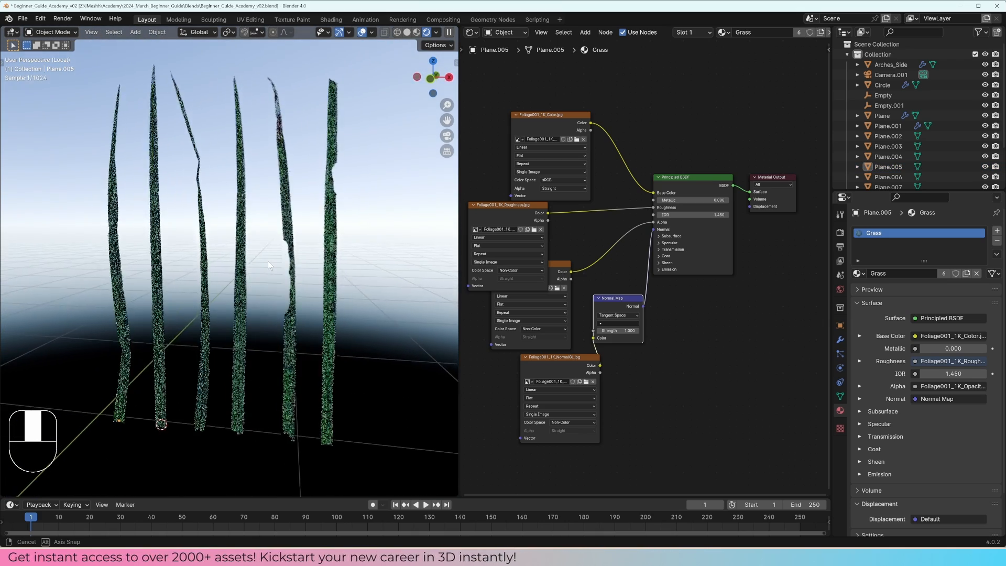
scroll(294, 210, "up", 6)
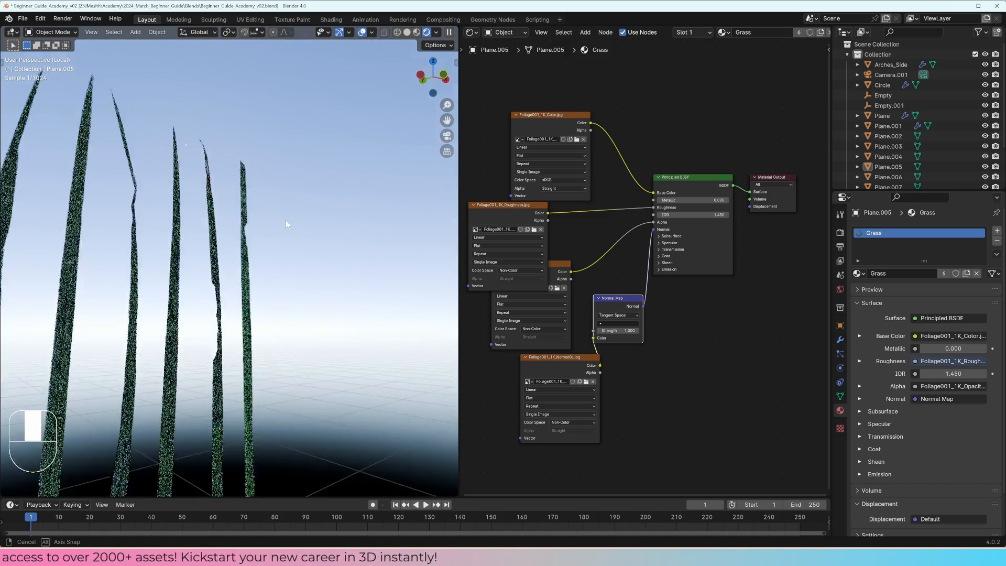
scroll(256, 288, "up", 1)
mouse_move(255, 288)
middle_mouse_down()
mouse_move(275, 282)
mouse_move(267, 280)
middle_mouse_up()
middle_click_drag(227, 220, 319, 220)
scroll(207, 282, "down", 3)
scroll(336, 226, "down", 1)
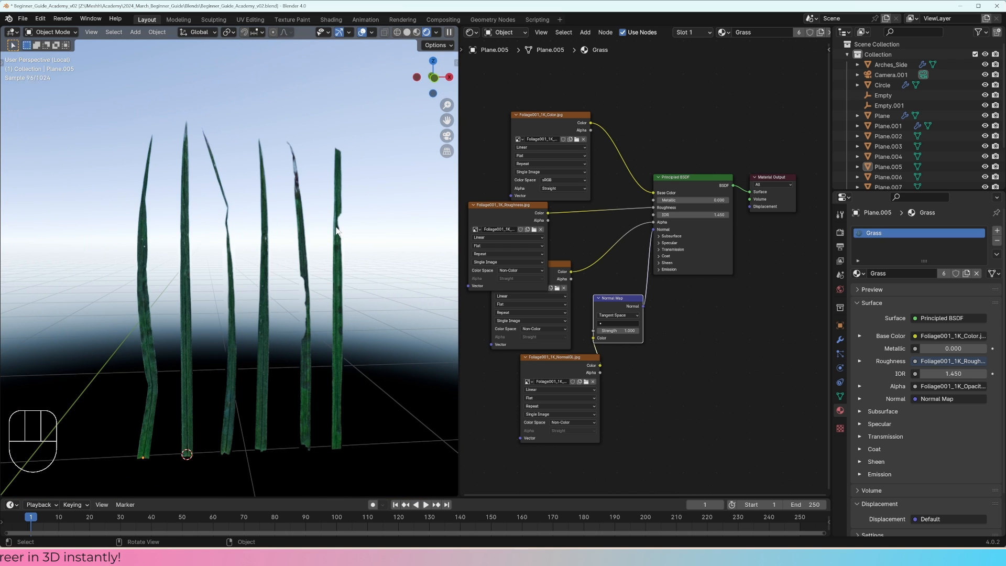
Step: Move the Material Output away from the Principled BSDF and insert a Mix Shader on the link between them
middle_click_drag(740, 126, 669, 142)
left_click_drag(718, 187, 815, 174)
middle_click_drag(752, 171, 652, 185)
left_click_drag(706, 184, 764, 178)
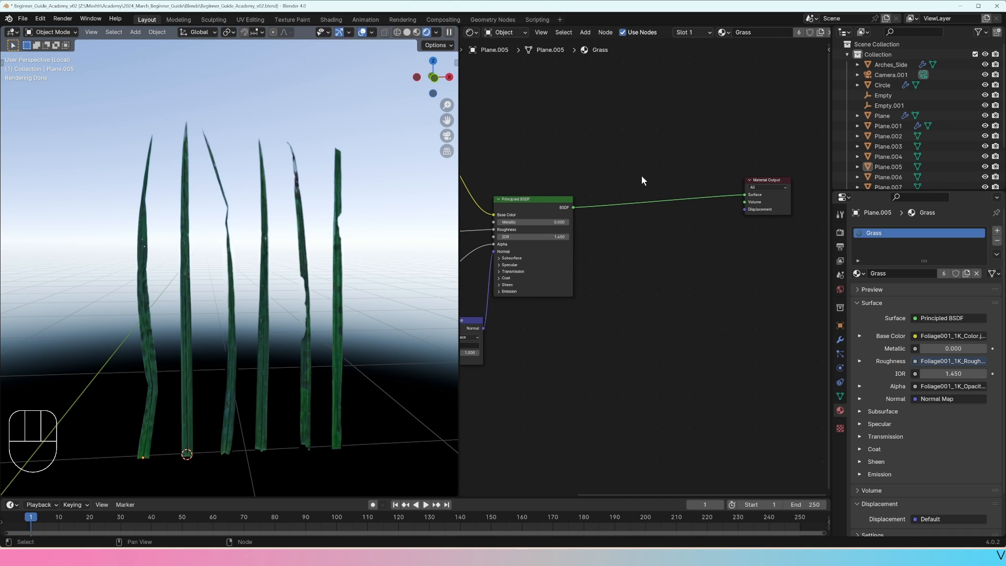
middle_click_drag(648, 225, 652, 225)
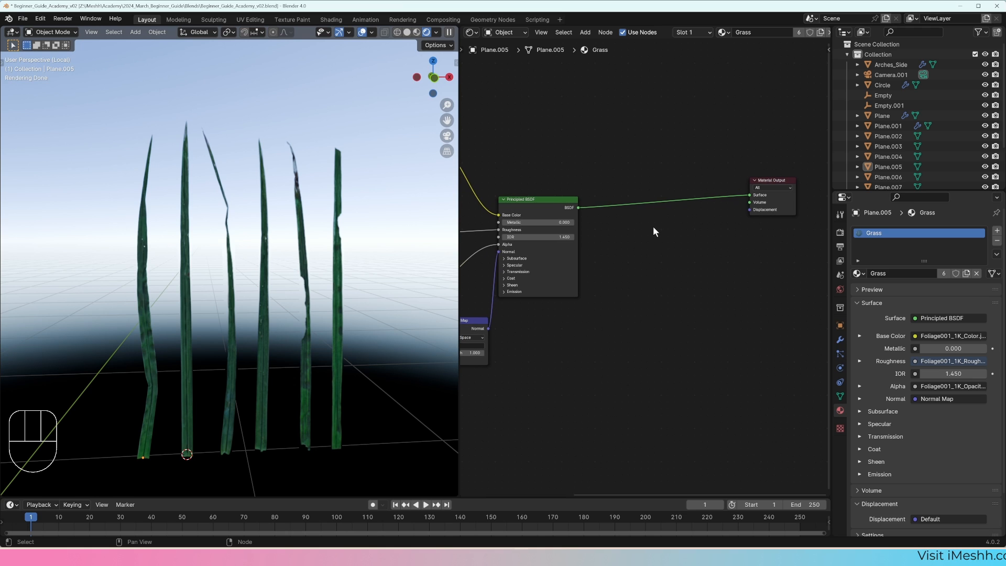
key("shift+a")
mouse_move(653, 227)
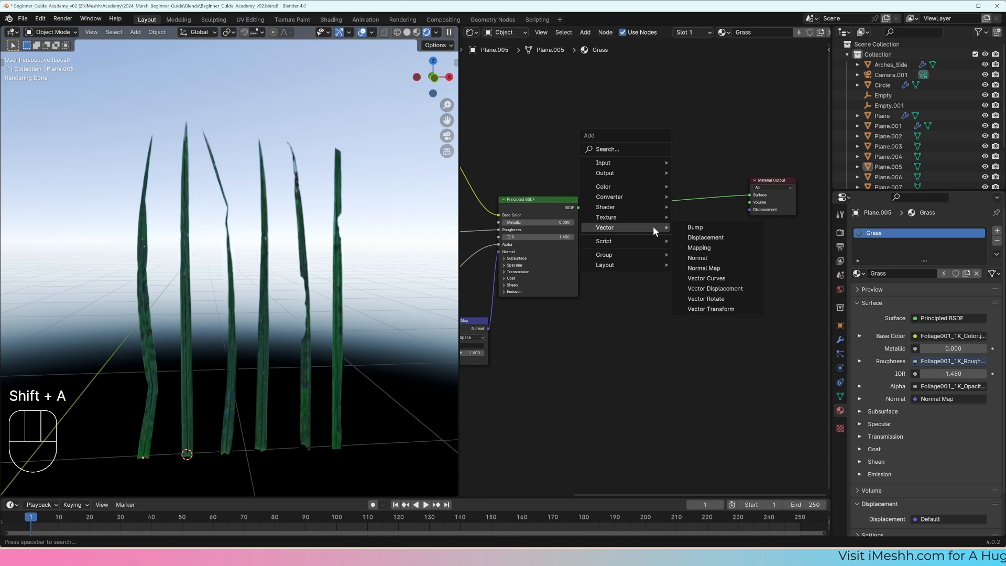
type("mix")
key("Down")
key("Return")
left_click(656, 183)
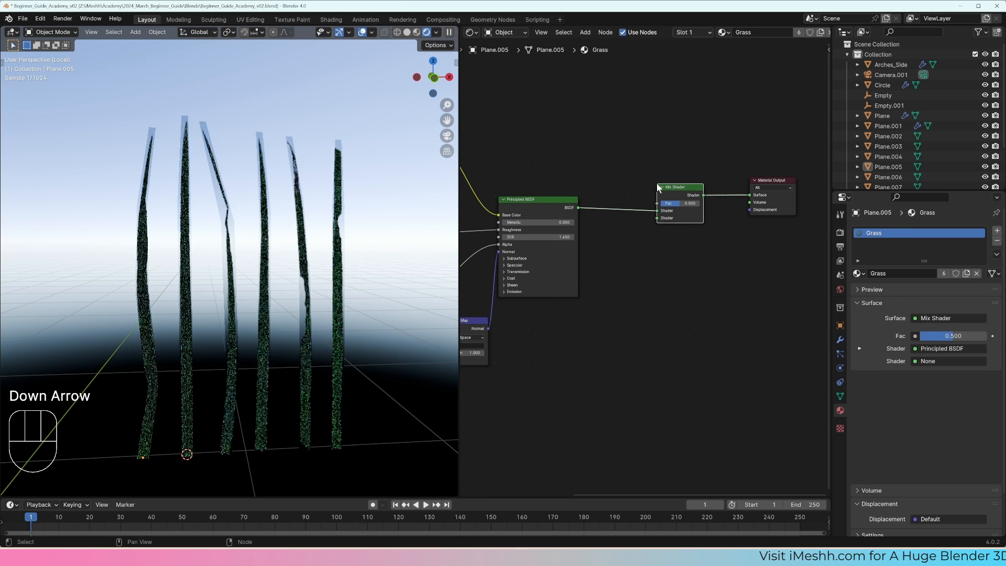
Step: Add a Translucent BSDF below the Mix Shader and connect it to the mix's second Shader input
key("shift+a")
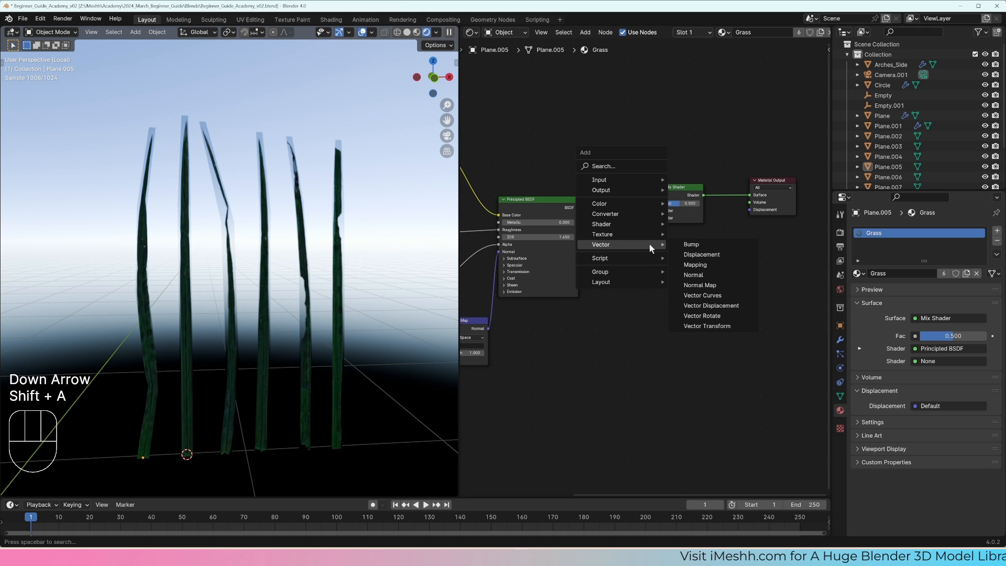
type("transl")
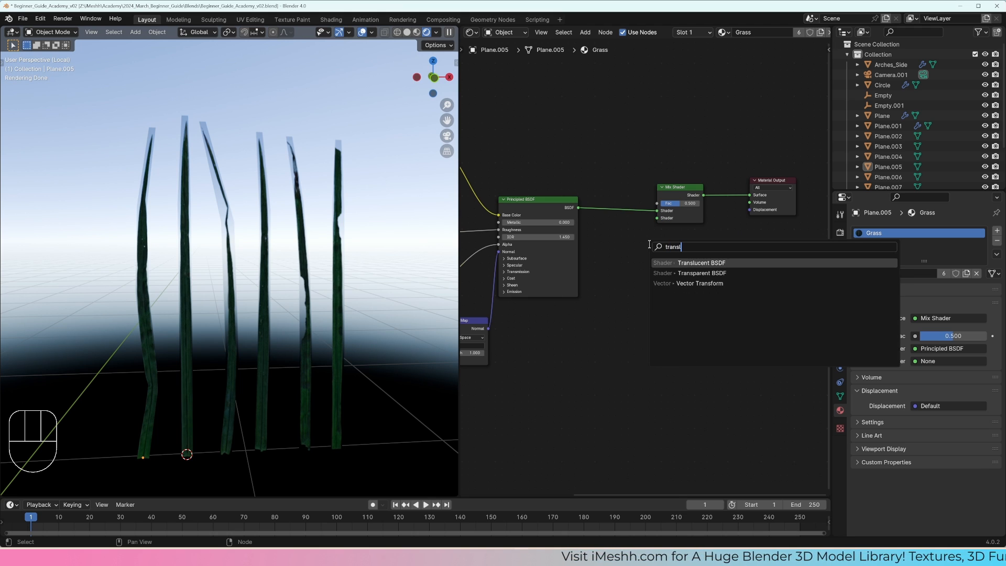
key("Return")
left_click(603, 239)
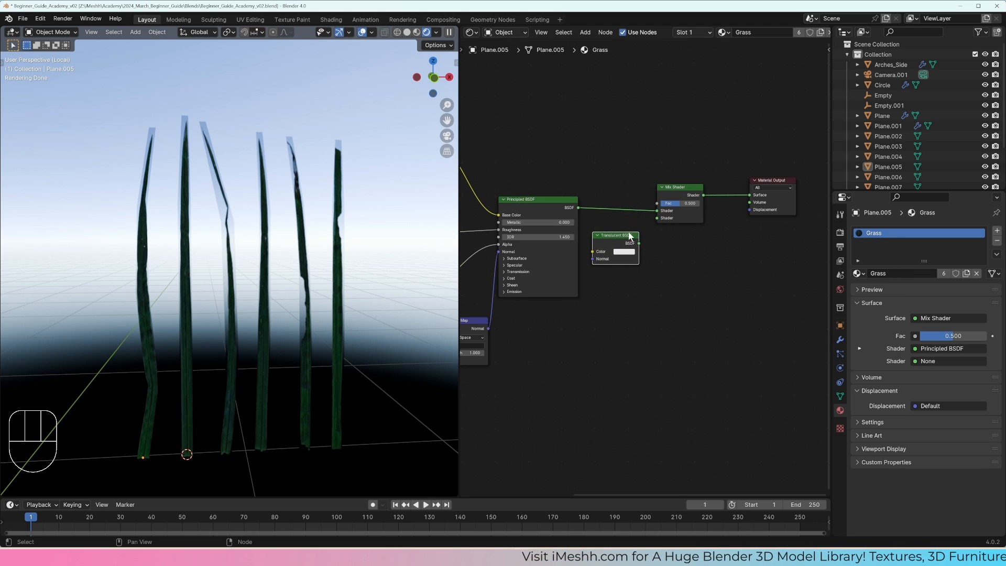
left_click_drag(638, 243, 661, 219)
Step: Connect the foliage color texture to the Translucent BSDF's Color and the Normal Map output to its Normal
middle_click_drag(583, 215, 649, 234)
scroll(648, 234, "down", 3)
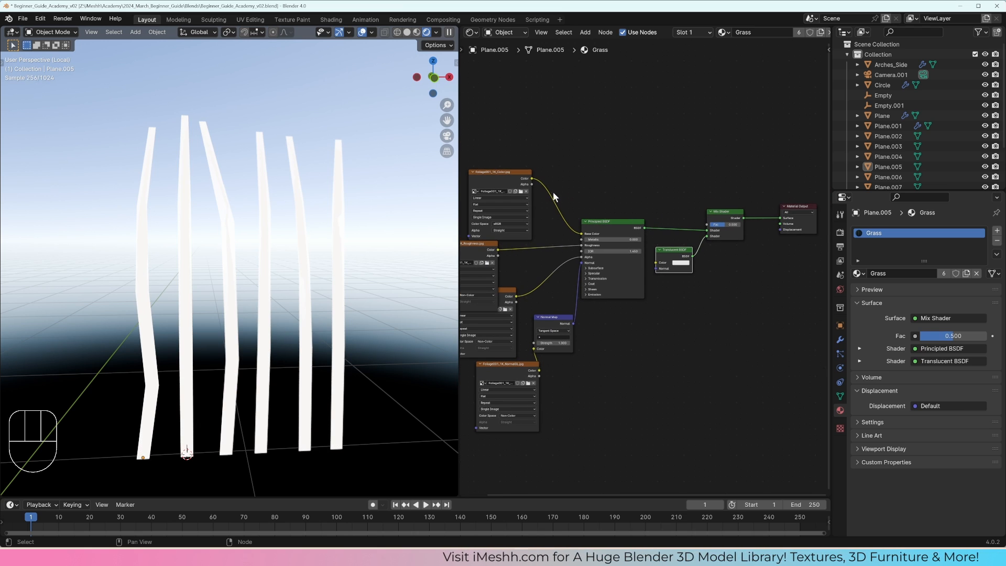
left_click_drag(532, 178, 655, 262)
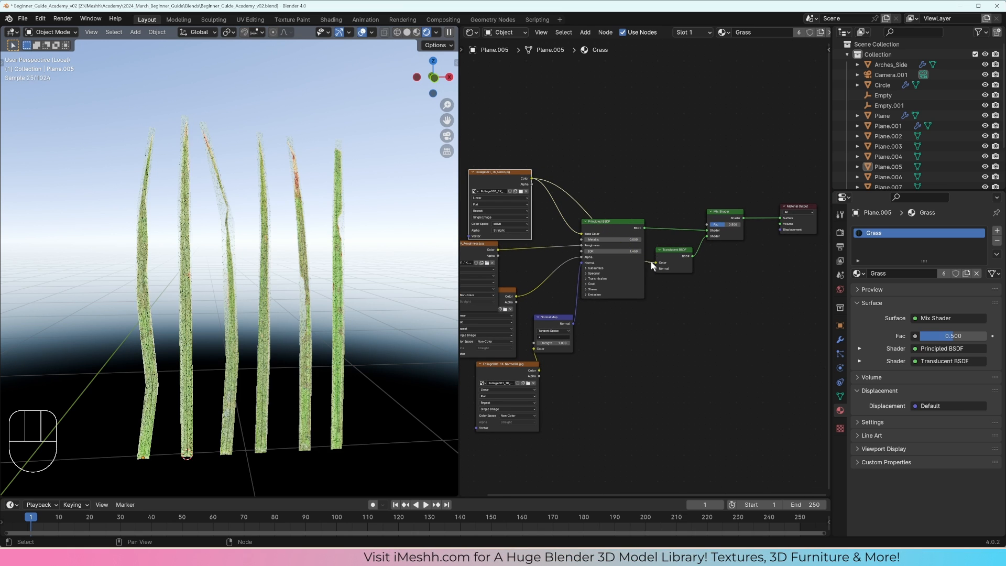
left_click_drag(572, 323, 660, 268)
middle_click_drag(699, 266, 634, 263)
scroll(634, 263, "up", 4)
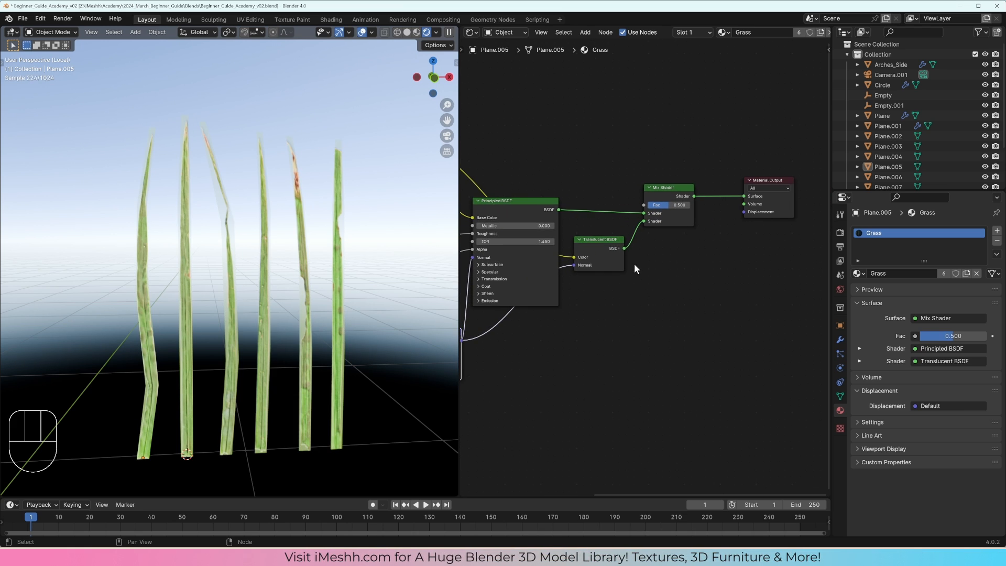
Step: Zoom in on the grass blades and set the Mix Shader's Fac to 1.000
middle_click_drag(357, 268, 325, 247)
scroll(378, 257, "up", 2)
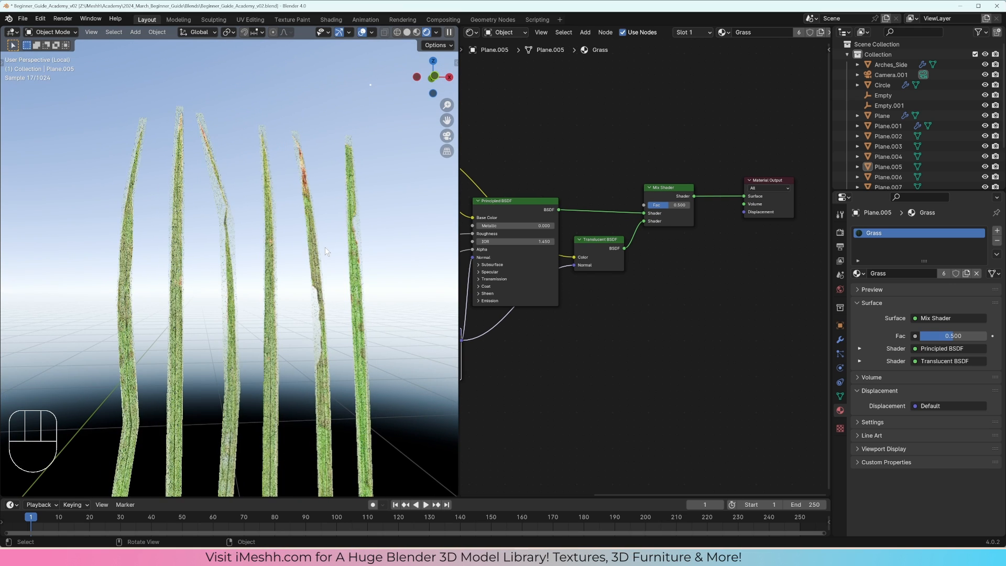
scroll(247, 232, "up", 3)
scroll(247, 232, "up", 2)
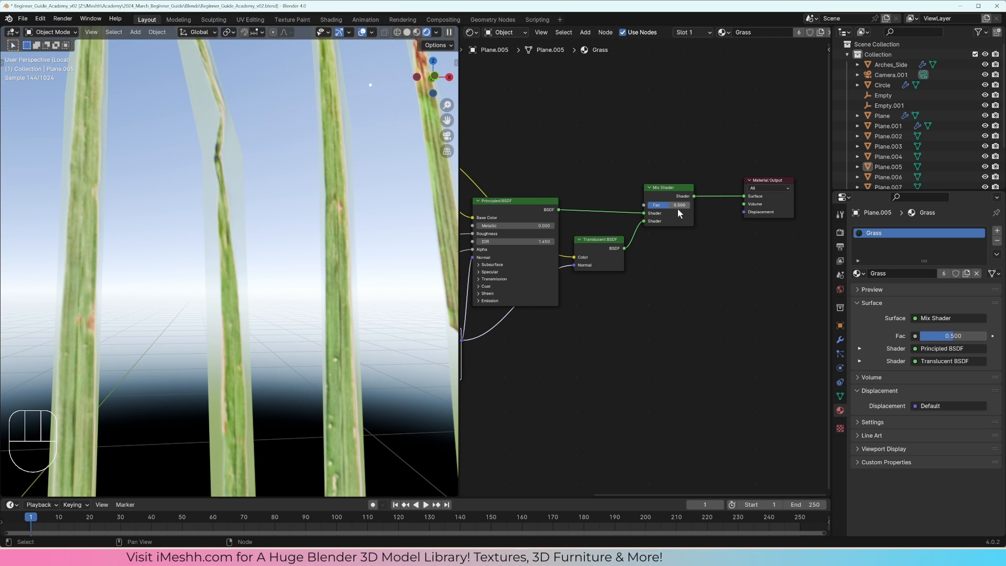
left_click_drag(677, 206, 704, 206)
scroll(228, 191, "down", 2)
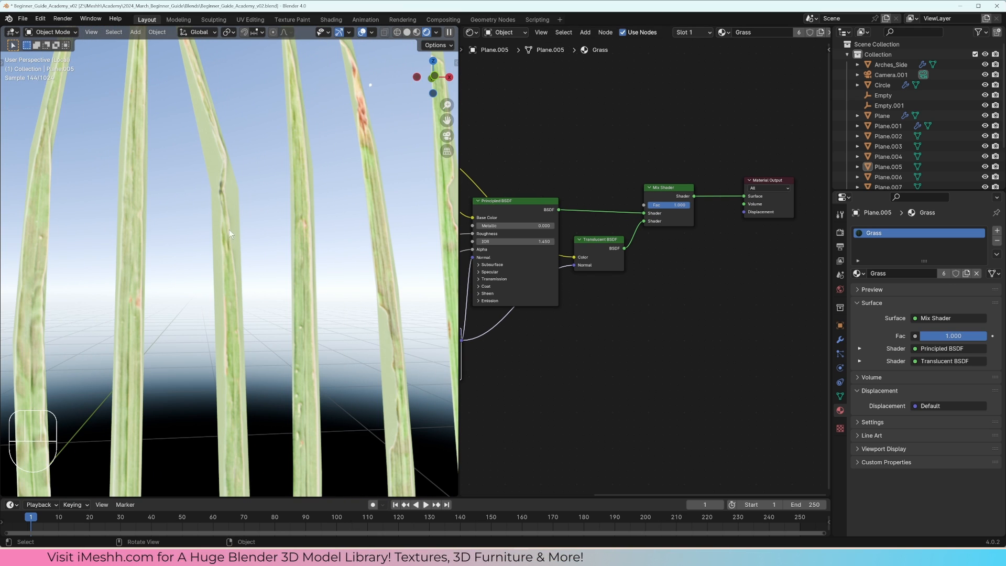
Step: Route the Principled BSDF straight to the Material Output, test it without its opacity link, and restore the original connections
middle_click_drag(526, 267, 590, 255)
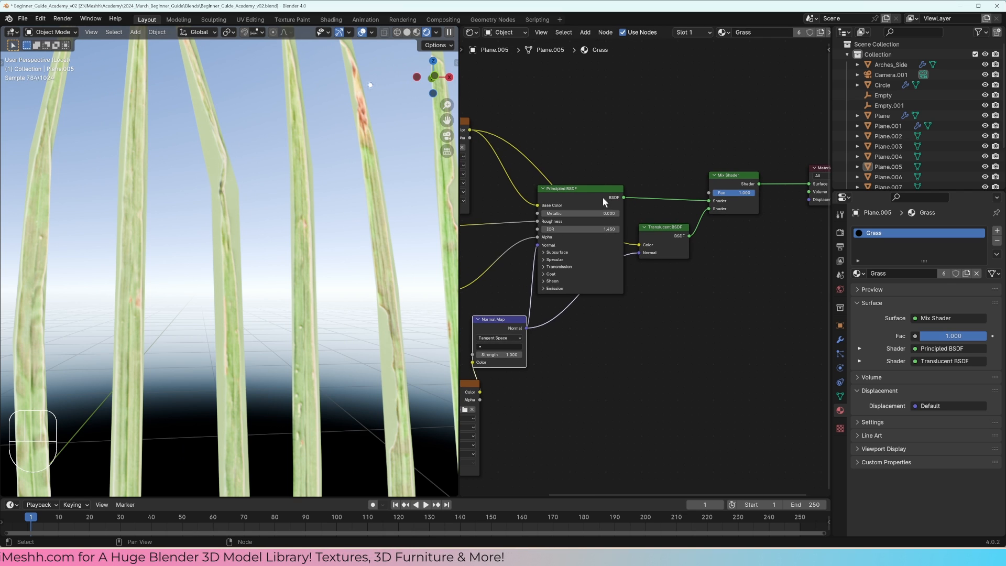
left_click(607, 195, "ctrl+shift")
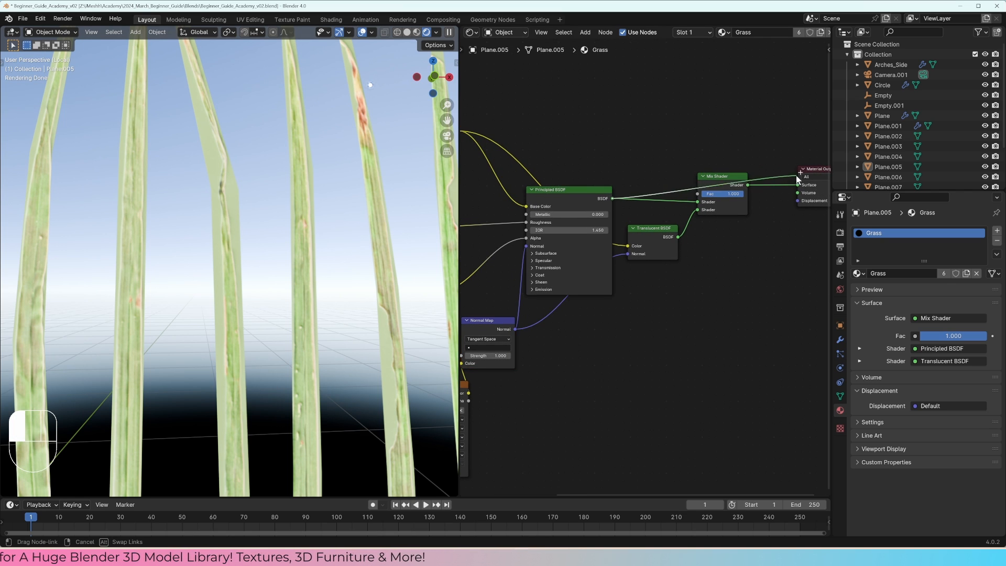
middle_click_drag(546, 272, 623, 240)
middle_click_drag(550, 274, 567, 259)
key("ctrl+z")
key("ctrl+z")
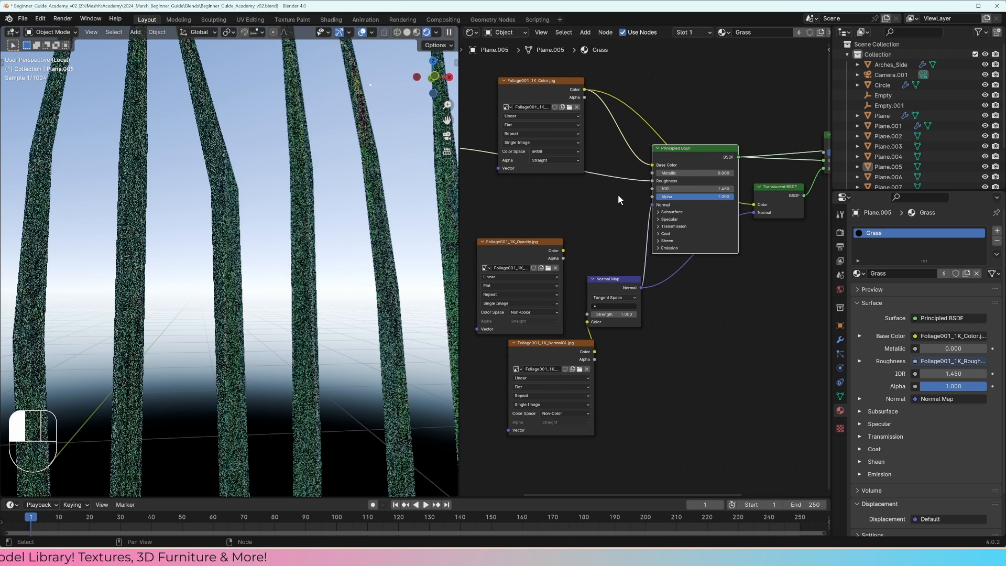
left_click(718, 171)
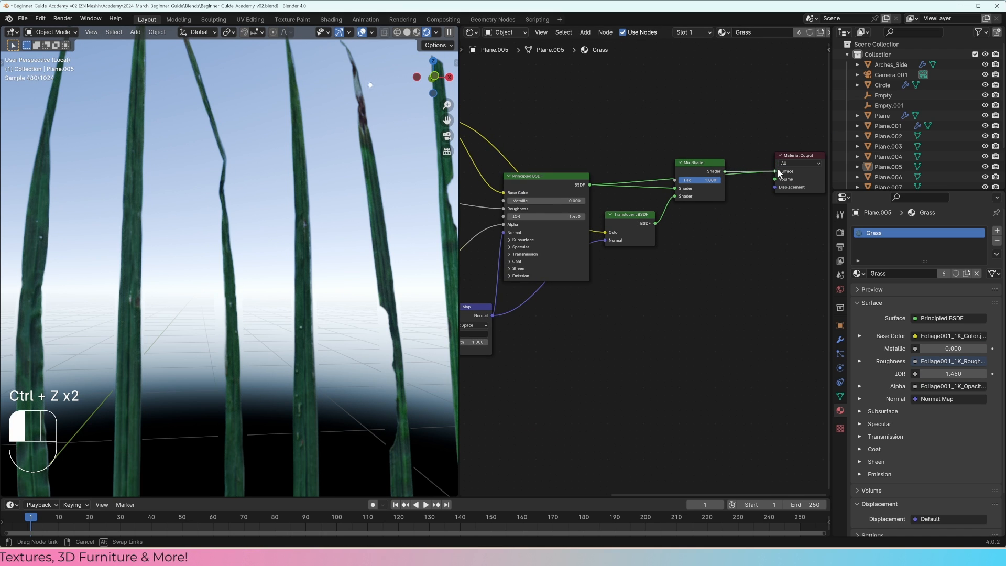
left_click_drag(778, 173, 775, 172)
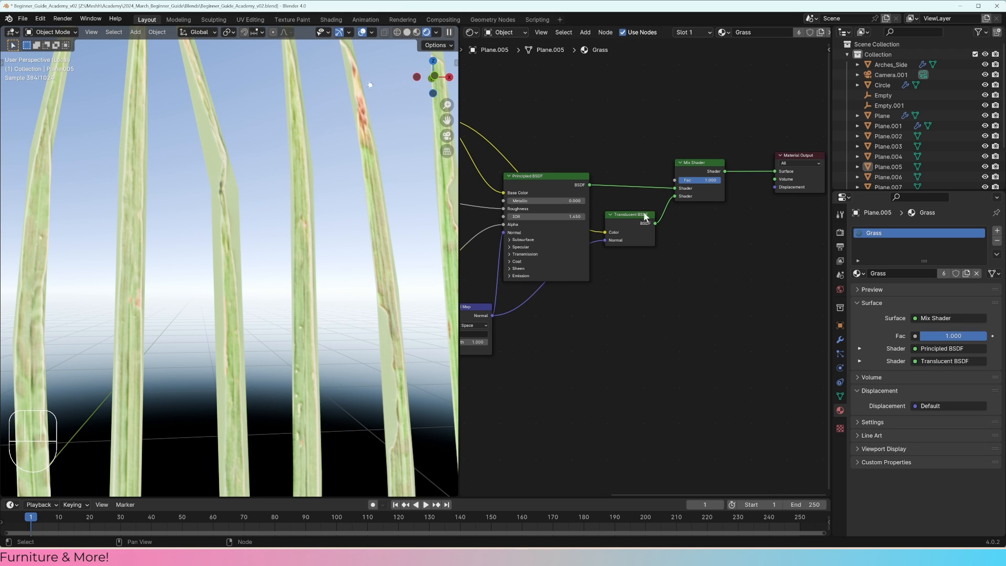
Step: Preview the Translucent BSDF alone on the Material Output's Surface and reconnect the Mix Shader to it
left_click_drag(644, 216, 775, 171)
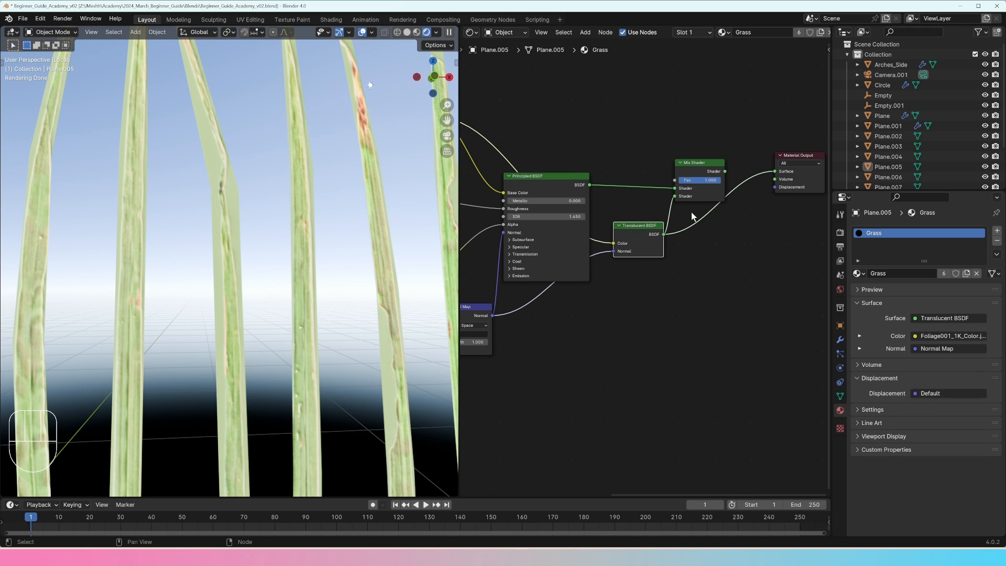
left_click_drag(732, 216, 712, 180)
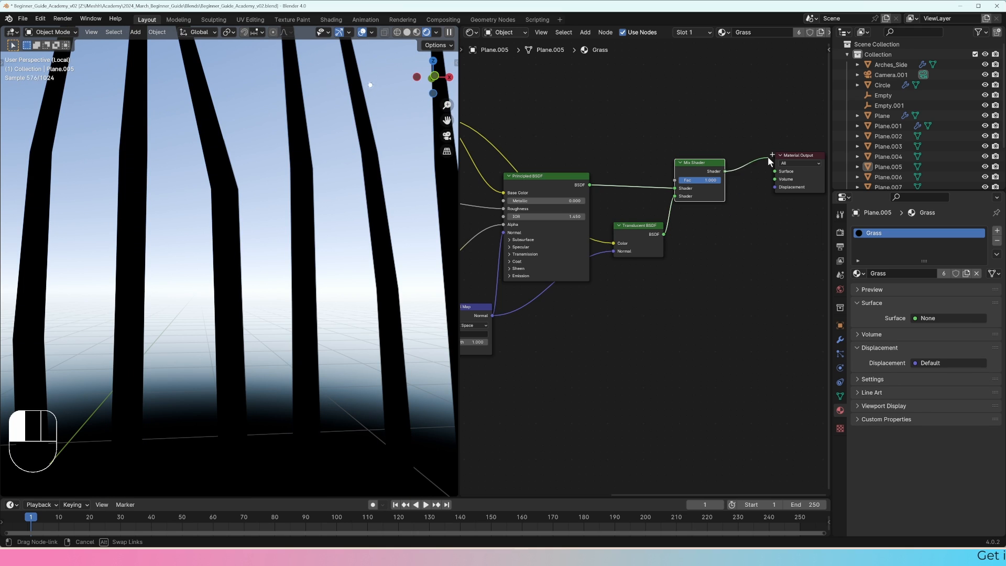
left_click_drag(767, 156, 774, 172)
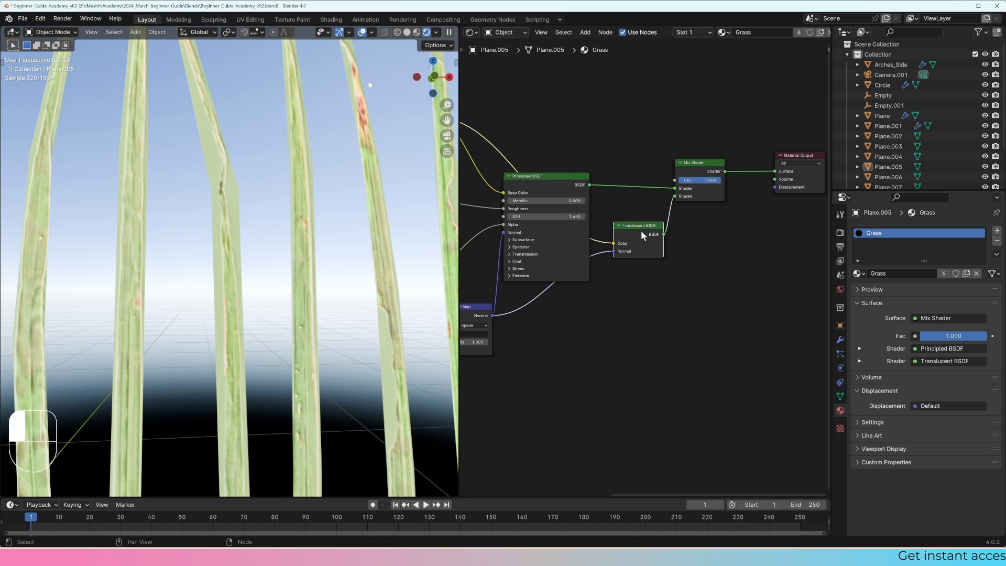
left_click_drag(641, 232, 634, 220)
mouse_move(706, 180)
left_mouse_down()
mouse_move(663, 181)
mouse_move(721, 180)
left_mouse_up()
Step: Duplicate the Mix Shader and insert the copy on the link between the first mix and the Material Output
left_click(703, 165)
middle_click_drag(708, 163, 648, 164)
key("shift+d")
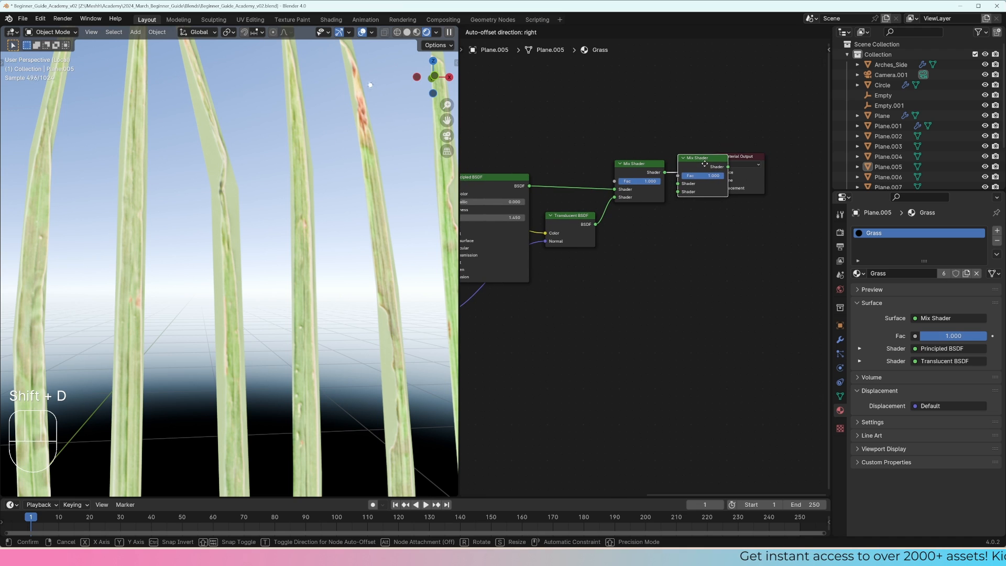
left_click(720, 164)
Step: Add a Transparent BSDF below the second Mix Shader and connect it to that mix's second Shader input
key("shift+a")
mouse_move(674, 233)
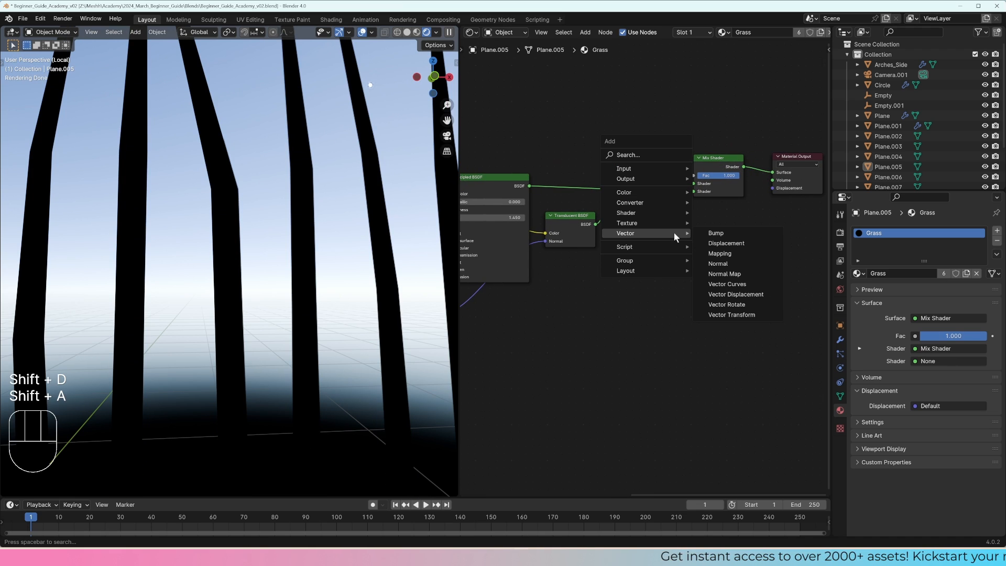
type("trans")
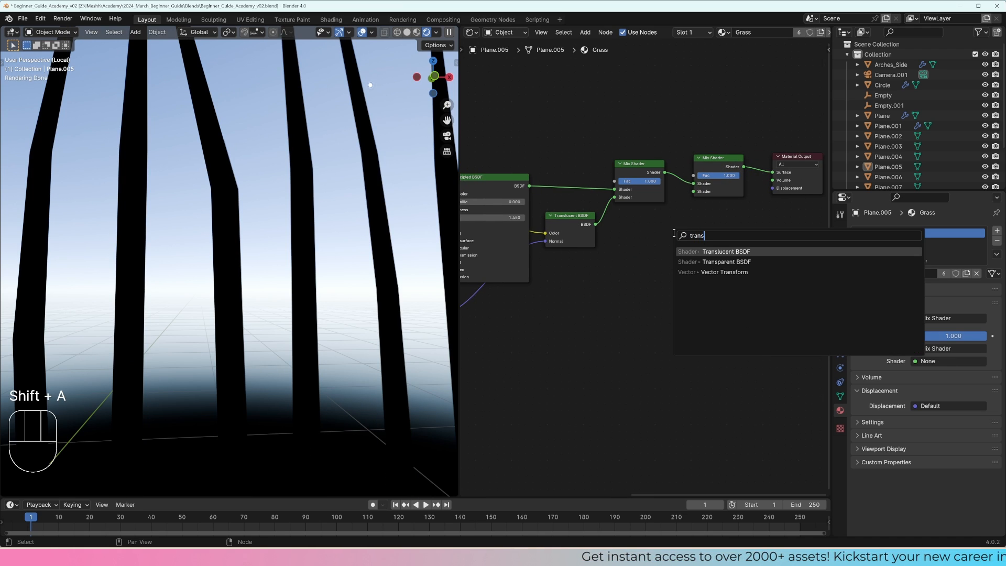
key("Down")
key("Return")
left_click(627, 233)
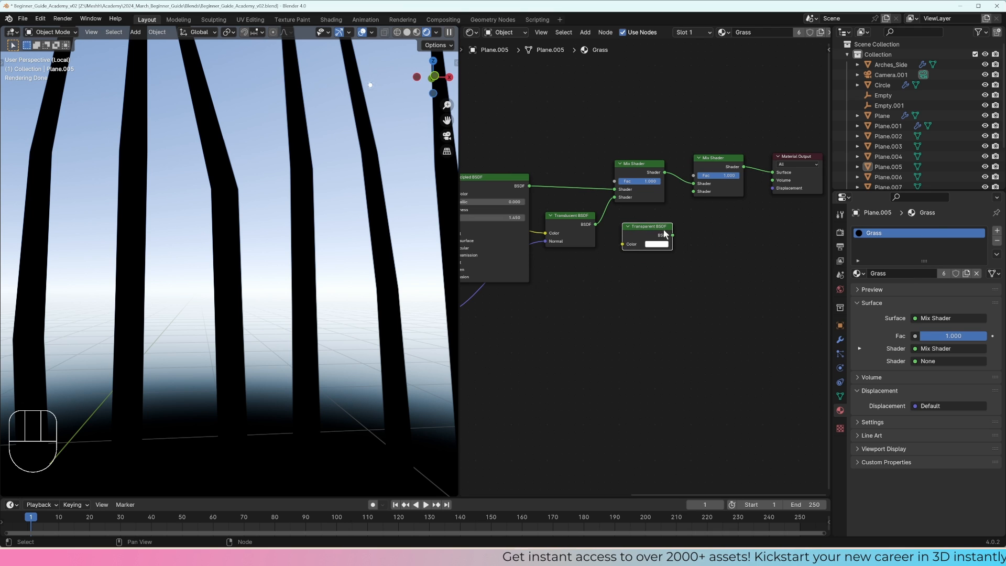
left_click_drag(672, 235, 694, 191)
Step: Connect the Foliage001 opacity texture's Color output to the second Mix Shader's Fac
scroll(638, 241, "down", 4)
middle_click_drag(637, 240, 731, 233)
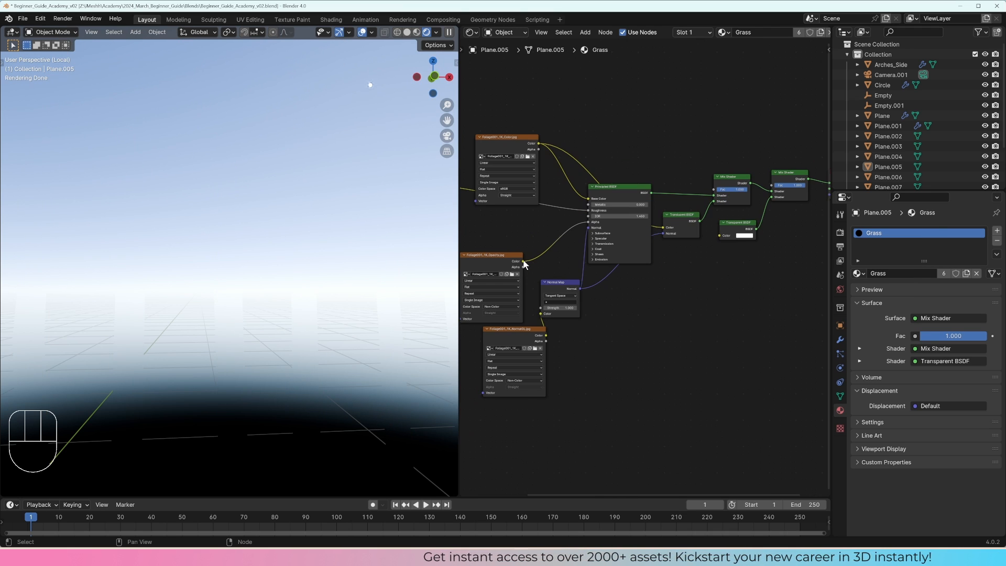
left_click_drag(524, 262, 772, 185)
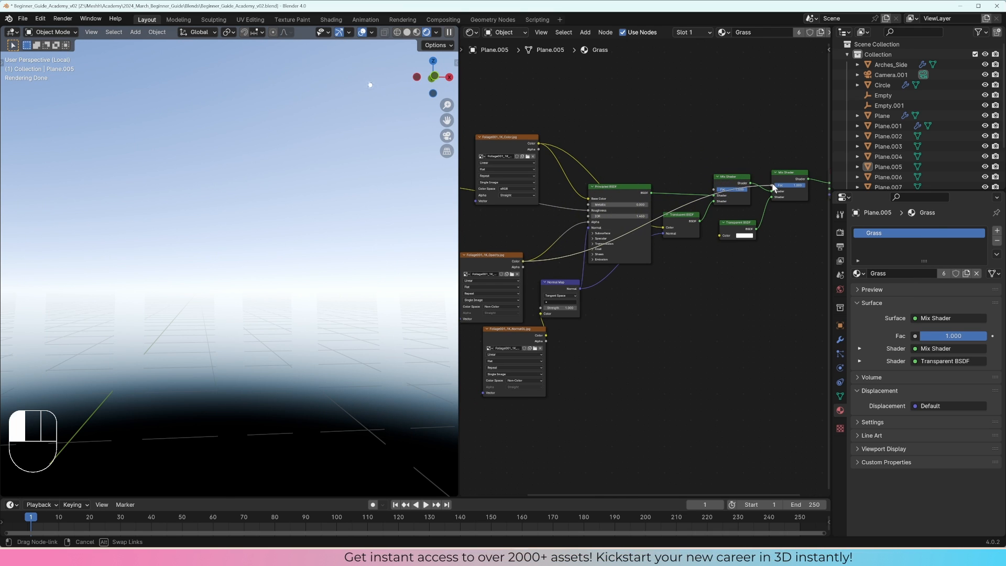
middle_click_drag(779, 210, 710, 208)
scroll(646, 226, "up", 3)
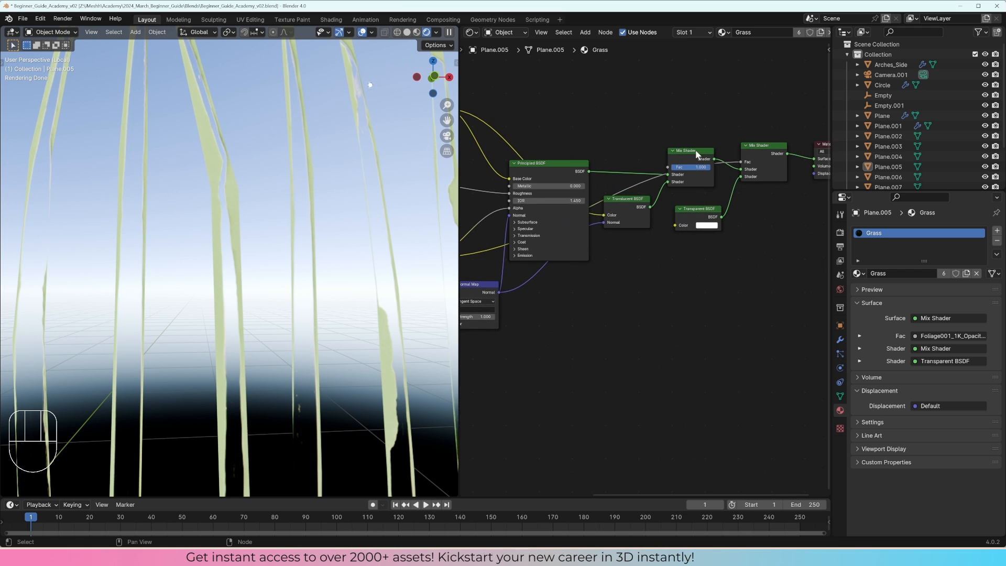
Step: Move the second Mix Shader up and delete the first Mix Shader that blends the Principled and Translucent BSDFs
left_click_drag(703, 157, 734, 143)
scroll(694, 178, "down", 1)
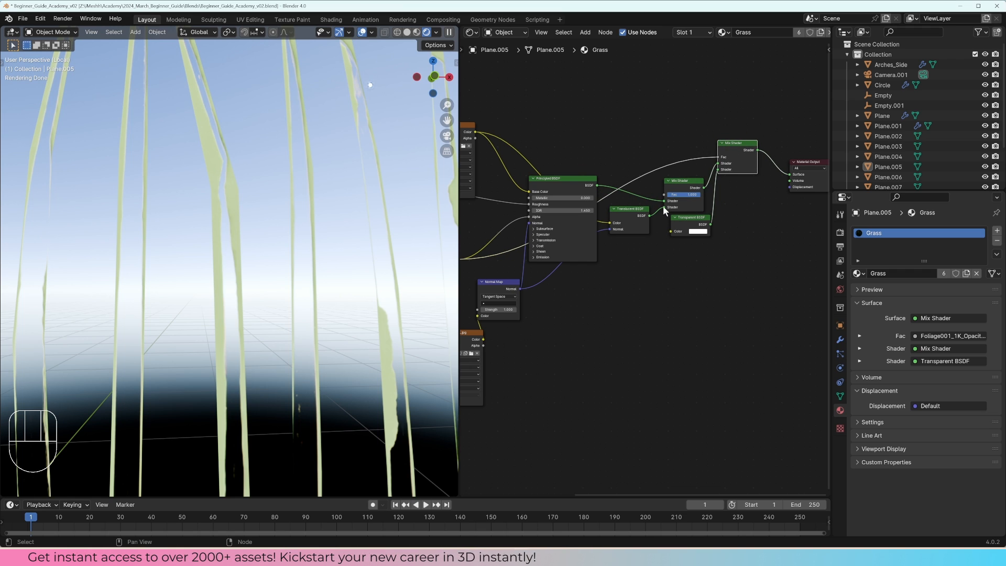
mouse_move(664, 200)
left_mouse_down()
mouse_move(638, 184)
mouse_move(651, 215)
left_mouse_up()
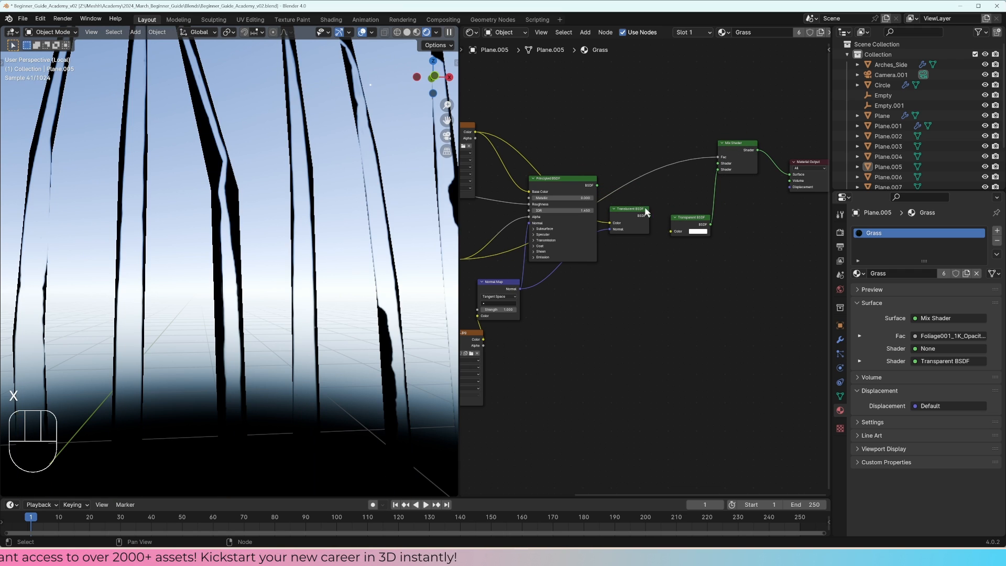
key("x")
Step: Detach the textures from the Translucent BSDF and connect its output to the remaining Mix Shader's first Shader input
scroll(651, 172, "up", 2)
left_click_drag(648, 178, 637, 199)
middle_click_drag(689, 172, 621, 214)
scroll(621, 214, "up", 3)
left_click_drag(631, 198, 684, 159)
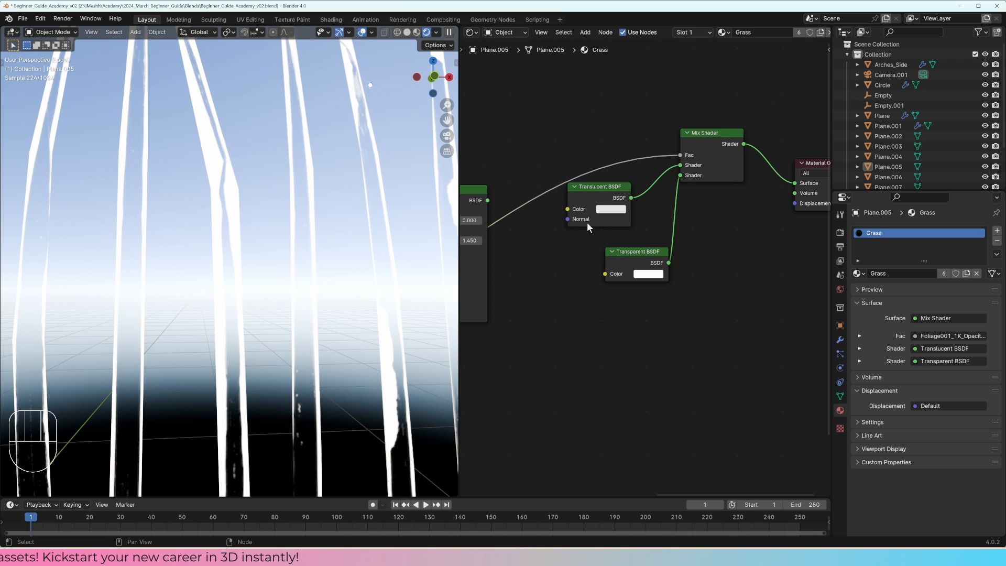
Step: Move the opacity texture node near the Mix Shader and preview its Color output on the Material Output's Surface
scroll(598, 184, "down", 2)
middle_click_drag(592, 189, 743, 149)
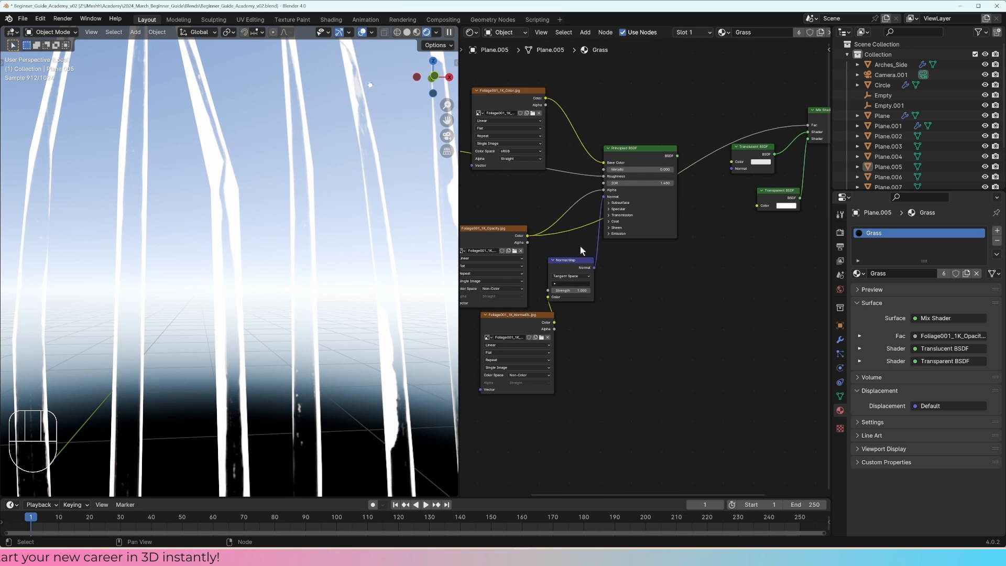
middle_click_drag(555, 244, 564, 239)
left_click_drag(526, 233, 704, 89)
scroll(725, 109, "up", 1)
middle_click_drag(725, 108, 577, 199)
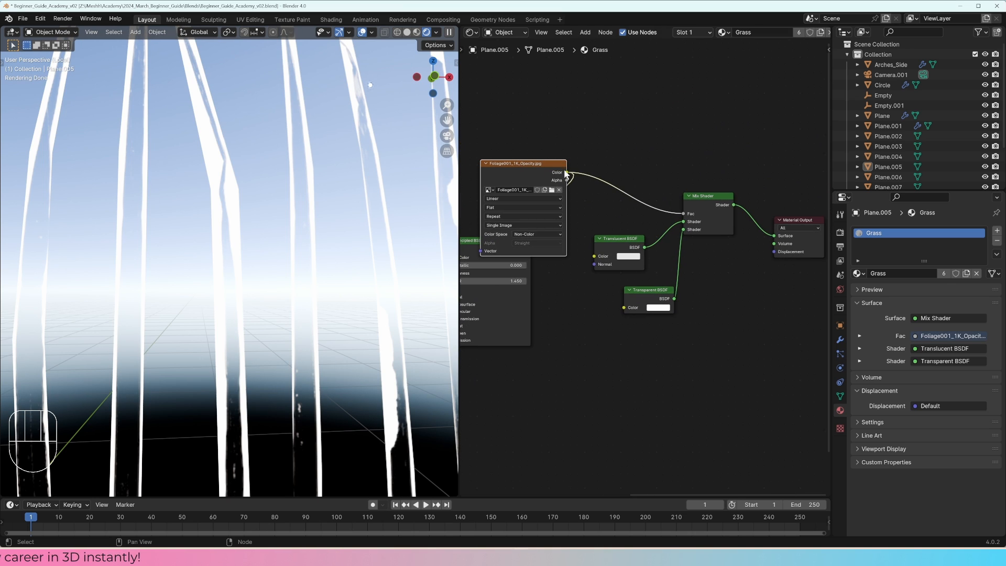
left_click_drag(779, 237, 774, 239)
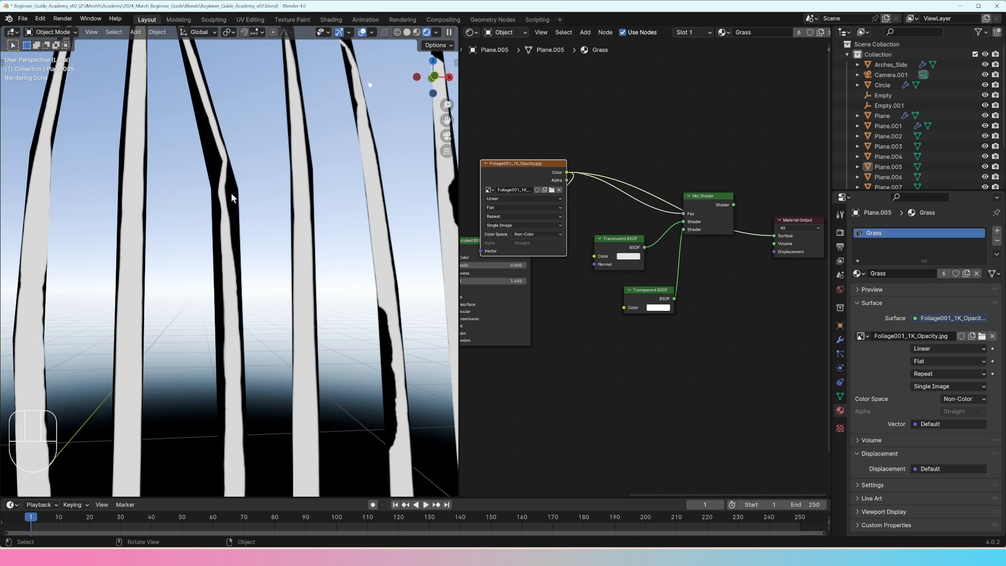
Step: Arrange the Mix Shader with the Translucent and Transparent BSDFs beside it, and reconnect the mix to the Material Output's Surface
left_click_drag(706, 208, 694, 232)
left_click_drag(657, 289, 624, 295)
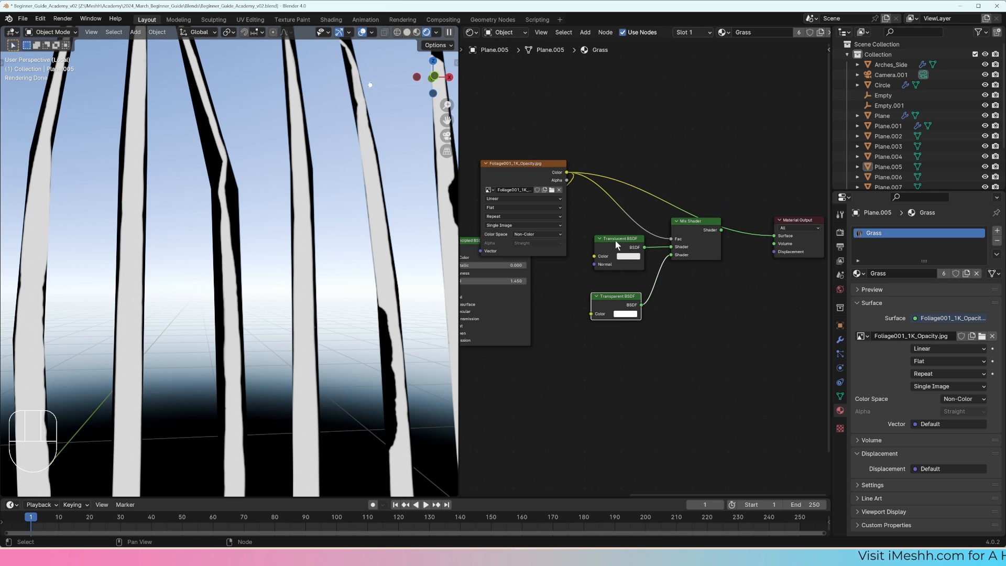
left_click_drag(618, 240, 597, 251)
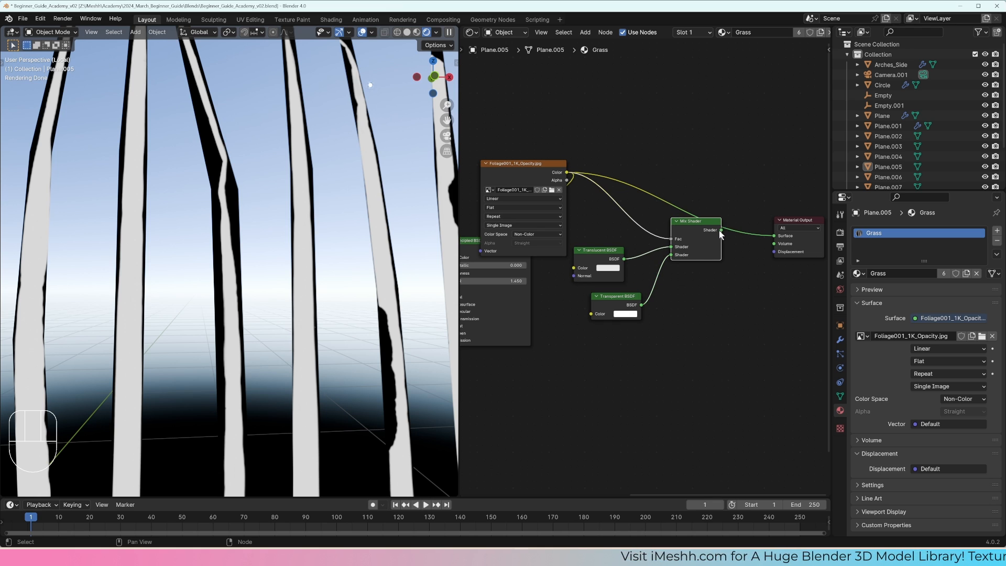
left_click_drag(721, 229, 775, 237)
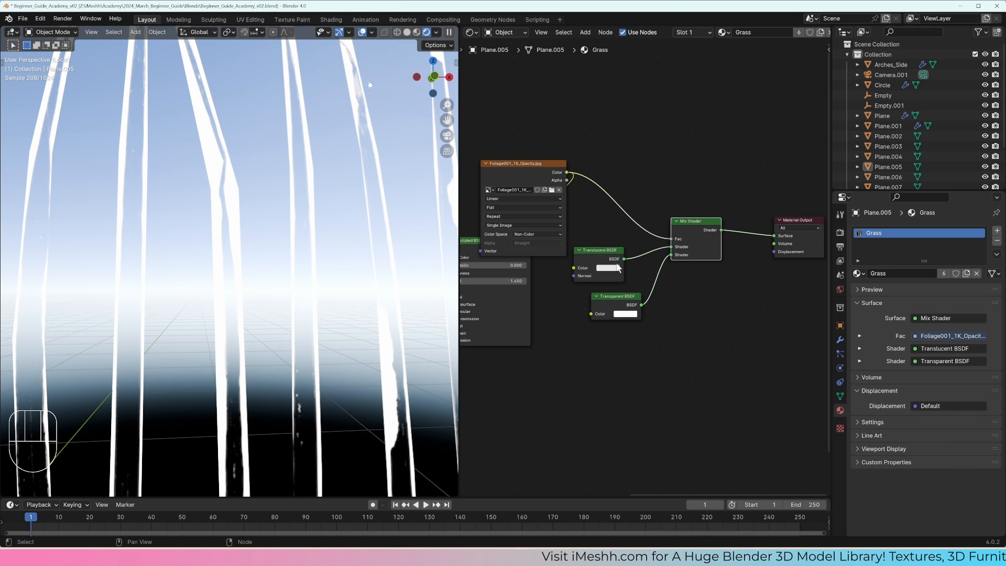
left_click_drag(610, 259, 617, 255)
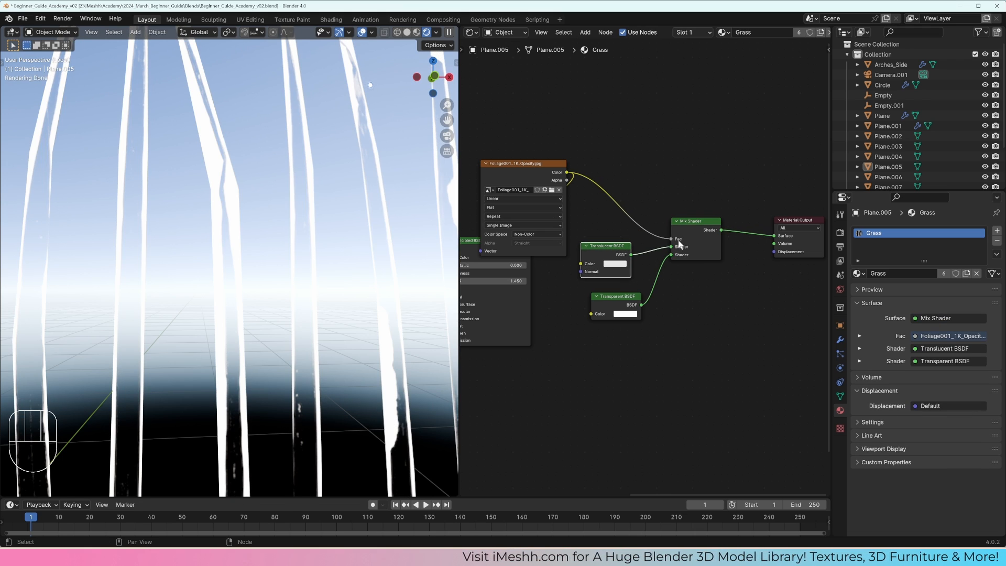
left_click_drag(616, 297, 614, 289)
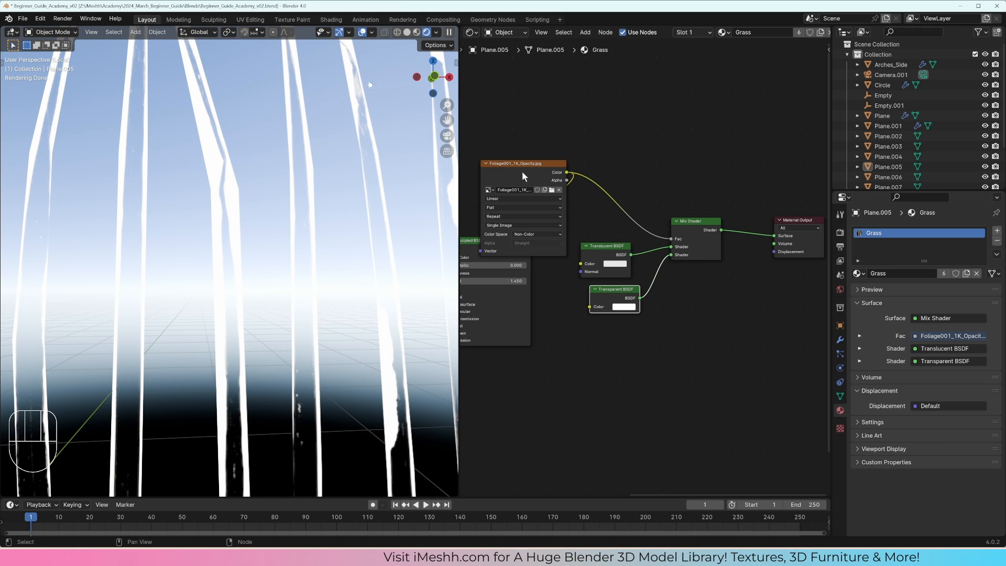
Step: Swap the Mix Shader's inputs so Transparent BSDF feeds the first and Translucent BSDF the second, reordering both nodes to match
left_click_drag(672, 246, 671, 255)
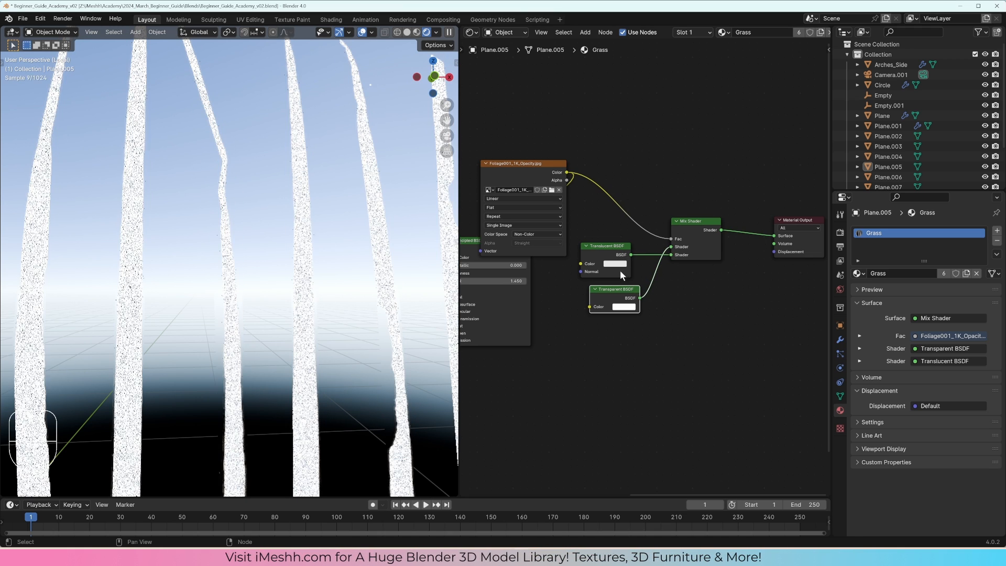
left_click_drag(615, 293, 604, 233)
left_click_drag(592, 259, 598, 286)
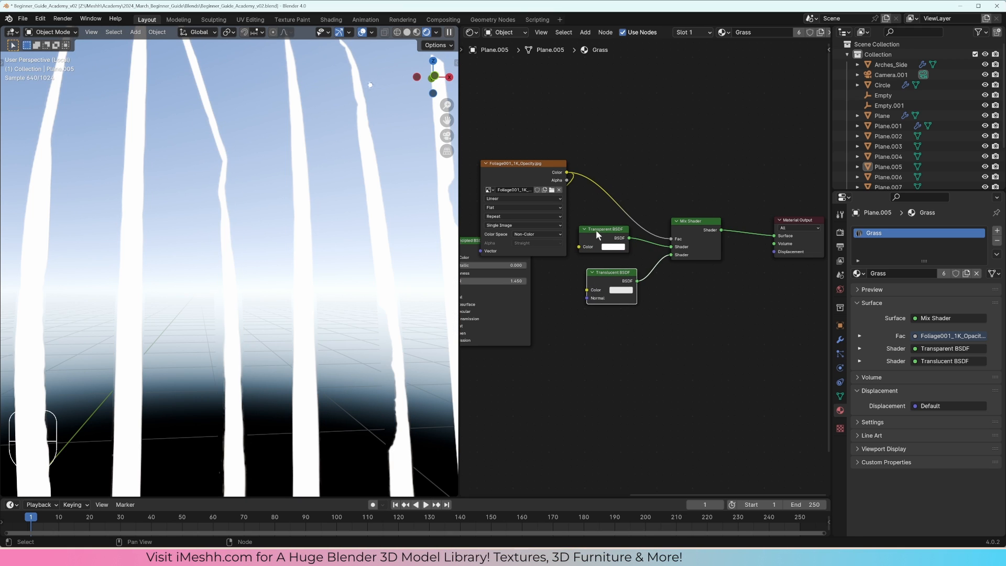
left_click_drag(598, 235, 605, 249)
Step: Reconnect the foliage color texture to the Translucent BSDF's Color and the Normal Map output to its Normal
scroll(586, 240, "down", 3)
middle_click_drag(586, 240, 653, 260)
left_click_drag(707, 270, 708, 272)
middle_click_drag(584, 236, 614, 227)
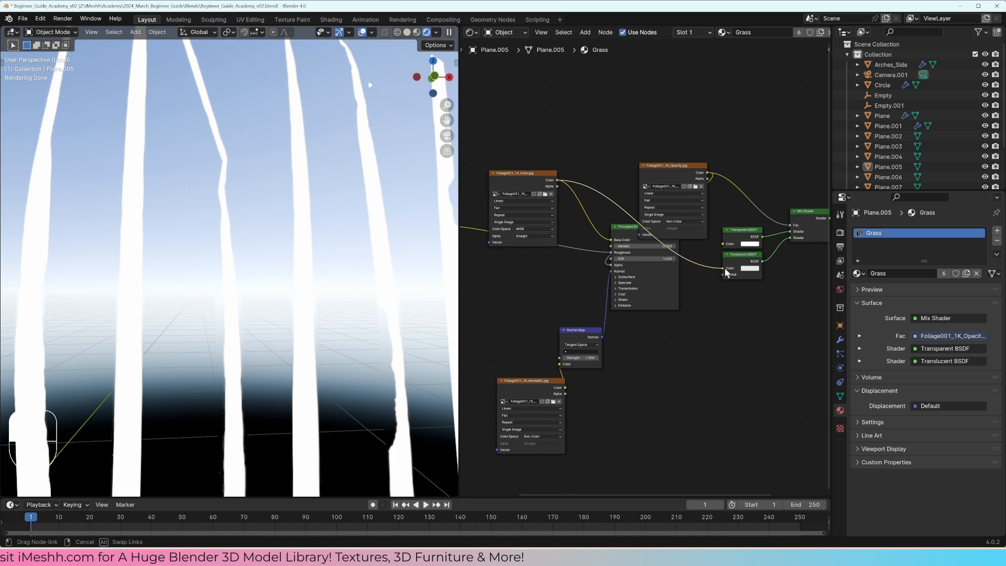
left_click_drag(724, 268, 731, 274)
Step: Move the opacity texture back beneath the color texture and rearrange the Transparent and Translucent BSDFs in front of the Mix Shader
left_click_drag(674, 179, 527, 249)
middle_click_drag(652, 214, 587, 226)
mouse_move(678, 239)
left_mouse_down()
mouse_move(678, 225)
mouse_move(675, 241)
left_mouse_up()
left_click_drag(679, 267, 682, 287)
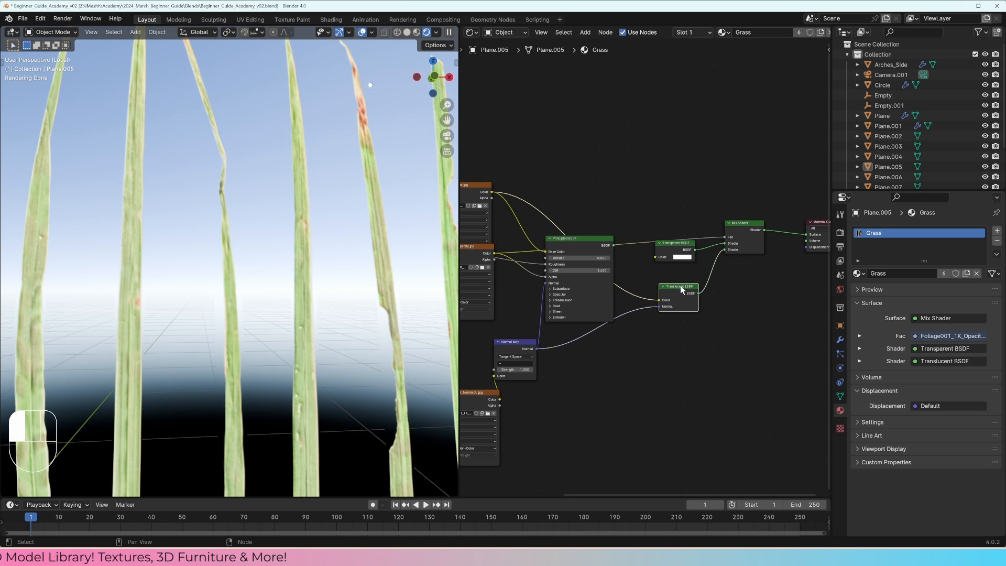
left_click_drag(676, 245, 685, 248)
left_click_drag(681, 288, 718, 271)
left_click_drag(646, 284, 648, 282)
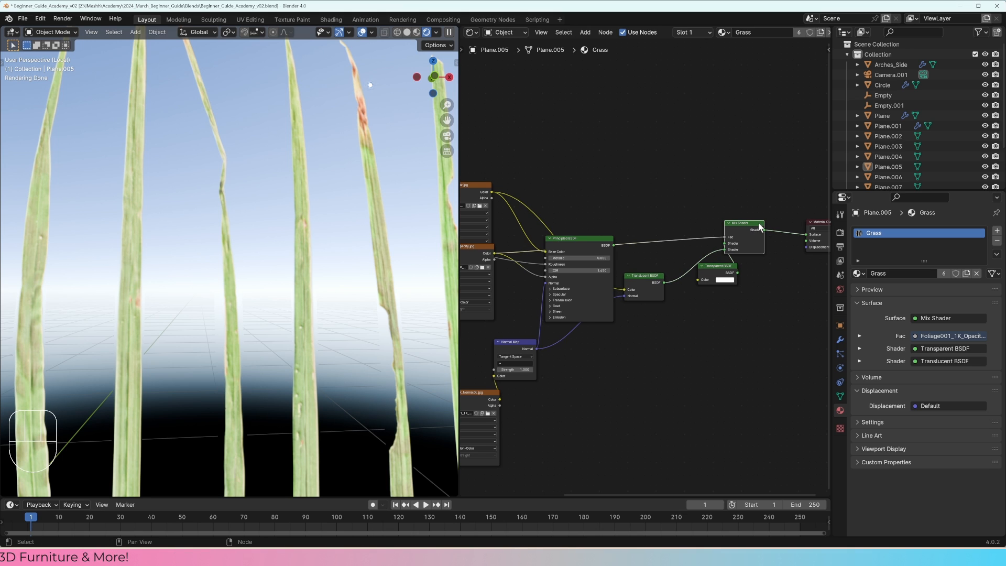
key("shift+d")
left_click(679, 200)
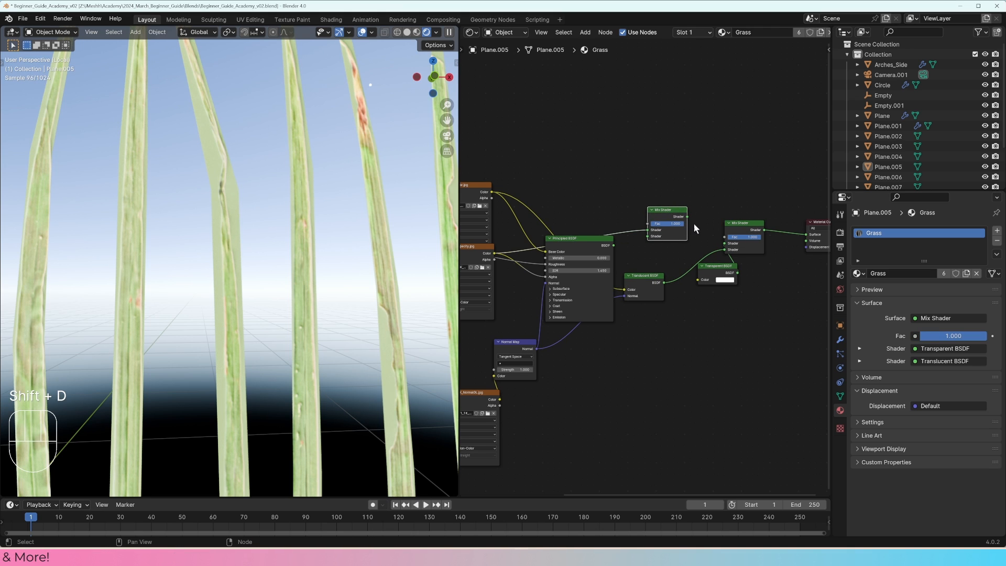
key("ctrl+z")
key("ctrl+z")
Step: Duplicate the Mix Shader, feed it the Principled and Translucent BSDFs, and connect its output to the final Mix Shader's second shader input
key("shift+d")
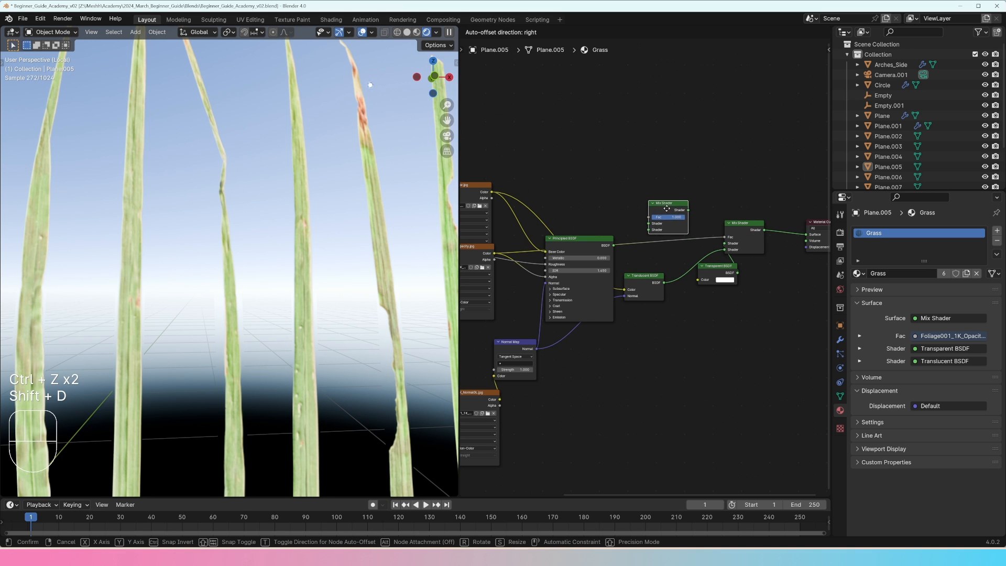
left_click(659, 208)
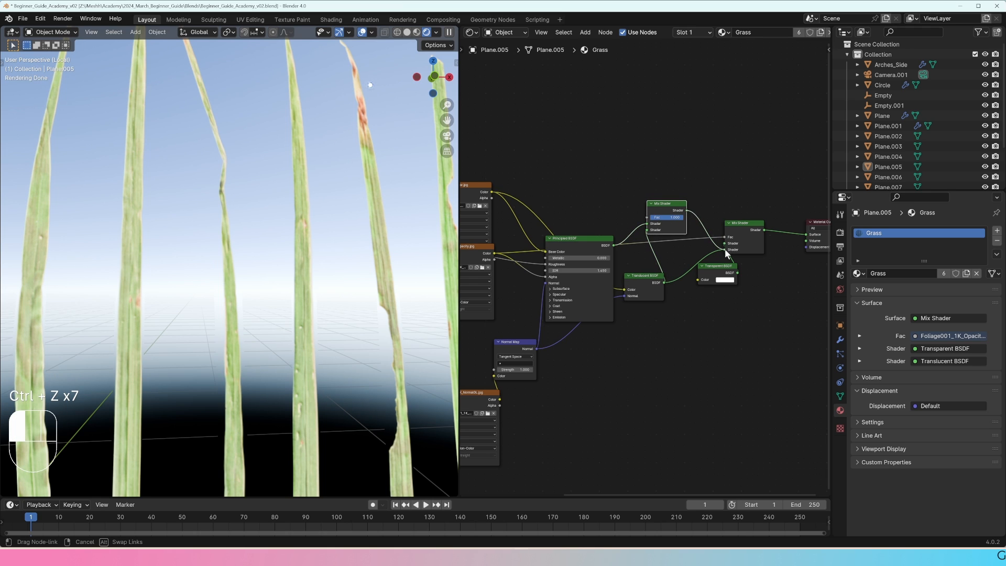
left_click_drag(724, 249, 757, 232)
left_click_drag(706, 278, 689, 274)
left_click_drag(667, 208, 689, 214)
middle_click_drag(704, 249, 696, 244)
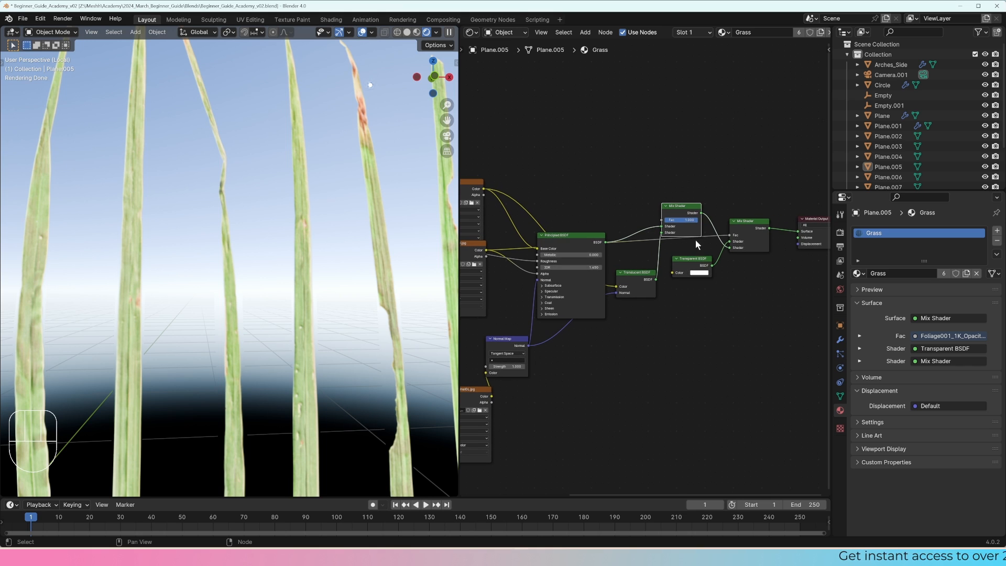
Step: Space out the two Mix Shaders and place the Transparent BSDF just below and between them
middle_click_drag(582, 260, 605, 249)
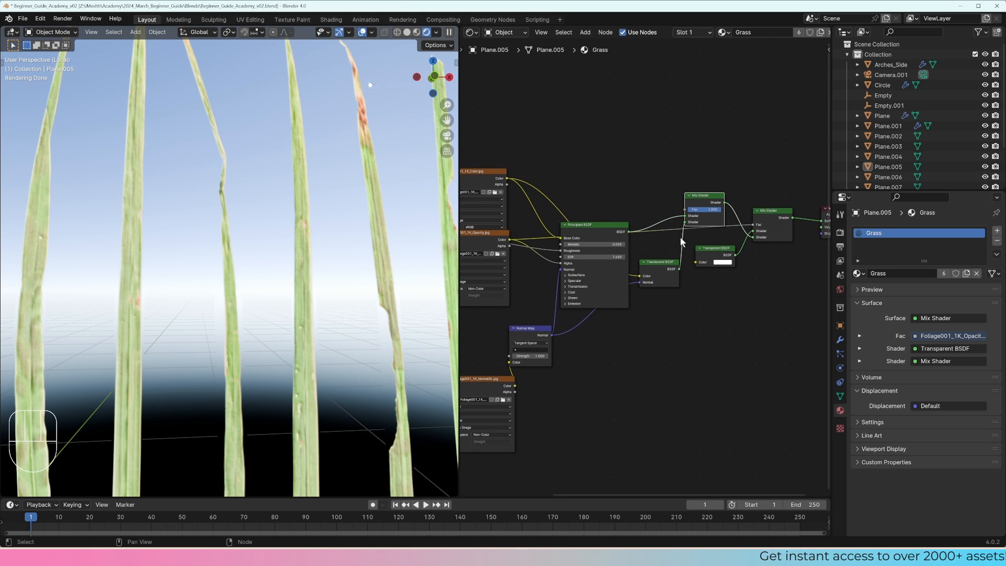
middle_click_drag(765, 212, 714, 216)
left_click_drag(714, 216, 723, 202)
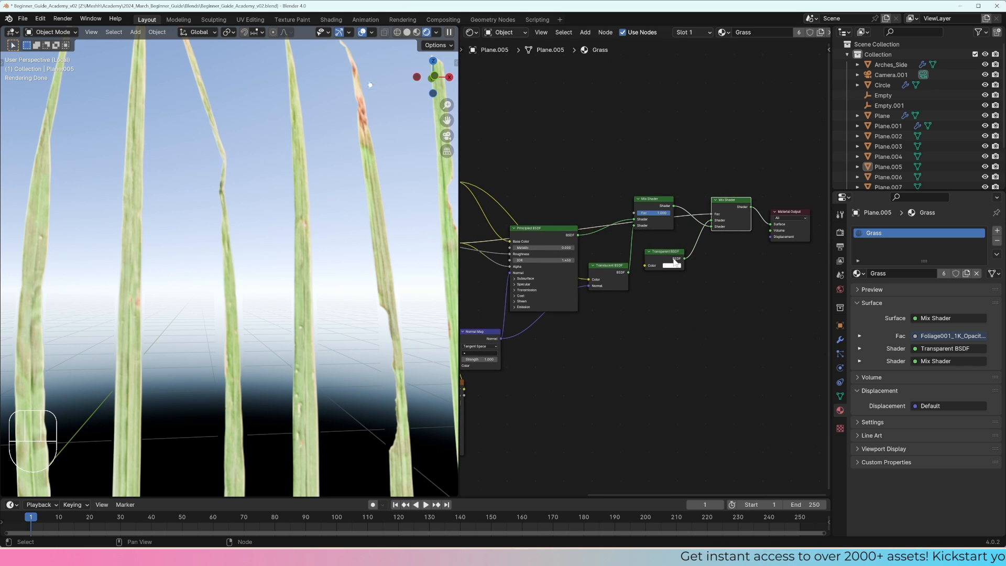
left_click_drag(668, 258, 689, 244)
middle_click_drag(661, 222, 691, 203)
left_click_drag(689, 203, 685, 214)
left_click_drag(641, 252, 638, 253)
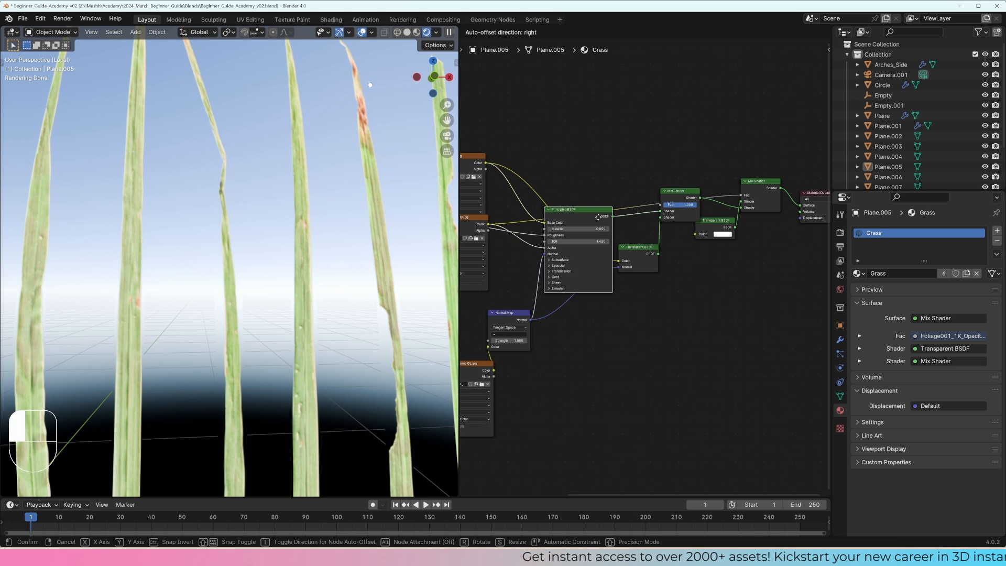
Step: Raise the Principled BSDF, place the Translucent BSDF below it, and move the normal texture and Normal Map nodes up
middle_click_drag(503, 319, 580, 309)
left_click_drag(542, 353, 559, 296)
left_click_drag(704, 242, 701, 297)
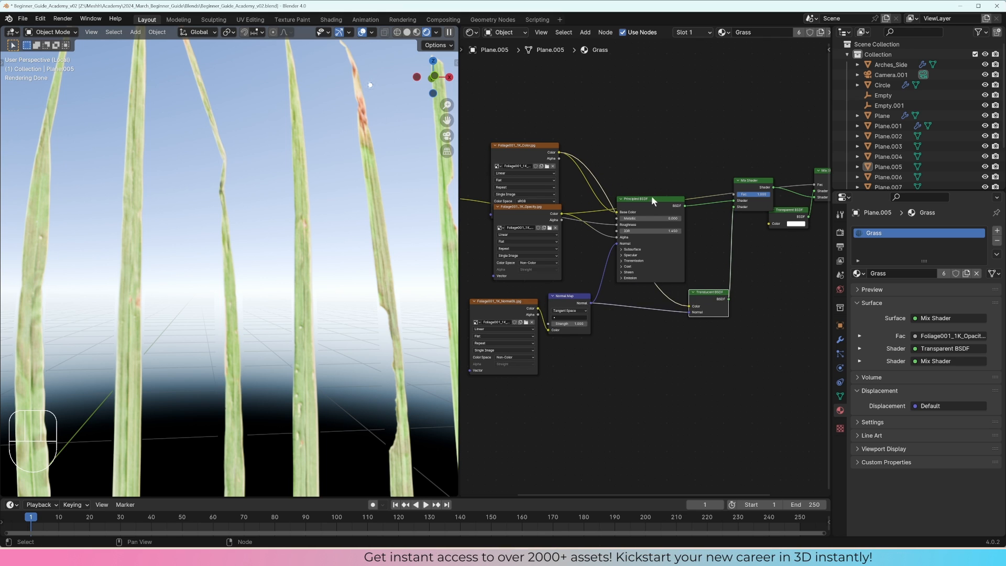
left_click_drag(651, 198, 658, 170)
middle_click_drag(598, 196, 709, 193)
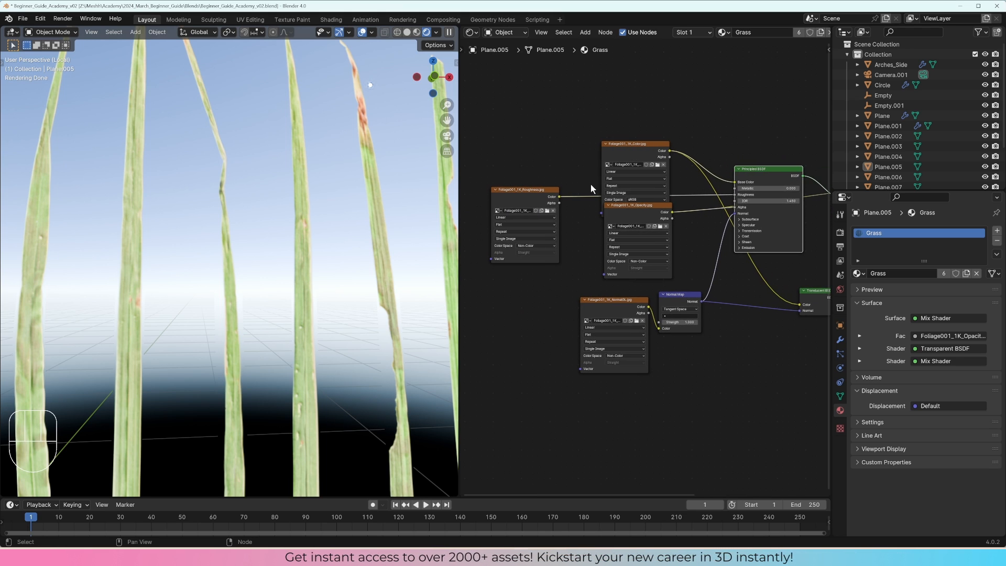
Step: Stack the foliage textures in a column ordered color, roughness, opacity and normal, keeping the Normal Map beside its texture
left_click_drag(634, 144, 635, 98)
left_click_drag(634, 220, 606, 242)
left_click_drag(620, 310, 621, 355)
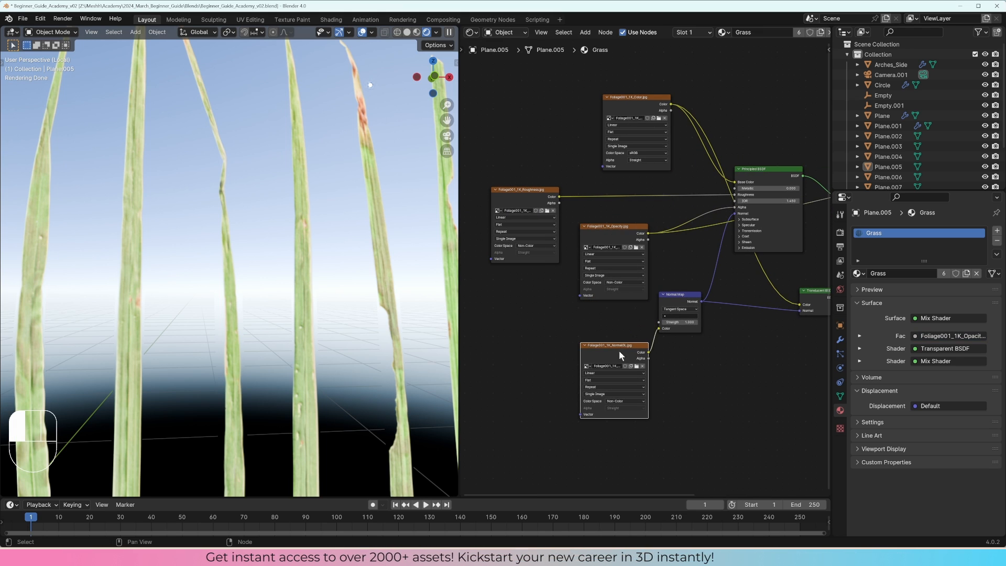
left_click_drag(678, 294, 684, 331)
left_click_drag(613, 226, 613, 273)
left_click_drag(524, 190, 608, 185)
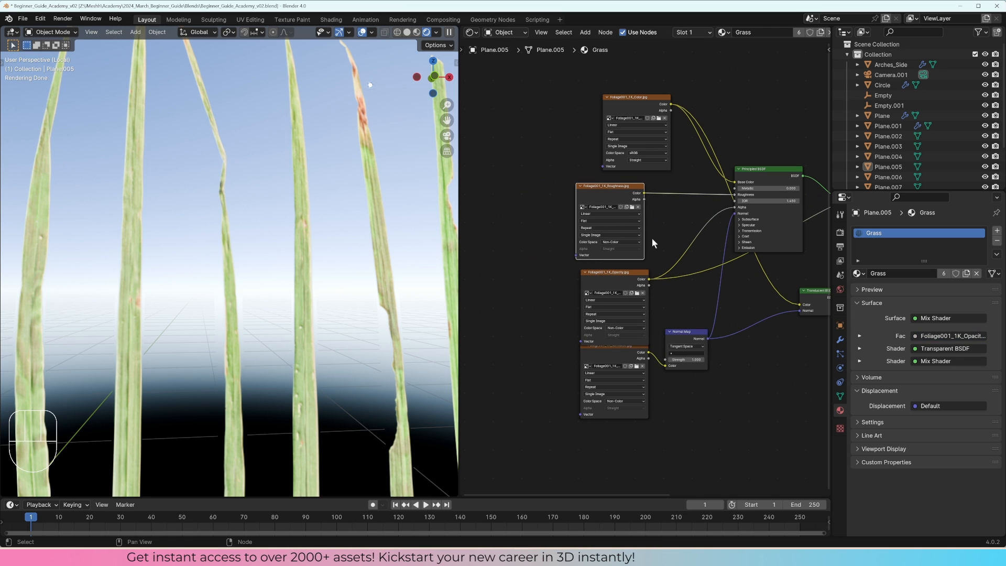
left_click_drag(645, 107, 622, 112)
middle_click_drag(653, 189, 553, 191)
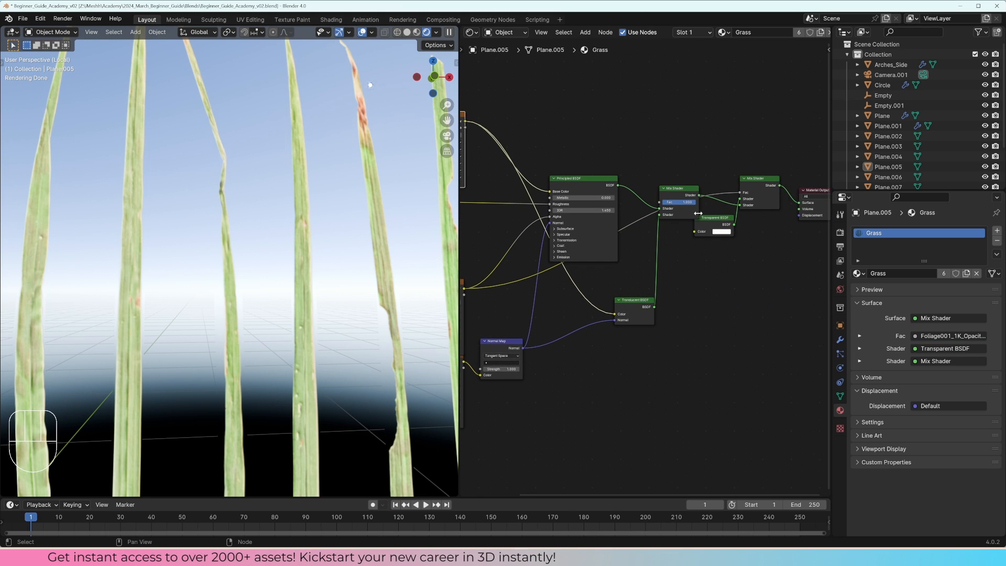
Step: Lower the factor of the Mix Shader blending Principled and Translucent BSDFs, and shift the Transparent BSDF slightly away from it
left_click_drag(701, 217, 648, 187)
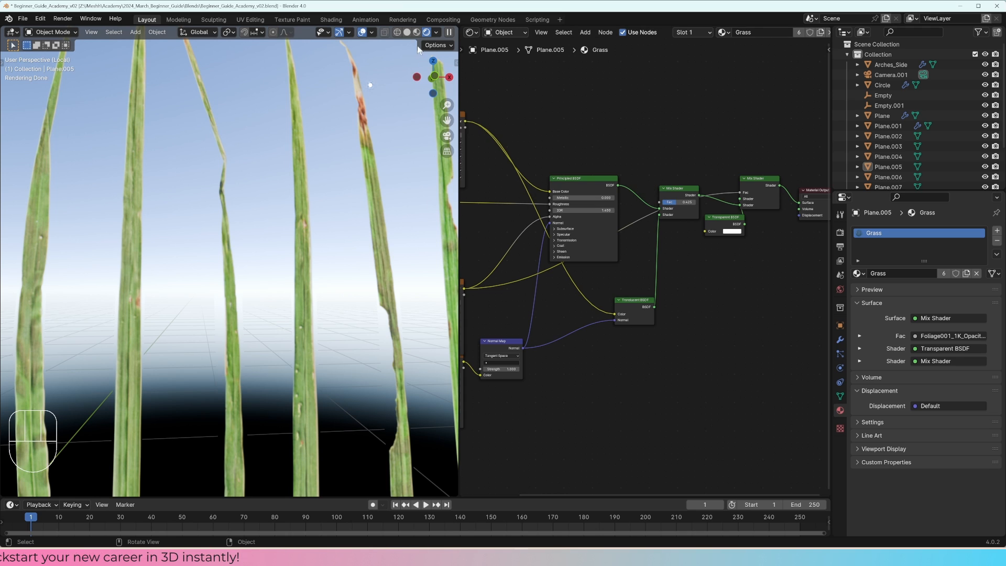
scroll(338, 219, "down", 2)
middle_click_drag(352, 224, 388, 229)
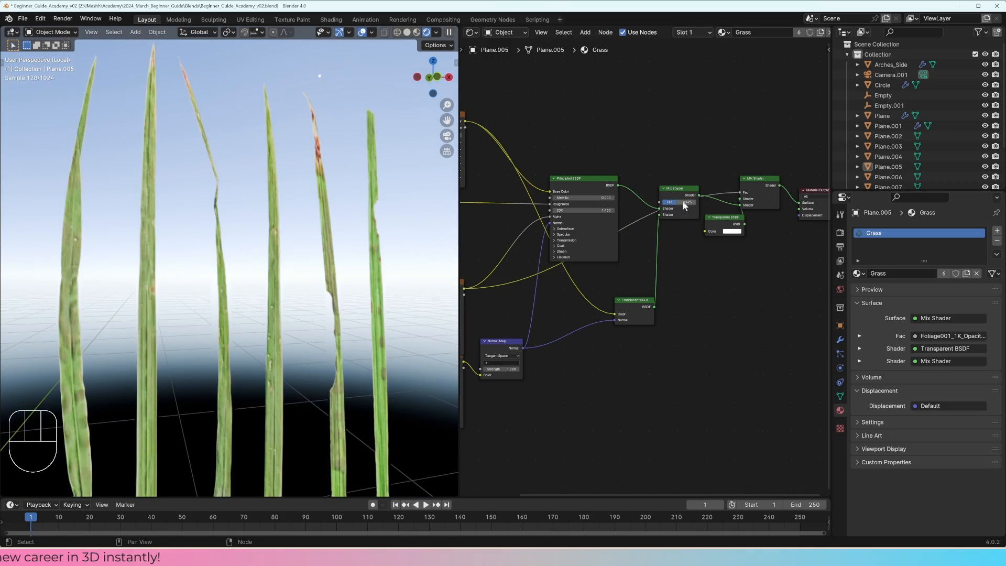
mouse_move(684, 203)
left_mouse_down()
mouse_move(675, 203)
mouse_move(685, 202)
left_mouse_up()
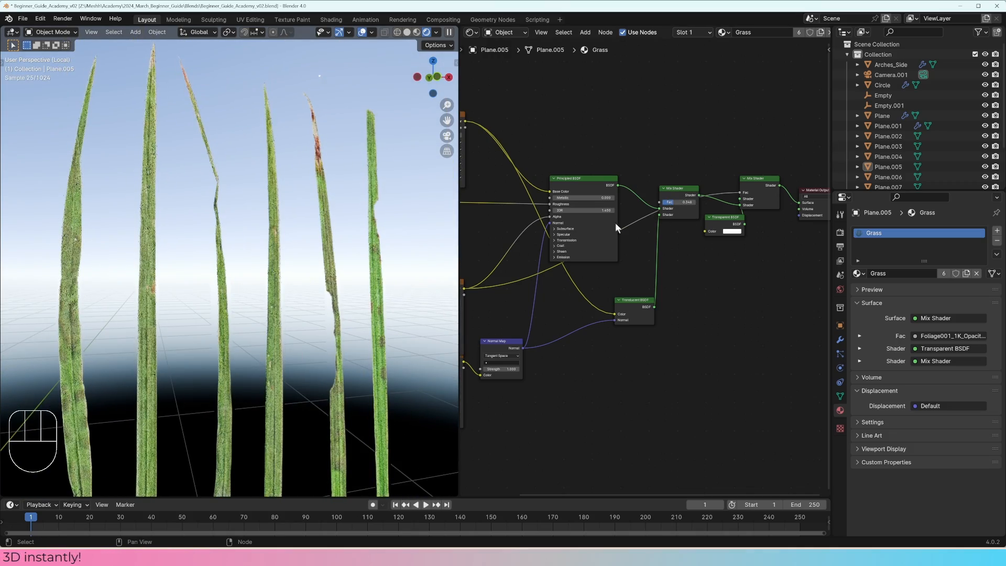
Step: Switch the viewport to solid shading, select the fourth grass blade and view it from the right side
mouse_move(367, 252)
middle_mouse_down()
mouse_move(220, 274)
mouse_move(415, 236)
mouse_move(372, 283)
mouse_move(356, 284)
middle_mouse_up()
scroll(335, 266, "down", 2)
key("z")
left_click(338, 263)
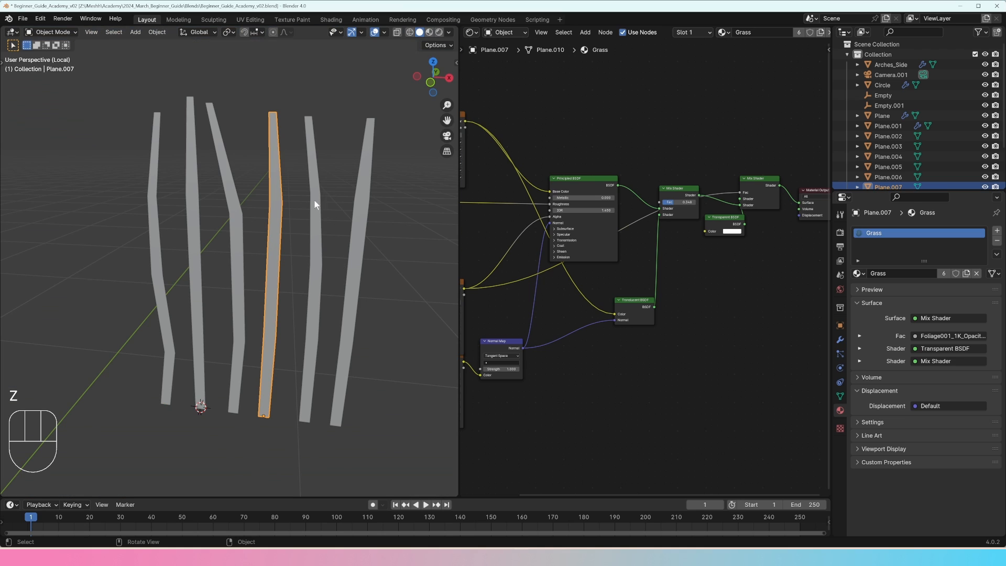
middle_click_drag(315, 203, 328, 277)
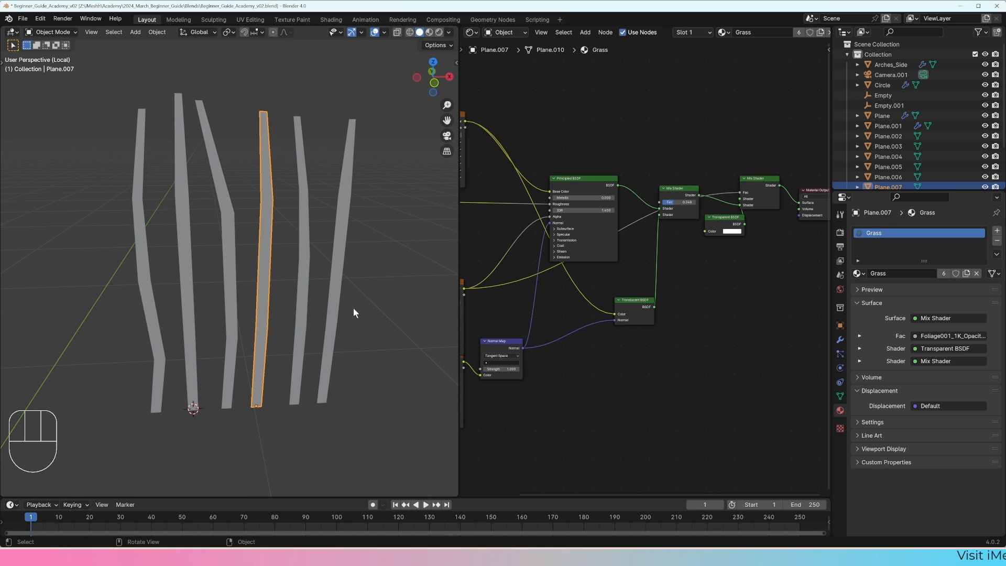
left_click(533, 533)
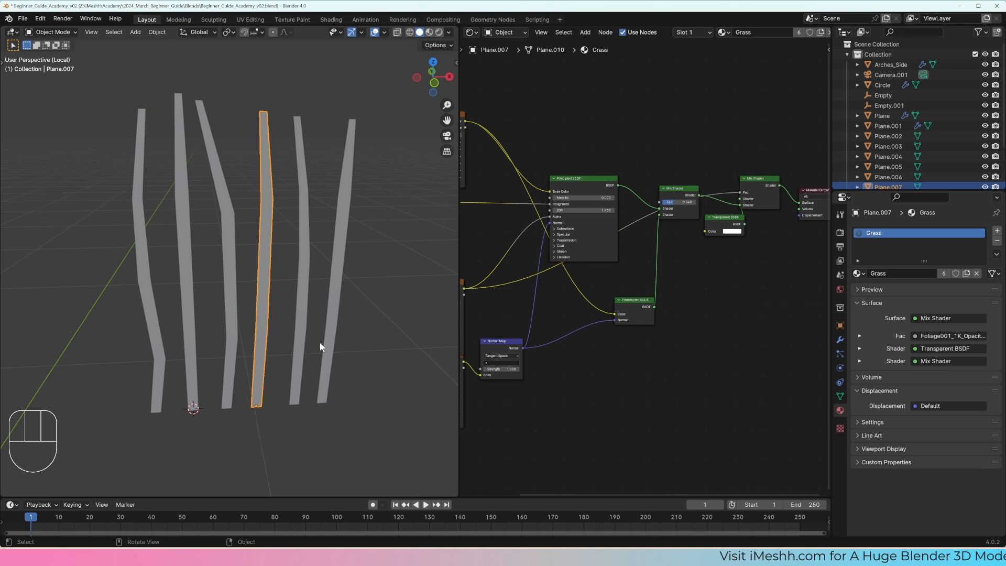
middle_click_drag(319, 341, 265, 316)
key("KP_3")
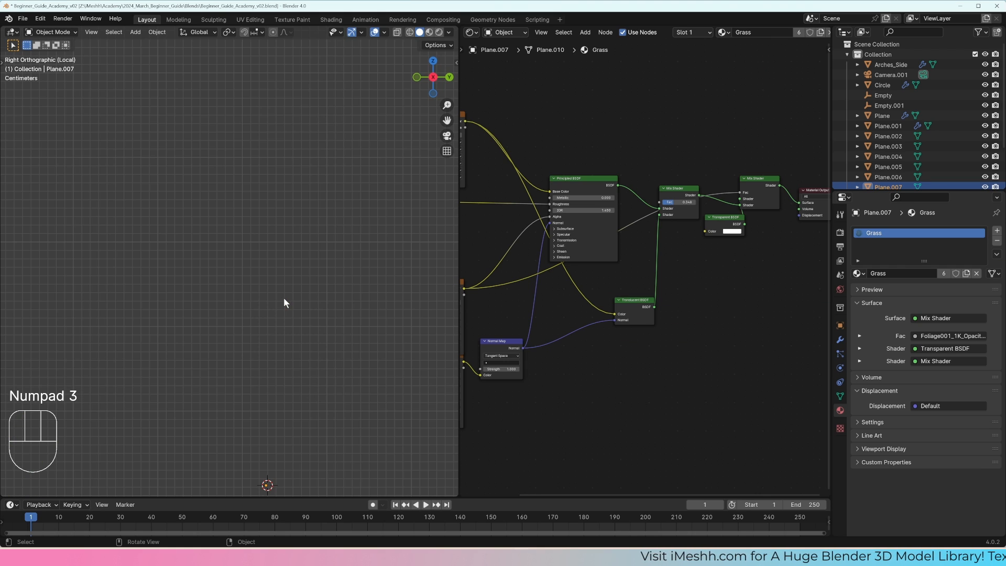
Step: Show the blade in wireframe, edit its mesh and select only the tip vertices in the right side view
key("z")
key("Tab")
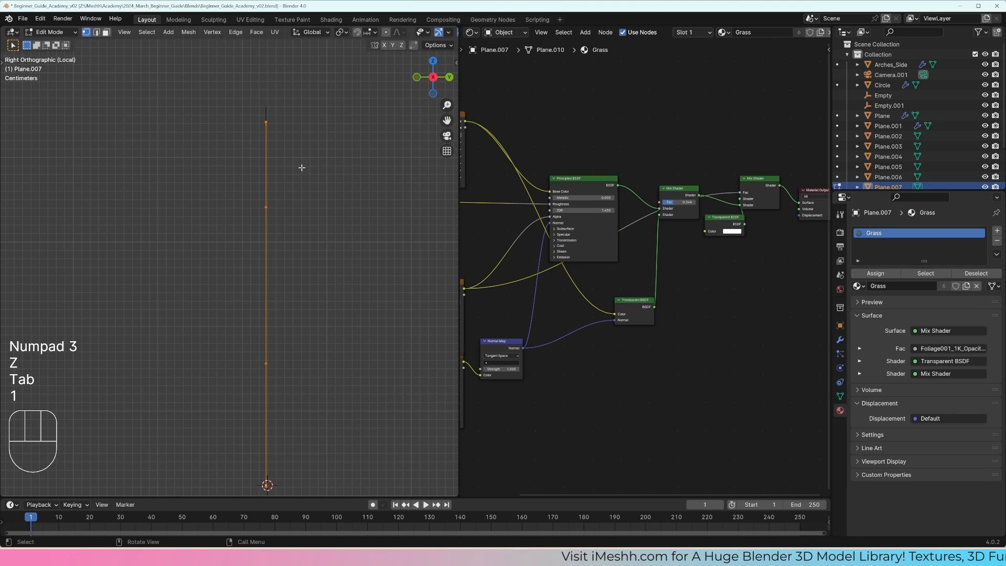
left_click_drag(299, 147, 233, 107)
middle_click_drag(249, 124, 296, 137)
left_click(288, 112)
left_click(280, 114, "shift")
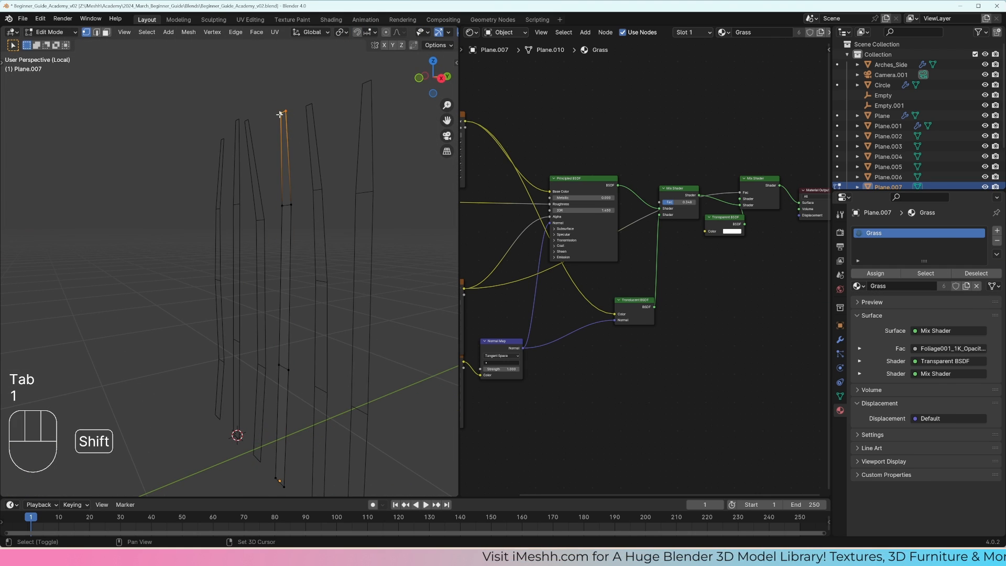
key("KP_3")
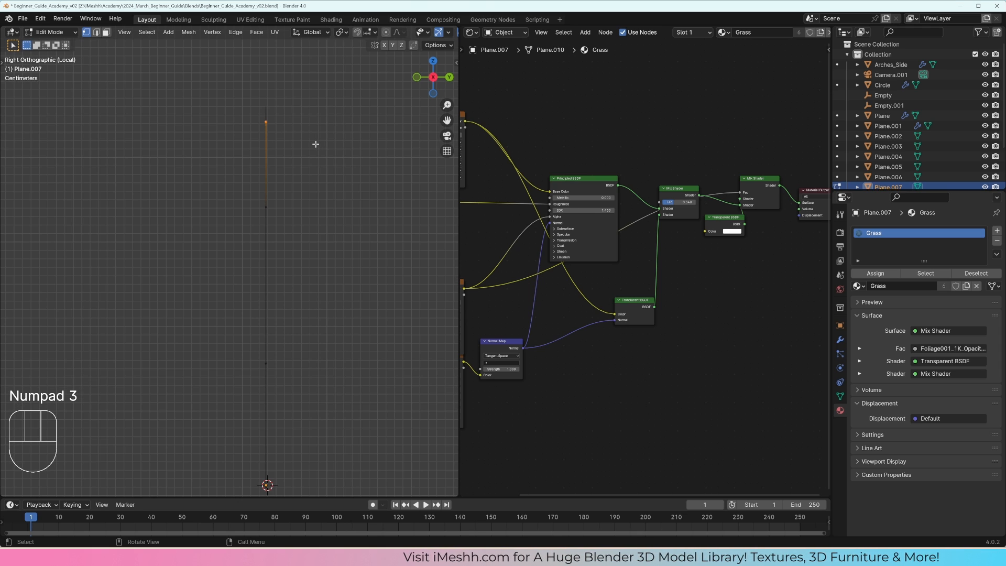
Step: Try to bend the blade by moving its tip and lower vertex rows one at a time without proportional editing
key("o")
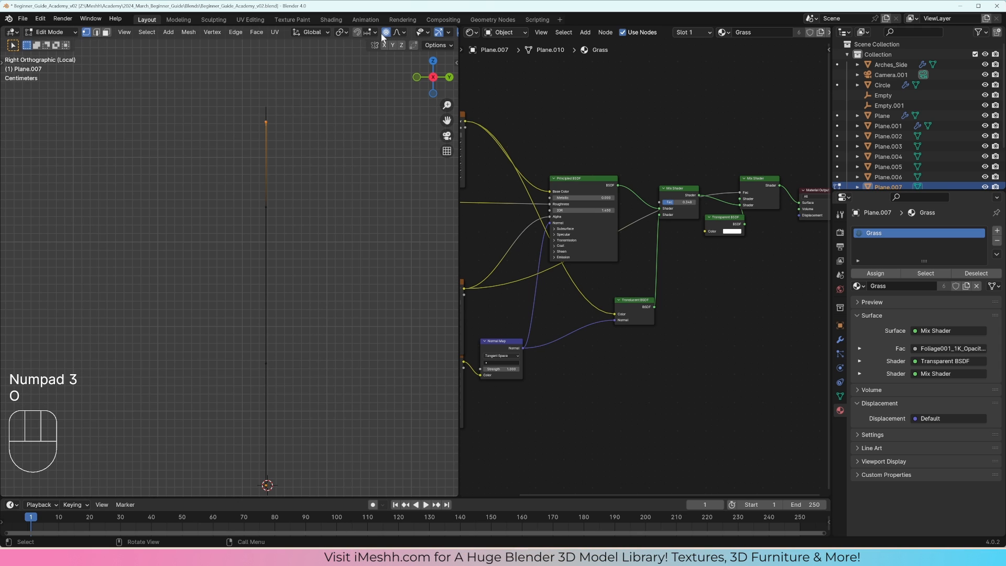
key("g")
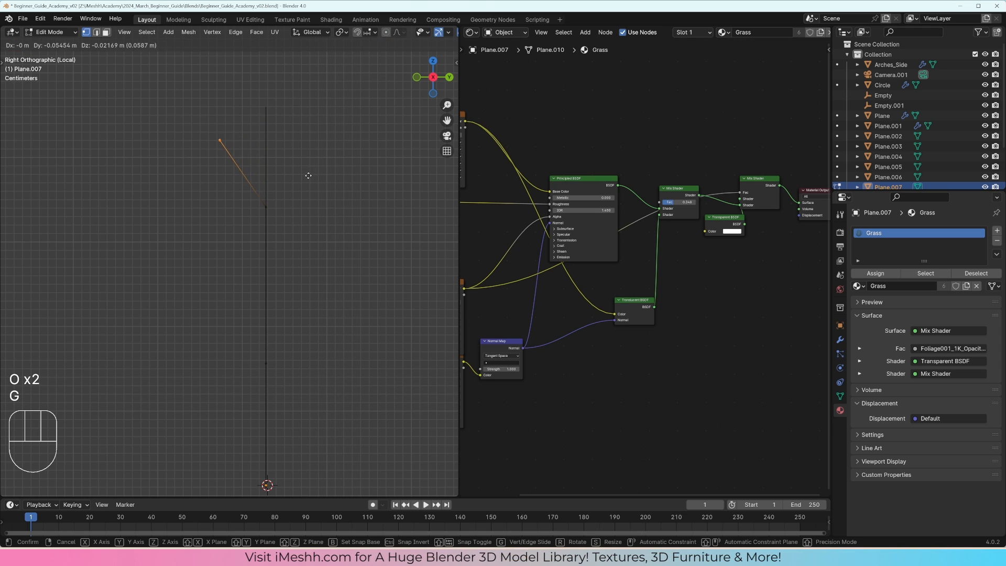
left_click(299, 189)
key("g")
left_click(296, 305)
key("g")
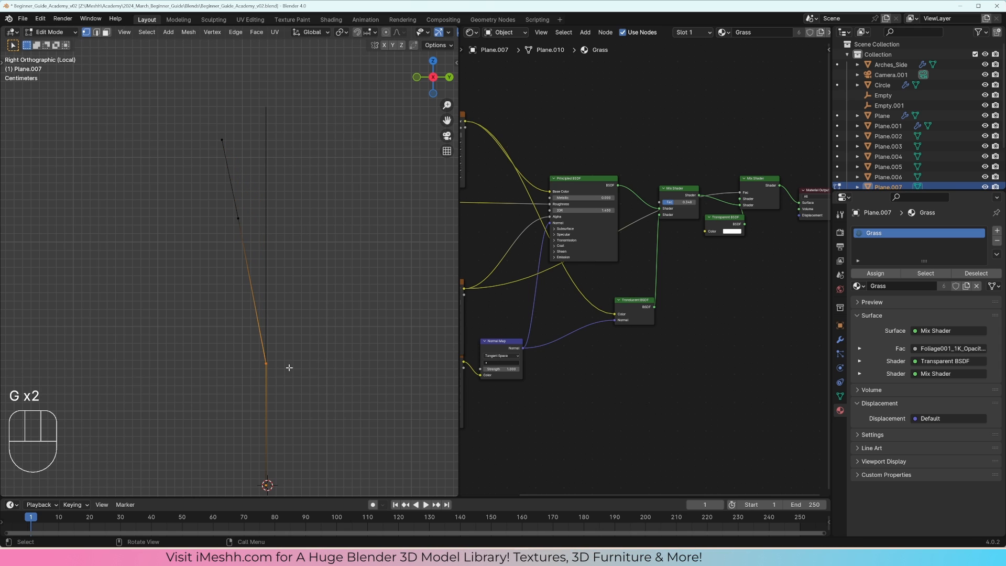
left_click(263, 278)
key("g")
left_click(262, 228)
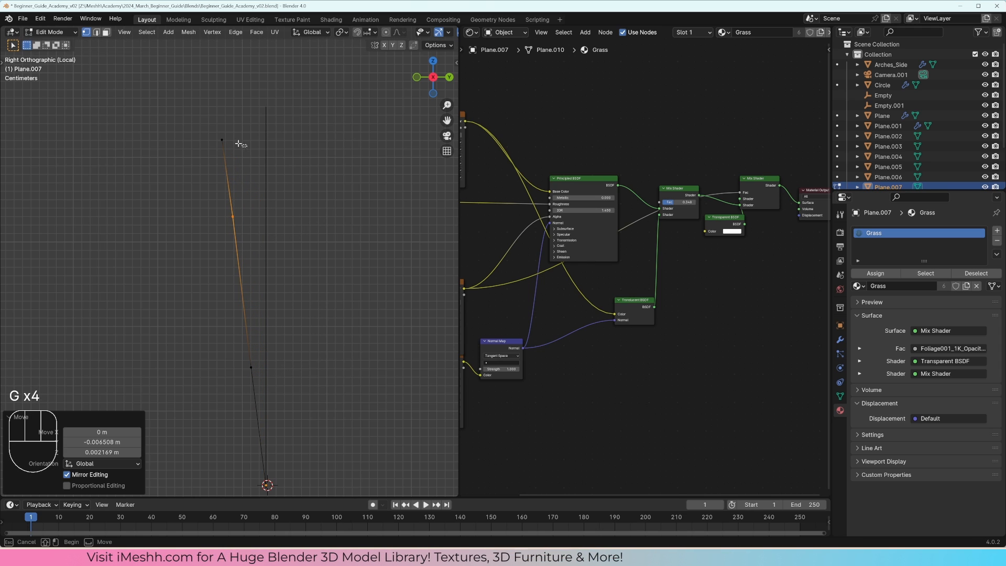
key("g")
left_click(299, 148)
Step: Undo the individual vertex moves to restore the straight blade
key("ctrl+z")
key("ctrl+z")
key("ctrl+z")
key("ctrl+z")
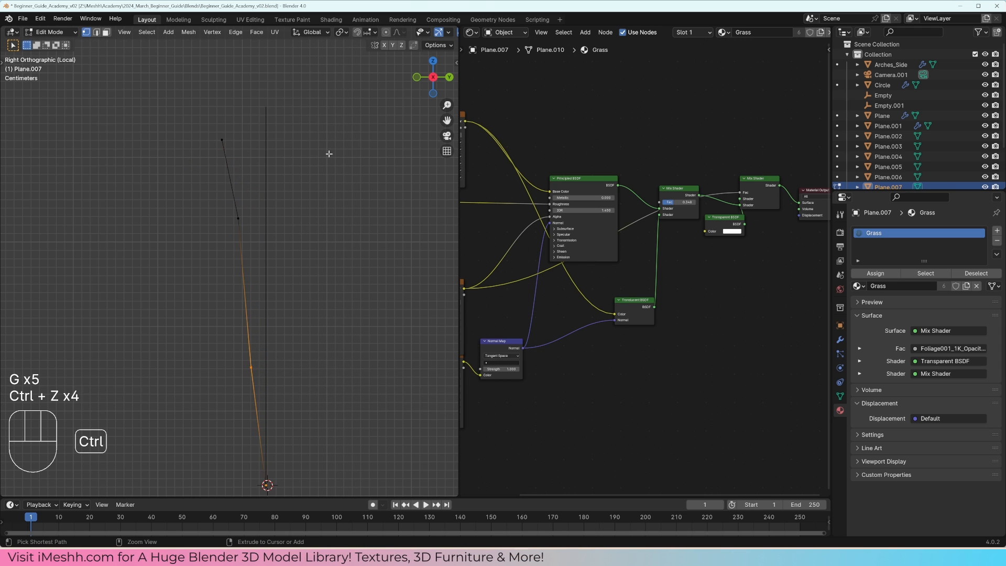
Step: Enable proportional editing and move the blade's tip vertices sideways
left_click(387, 33)
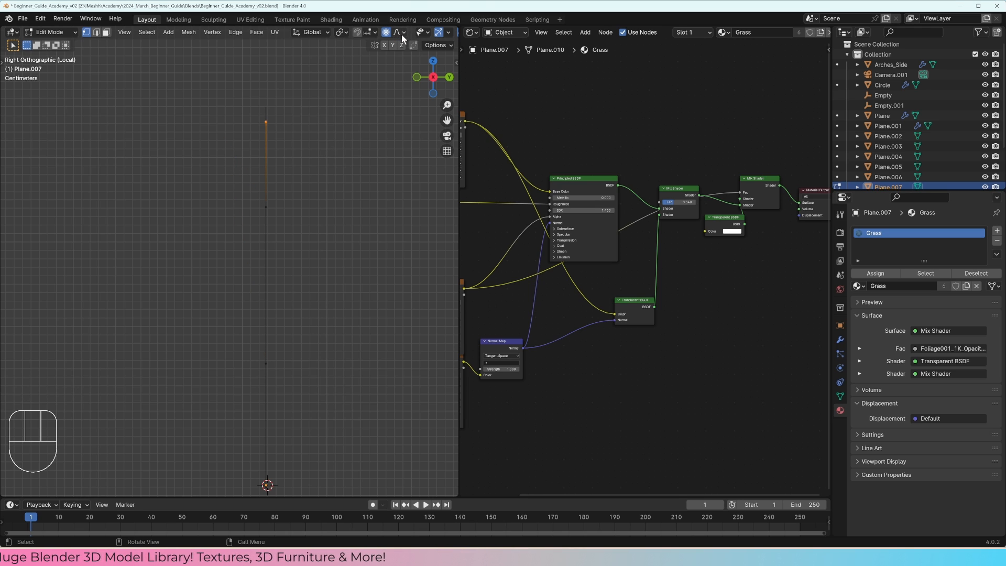
key("g")
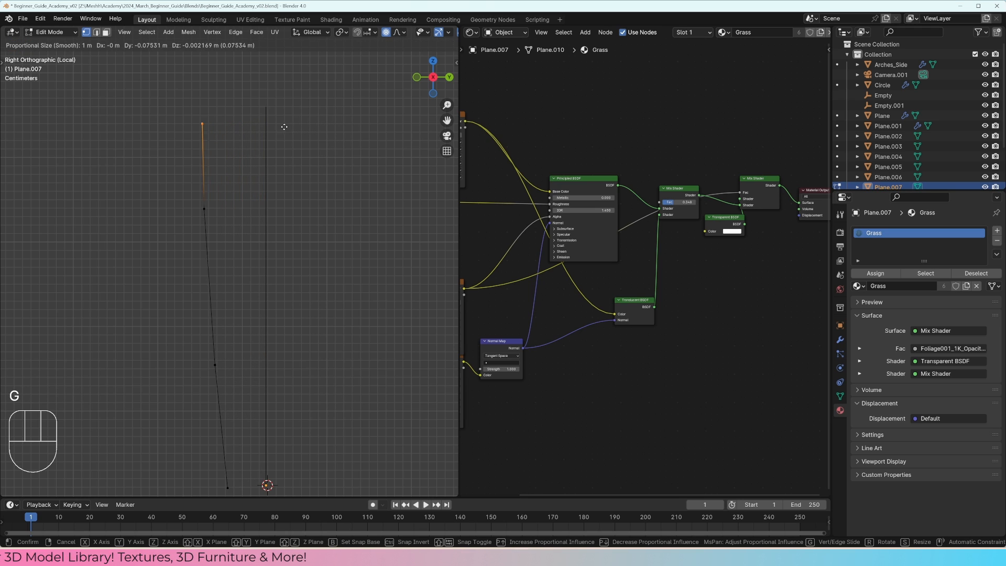
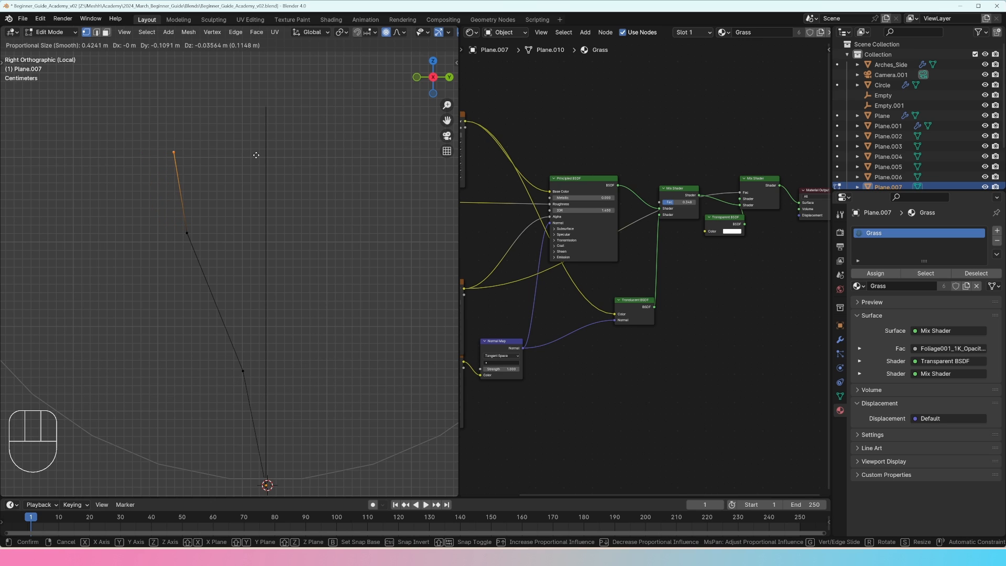
Step: Keep the first blade's bend, then bend the next straight blade (Plane.006) toward positive Y by moving its tip vertices
left_click(256, 155)
key("Tab")
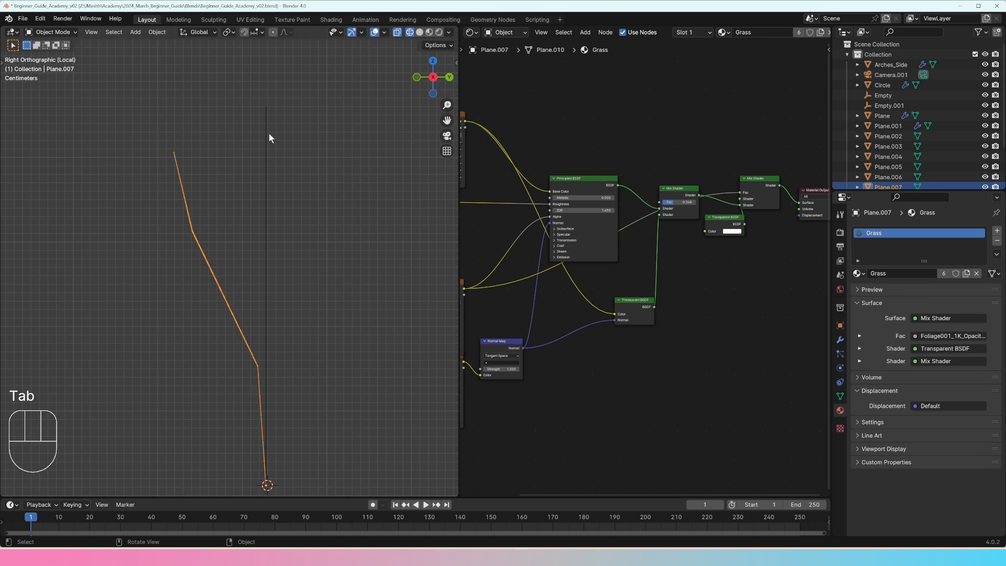
left_click(266, 112)
key("Tab")
key("z")
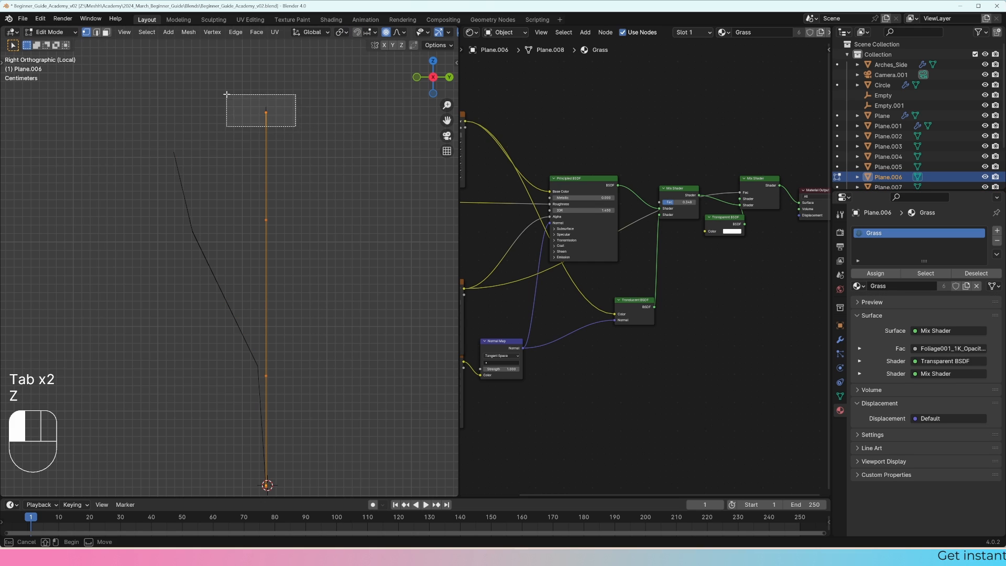
left_click_drag(226, 94, 226, 94)
key("g")
left_click(384, 142)
key("Tab")
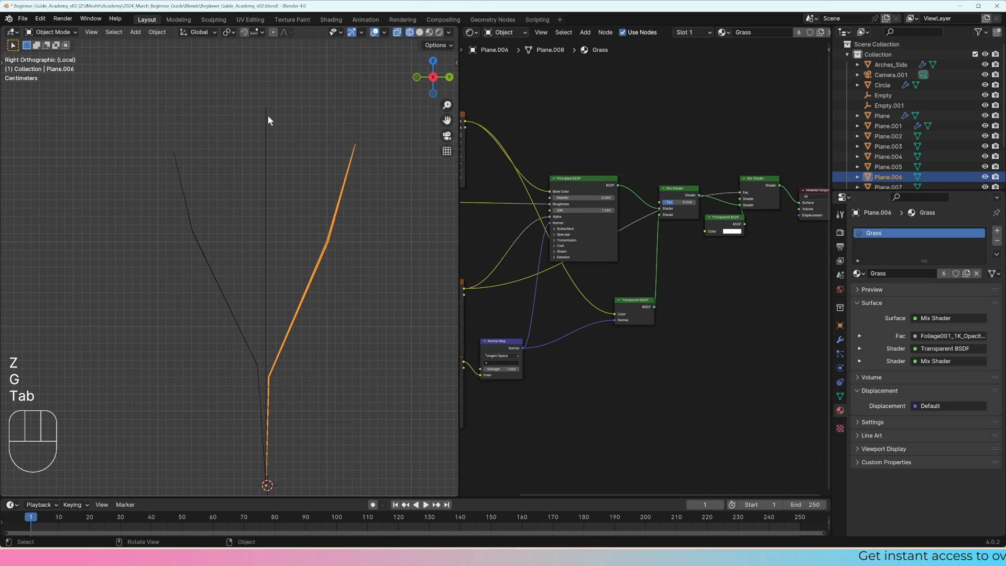
Step: Select the tip vertices of the straight blade Plane.004 and set the proportional editing falloff to Sharp
left_click(267, 115)
key("Tab")
left_click_drag(280, 113, 204, 81)
left_click(406, 32)
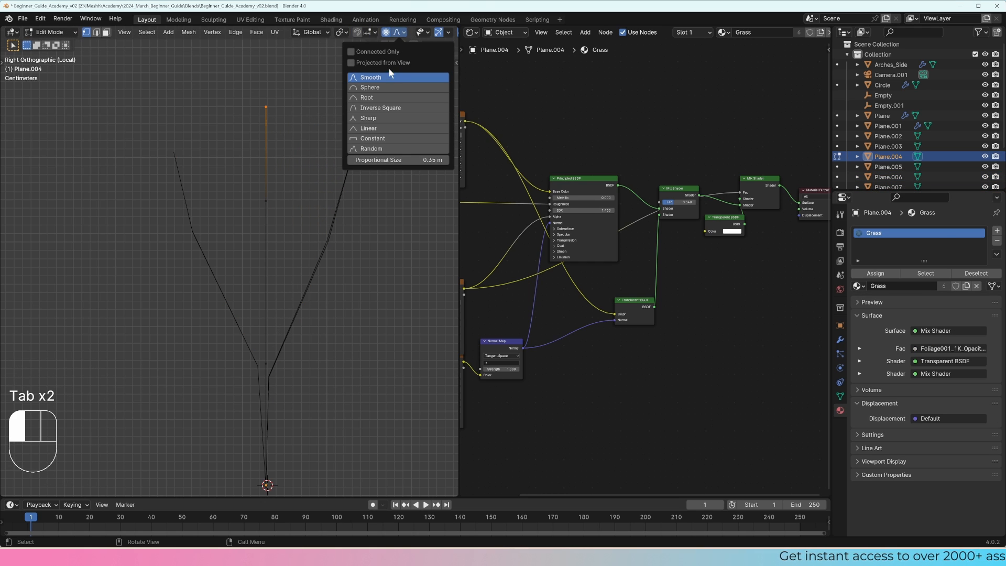
left_click(382, 111)
scroll(334, 121, "down", 1)
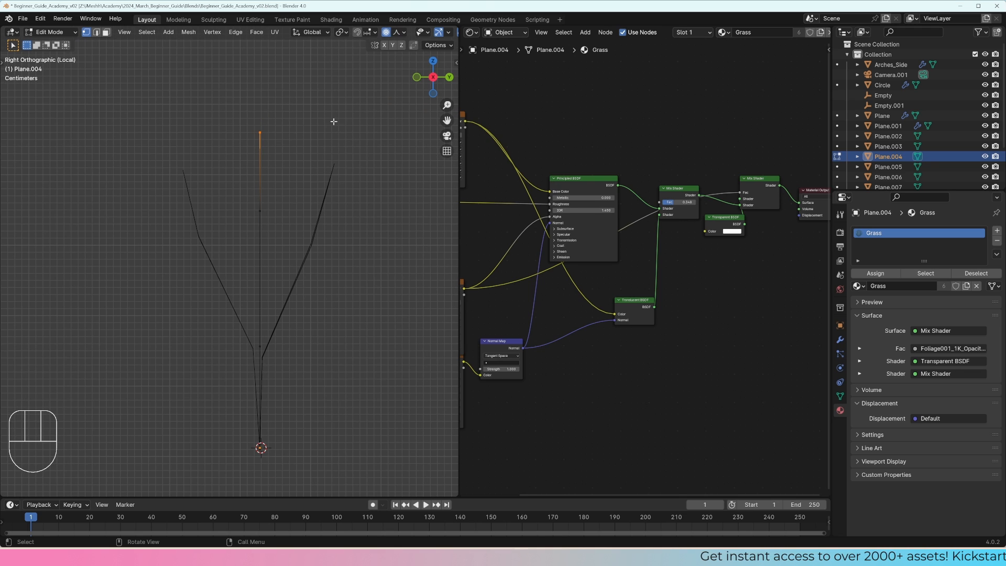
Step: Bend the blade strongly by moving its tip about 0.17 m toward negative Y, plus a further outward and downward move
key("g")
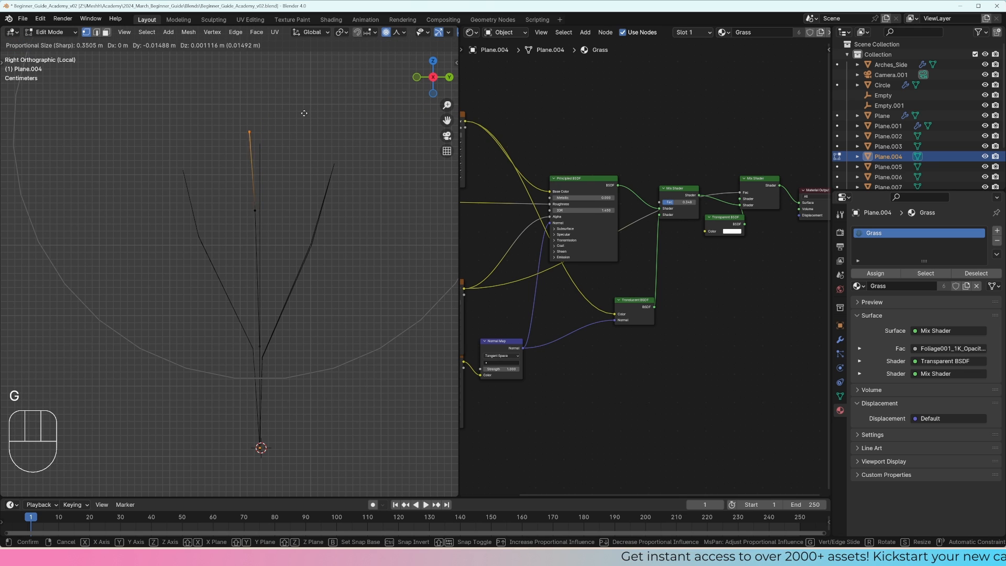
left_click(195, 148)
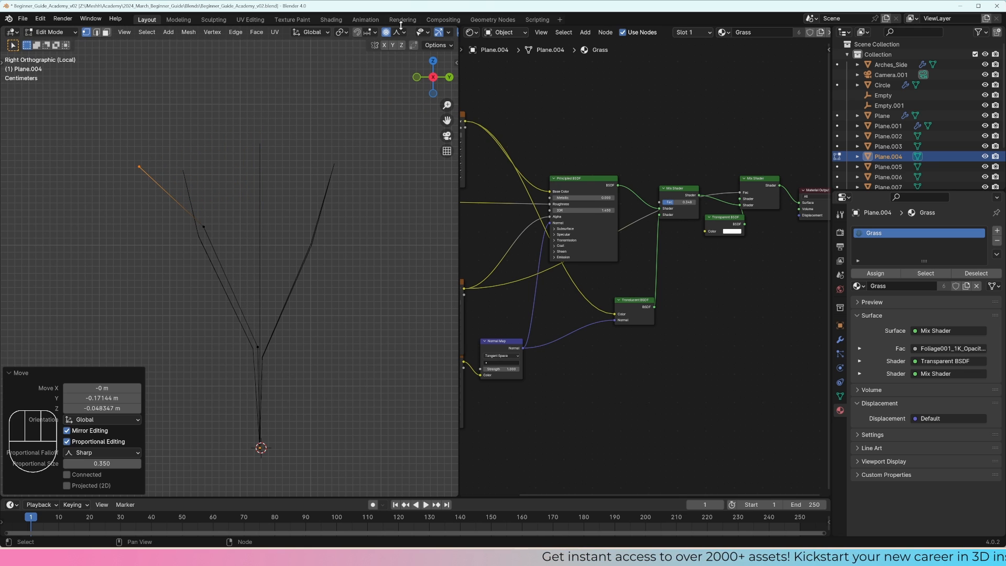
key("g")
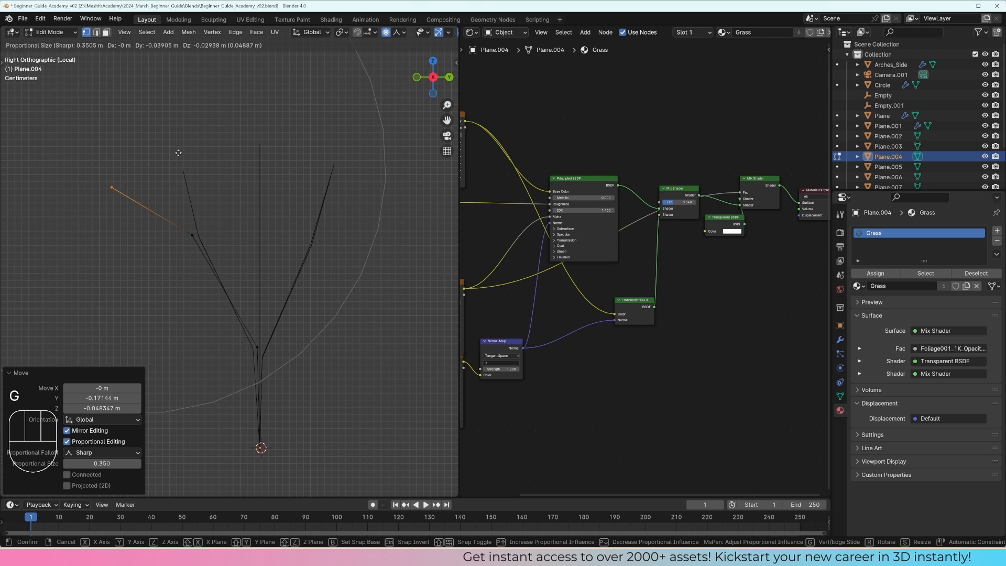
left_click(170, 162)
key("Tab")
Step: Bend the straight blade Plane.008 toward positive Y by moving its tip vertices
left_click(261, 148)
key("Tab")
left_click_drag(280, 156, 247, 127)
key("g")
left_click(335, 142)
key("Tab")
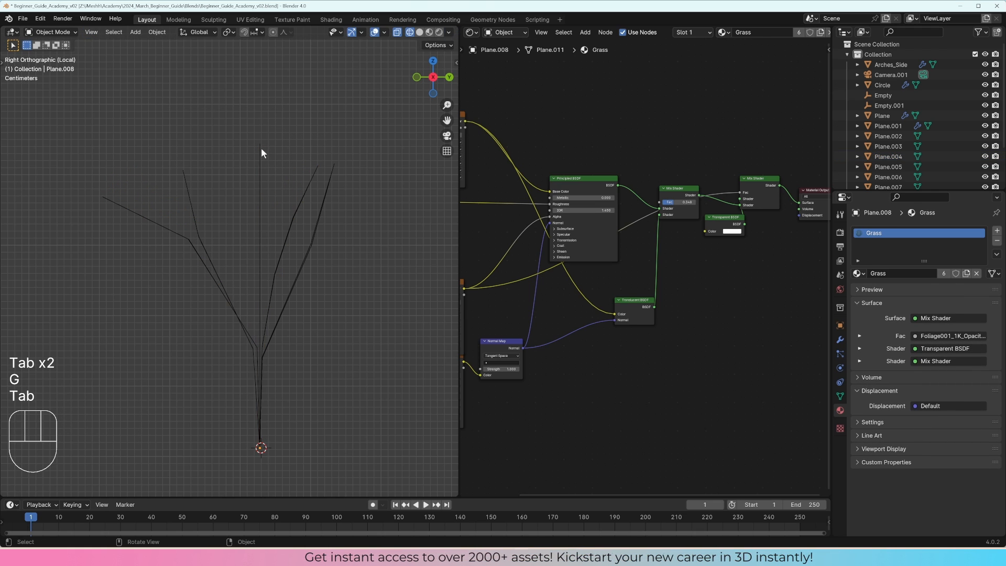
Step: Bend Plane.005 about 0.09 m toward negative Y and downward, then curve only its tip back using a smaller proportional size
left_click(261, 147)
key("Tab")
key("g")
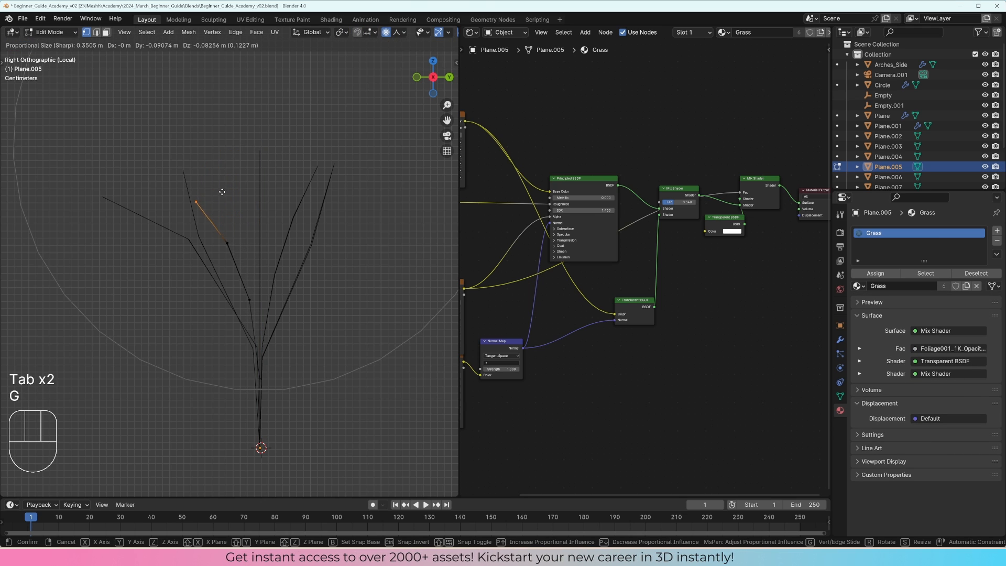
left_click(223, 192)
key("g")
scroll(251, 183, "up", 15)
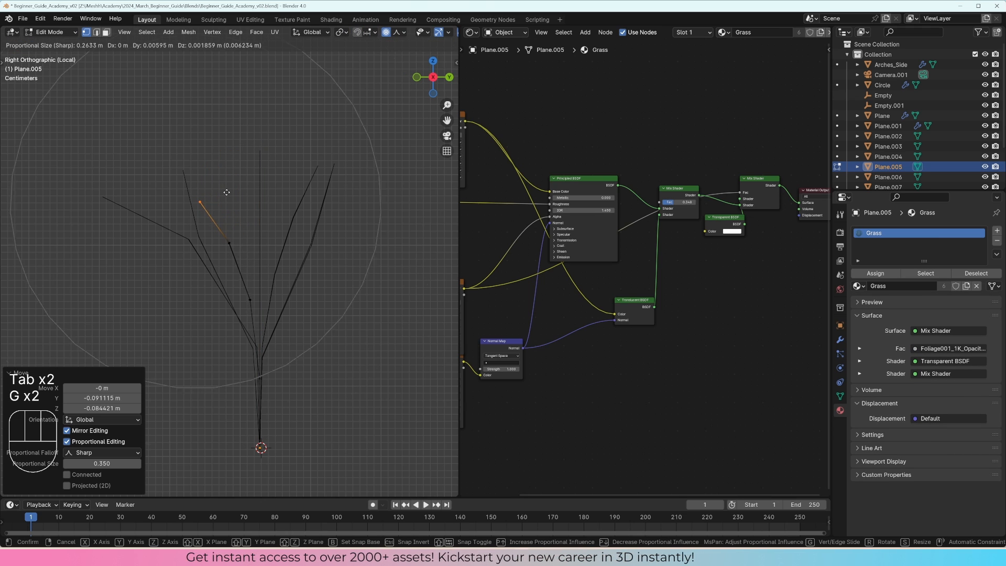
left_click(264, 177)
key("Tab")
Step: Open the last straight blade (Plane.009) for mesh editing and select its tip vertices
left_click(260, 156)
key("Tab")
left_click_drag(276, 163, 220, 119)
Step: Try to bend the last blade far outward and down with a proportional size of about 0.56 m
key("g")
scroll(293, 158, "down", 5)
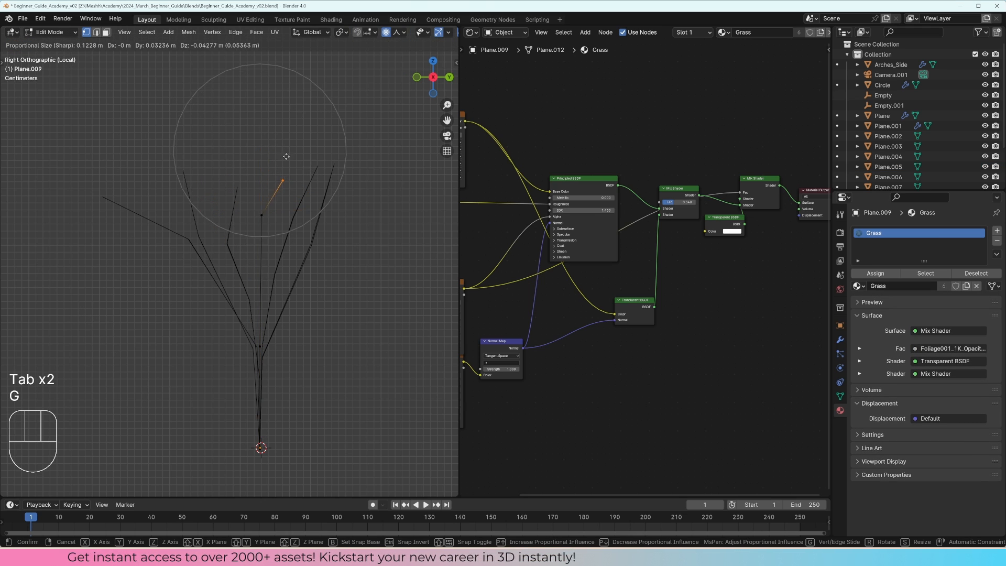
scroll(314, 189, "down", 13)
left_click(356, 224)
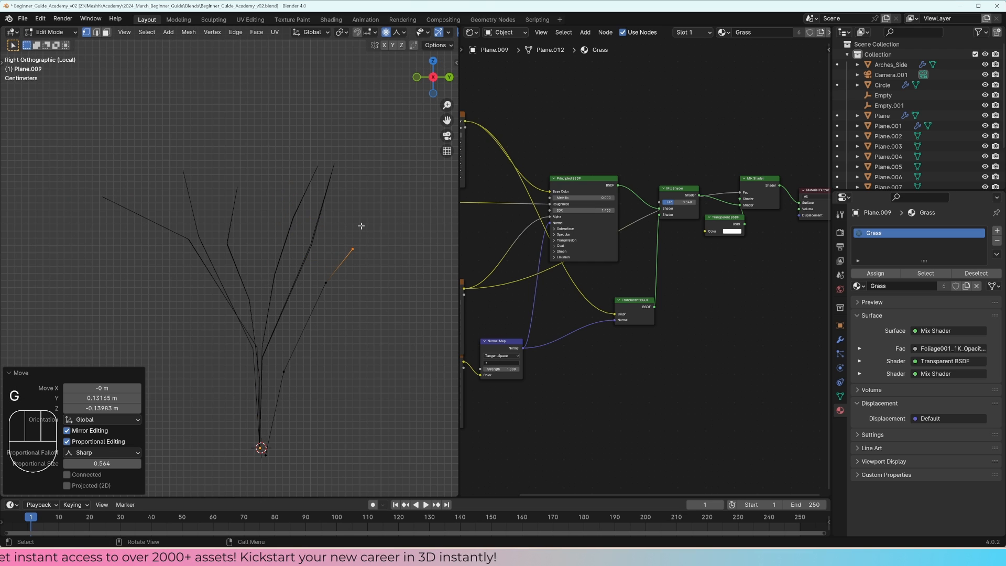
key("ctrl+z")
Step: Bend the last blade toward positive Y with two tip moves, reducing the proportional influence
key("g")
scroll(338, 207, "up", 2)
left_click(339, 208)
key("g")
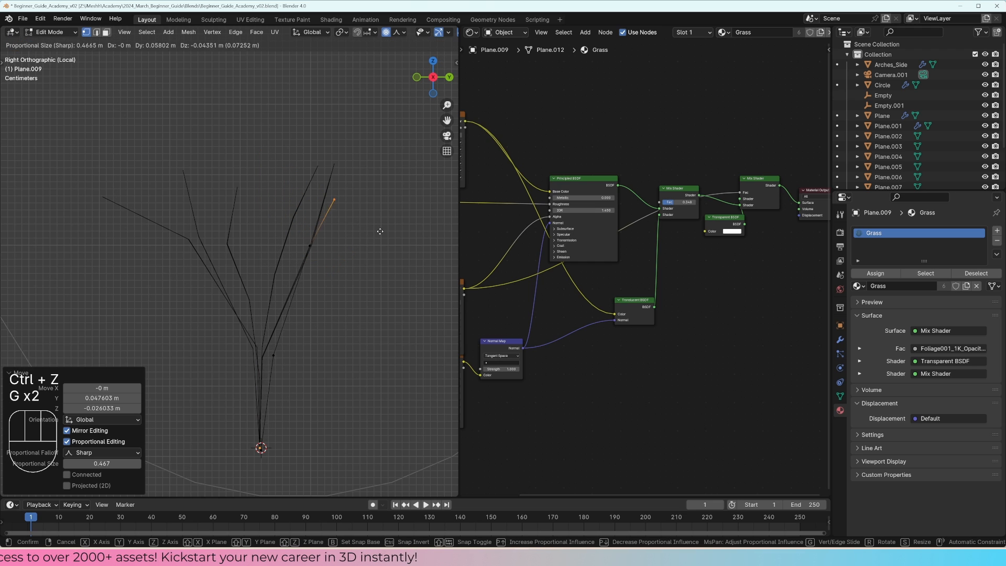
scroll(381, 233, "up", 8)
left_click(383, 235)
Step: Move the last blade's upper middle vertices about 0.037 m along Y and 0.028 m down to round the bend
left_click_drag(339, 252, 296, 227)
key("g")
left_click(313, 241)
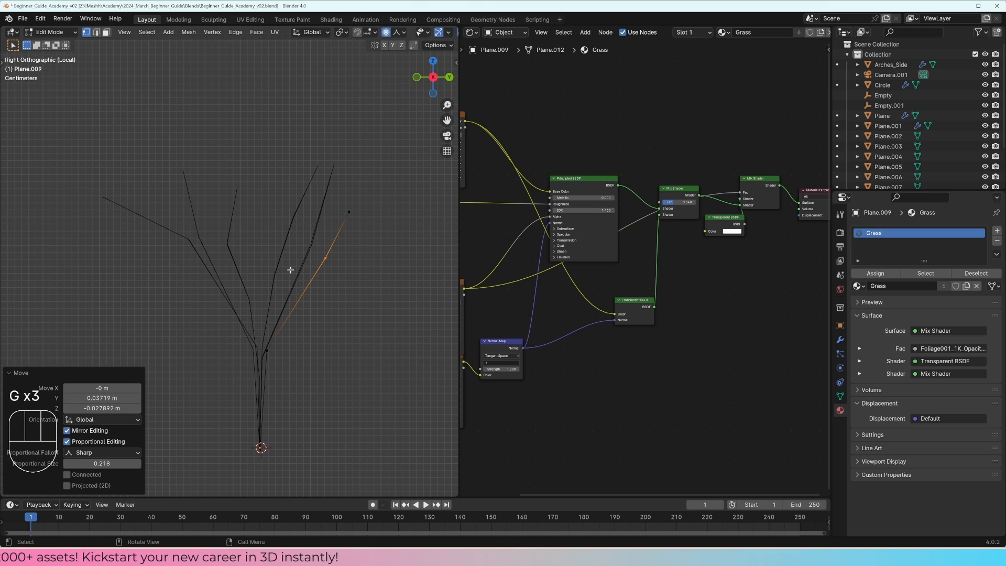
key("Tab")
Step: Display the blades in solid shading and, in the front view, move the tip of the third blade slightly sideways
left_click(303, 249)
mouse_move(304, 250)
middle_mouse_down()
mouse_move(334, 279)
mouse_move(328, 256)
middle_mouse_up()
key("z")
left_click(438, 283)
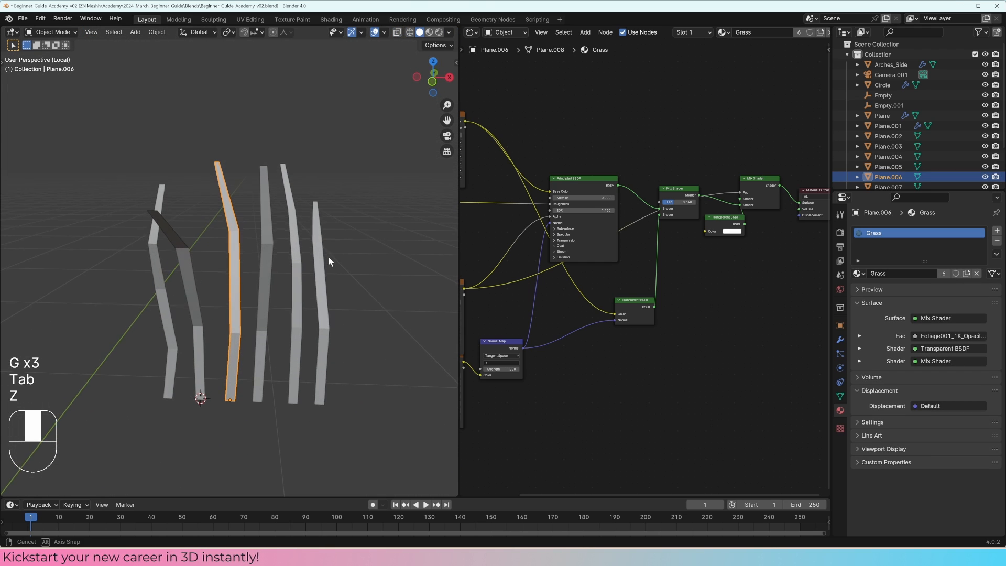
middle_click_drag(270, 241, 265, 215)
key("Tab")
key("KP_1")
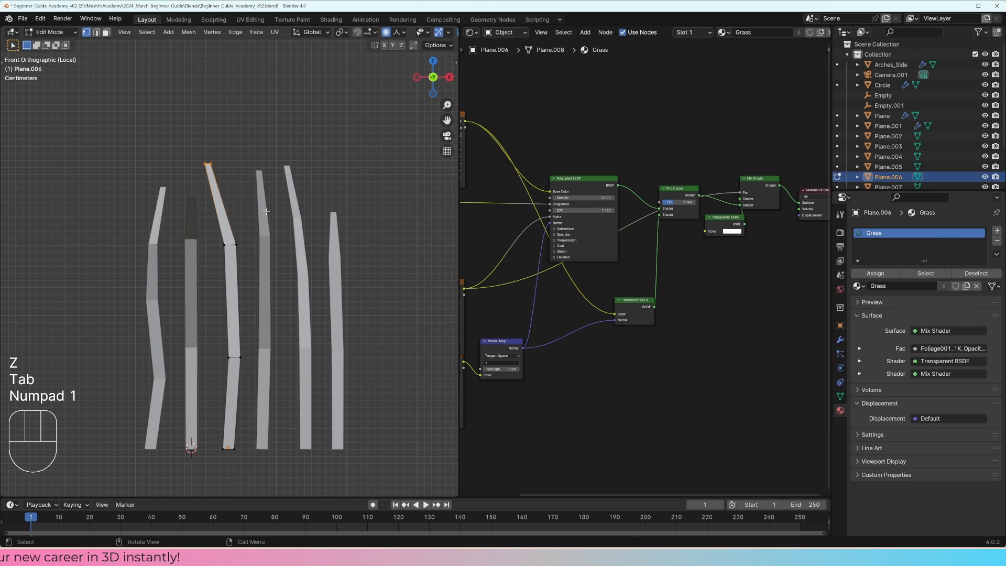
key("g")
left_click(269, 211)
key("Tab")
Step: Bend the fifth blade's tip about 0.07 m toward positive X in the front view
left_click(291, 200)
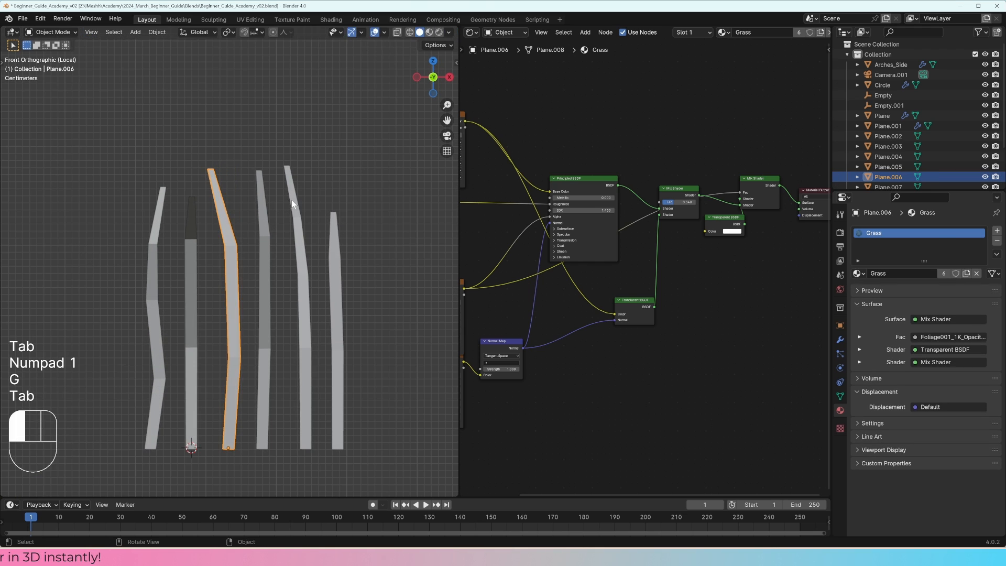
key("Tab")
key("Tab")
left_click(293, 201)
key("Tab")
key("g")
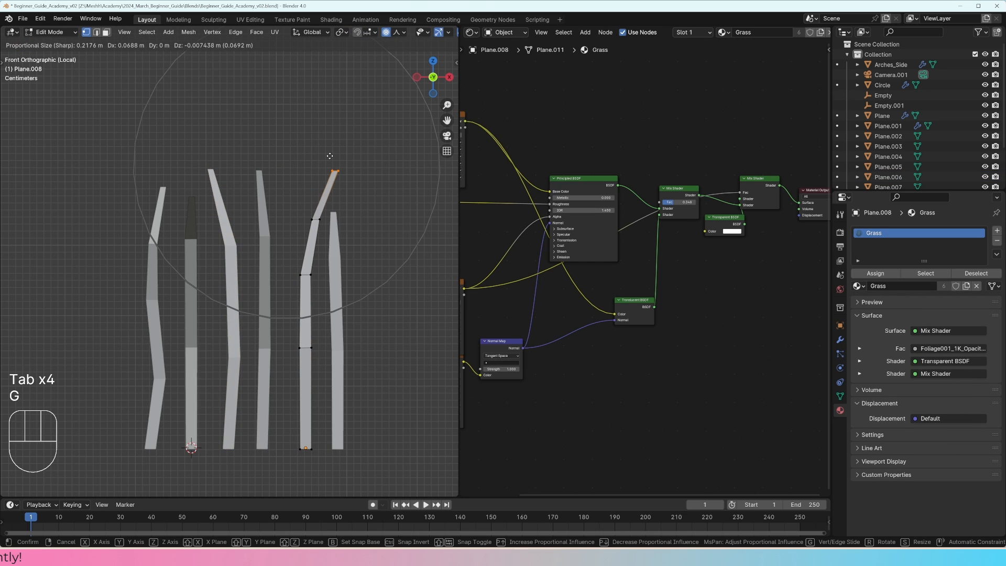
left_click(330, 156)
key("Tab")
Step: Bend the sixth blade's tip about 0.023 m toward negative X so it crosses its neighbour
left_click(334, 258)
key("Tab")
key("g")
left_click(314, 203)
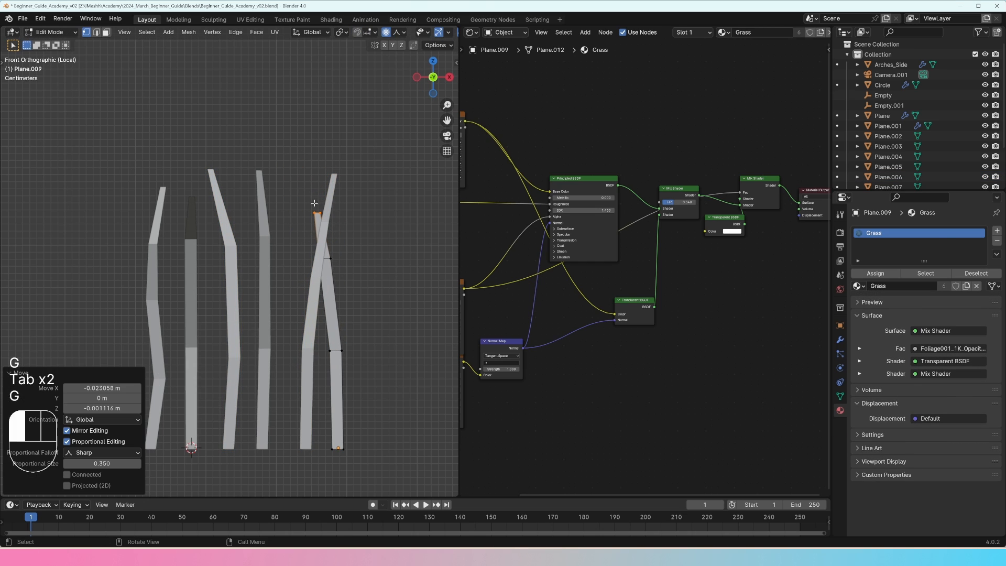
key("Tab")
Step: Move the fourth blade's tip about 0.03 m toward positive X and 0.04 m down
left_click(271, 199)
key("Tab")
key("g")
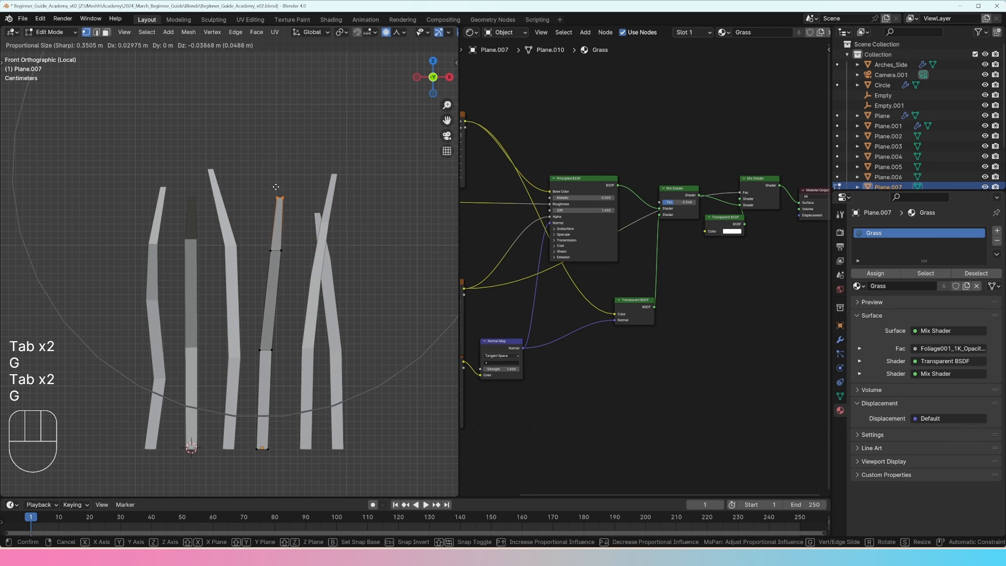
left_click(275, 187)
key("Tab")
Step: Bend the tip of the first blade in the row outward toward negative X
left_click(161, 208)
key("Tab")
key("g")
left_click(137, 192)
key("Tab")
Step: Rotate the first blade by about 76.5° around Z in the top view
middle_click_drag(137, 192, 243, 288)
key("KP_7")
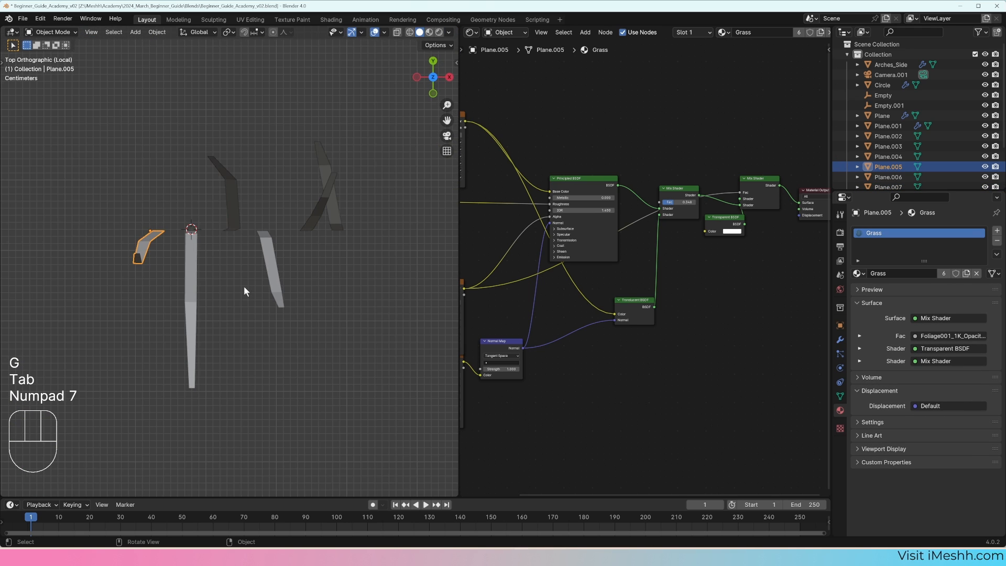
key("r")
left_click(158, 313)
middle_click_drag(159, 314, 238, 226)
key("KP_7")
Step: Move Plane.006 and the long blade Plane.004 next to the rotated blade to start a tuft
left_click(240, 209)
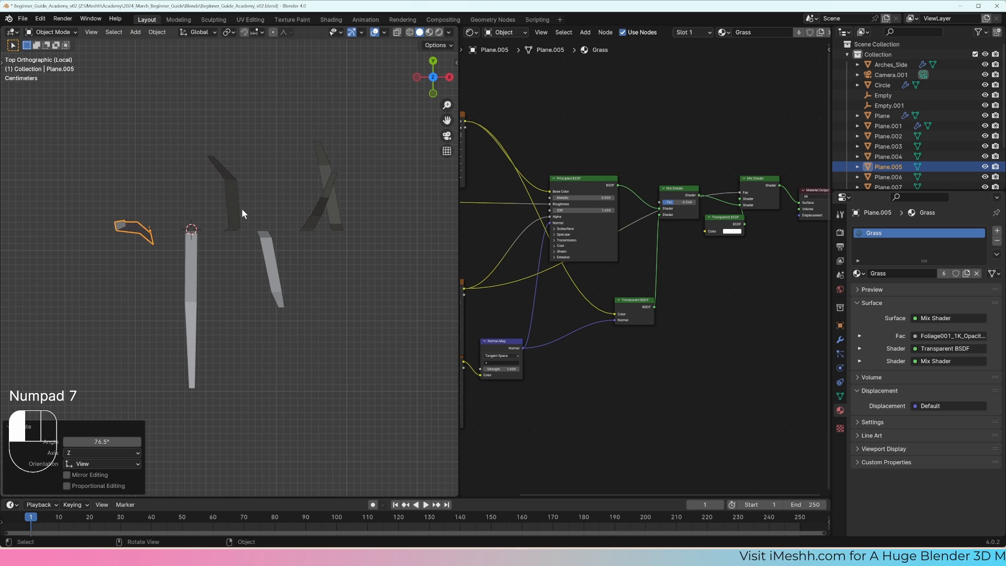
key("g")
left_click(177, 213)
left_click(189, 242)
key("g")
left_click(163, 256)
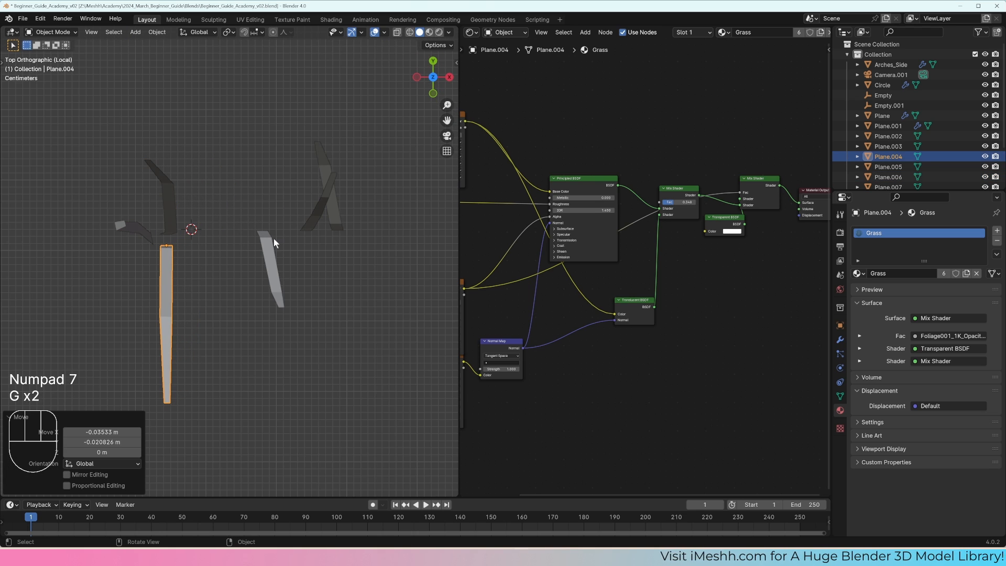
Step: Move Plane.007 to the tuft's base and rotate it so it points diagonally outward
left_click(270, 241)
key("g")
left_click(192, 260)
key("r")
left_click(248, 193)
key("g")
left_click(242, 183)
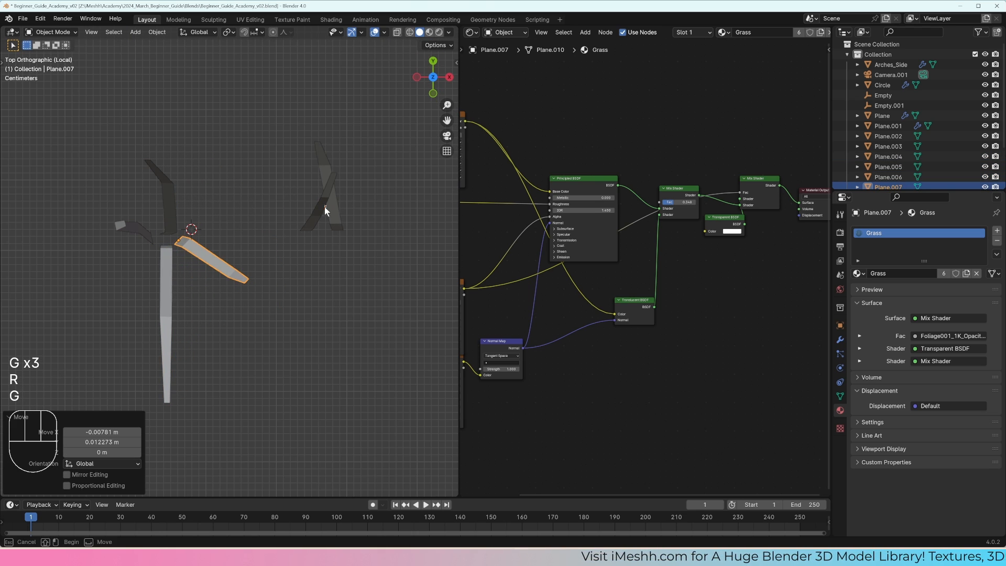
Step: Move Plane.008 to the tuft's centre and rotate it to fan out on the positive X side
left_click_drag(325, 206, 318, 210)
key("g")
left_click(204, 208)
key("r")
left_click(322, 222)
Step: Move Plane.009 into the tuft and rotate it to fan outward in the gap beside Plane.006
left_click(330, 199)
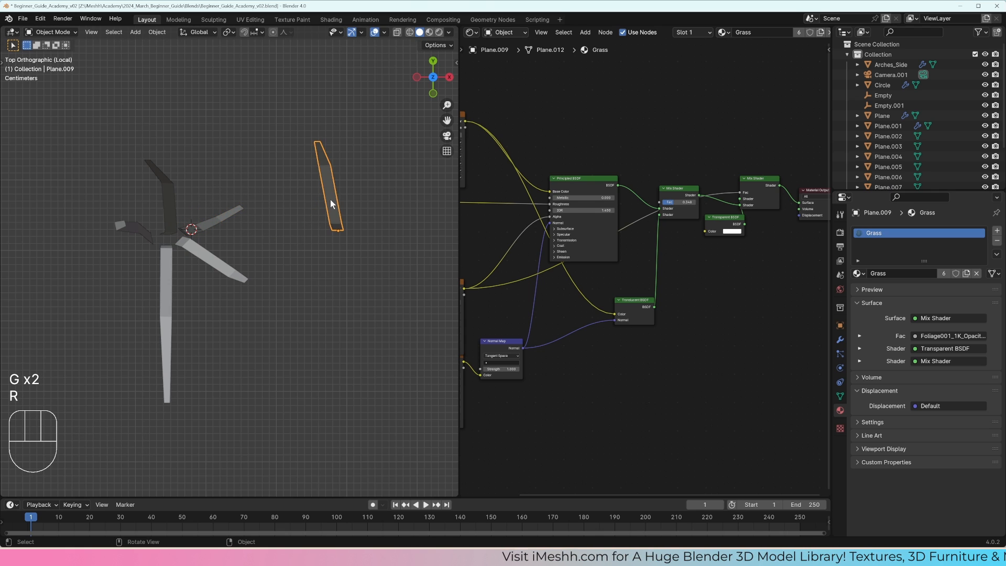
key("g")
left_click(154, 205)
key("r")
left_click(222, 123)
key("g")
left_click(229, 116)
key("r")
left_click(252, 164)
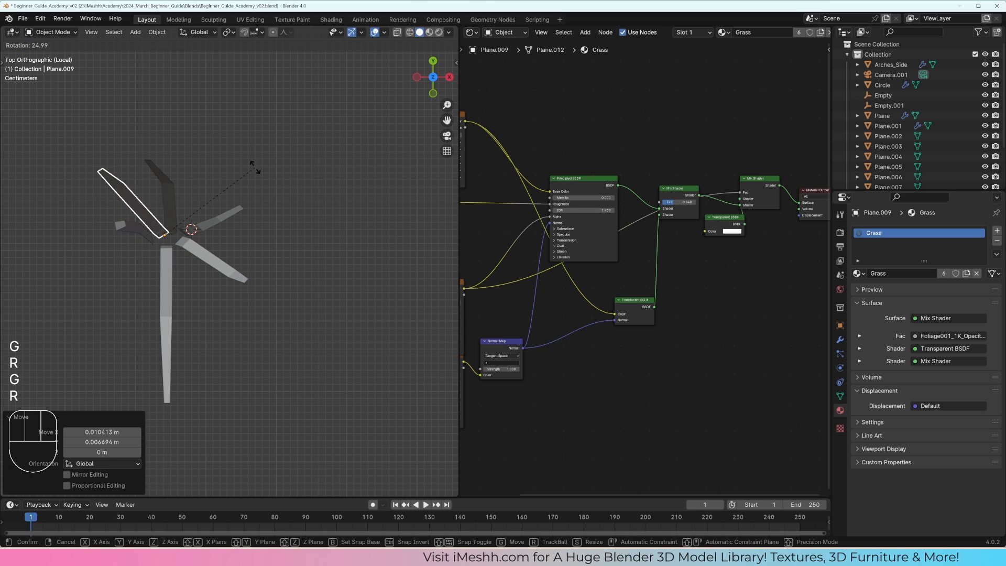
Step: Select all blades of the tuft and duplicate them in place
middle_click_drag(252, 164, 352, 262)
key("a")
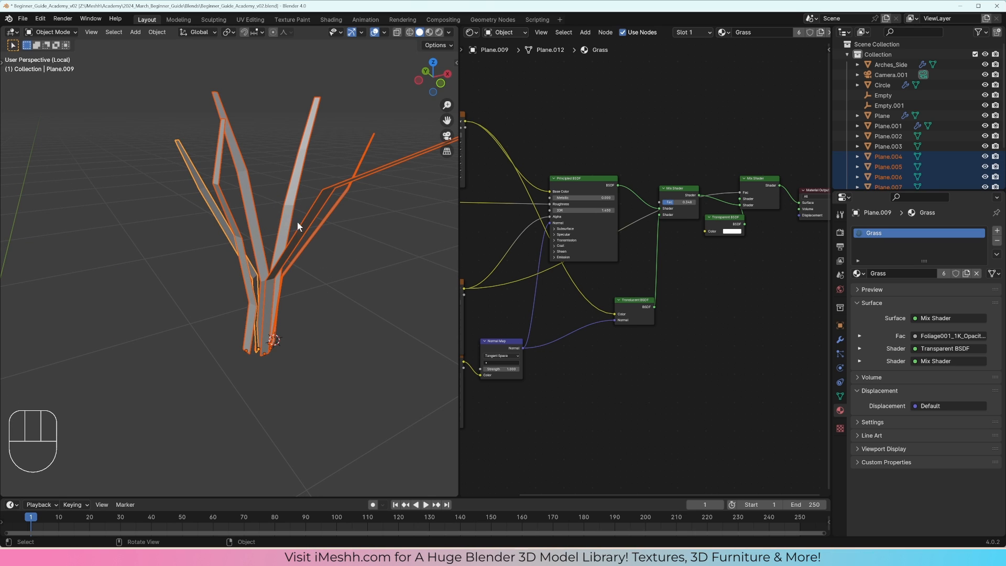
key("shift+d")
right_click(335, 211)
scroll(354, 210, "down", 1)
Step: Rotate the duplicated blades about 90° around Z and scale them down slightly
key("r")
key("z")
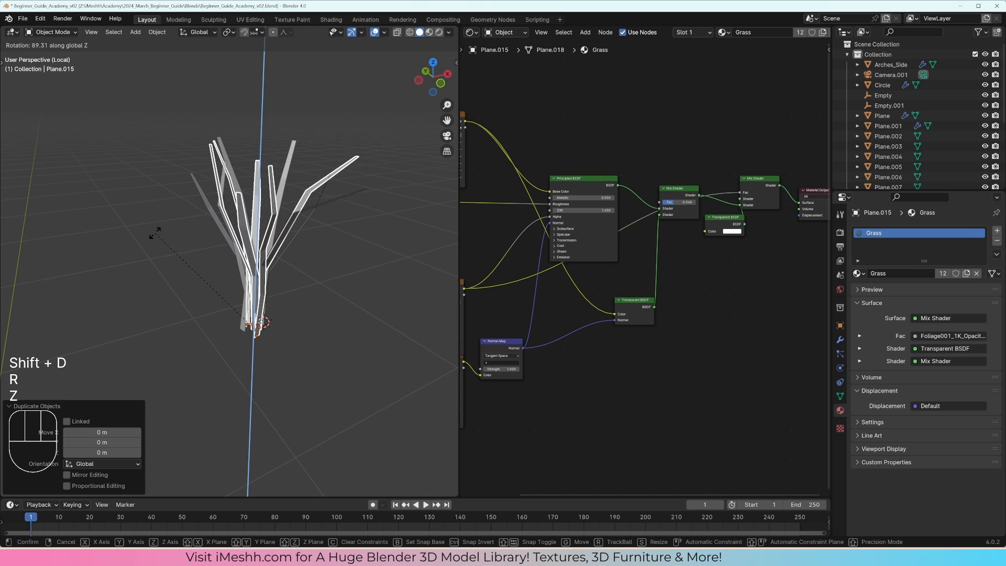
left_click(269, 263)
middle_click_drag(269, 263, 246, 231)
key("s")
left_click(373, 181)
Step: Shift the long duplicated blade slightly outward along X in the top view
left_click(248, 231)
key("KP_7")
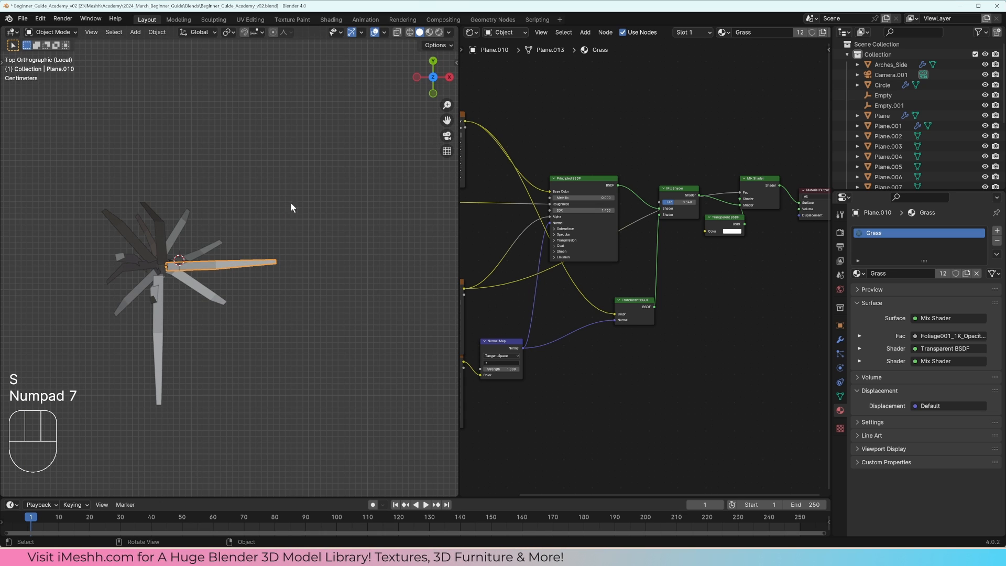
key("g")
left_click(297, 206)
Step: Move Plane.006 about 0.009 m along X and rotate it slightly
left_click(154, 228)
key("g")
left_click(163, 226)
key("r")
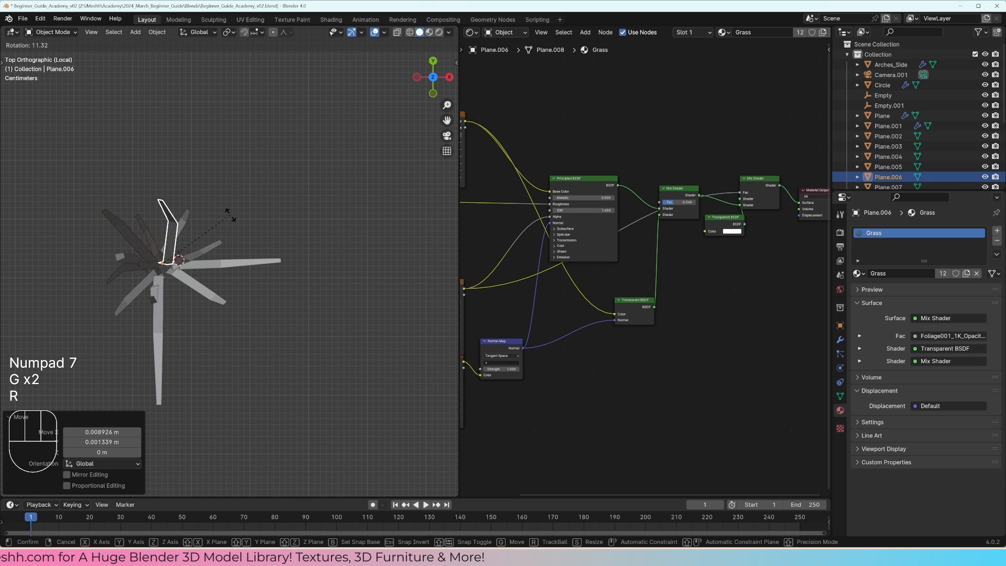
left_click(231, 220)
Step: Rotate the neighbouring blade on the tuft's negative X side to widen its spacing
left_click(136, 232)
key("r")
left_click(245, 194)
Step: Move the short duplicated blade Plane.011 to the other side of the tuft's base and rotate it by -32.4°
left_click(146, 295)
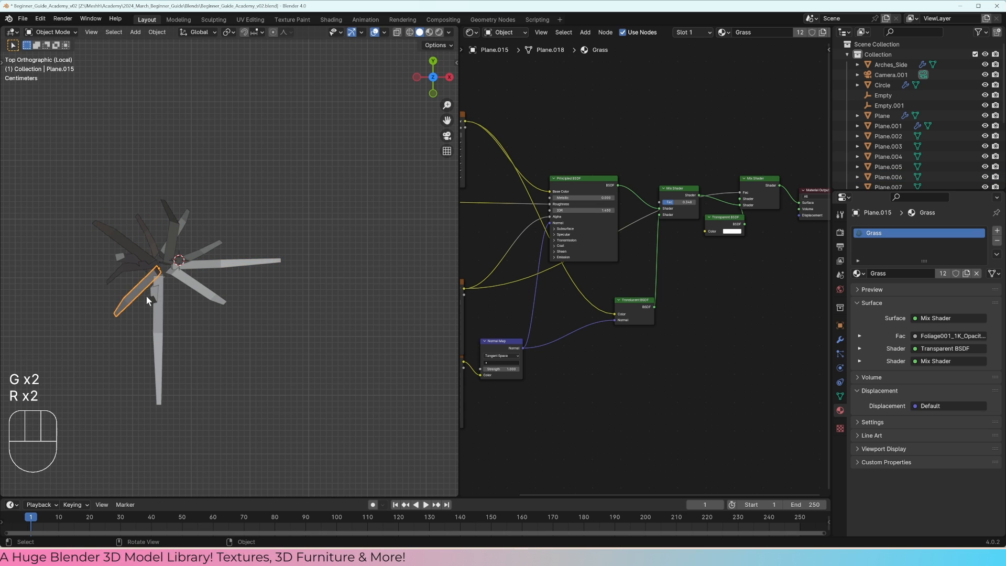
key("g")
left_click(178, 295)
key("r")
left_click(255, 248)
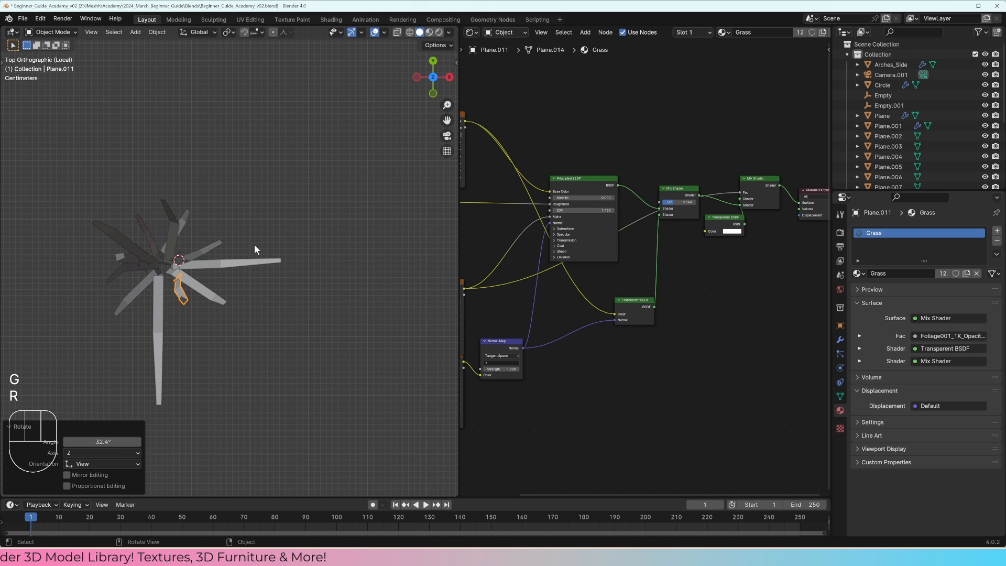
key("g")
left_click(244, 243)
Step: Reposition the bent duplicated blade Plane.012 at the tuft's base in the perspective view
mouse_move(244, 243)
middle_mouse_down()
mouse_move(251, 196)
mouse_move(253, 243)
middle_mouse_up()
left_click(187, 310)
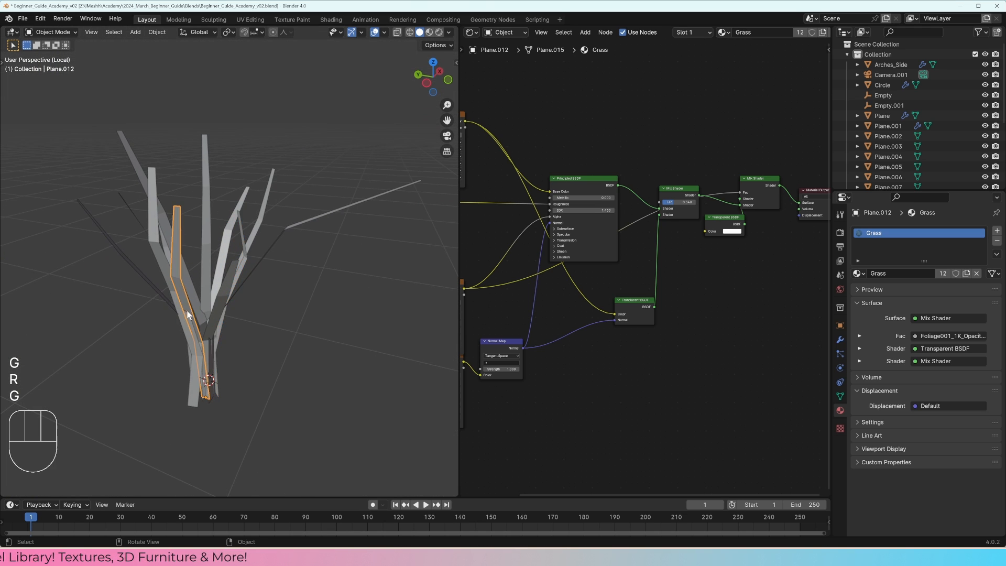
mouse_move(187, 310)
middle_mouse_down()
mouse_move(220, 329)
mouse_move(193, 272)
mouse_move(131, 278)
mouse_move(197, 306)
middle_mouse_up()
key("g")
left_click(233, 328)
Step: Bend blade Plane.005 of the tuft by moving its vertices with proportional editing
key("Tab")
key("Tab")
left_click(172, 240)
key("Tab")
left_click_drag(161, 228, 189, 260)
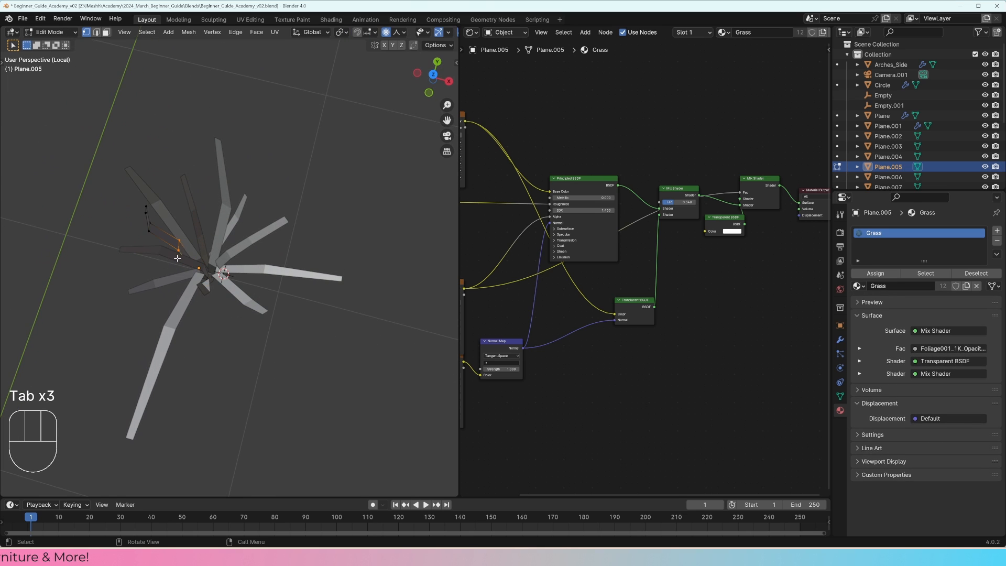
middle_click_drag(218, 257, 239, 335)
key("g")
left_click(227, 205)
key("Tab")
key("Tab")
key("Tab")
key("g")
left_click(269, 280)
Step: Move three individual blades around the tuft's base closer to its centre
left_click(246, 298)
key("g")
left_click(247, 370)
left_click(244, 291)
key("g")
left_click(259, 292)
left_click(232, 288)
key("g")
left_click(240, 278)
Step: Tighten the tuft's base by moving Plane.010, a neighbouring blade, and Plane.006, the latter about 0.012 m in X and 0.008 m in Y
left_click(240, 279)
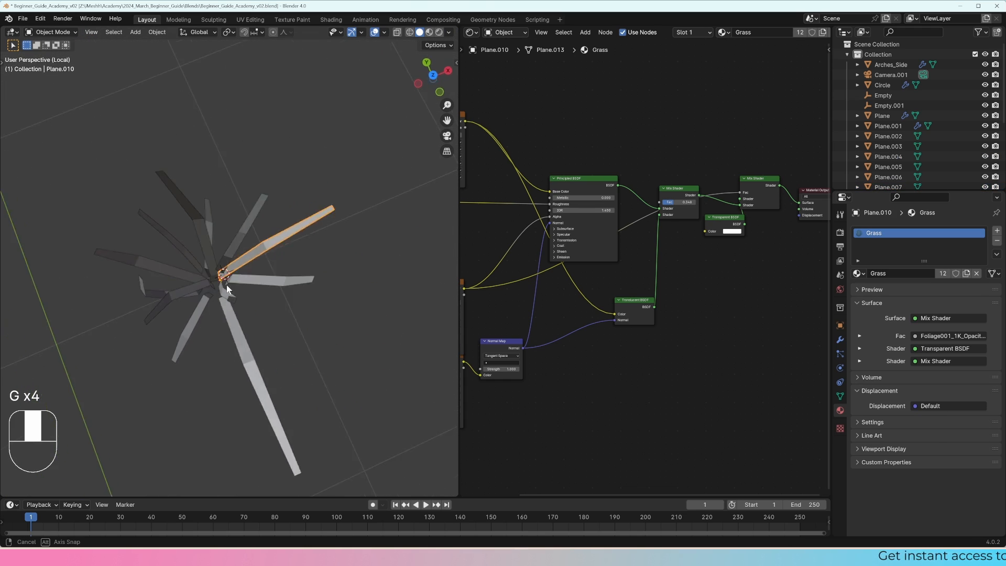
key("g")
left_click(228, 289)
left_click(229, 264)
key("g")
left_click(236, 252)
left_click(216, 251)
key("g")
left_click(221, 244)
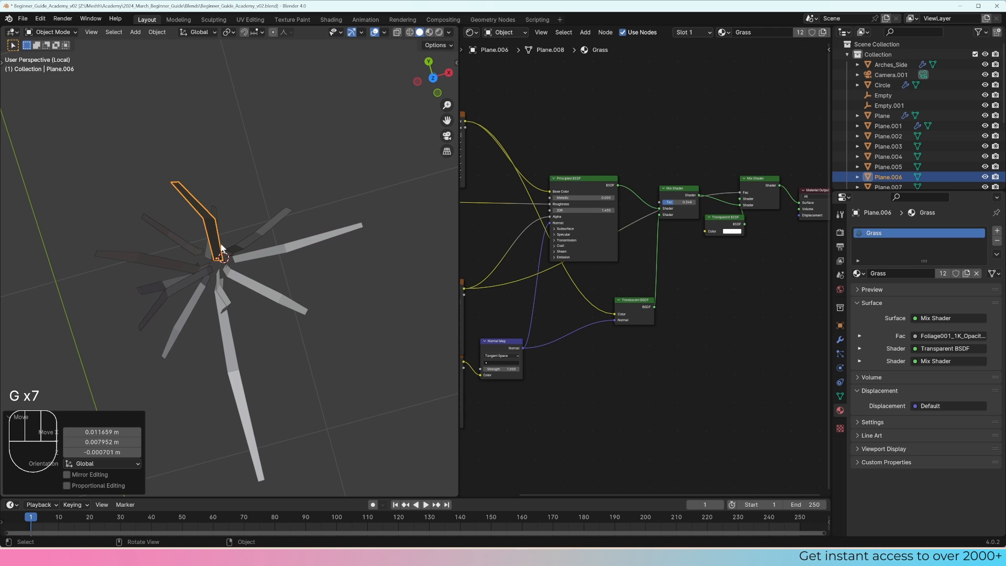
Step: Duplicate the whole tuft and place the copy about 0.41 m away along X
middle_click_drag(221, 247, 230, 197)
key("Tab")
key("a")
key("a")
key("Tab")
middle_click_drag(279, 252, 217, 299)
key("a")
key("shift+d")
key("x")
left_click(353, 320)
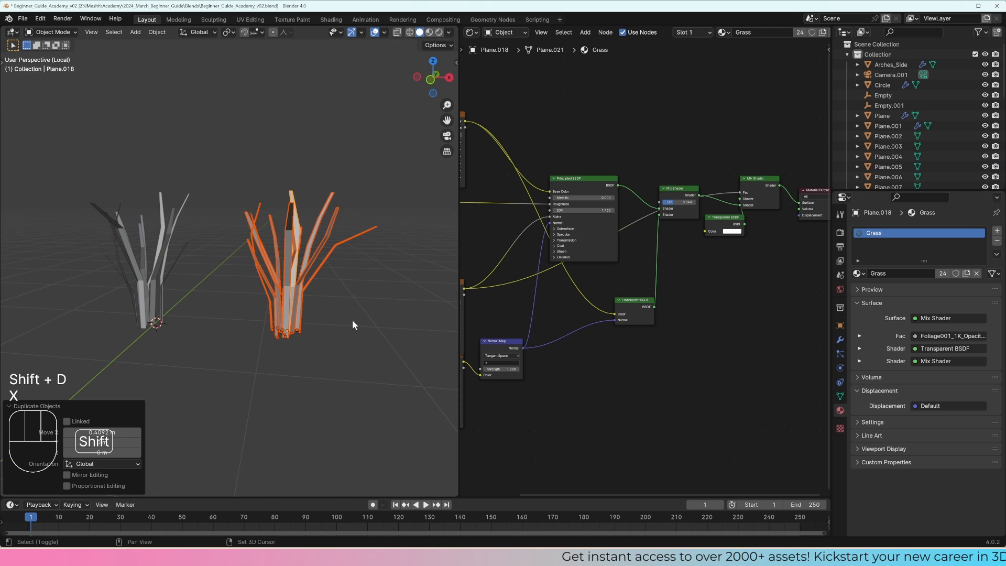
Step: Try to move and rotate blade Plane.020 of the copied tuft in the top view
middle_click_drag(353, 321, 225, 318, "shift")
scroll(225, 318, "up", 3)
middle_click_drag(225, 318, 271, 320)
middle_click_drag(271, 321, 256, 297, "shift")
scroll(258, 297, "up", 1)
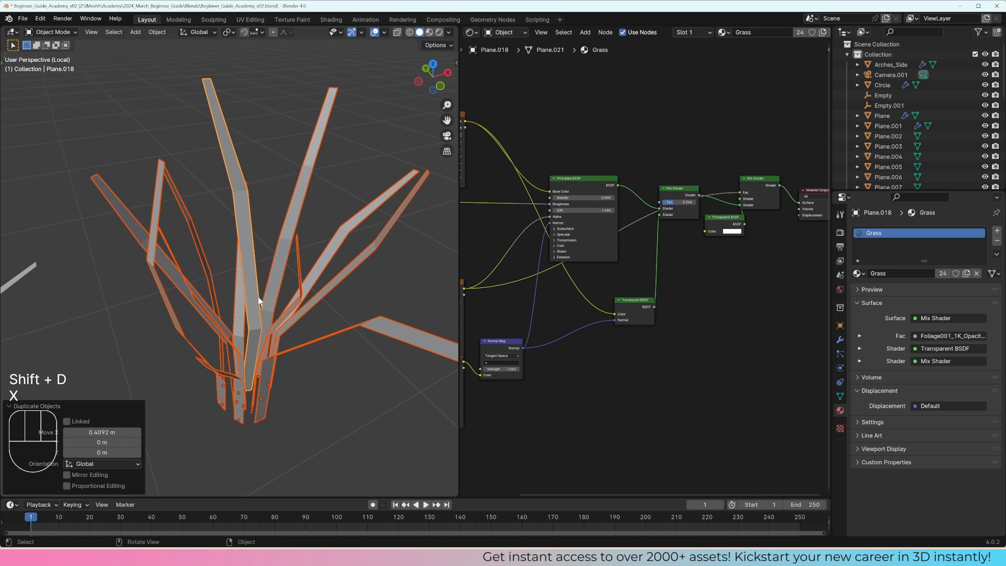
left_click(258, 297)
key("KP_7")
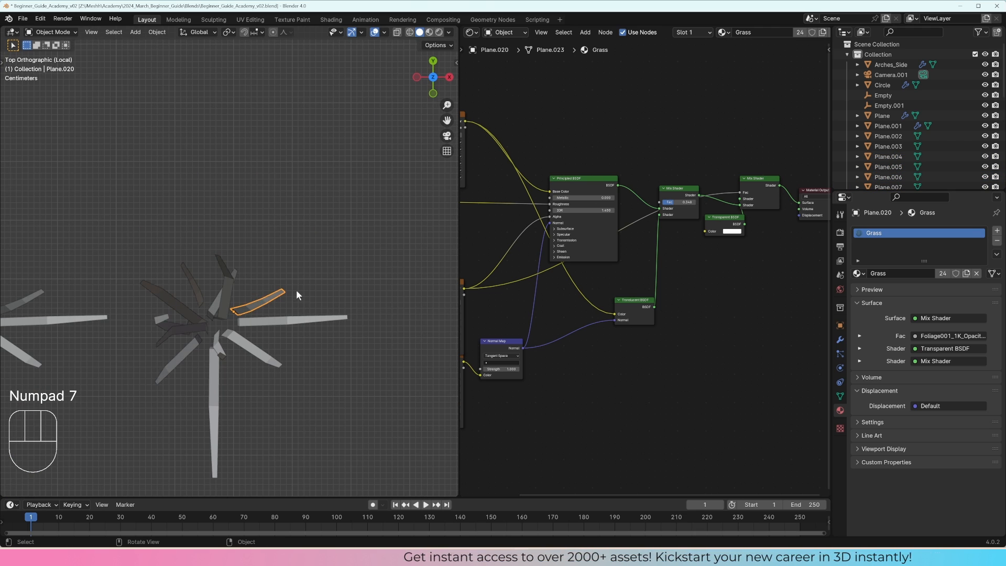
key("g")
key("r")
left_click(238, 297)
key("ctrl+z")
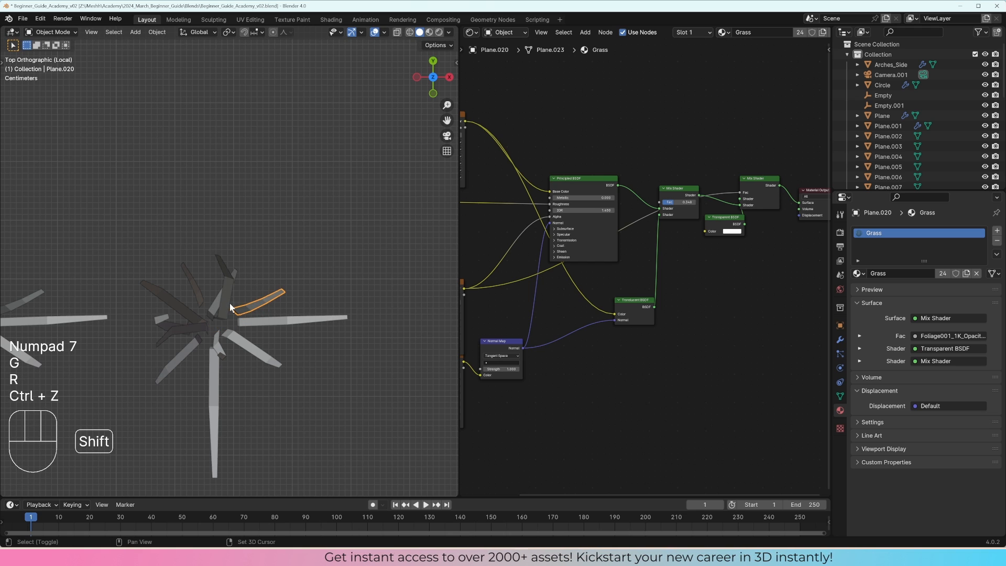
Step: Rotate most of the copied tuft's blades by -117°, scale them down, and adjust their rotation and position around the base
left_click(186, 353, "shift")
left_click(239, 341, "shift")
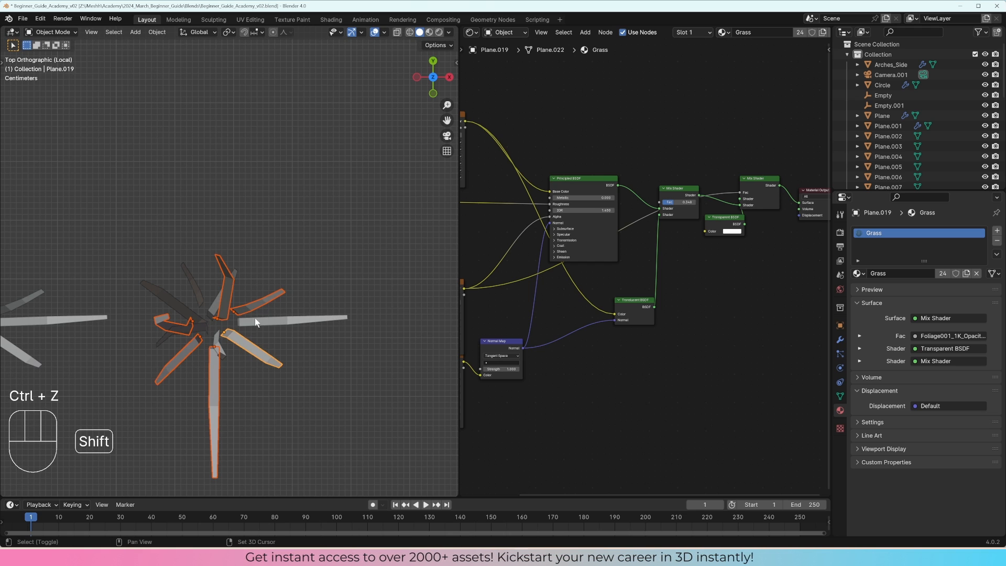
key("r")
left_click(372, 242)
key("s")
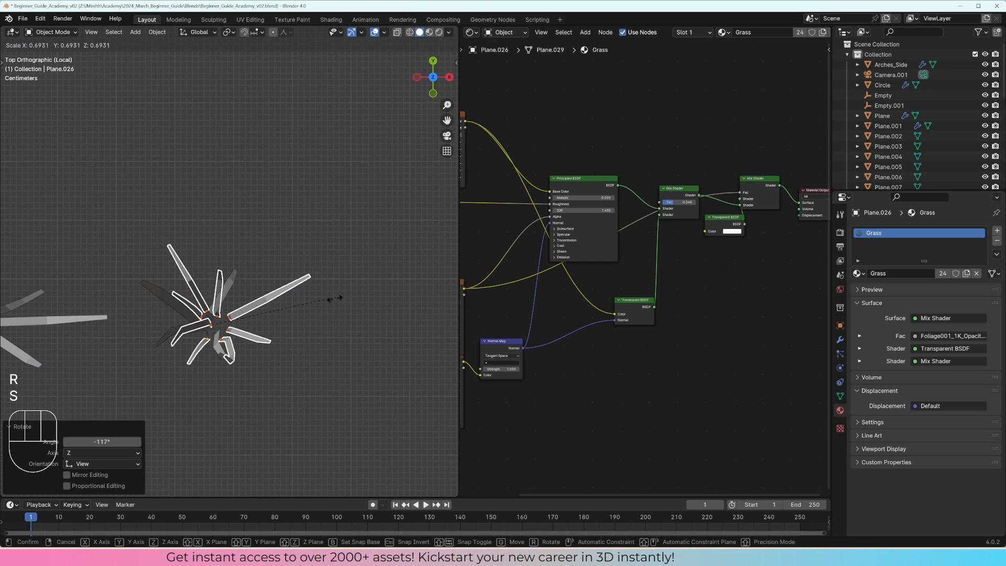
left_click(332, 308)
key("r")
key("g")
left_click(337, 347)
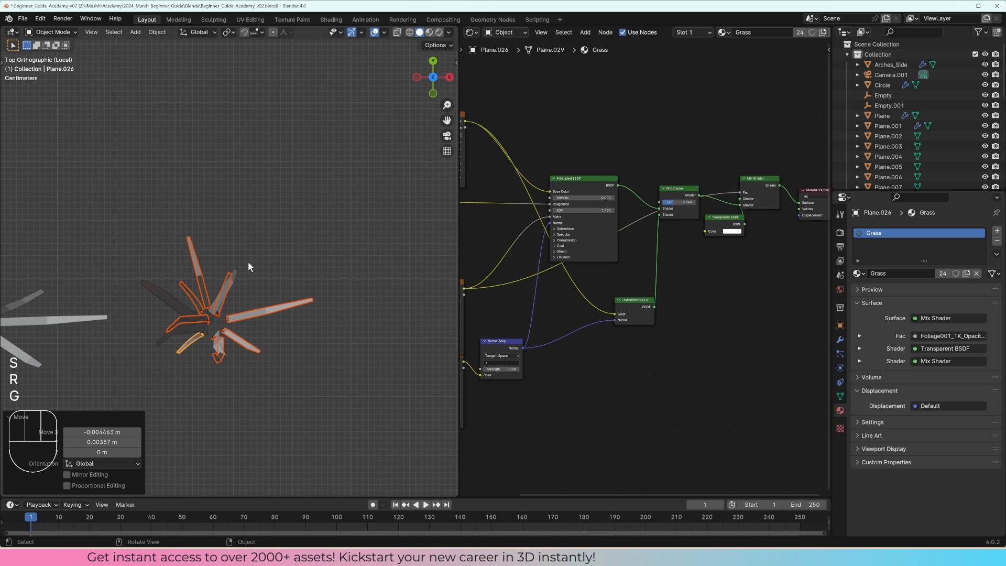
Step: Rotate, move and scale a group of the copied tuft's remaining blades, including Plane.024, to vary the arrangement
left_click(239, 288)
left_click(186, 322)
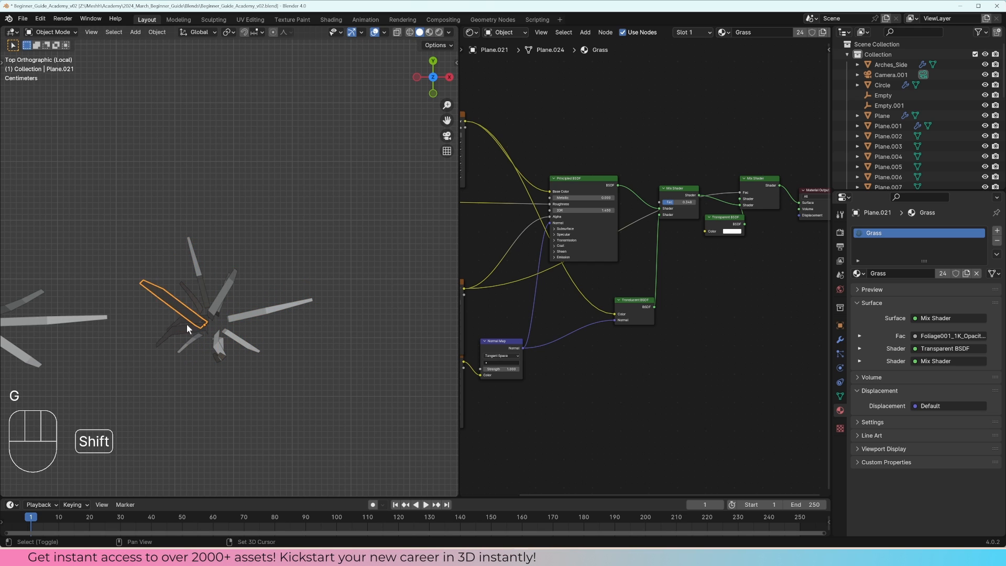
left_click(232, 281, "shift")
key("r")
left_click(285, 347)
key("g")
left_click(288, 338)
key("s")
left_click(285, 319)
Step: Bend Plane.017's tip about 0.049 m in X, -0.075 m in Y and -0.044 m in Z with Sharp proportional editing
mouse_move(292, 291)
middle_mouse_down()
mouse_move(292, 189)
mouse_move(269, 288)
mouse_move(278, 286)
middle_mouse_up()
left_click(265, 289)
left_click_drag(239, 231, 236, 227)
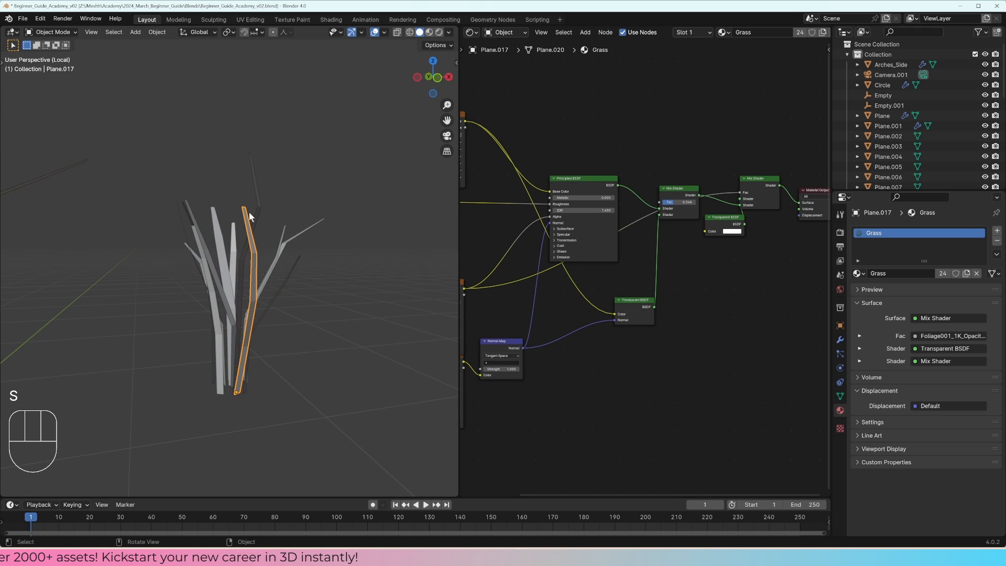
middle_click_drag(249, 216, 300, 213)
key("Tab")
key("g")
scroll(372, 228, "up", 4)
left_click(379, 233)
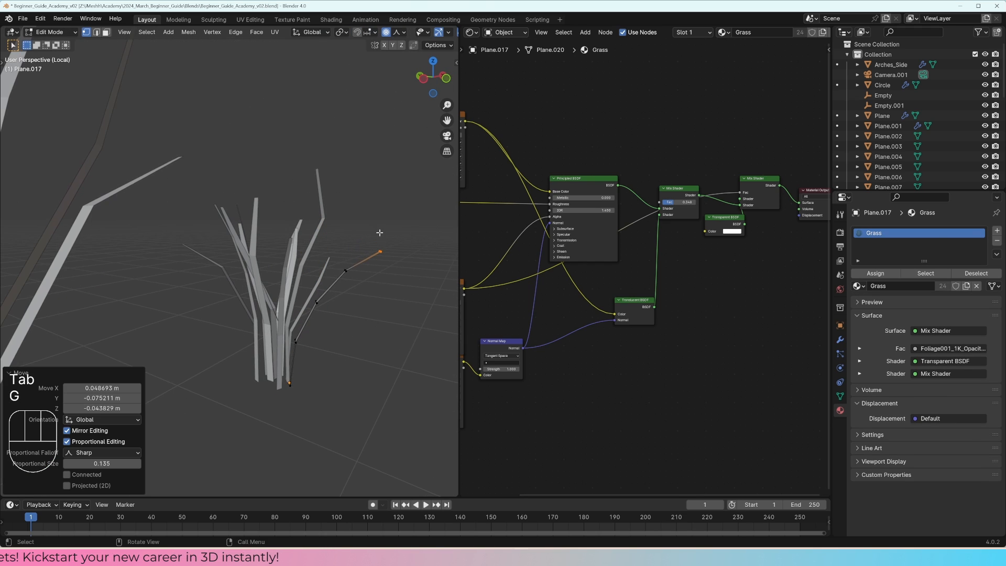
middle_click_drag(379, 233, 336, 231)
key("Tab")
Step: Bend two more blades of the copied tuft by moving their tips with proportional editing
left_click(203, 242)
key("Tab")
middle_click_drag(203, 242, 178, 233)
key("g")
left_click(185, 212)
key("g")
left_click(162, 223)
key("Tab")
left_click(180, 233)
key("Tab")
key("g")
left_click(179, 226)
key("Tab")
Step: Bend the tip of blade Plane.021 outward with proportional editing
left_click(226, 216)
left_click(226, 218)
key("Tab")
middle_click_drag(261, 209, 209, 202)
key("g")
left_click(190, 200)
key("Tab")
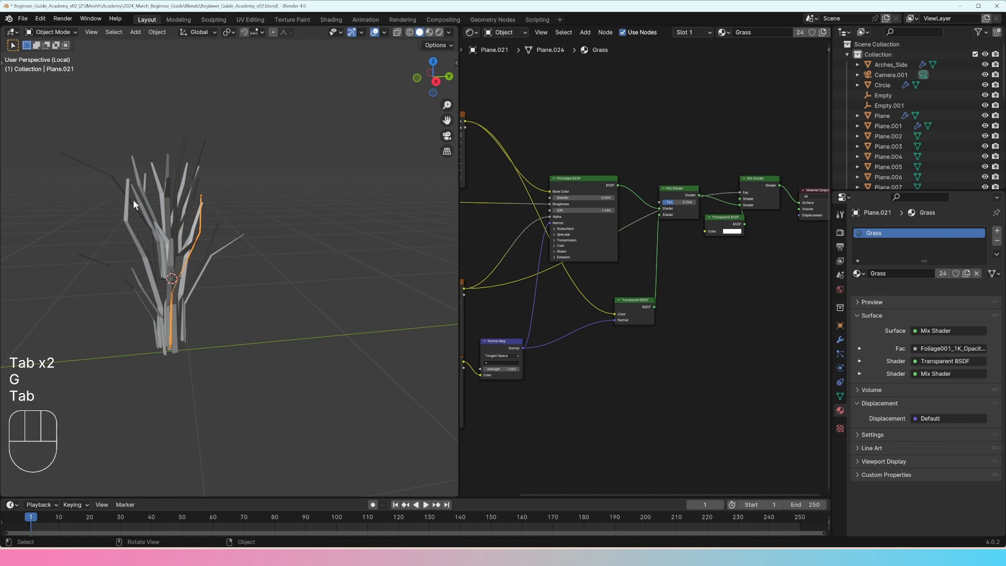
Step: Bend the tip of blade Plane.023 outward and downward with Sharp proportional editing
left_click(130, 201)
middle_click_drag(131, 201, 230, 194)
key("Tab")
middle_click_drag(174, 135, 249, 156)
key("g")
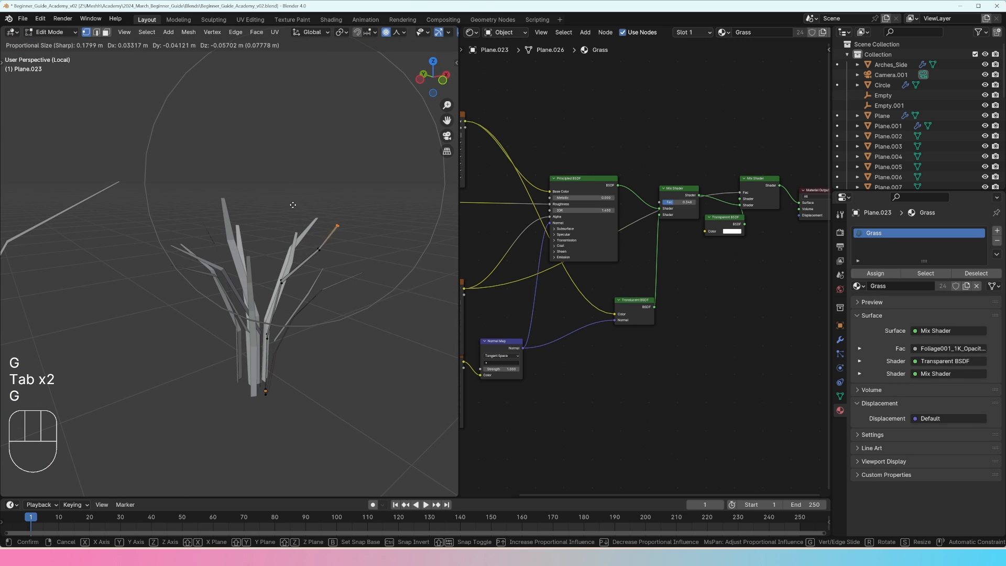
left_click(287, 206)
key("Tab")
Step: Duplicate the entire second tuft along X and rotate the copy about the Z axis
middle_click_drag(314, 238, 278, 296)
scroll(281, 307, "down", 3)
left_click_drag(296, 340, 184, 265)
middle_click_drag(296, 300, 237, 291, "shift")
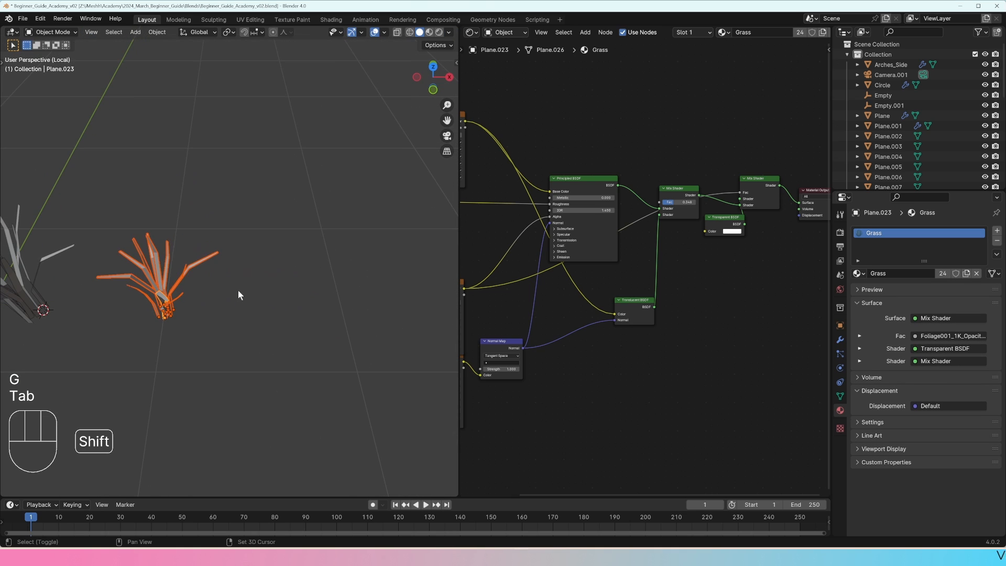
key("shift+d")
key("x")
left_click(347, 294)
key("r")
key("z")
left_click(316, 220)
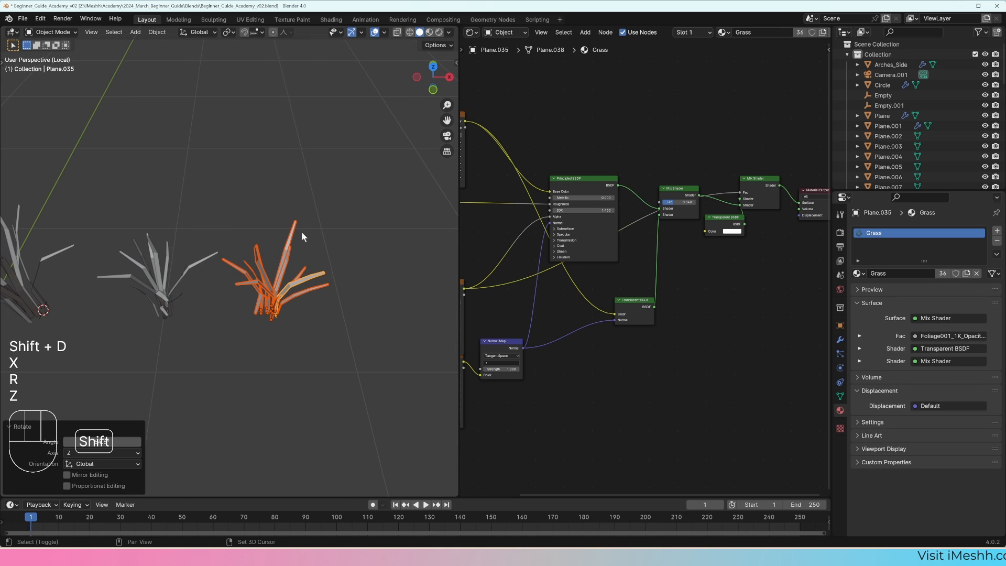
Step: Duplicate a blade of the third tuft in the top view and rotate the copy into a gap around its base
scroll(300, 236, "up", 3)
middle_click_drag(321, 296, 266, 290, "shift")
left_click(290, 266)
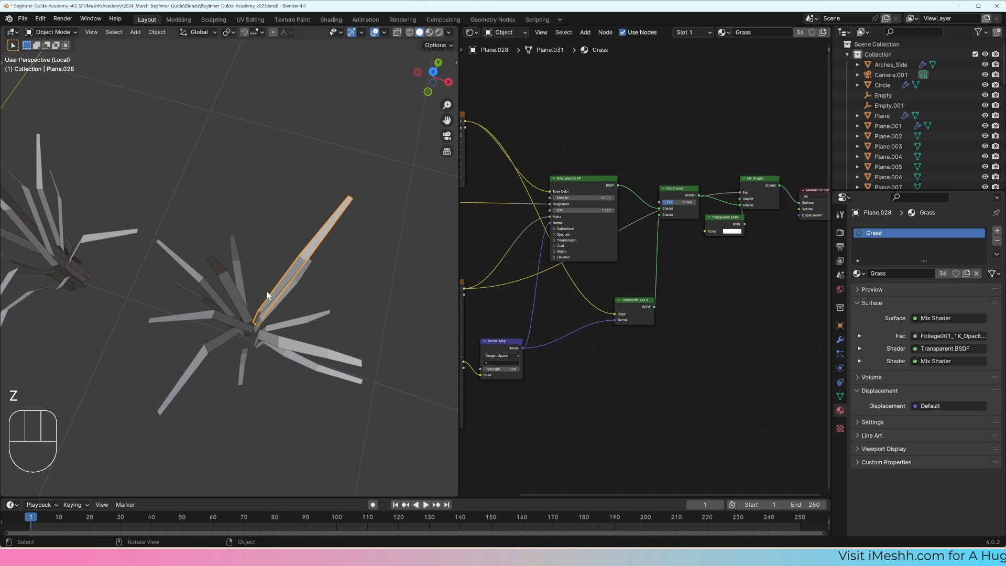
key("KP_7")
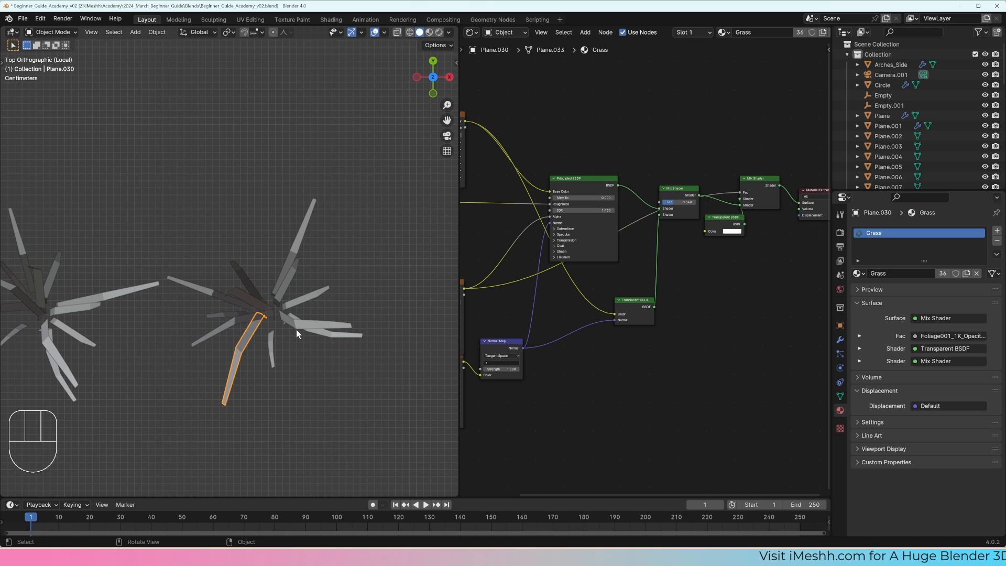
key("shift+d")
scroll(294, 314, "down", 1)
left_click(291, 287)
key("r")
left_click(236, 310)
Step: Duplicate the long straight blade Plane.034, then move and rotate the copy into the gap on the tuft's positive Y side
left_click(218, 287)
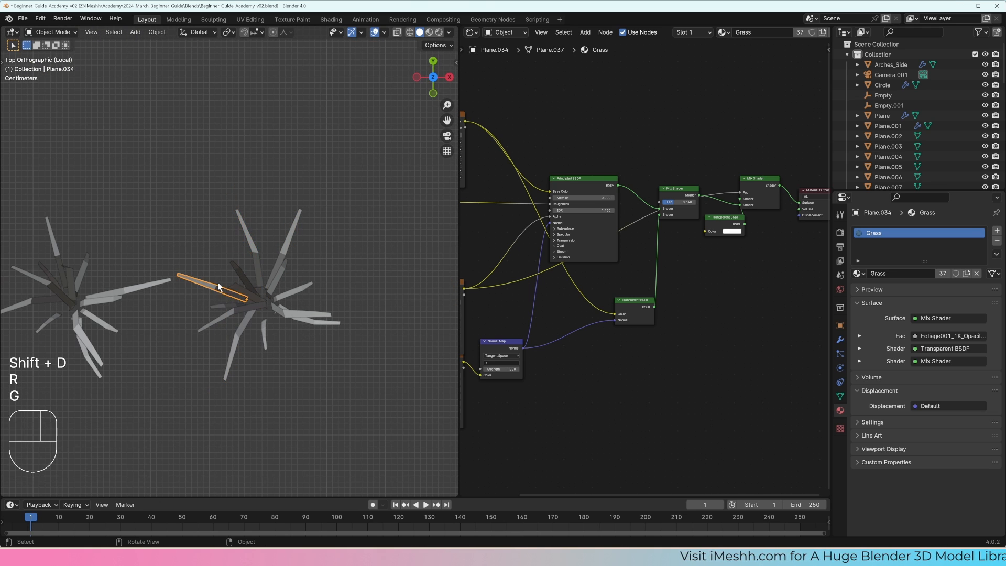
left_click(315, 289)
key("r")
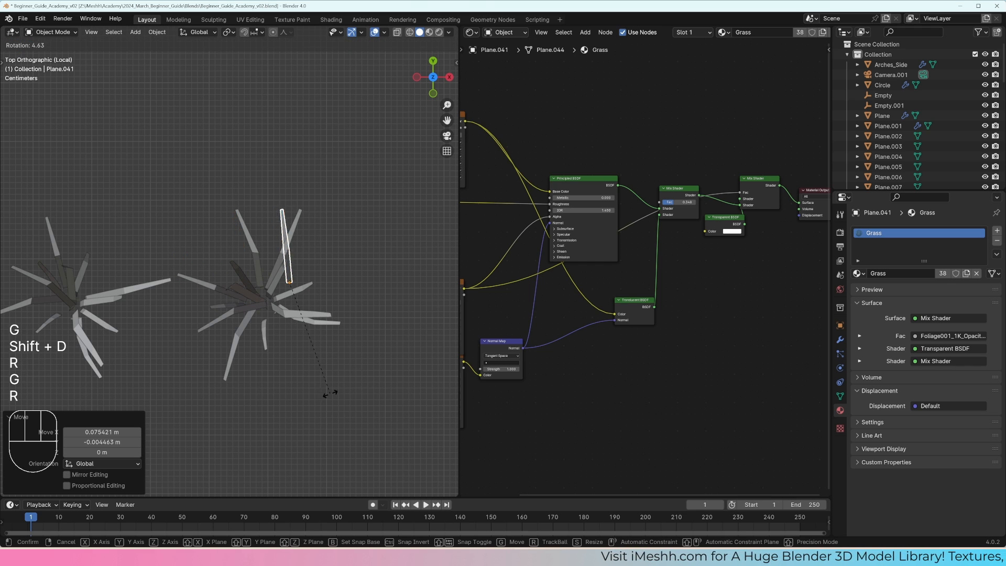
left_click(213, 385)
Step: Duplicate a bent blade as Plane.042, rotate it, and position it at the third tuft's base
key("shift+d")
key("r")
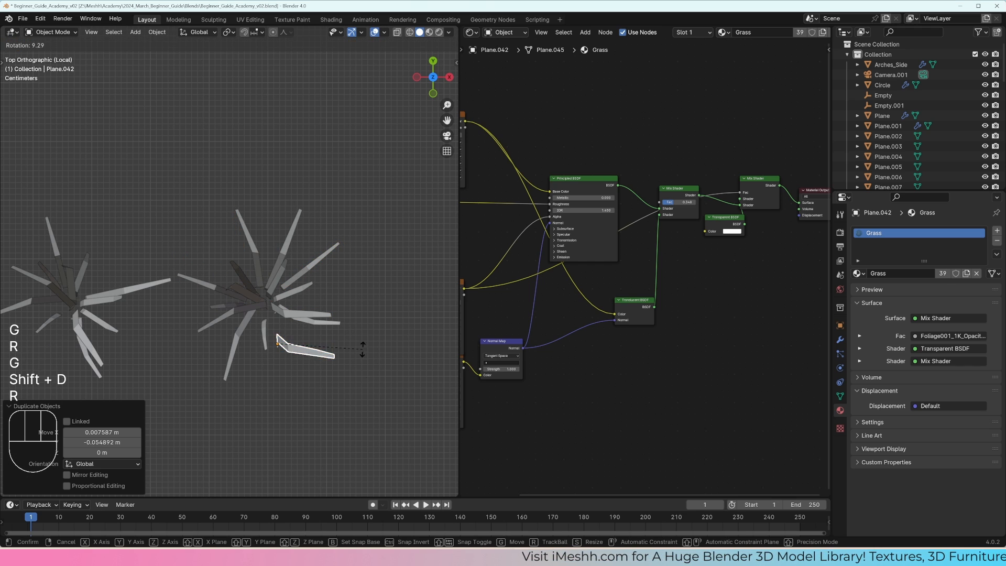
key("g")
left_click(348, 373)
Step: Duplicate the blade on the third tuft's negative Y side, rotate the copy by -29.1°, and move it against the base
left_click(239, 344)
key("shift+d")
left_click(243, 369)
key("r")
left_click(262, 364)
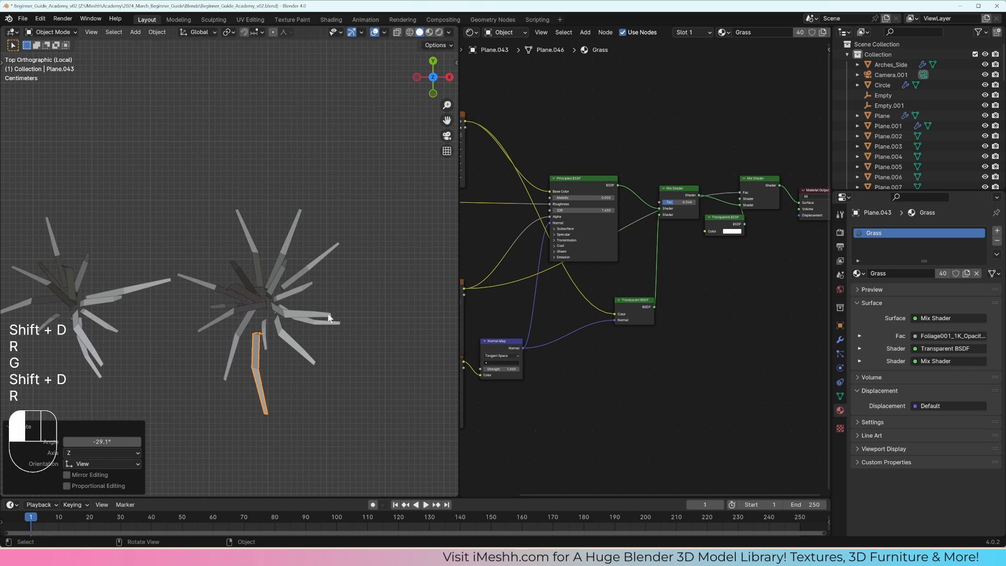
key("g")
left_click(263, 335)
Step: Duplicate a short blade on the negative X side about -0.024 m in X and 0.047 m in Y, and rotate the copy slightly
left_click(223, 301)
left_click(288, 310)
key("r")
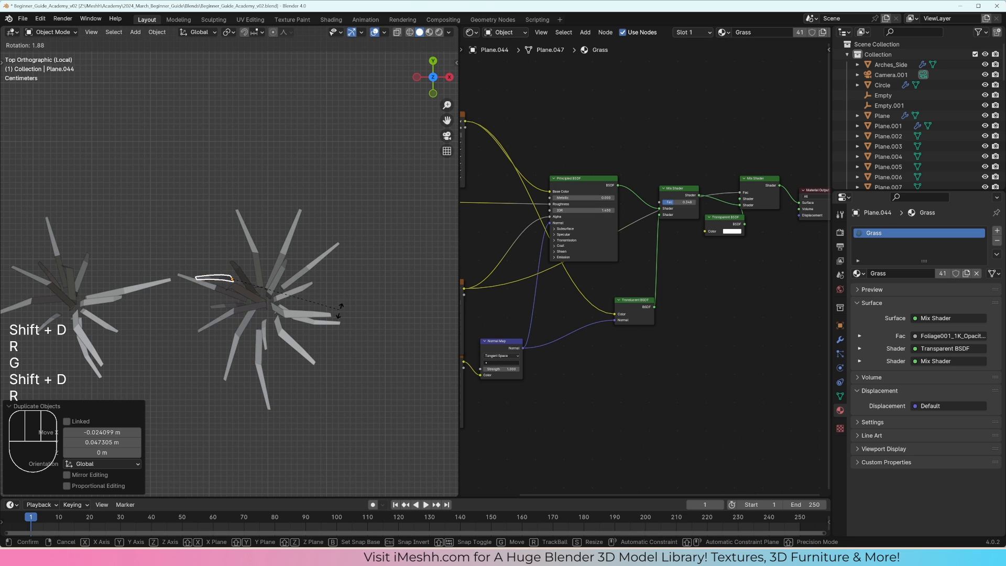
left_click(296, 307)
Step: Duplicate a long straight blade as Plane.045, rotate it 55°, and refine its rotation and position at the third tuft's base
key("shift+d")
left_click(390, 304)
key("r")
left_click(366, 336)
key("g")
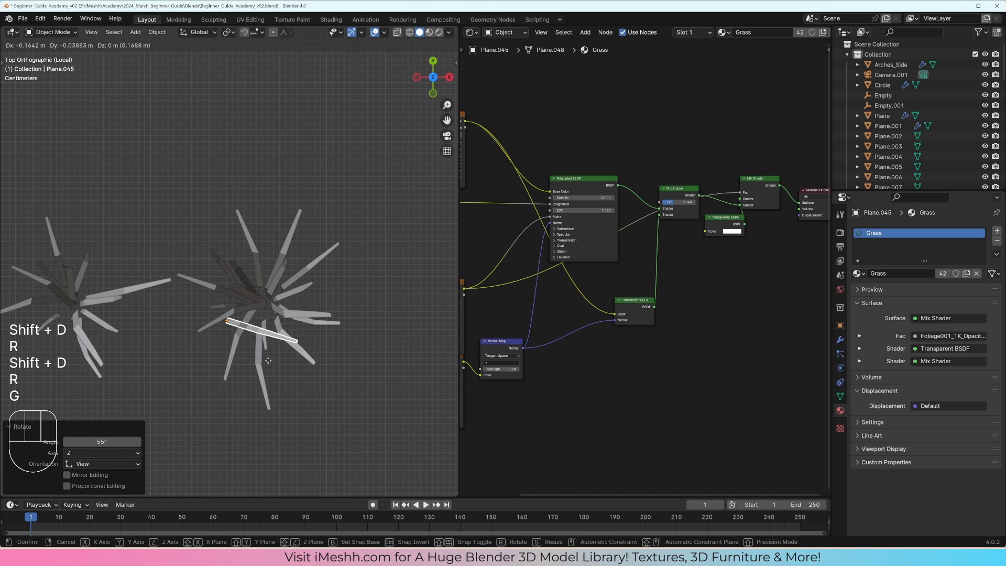
left_click(277, 364)
key("r")
left_click(181, 386)
key("g")
left_click(233, 371)
left_click(253, 312)
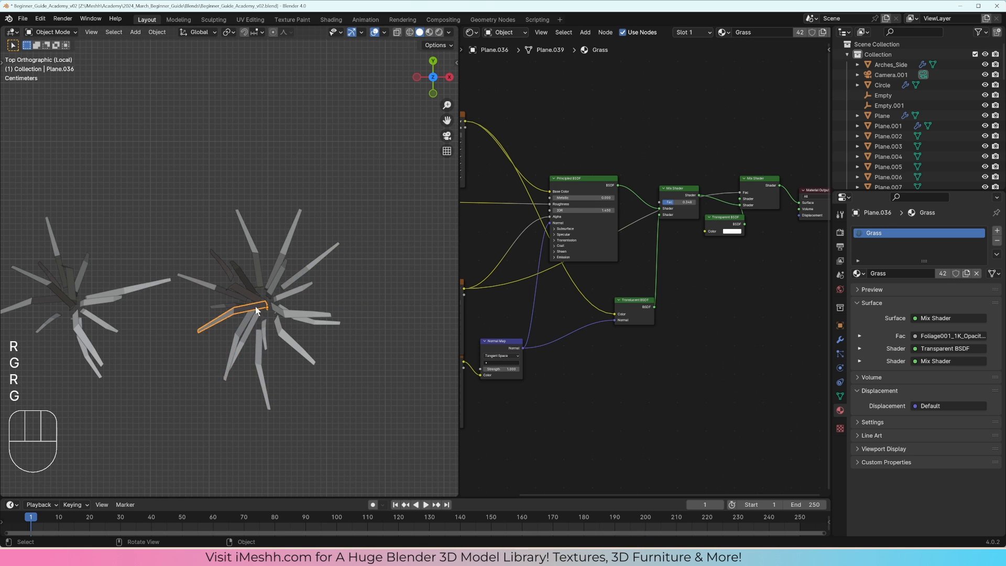
Step: Duplicate the selected bent blade, rotate the copy, and place it on the third tuft's negative X side
key("shift+d")
left_click(257, 306)
key("r")
left_click(277, 348)
key("g")
left_click(279, 343)
Step: Duplicate the newly placed blade, rotate the copy, and move it into another gap around the third tuft's base
key("shift+d")
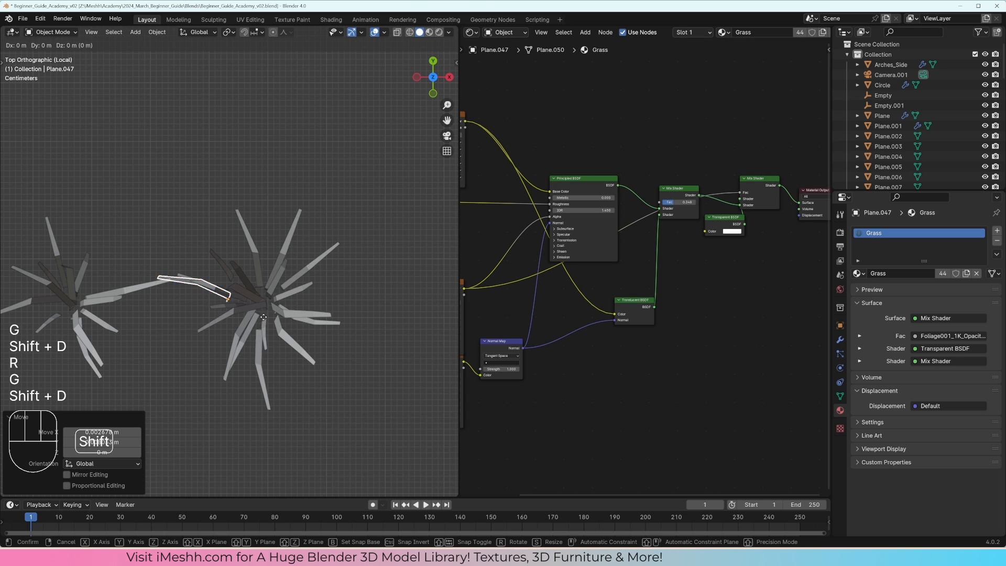
left_click(250, 354)
key("r")
left_click(292, 267)
key("g")
left_click(303, 235)
Step: Duplicate a bent blade from the third tuft's positive X side, rotate the copy to point toward positive Y, and place it at the base
left_click(300, 312)
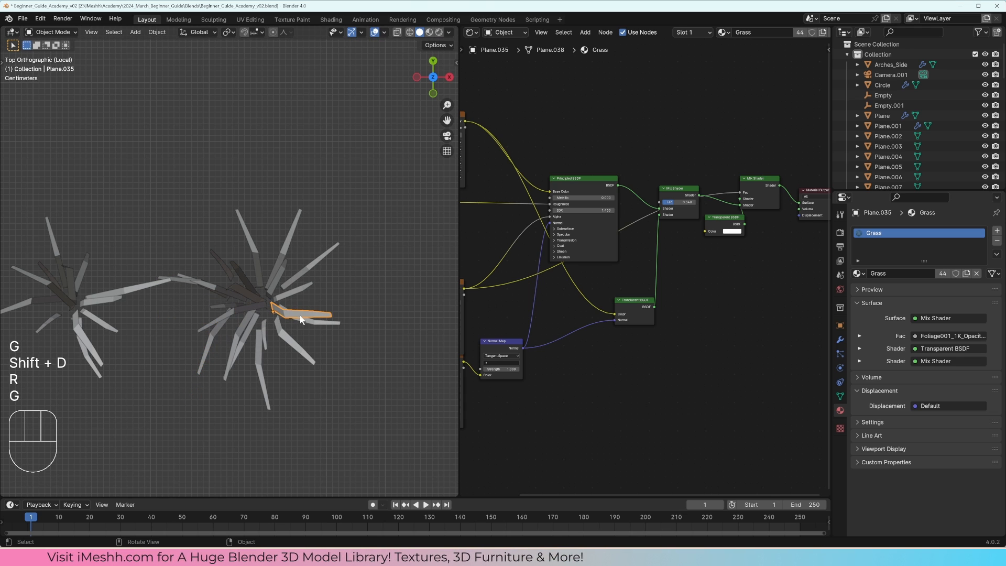
key("shift+d")
left_click(335, 347)
key("r")
left_click(322, 442)
key("r")
left_click(303, 219)
key("g")
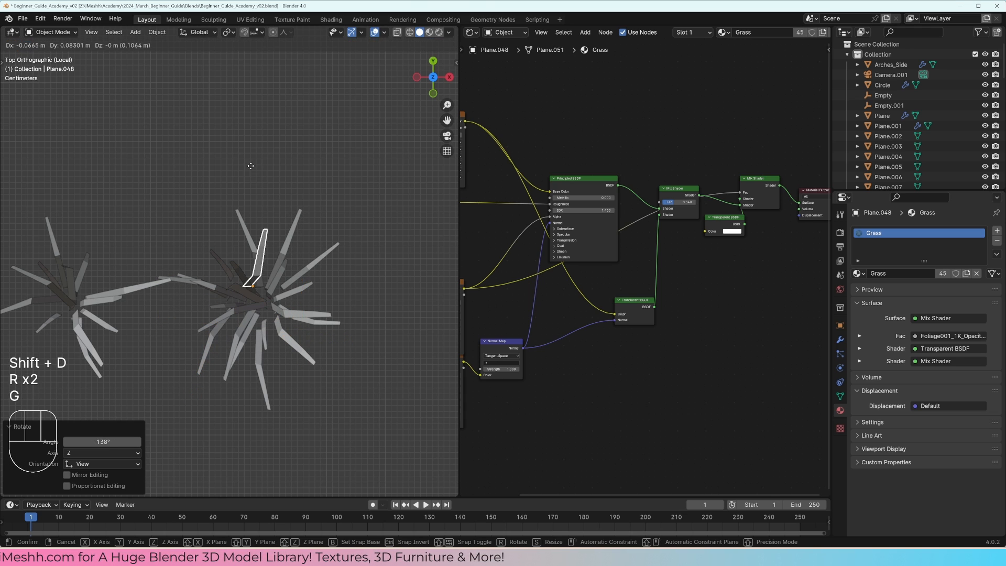
left_click(272, 231)
Step: Select all blades of the third tuft and scale them down along Z to make it shorter
mouse_move(273, 231)
middle_mouse_down()
mouse_move(298, 202)
mouse_move(311, 262)
middle_mouse_up()
mouse_move(332, 318)
left_mouse_down()
mouse_move(260, 242)
mouse_move(234, 240)
left_mouse_up()
left_click(225, 253)
middle_click_drag(225, 254, 221, 259)
left_click_drag(357, 261, 221, 251)
key("s")
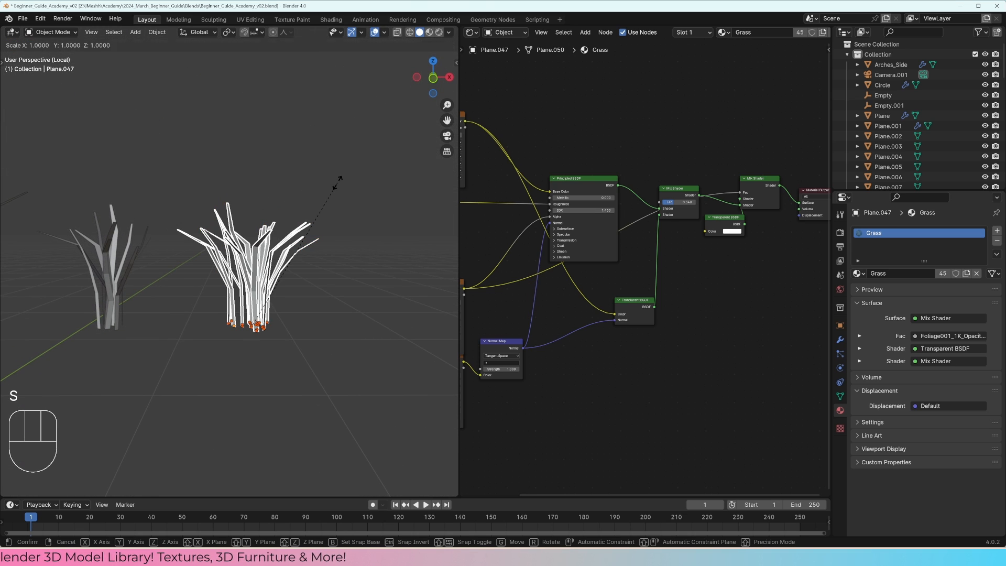
key("z")
left_click(315, 257)
key("a")
key("a")
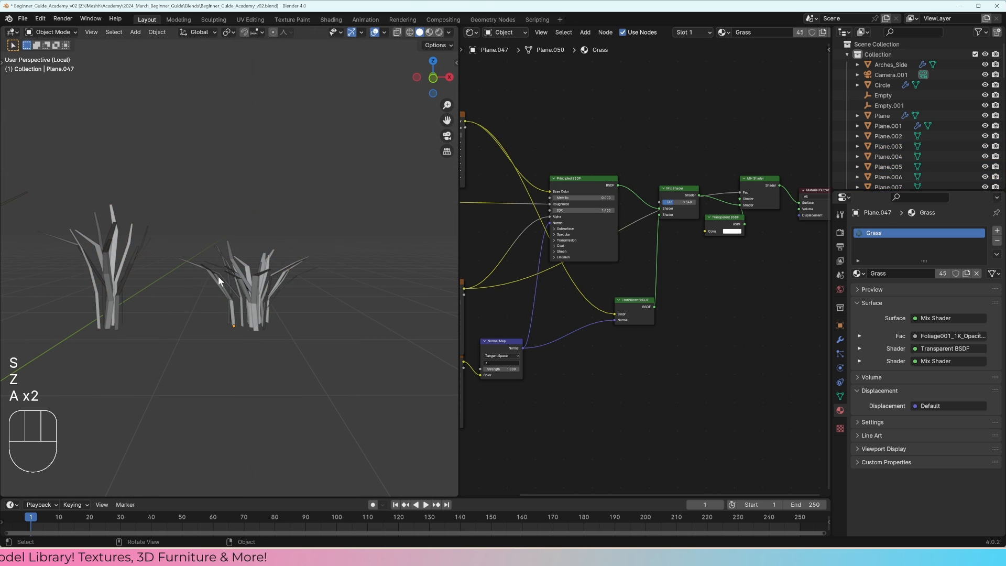
Step: Select all blades of the first tuft and scale them down along Z, plus a slight uniform reduction
middle_click_drag(218, 275, 131, 283)
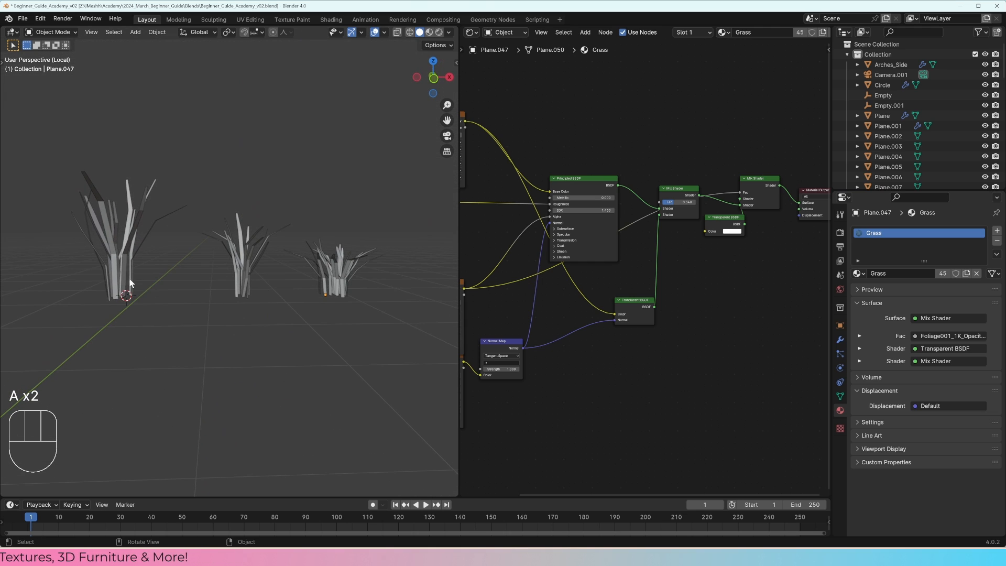
key("s")
key("z")
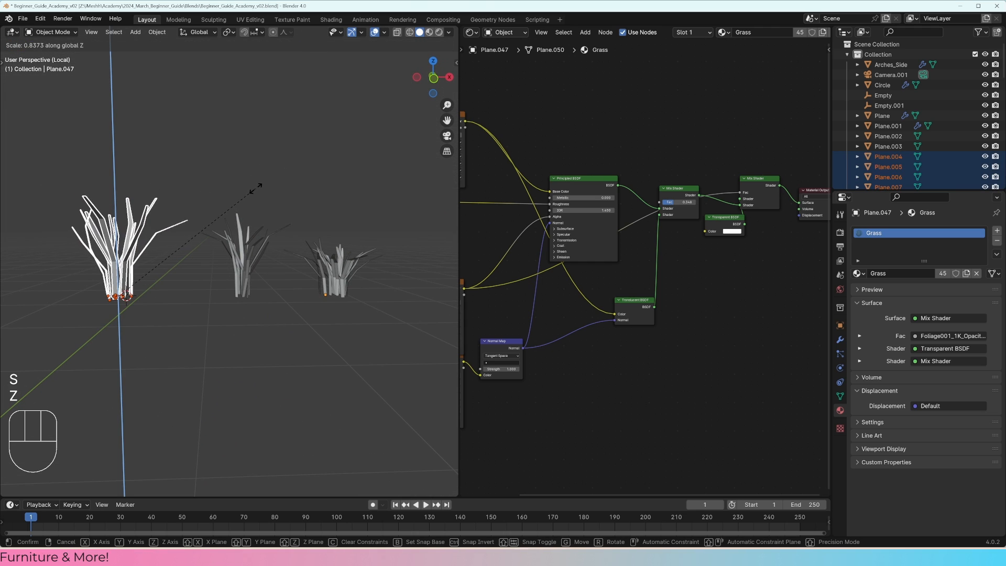
key("s")
left_click(277, 189)
Step: Join all blades of the first tuft into one object, with its long outstretched blade as the active object
left_click(144, 251, "shift")
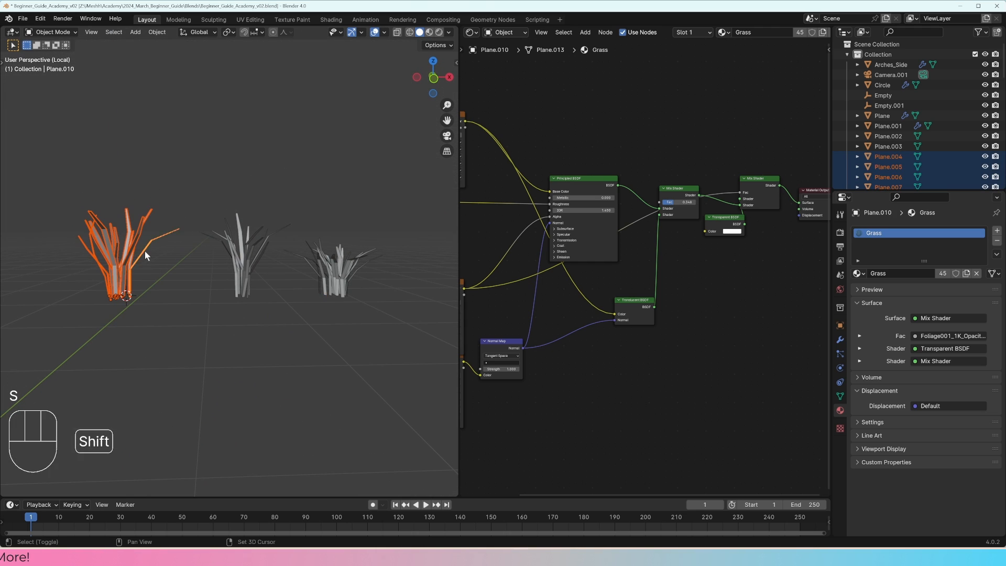
middle_click_drag(156, 271, 244, 269, "shift")
left_click_drag(261, 320, 88, 159)
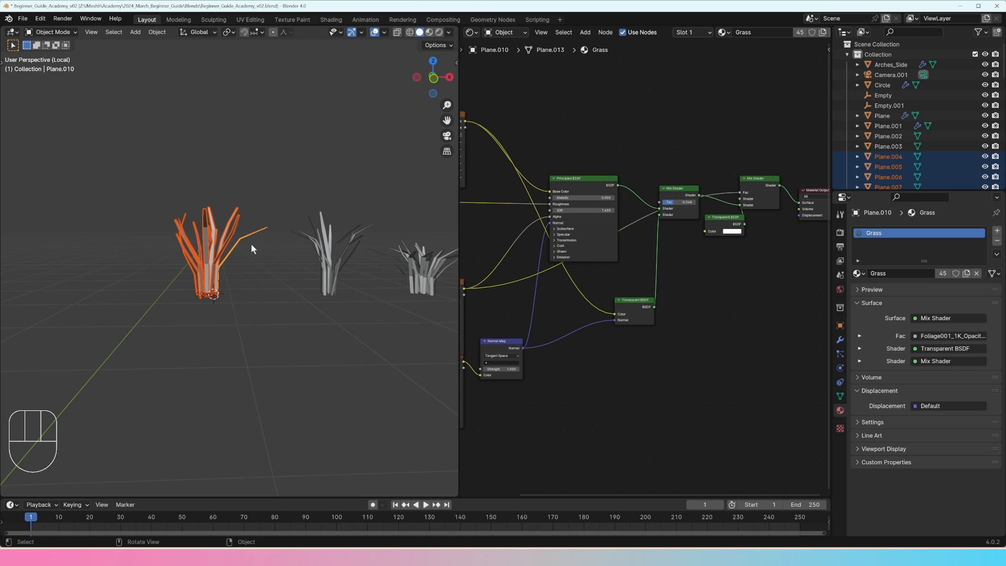
middle_click_drag(250, 243, 255, 278)
scroll(256, 278, "up", 3)
left_click(252, 240, "shift")
left_click(252, 241, "shift")
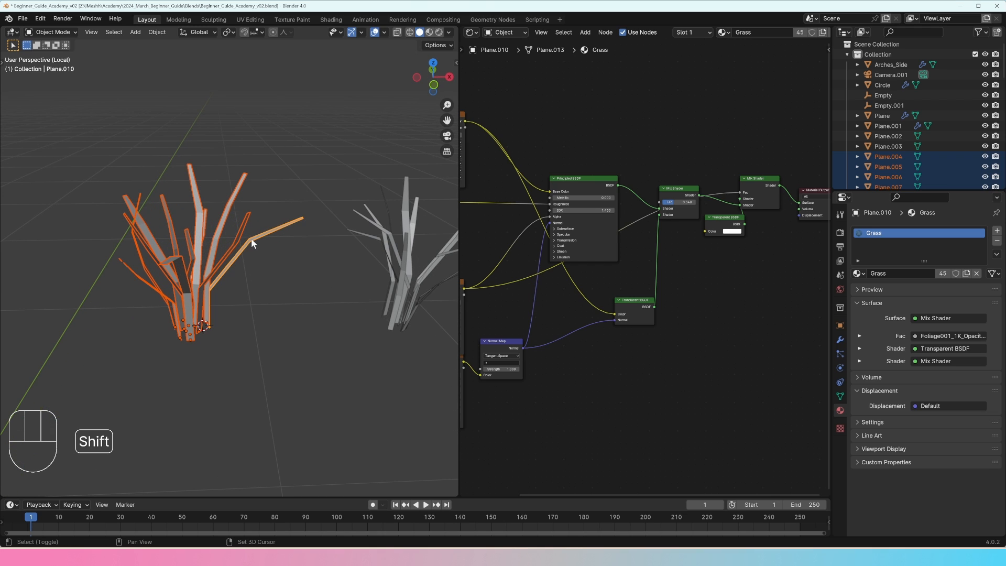
left_click_drag(286, 363, 69, 211)
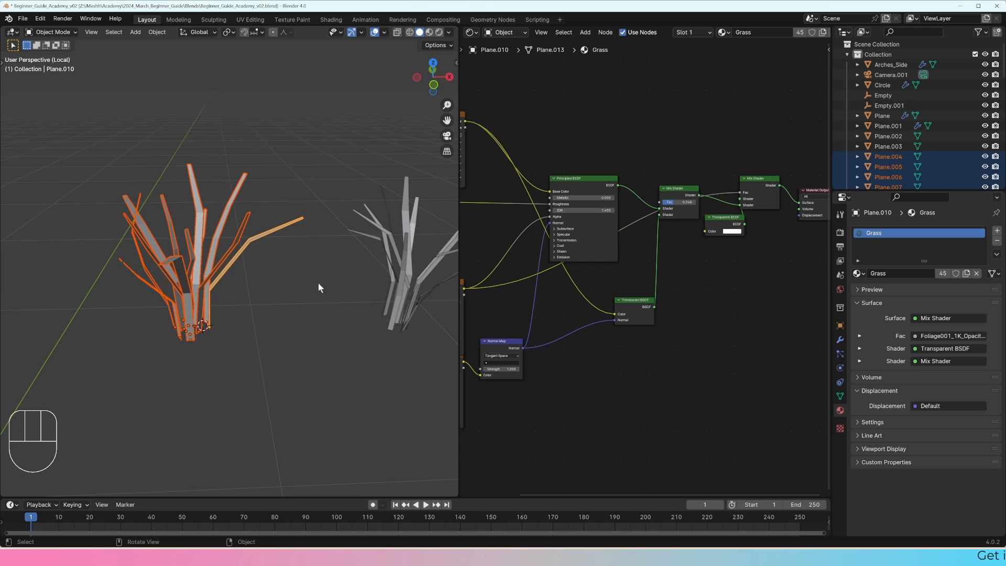
left_click_drag(371, 263, 435, 344)
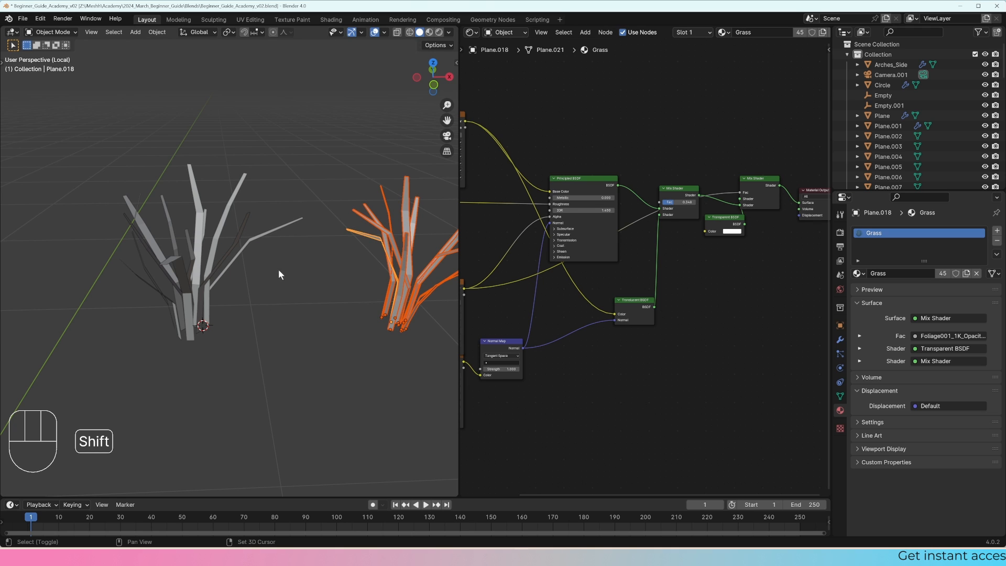
left_click_drag(287, 354, 157, 246)
mouse_move(229, 282)
middle_mouse_down()
mouse_move(196, 279)
mouse_move(227, 289)
middle_mouse_up()
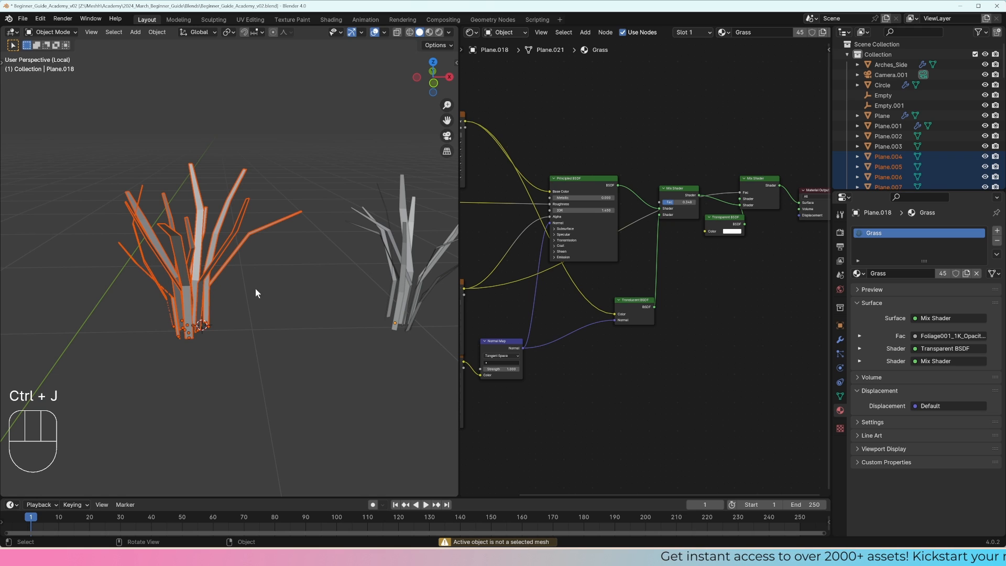
key("shift")
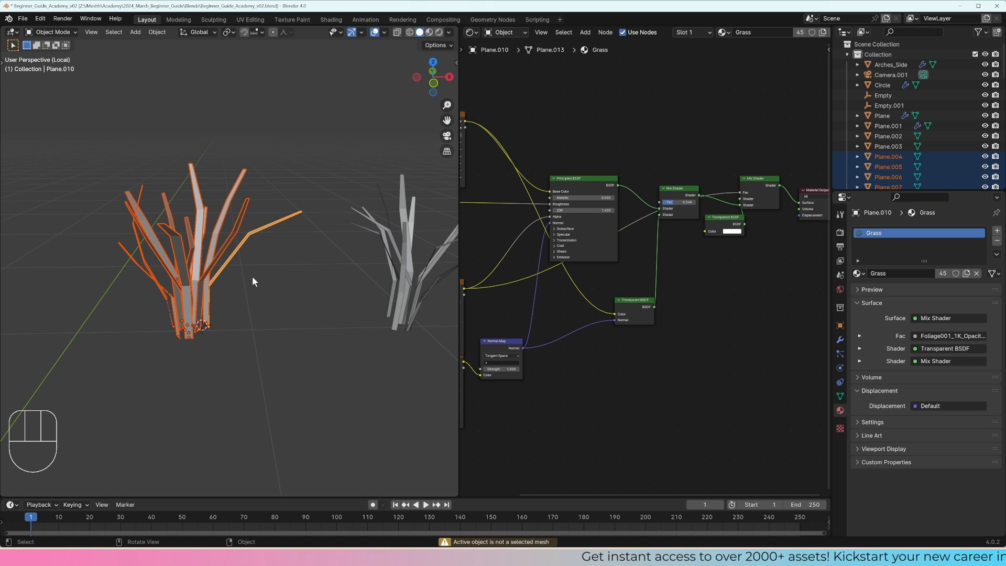
key("ctrl+j")
Step: Select all blades of the middle tuft, make one of them active, and join them into one object
middle_click_drag(255, 275, 170, 251, "shift")
left_click_drag(326, 328, 270, 249)
left_click_drag(356, 314, 288, 251)
left_click(304, 219, "shift")
key("ctrl+j")
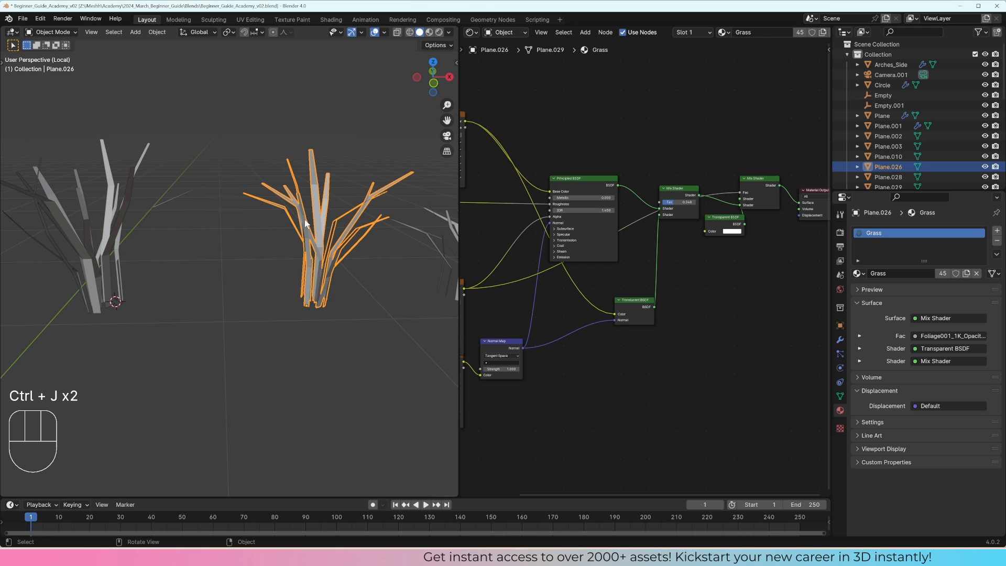
Step: Select all blades of the third tuft, make one of them active, and join them into one object
middle_click_drag(380, 247, 236, 250, "shift")
left_click_drag(383, 326, 283, 234)
left_click(339, 265, "shift")
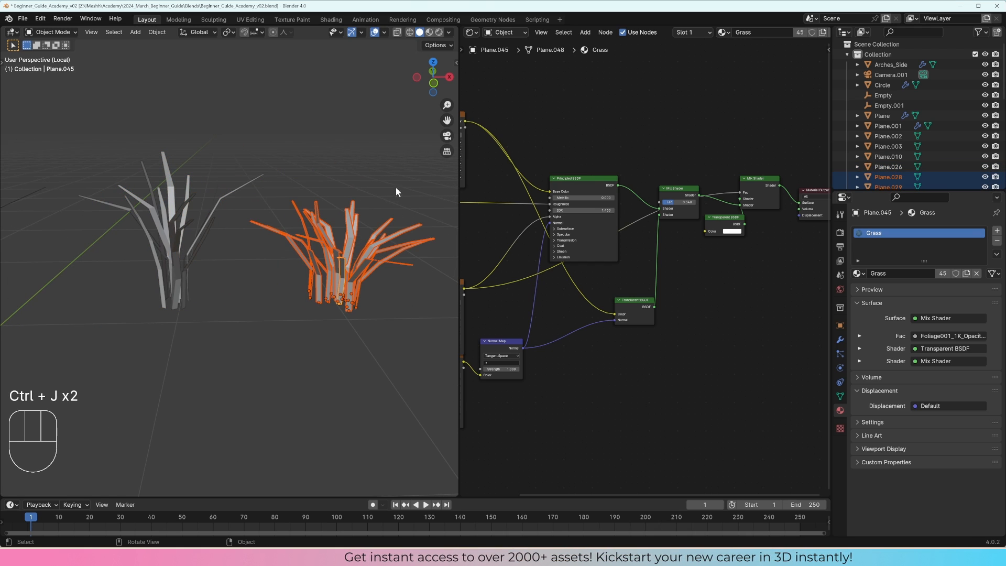
key("ctrl+j")
Step: Select the three joined tufts and inspect their blades up close
middle_click_drag(387, 244, 360, 291)
scroll(360, 293, "down", 2)
left_click_drag(386, 319, 79, 225)
middle_click_drag(137, 236, 247, 253, "shift")
right_click(184, 240)
left_click(177, 248)
scroll(210, 242, "up", 3)
scroll(273, 244, "up", 1)
right_click(283, 246)
left_click(281, 237)
scroll(282, 239, "down", 3)
middle_click_drag(247, 253, 325, 262)
key("a")
key("a")
Step: Rename the first joined tuft as Grass1
left_click(103, 264)
double_click(880, 156)
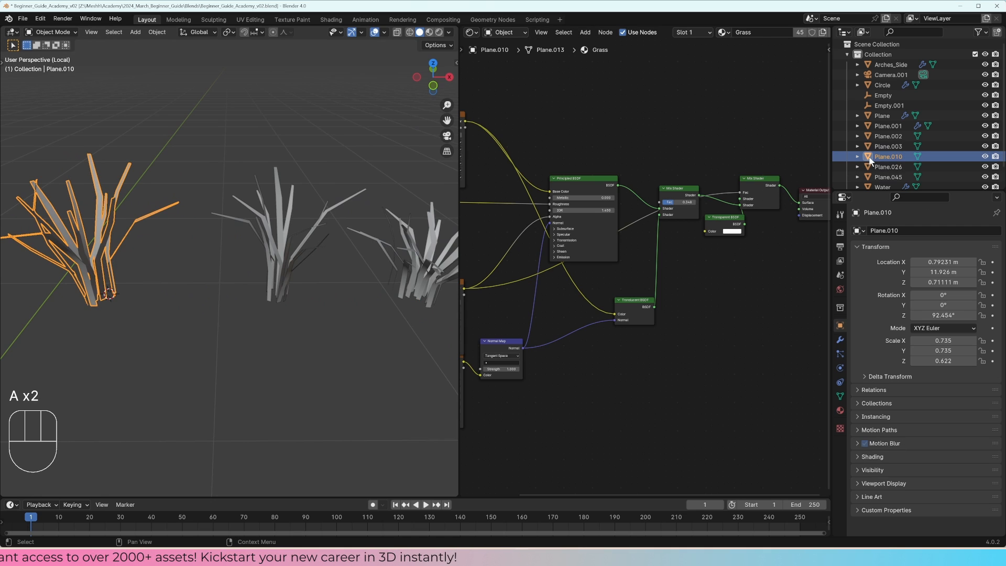
scroll(881, 157, "down", 1)
type("Grass")
key("Return")
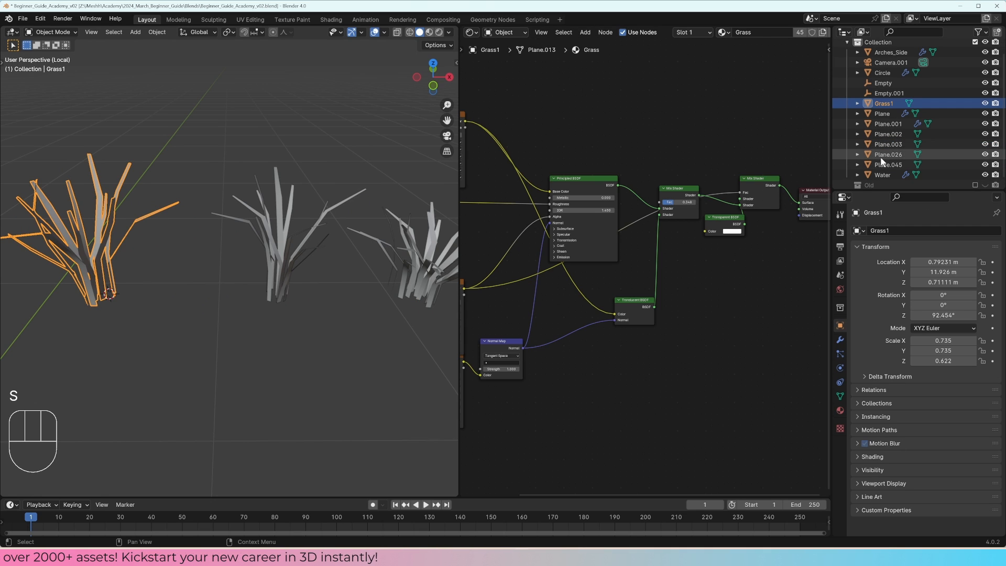
Step: Rename the middle joined tuft as Grass2
left_click(300, 225)
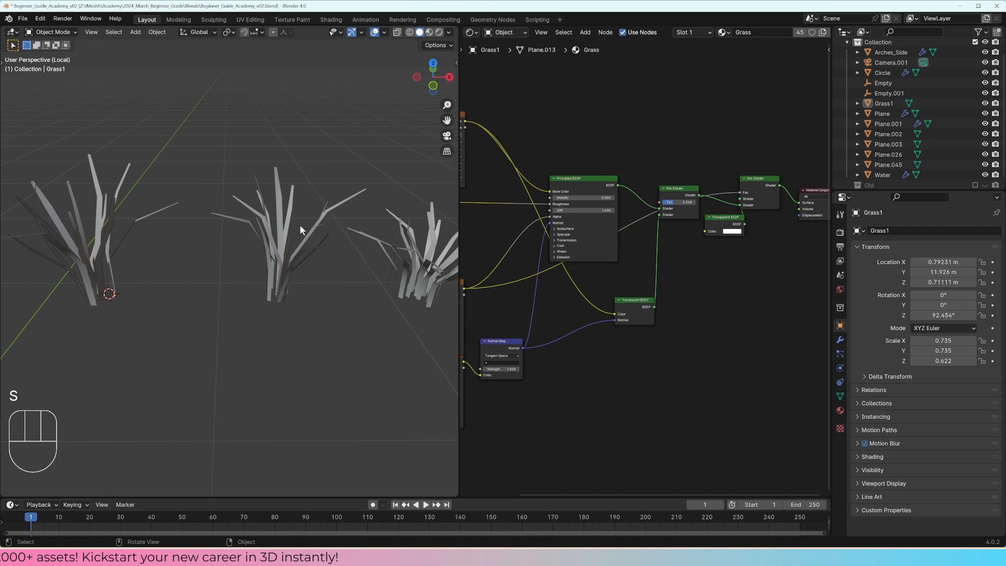
left_click(889, 154)
type("Grass2")
key("Return")
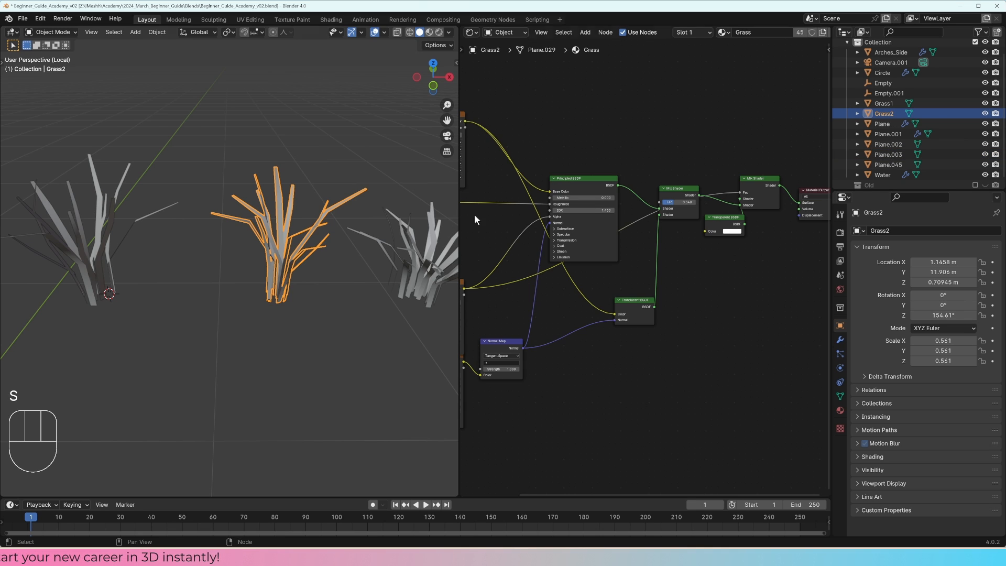
Step: Rename the third joined tuft as Grass3
left_click(882, 164)
type("Gras")
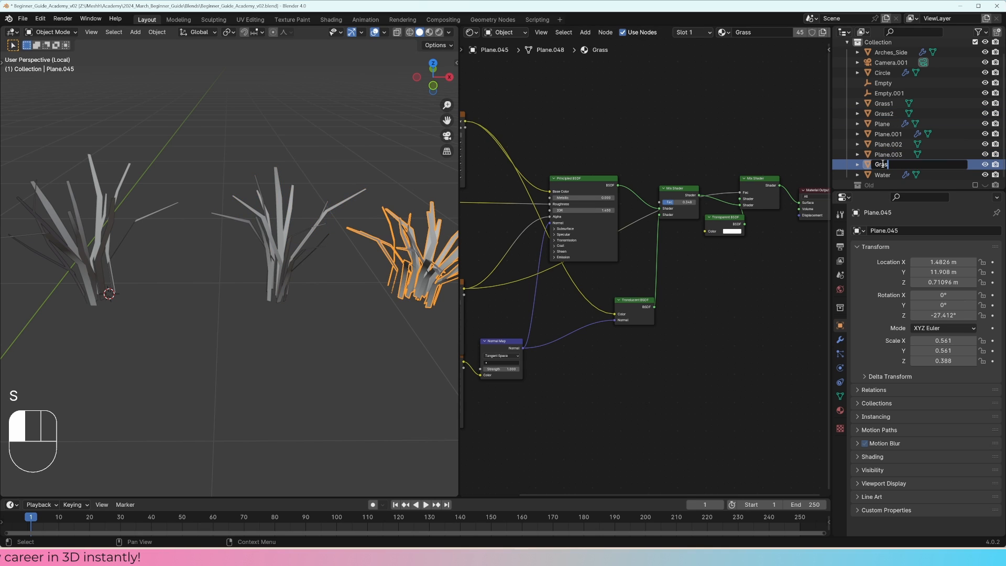
type("s3")
key("Return")
Step: Move Grass2 closer to Grass1 along X, to about 0.988 m, and move Grass3 about -0.255 m along X
scroll(397, 281, "down", 1)
left_click(288, 267)
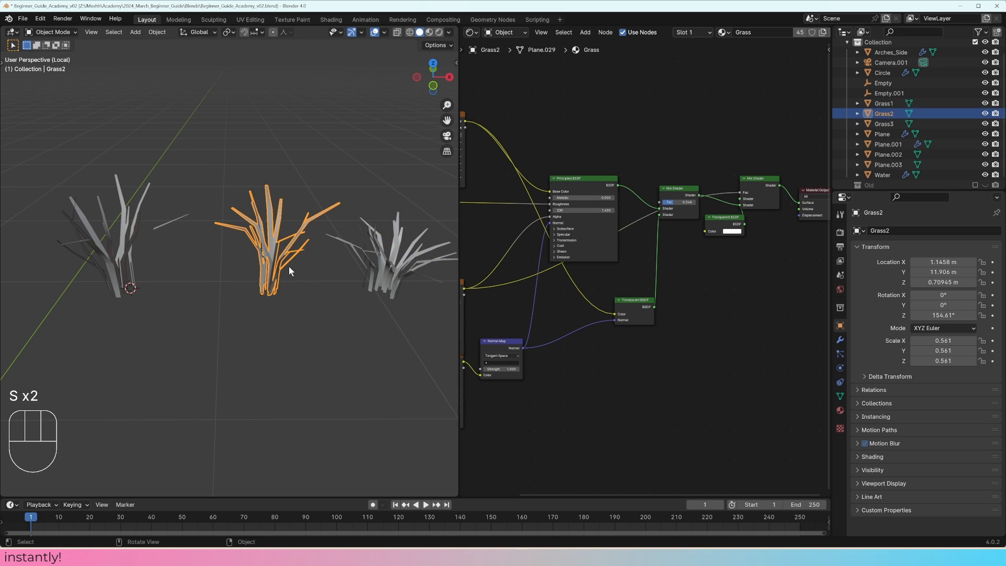
key("g")
key("x")
left_click(229, 268)
left_click(357, 273)
key("g")
key("x")
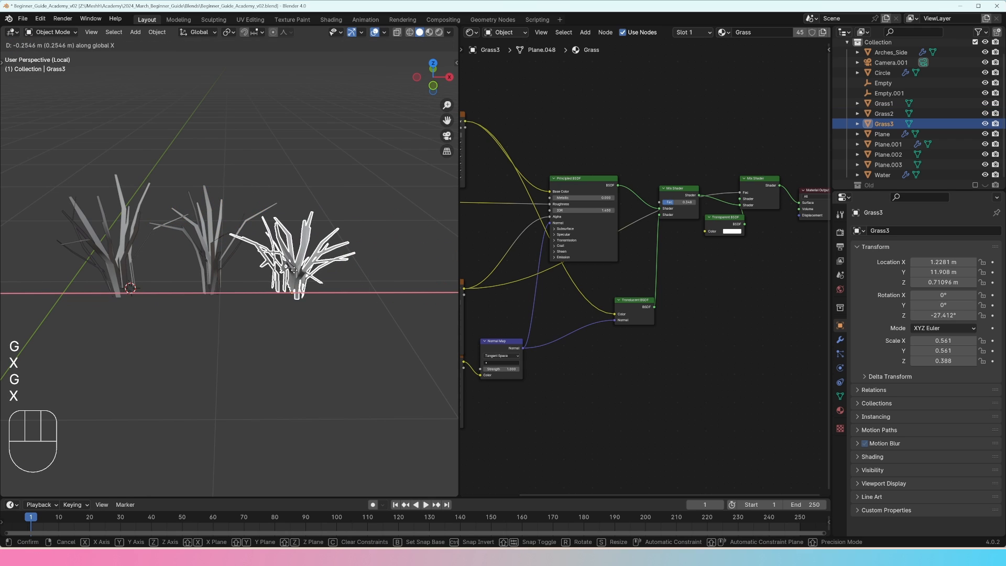
left_click(295, 273)
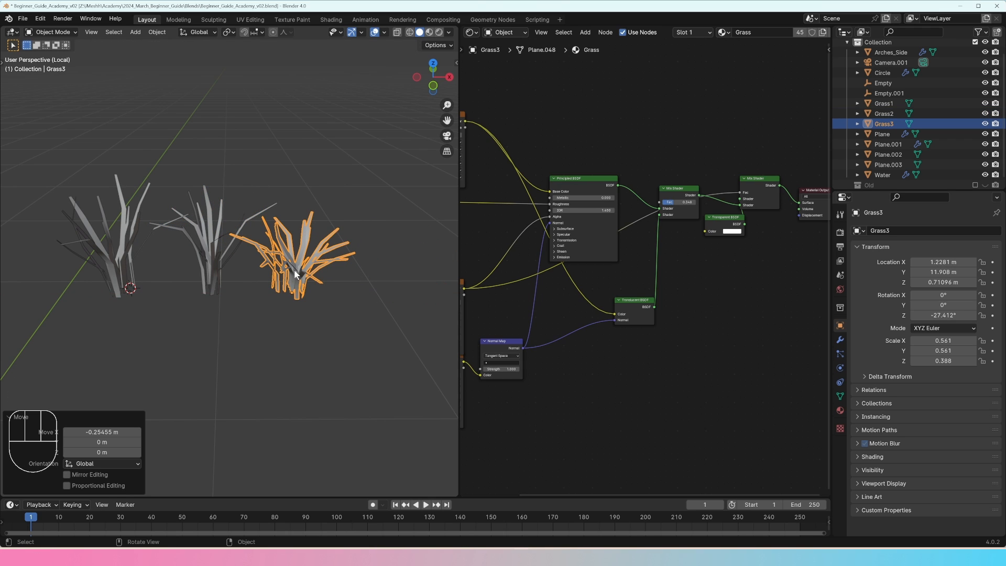
Step: Shift the whole Grass2 mesh about -0.022 m in X and -0.010 m in Y in Edit Mode to center its base on the origin
left_click(227, 270)
middle_click_drag(225, 270, 225, 328)
middle_click_drag(209, 294, 206, 324)
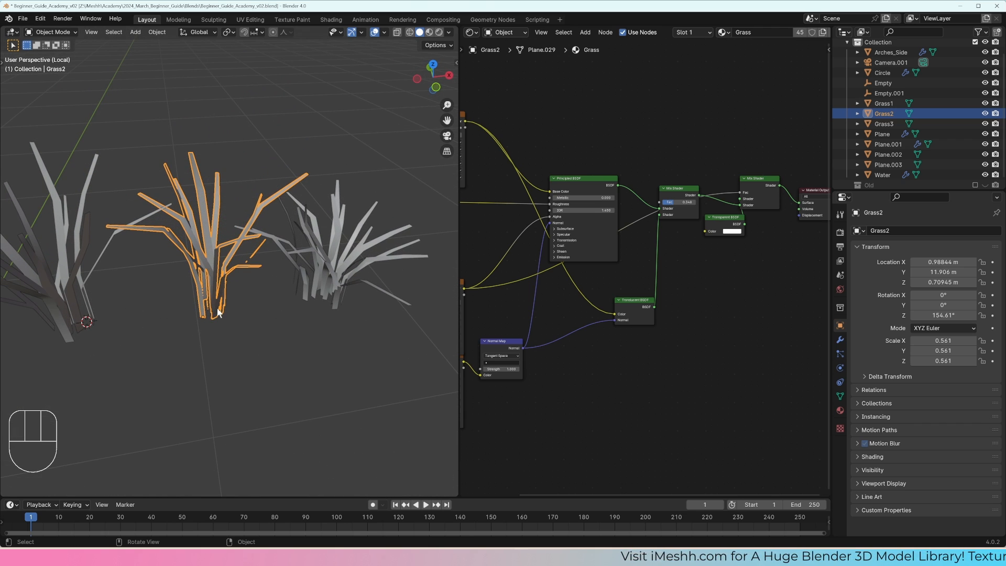
key("KP_7")
key("Tab")
key("Tab")
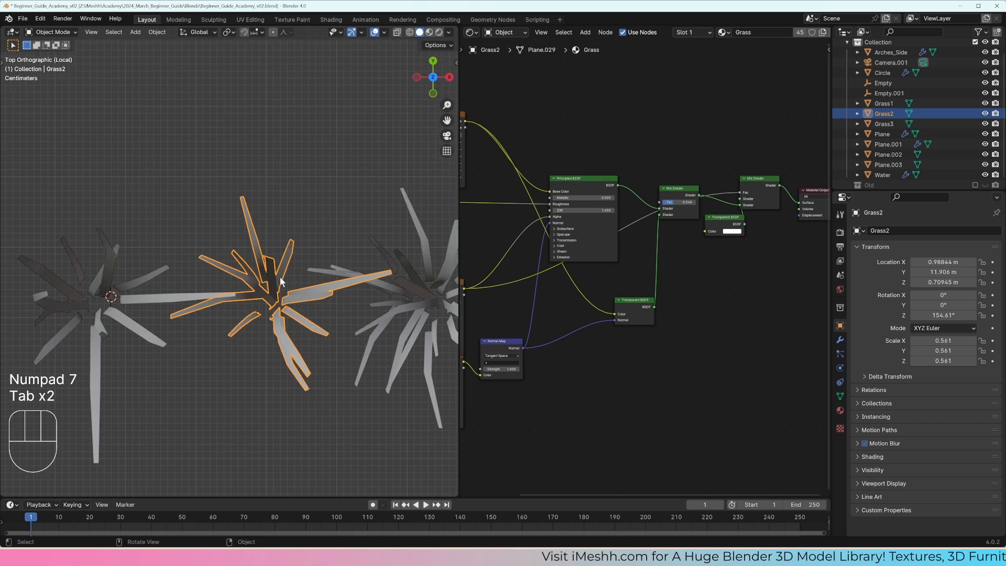
key("Tab")
key("a")
key("g")
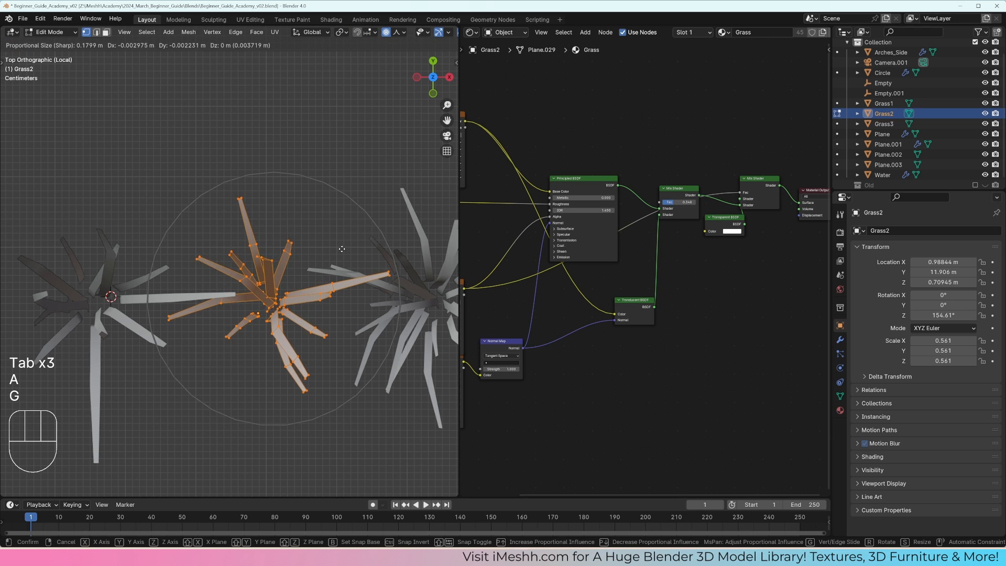
left_click(257, 315)
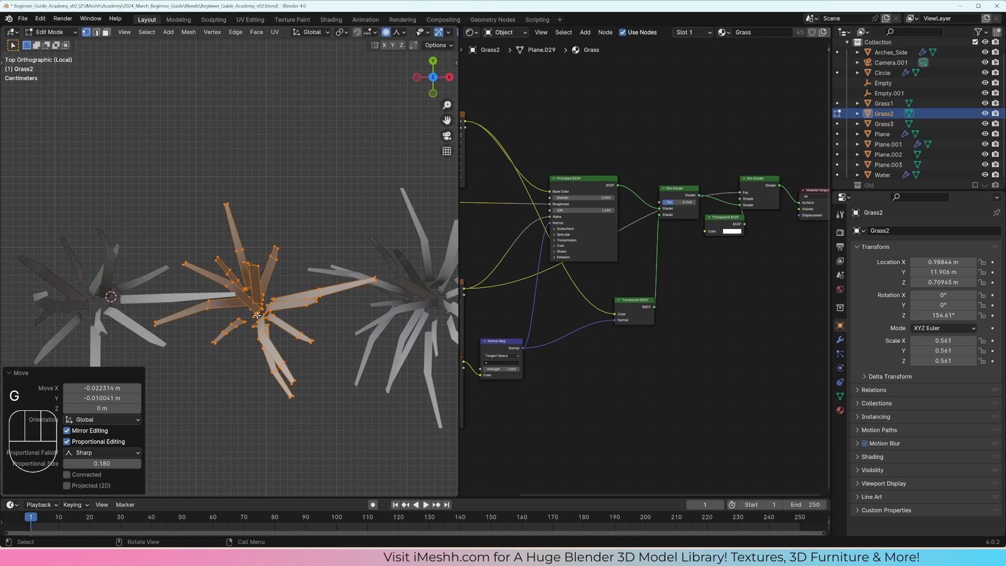
key("Tab")
key("r")
left_click(180, 333)
Step: Shift the whole Grass1 mesh about 0.030 m in X and 0.003 m in Y in Edit Mode, and move the object slightly toward negative X
left_click(122, 316)
middle_click_drag(121, 316, 231, 290, "shift")
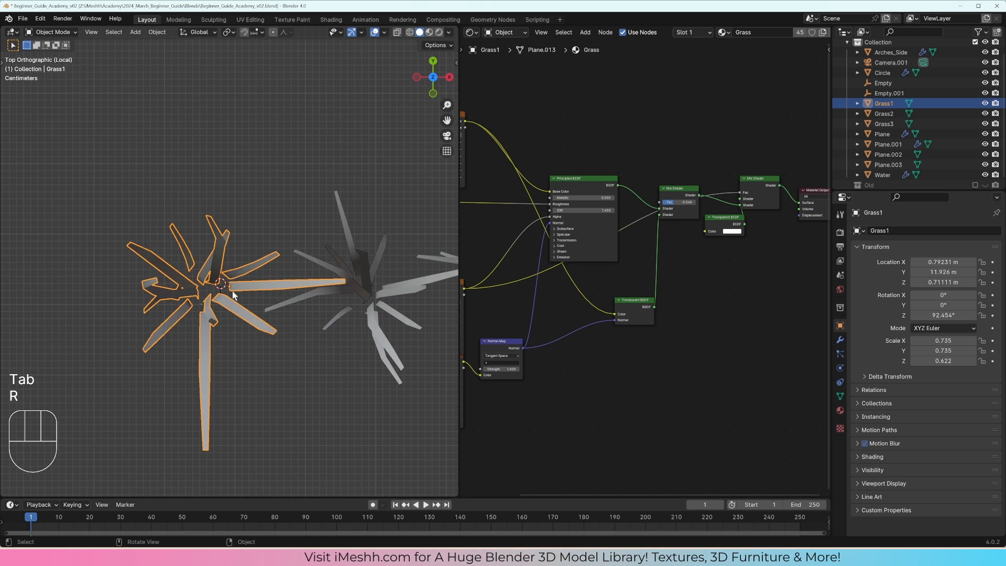
key("Tab")
key("a")
key("g")
left_click(266, 284)
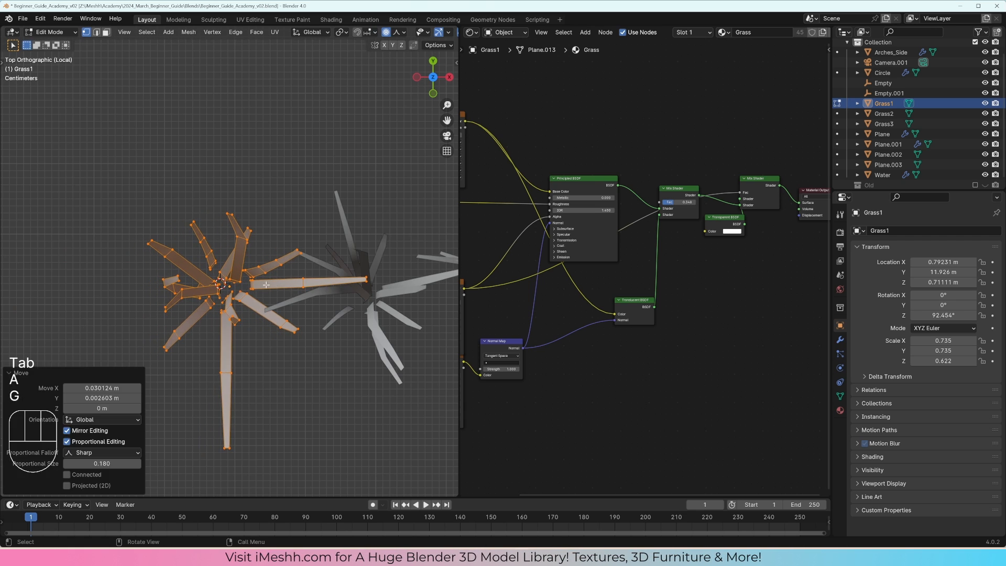
key("Tab")
key("g")
left_click(213, 283)
Step: Shift the whole Grass3 mesh slightly in Edit Mode to center its base on the object's origin
middle_click_drag(351, 289, 121, 296, "shift")
left_click(348, 304)
key("Tab")
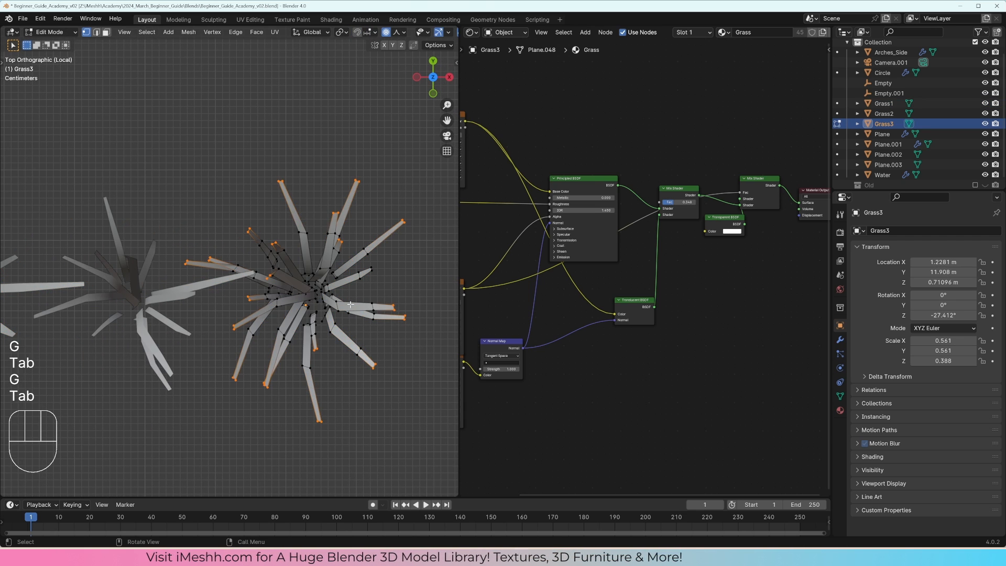
key("a")
key("g")
left_click(338, 305)
key("Tab")
Step: Select Grass1, Grass2 and Grass3 and move them to a new collection named Grass
scroll(337, 306, "down", 3)
middle_click_drag(337, 306, 341, 230)
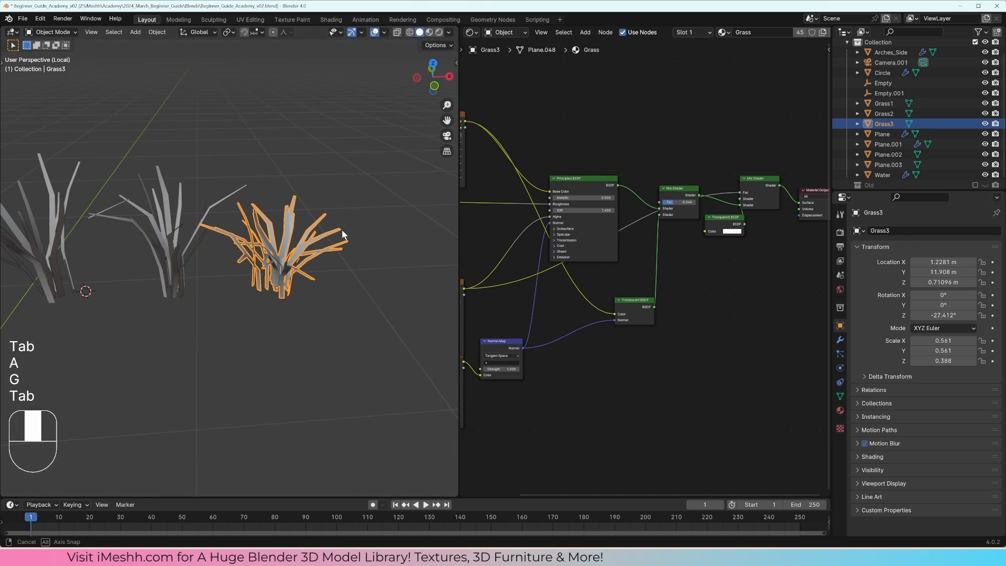
middle_click_drag(280, 263, 265, 297, "shift")
left_click_drag(343, 312, 87, 250)
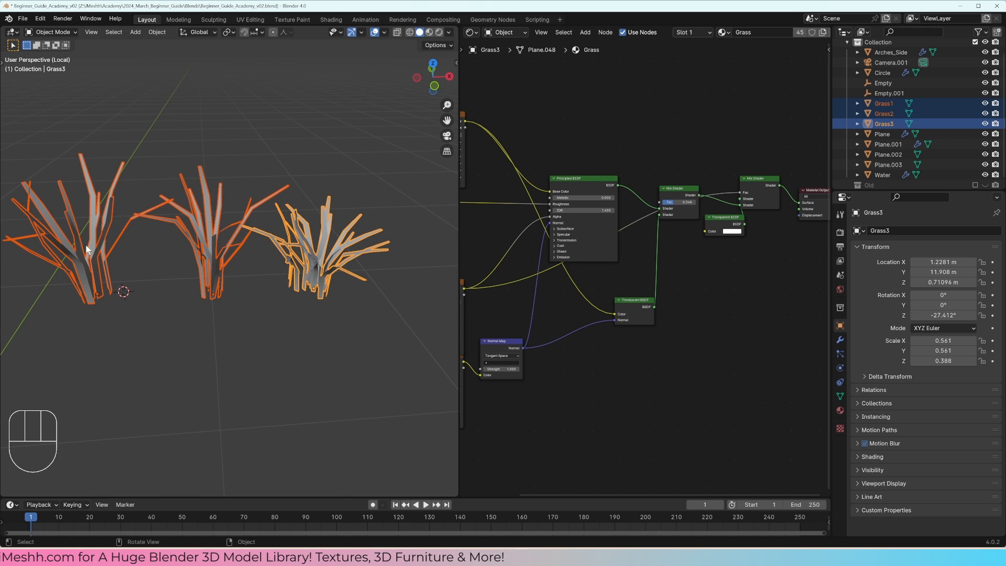
key("m")
left_click(291, 259)
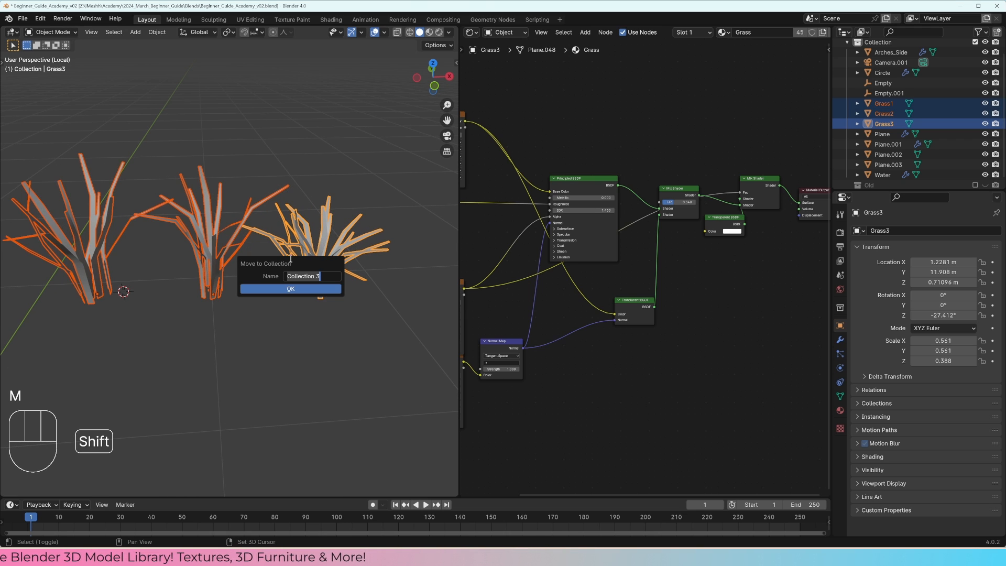
type("Grass")
left_click(304, 288)
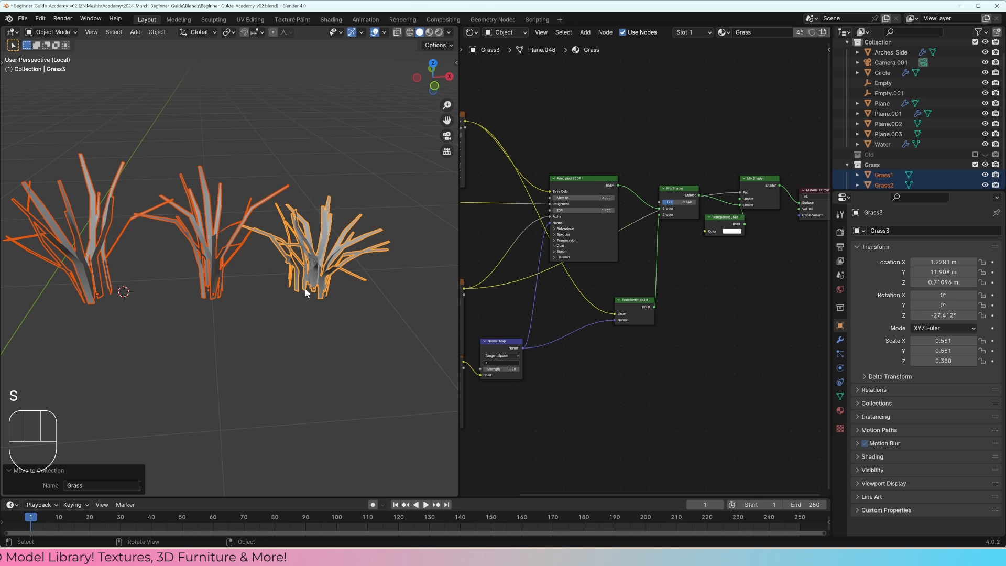
Step: Leave the grass tufts' local view and isolate Plane.003, the rectangular floor recess plane, in local view
scroll(304, 287, "down", 3)
scroll(890, 155, "down", 2)
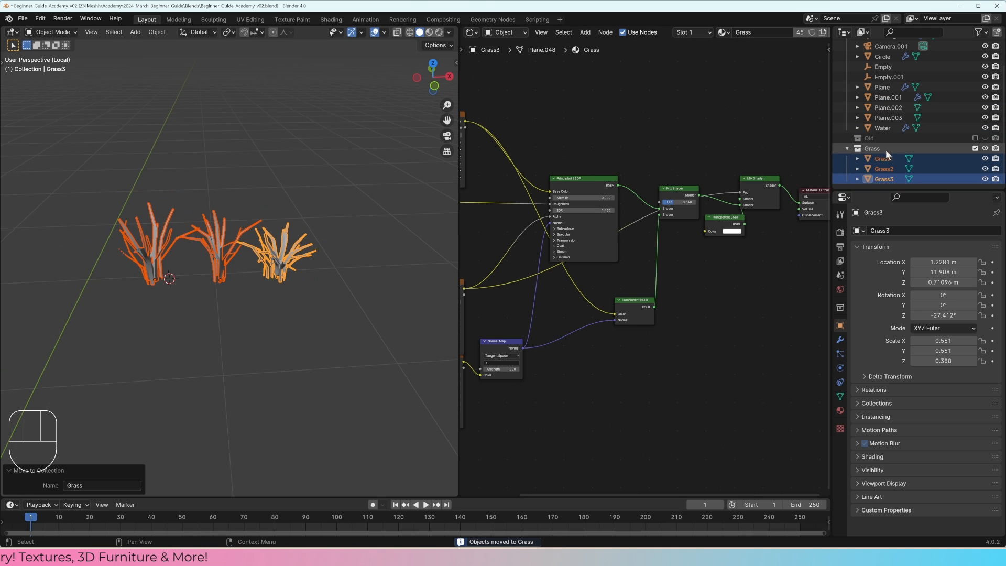
middle_click_drag(345, 249, 306, 238)
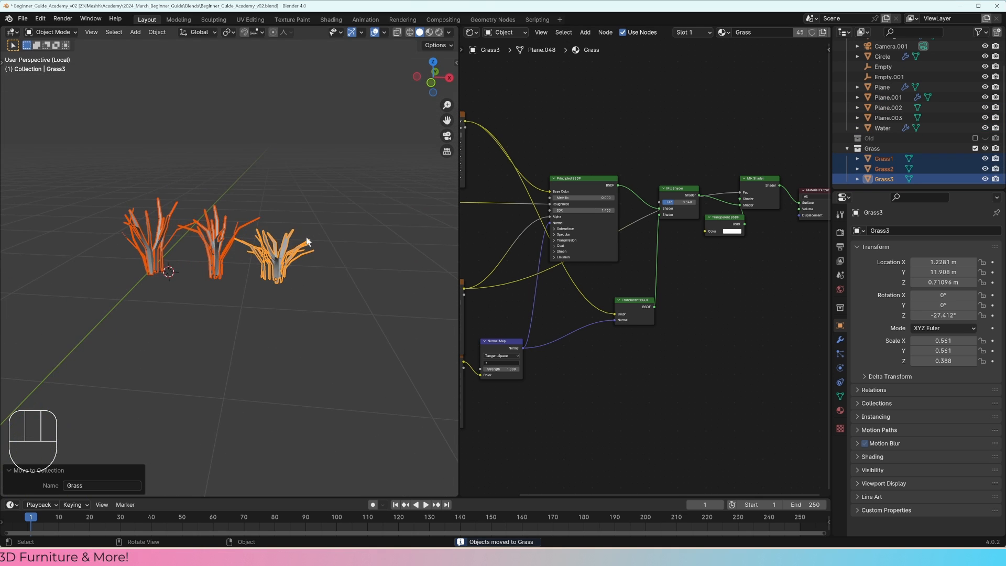
key("KP_Divide")
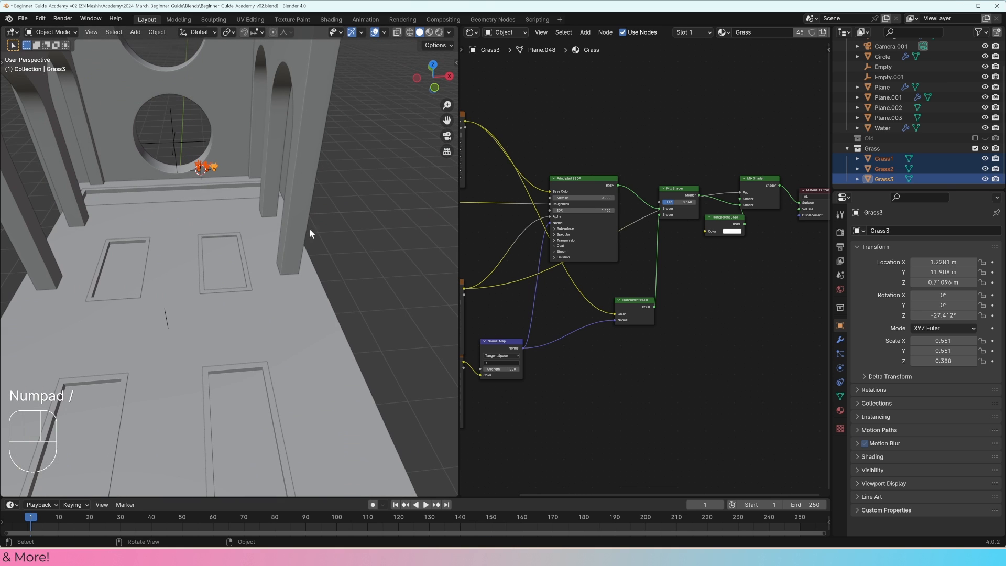
left_click(250, 261)
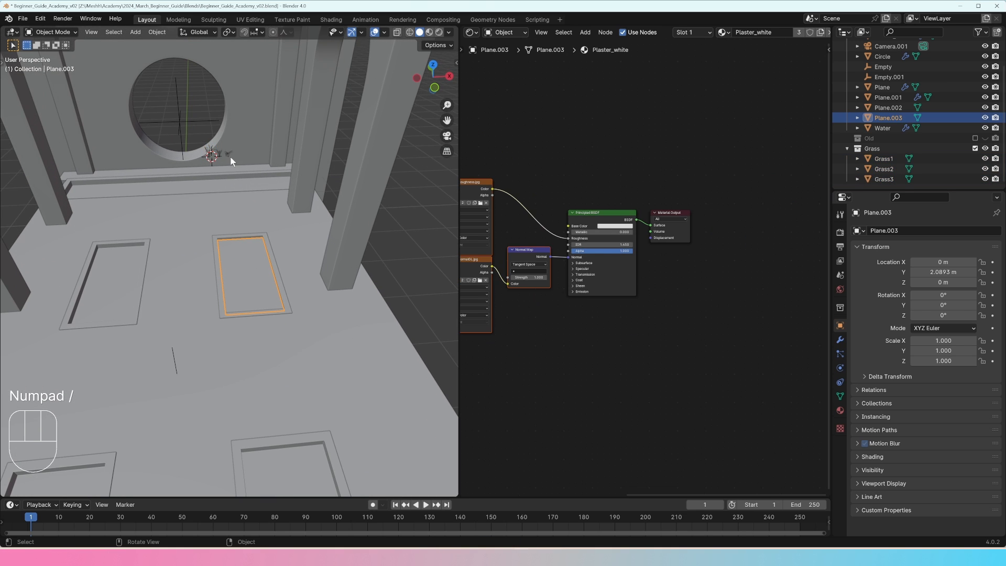
left_click(230, 157)
left_click(249, 257)
key("KP_Divide")
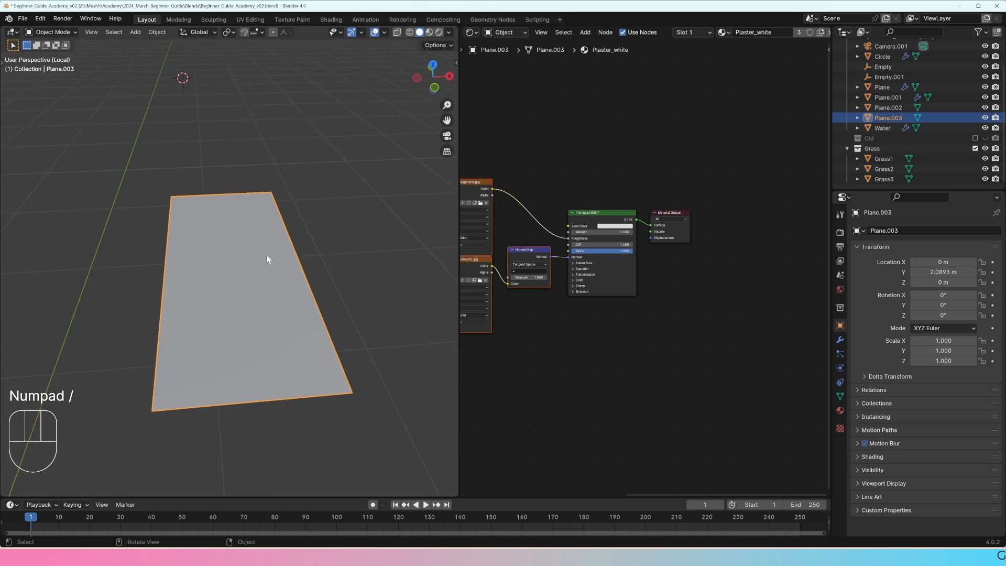
middle_click_drag(266, 255, 285, 231)
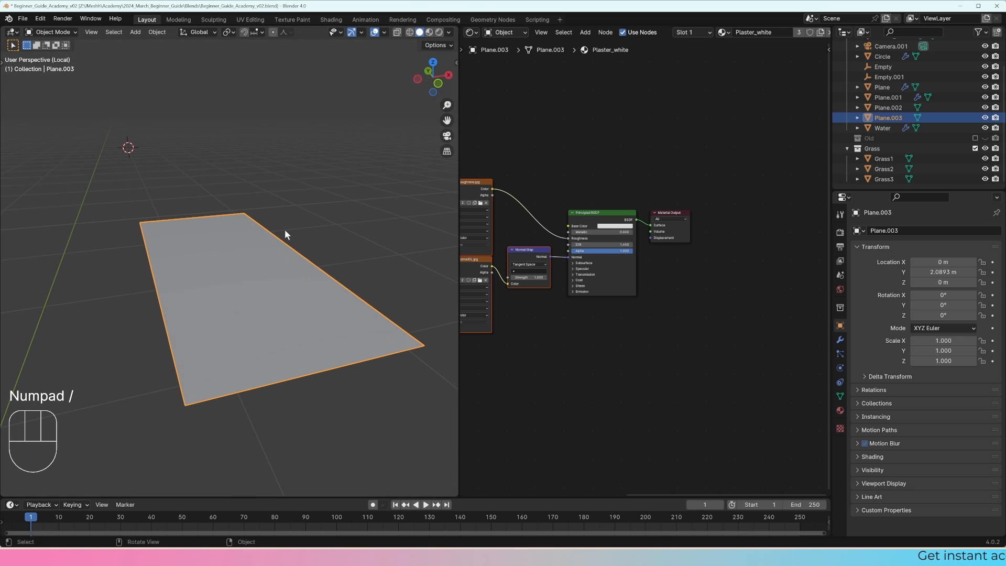
Step: Create a new Geometry Nodes tree for Plane.003 in the Geometry Node Editor and slightly reposition its Group Input and Group Output nodes
left_click(471, 32)
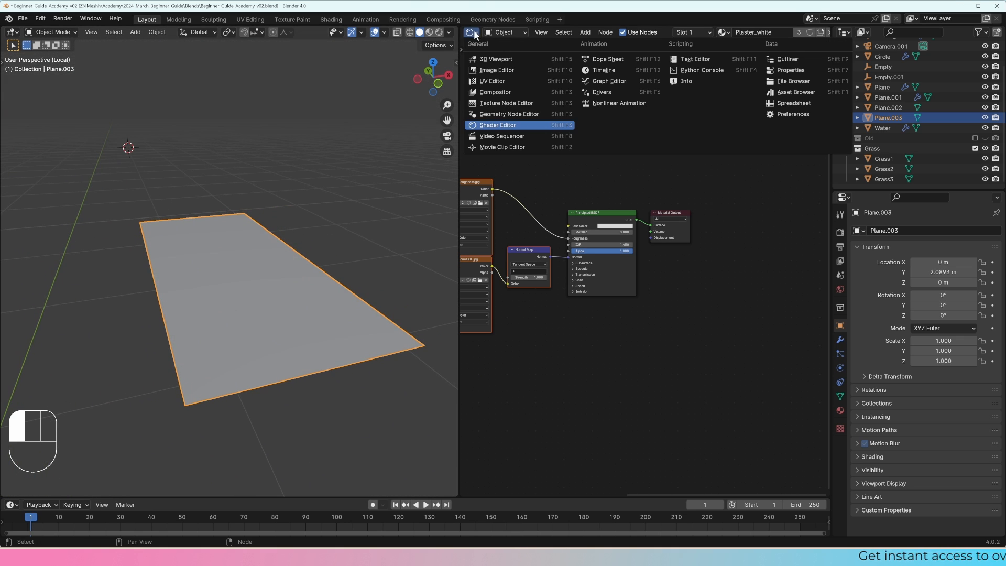
left_click(502, 112)
left_click(668, 32)
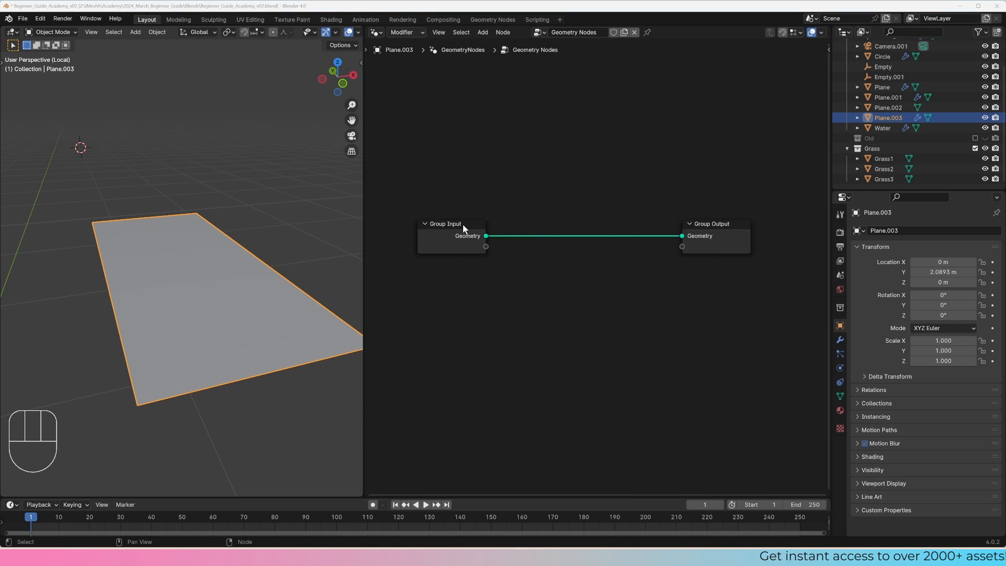
left_click_drag(462, 229, 448, 225)
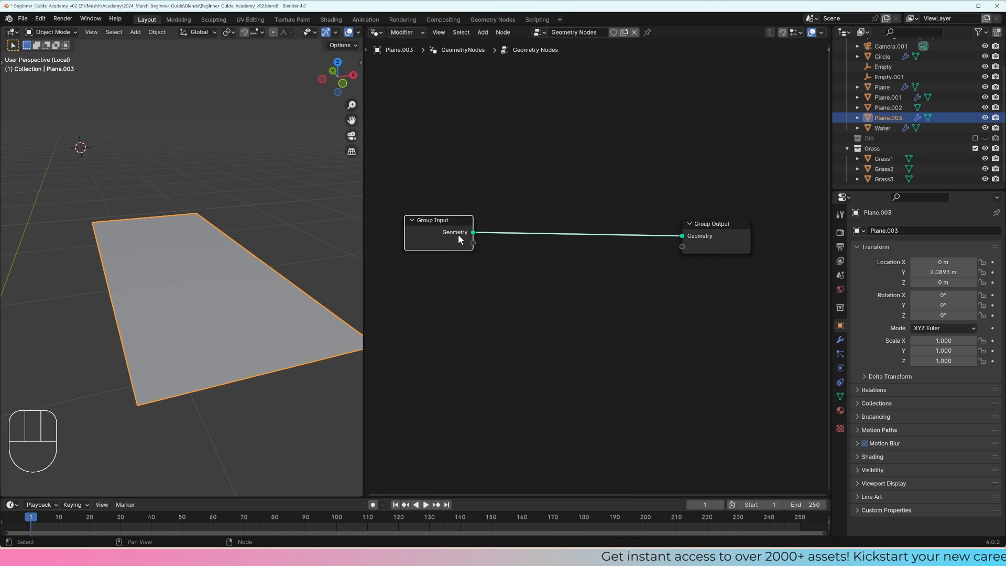
mouse_move(682, 220)
left_mouse_down()
mouse_move(682, 195)
mouse_move(682, 215)
left_mouse_up()
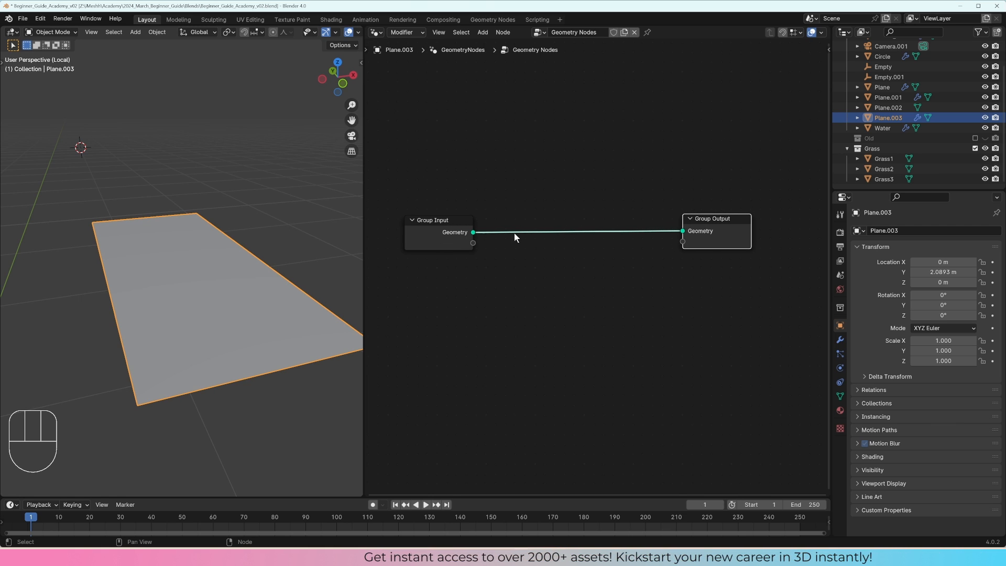
Step: Disconnect the geometry link from the Group Output node, and undo the disconnection
mouse_move(682, 234)
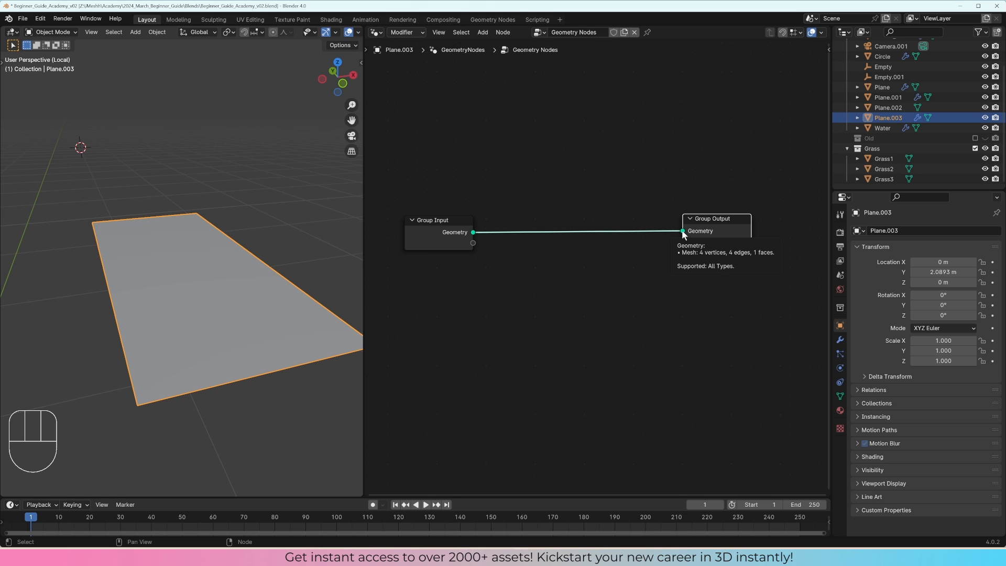
left_click_drag(683, 231, 627, 165)
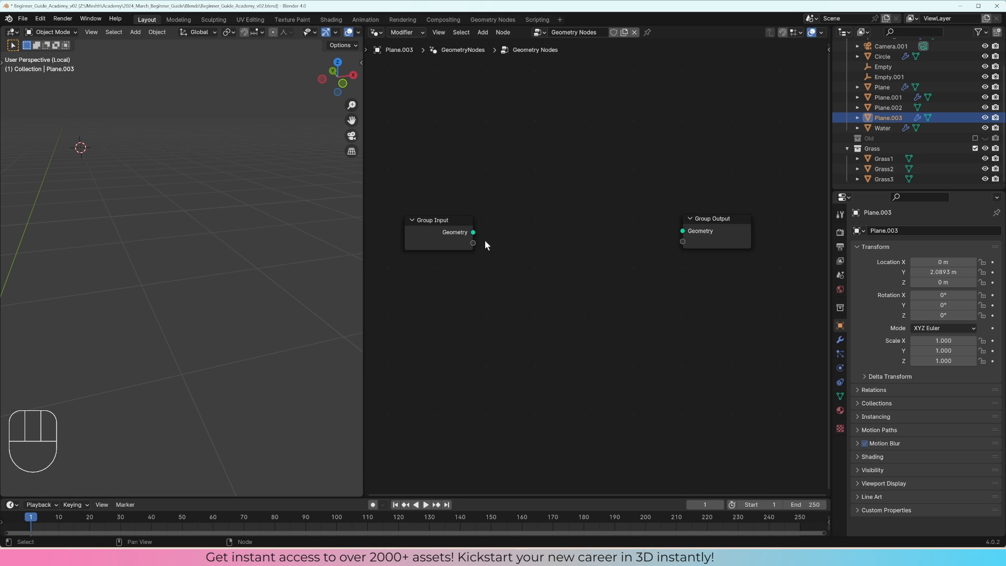
key("ctrl+z")
key("ctrl+z")
key("ctrl+z")
key("ctrl+z")
key("ctrl+z")
key("ctrl+z")
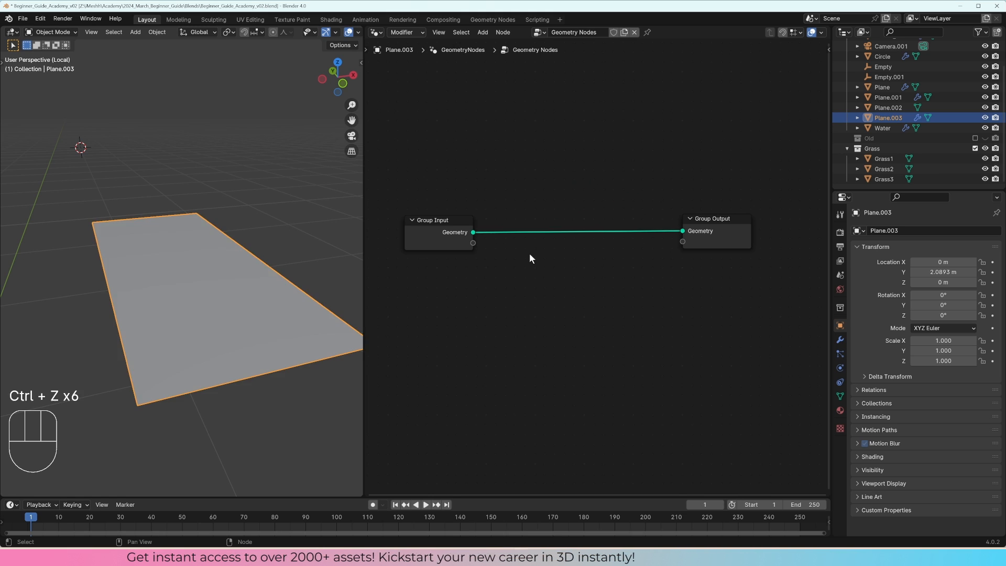
Step: Insert a Distribute Points on Faces node between Group Input and Group Output, and shift Group Input away to make room
middle_click_drag(262, 265, 240, 265)
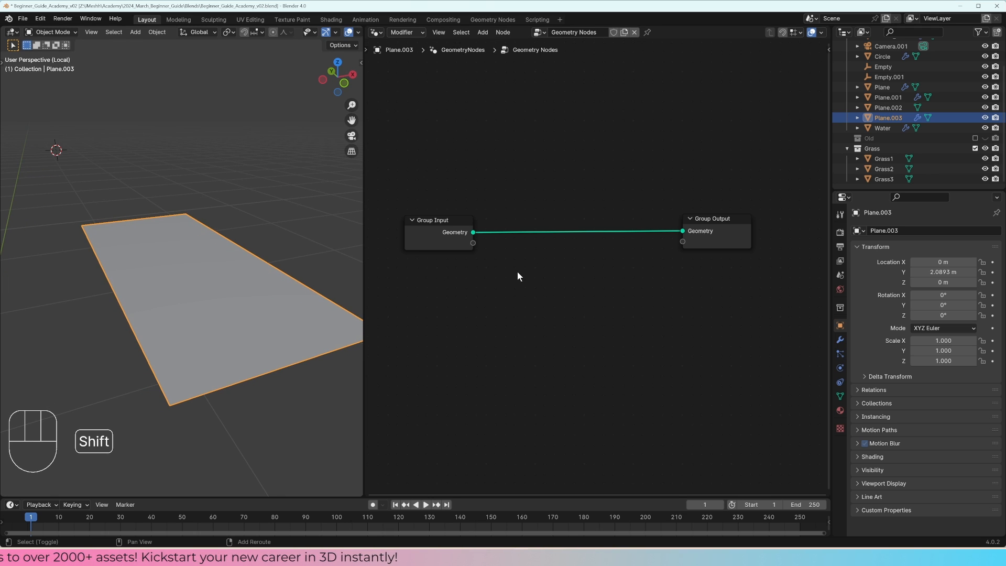
key("shift+a")
mouse_move(517, 272)
type("distrib")
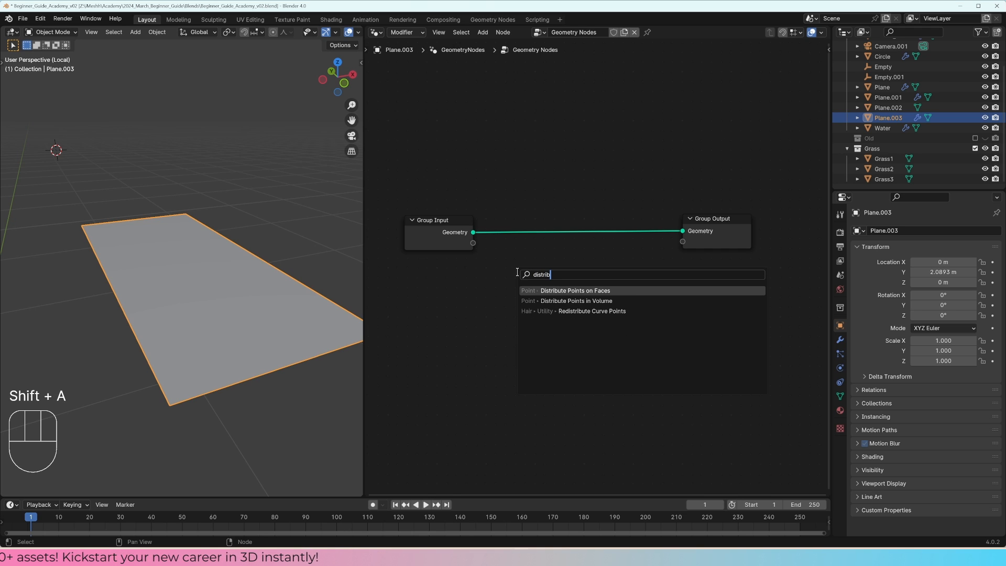
key("Return")
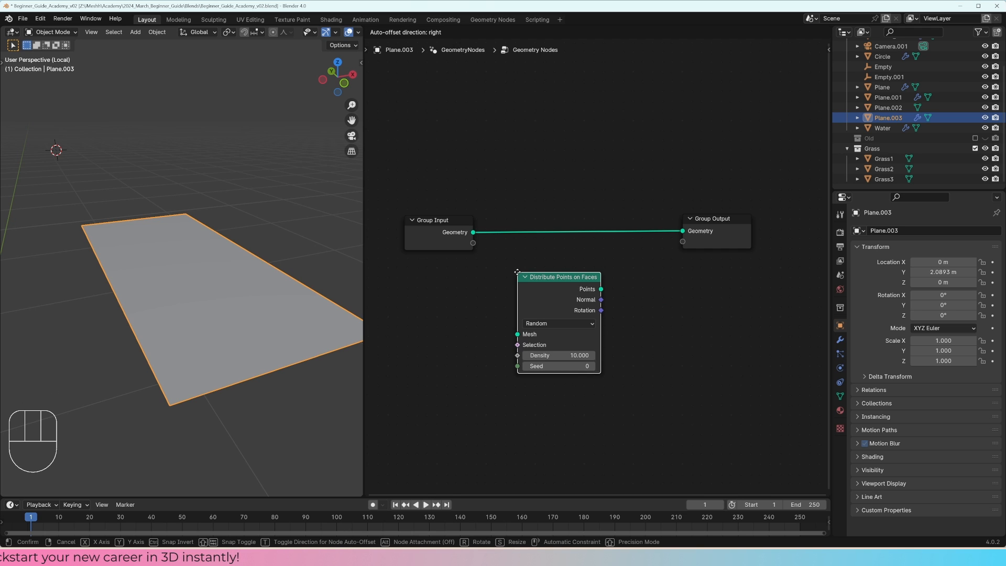
left_click(511, 202)
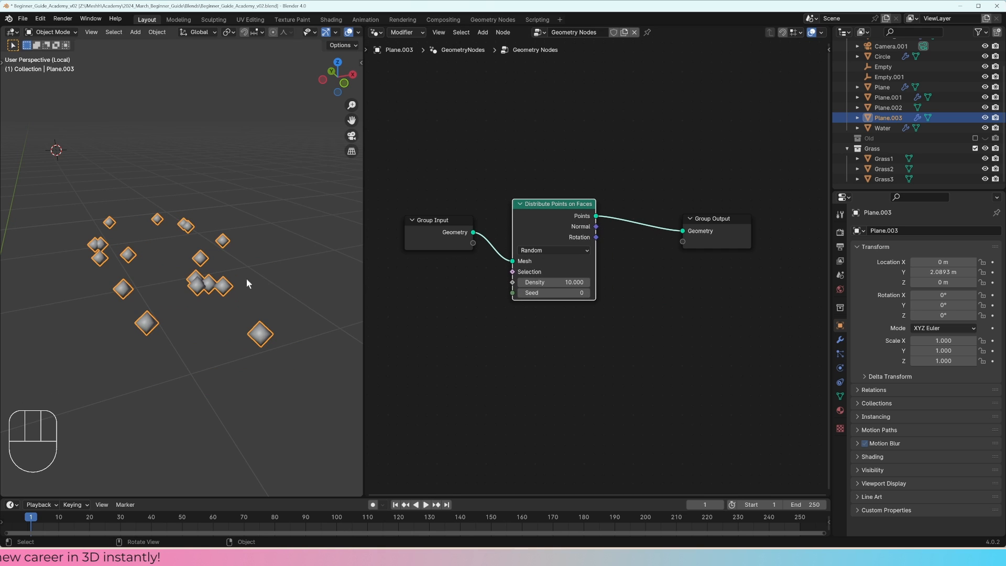
middle_click_drag(246, 279, 216, 315)
left_click_drag(451, 220, 430, 217)
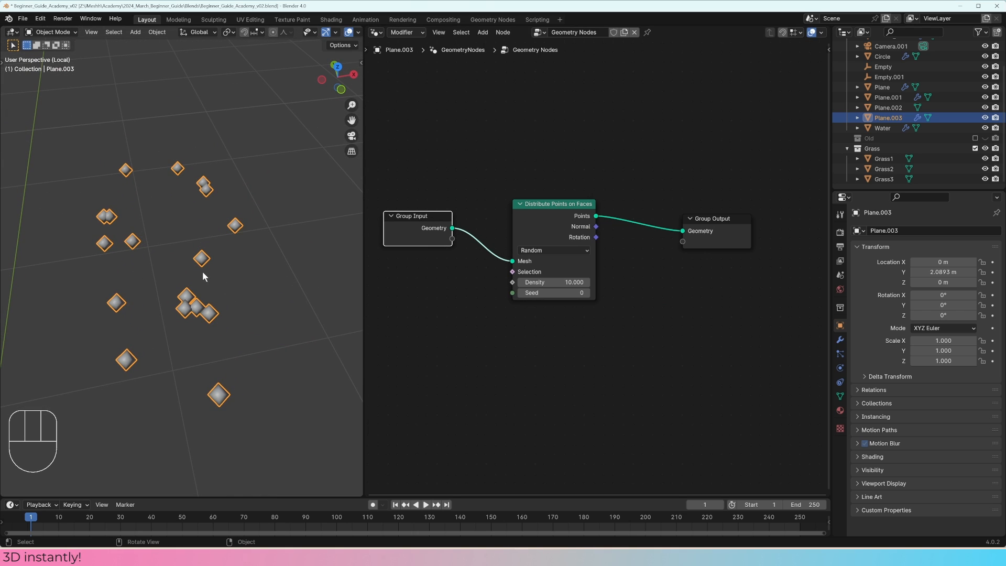
Step: Shift the Distribute Points on Faces node slightly and set its Density to 273.2
middle_click_drag(193, 266, 251, 259)
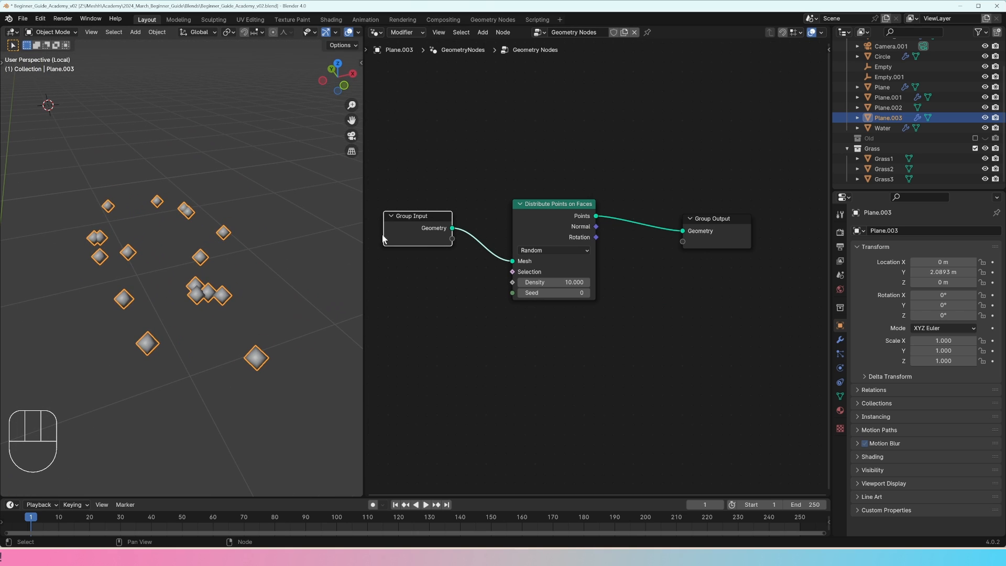
left_click_drag(434, 228, 605, 158)
left_click_drag(596, 215, 682, 231)
left_click_drag(537, 214, 547, 208)
middle_click_drag(249, 315, 217, 298)
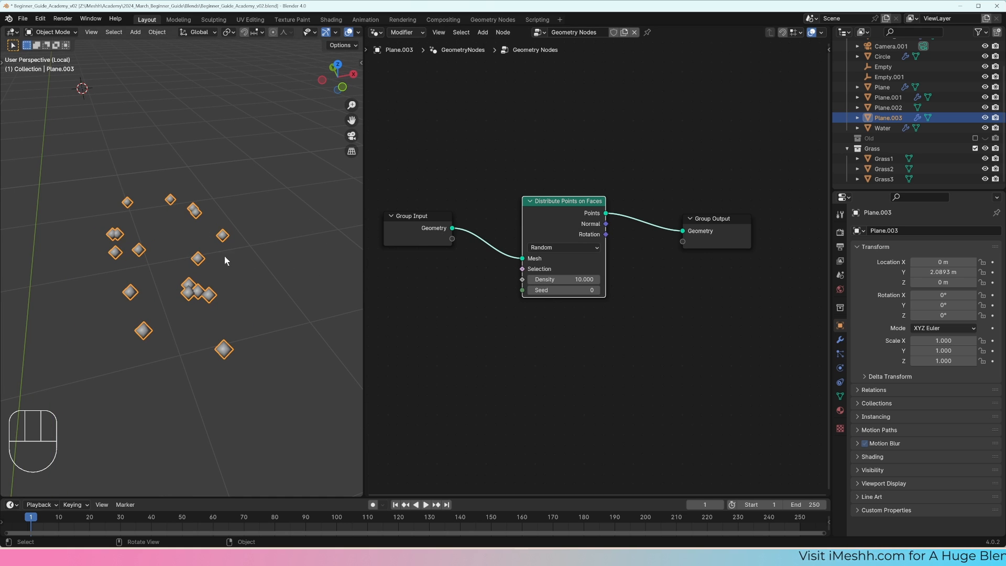
left_click_drag(568, 276, 654, 276)
right_click(654, 276)
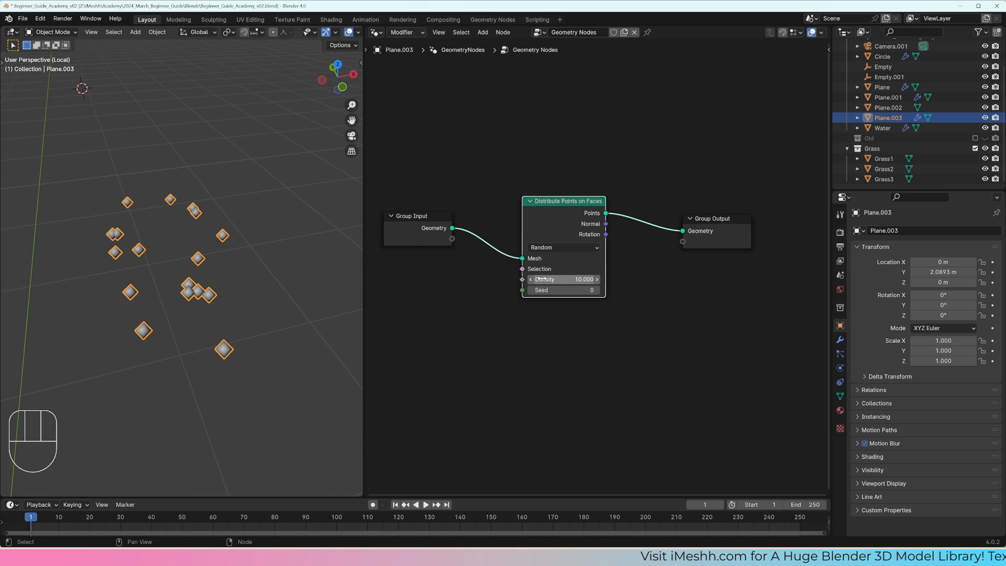
left_click_drag(543, 279, 521, 289)
Step: Try moving a short edge of Plane.003 along the Y axis in Edit Mode, and return to Object Mode
key("Tab")
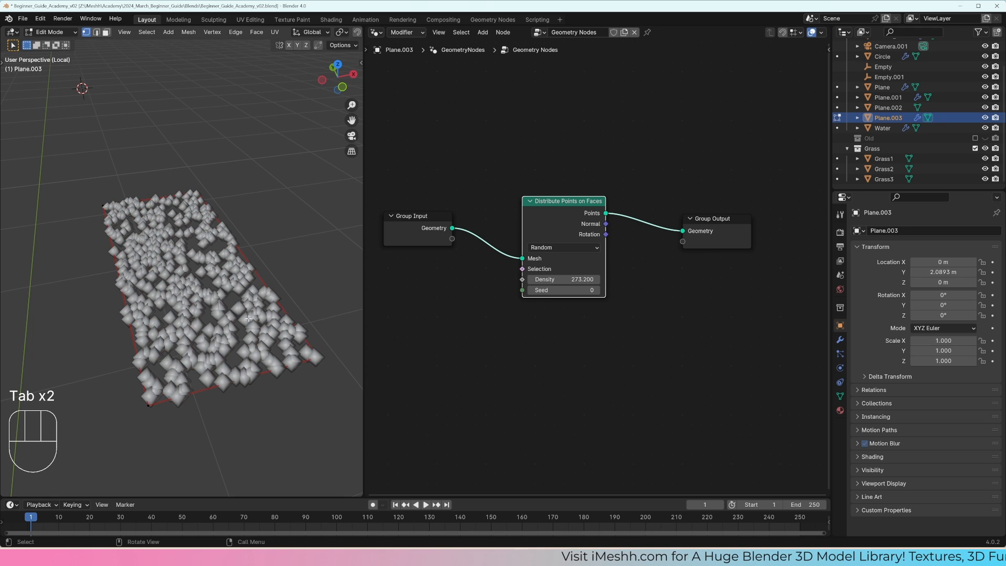
key("2")
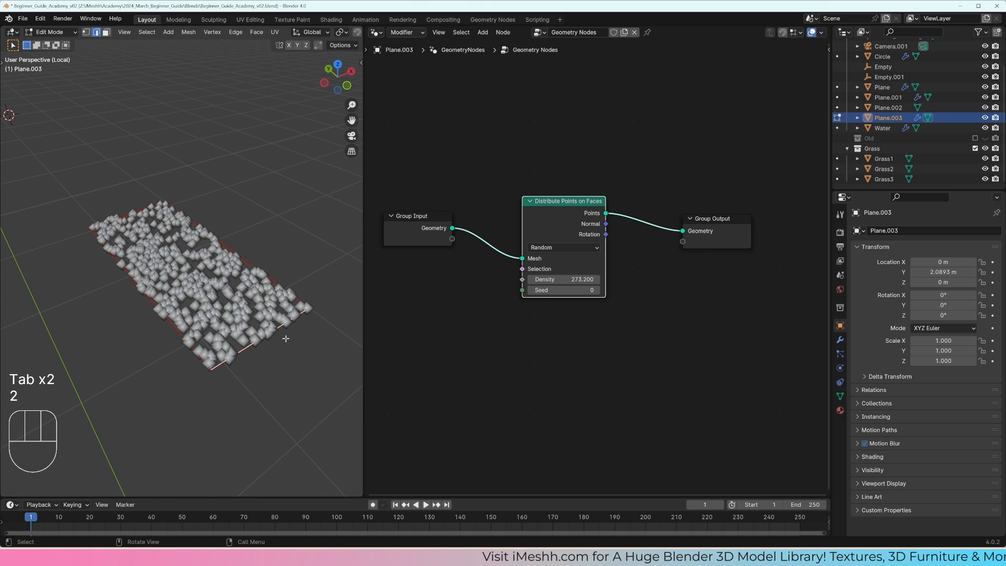
key("g")
key("y")
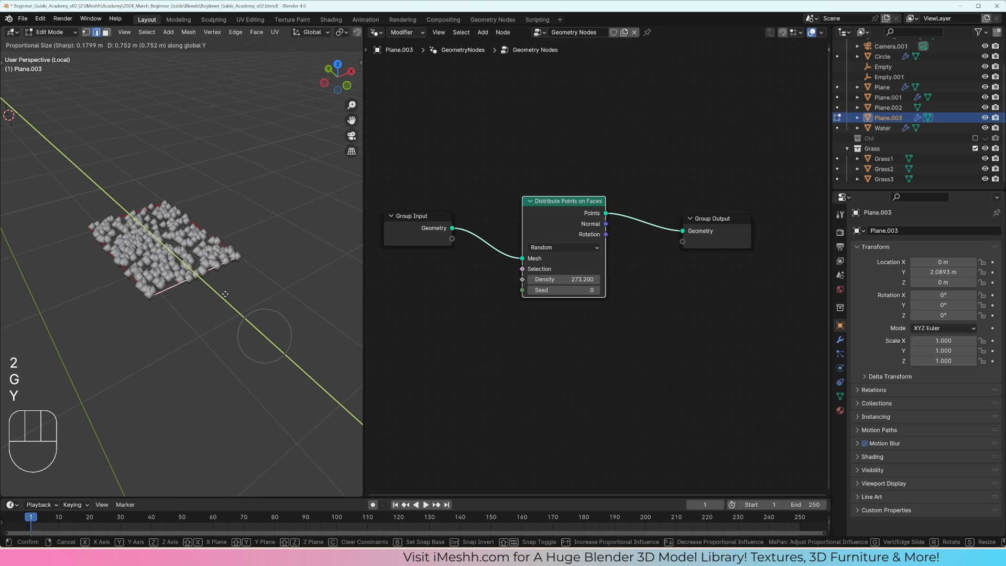
left_click(263, 323)
key("Tab")
Step: Rearrange the Group Input and Distribute Points on Faces nodes to leave a wide gap before Group Output
middle_click_drag(264, 322, 241, 304)
scroll(231, 299, "up", 3)
left_click_drag(568, 200, 538, 201)
left_click_drag(439, 181, 590, 294)
scroll(590, 293, "down", 3)
key("g")
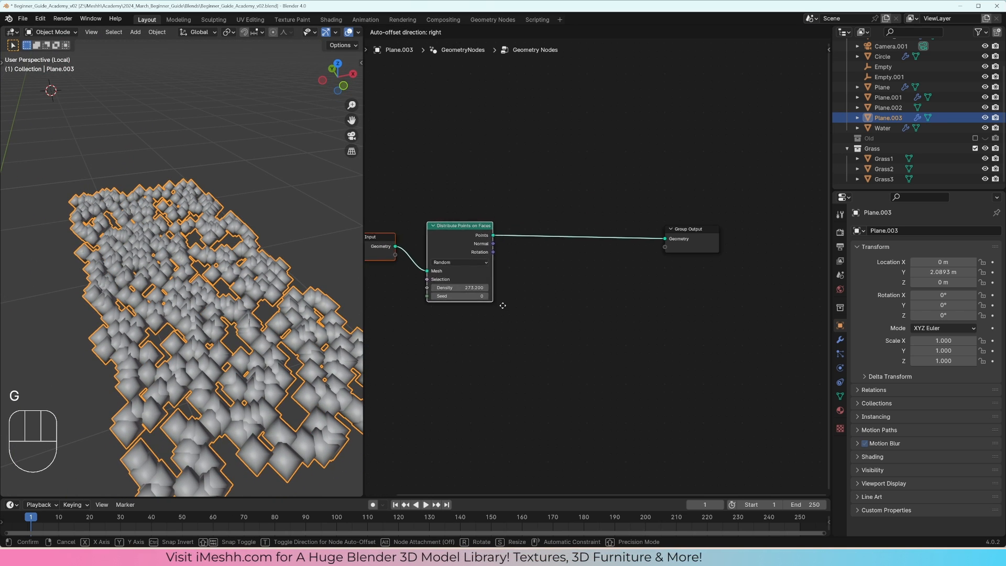
left_click(500, 306)
middle_click_drag(500, 306, 546, 283)
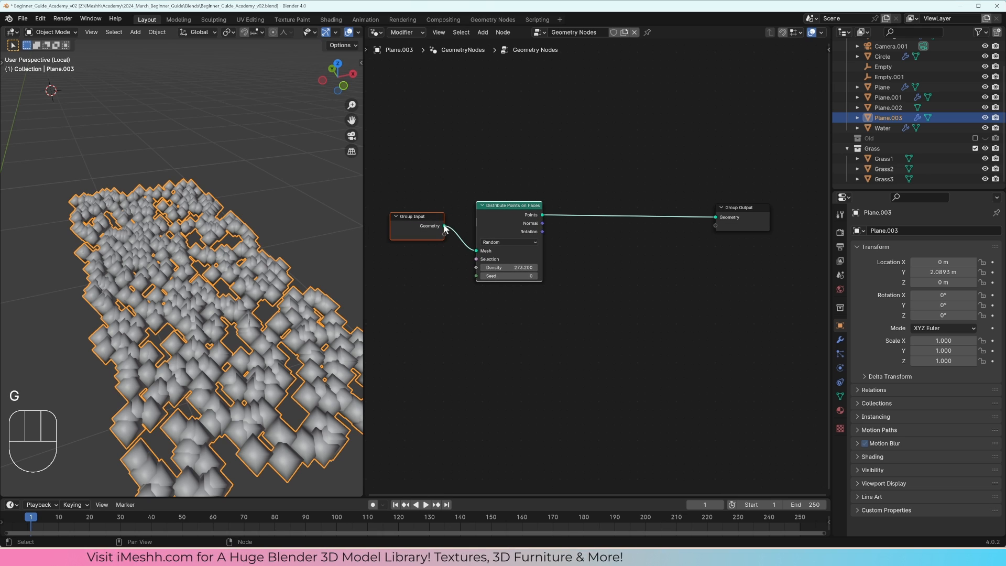
left_click_drag(515, 219, 523, 226)
left_click_drag(519, 225, 529, 231)
left_click_drag(433, 231, 430, 228)
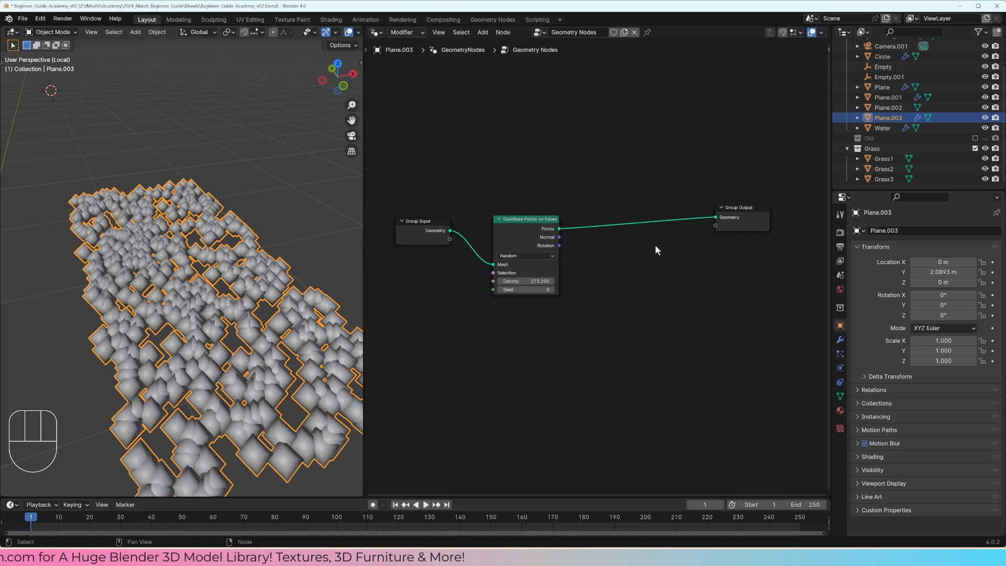
Step: Insert a Join Geometry node before Group Output and connect Group Input's Geometry to it alongside the distributed points
key("shift+a")
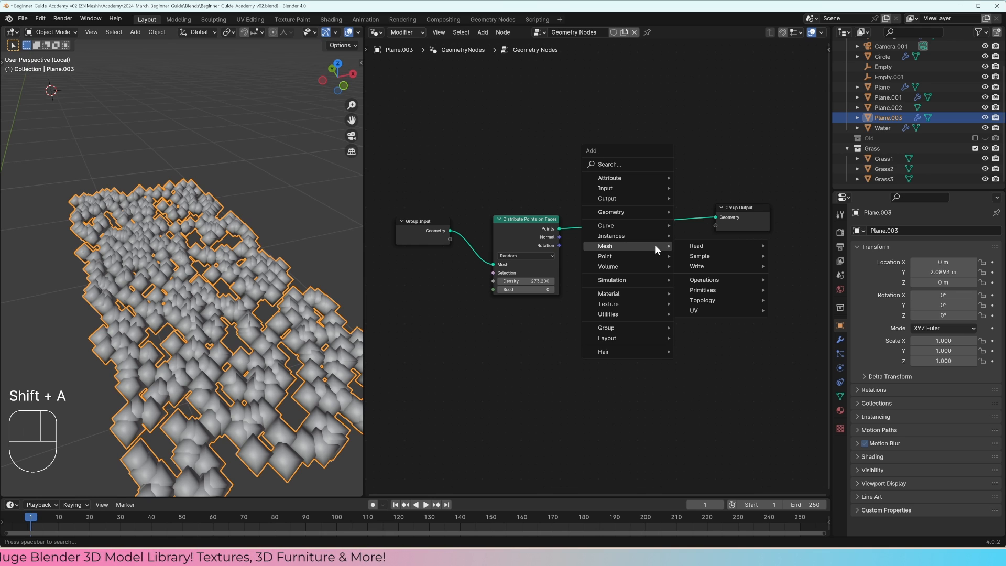
type("join")
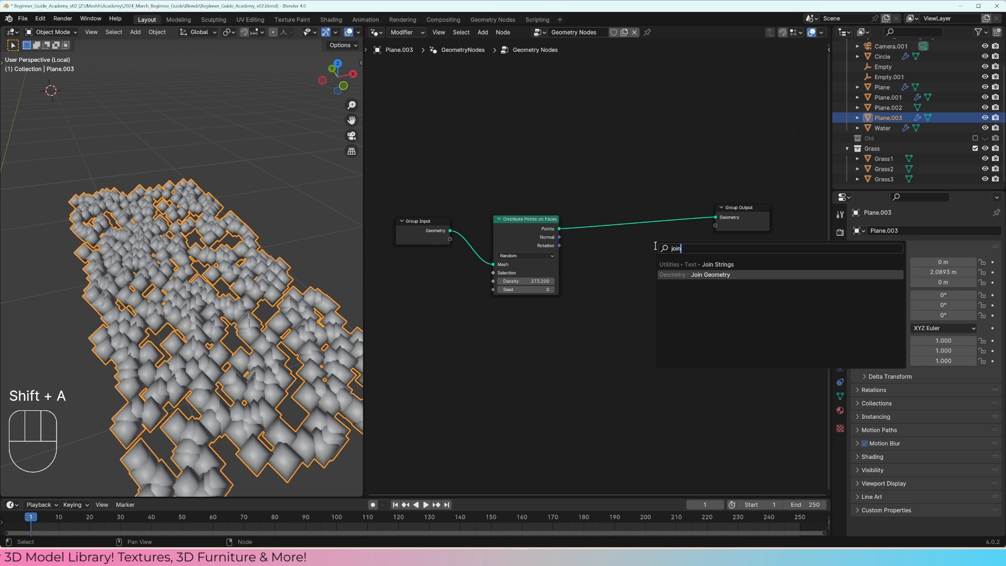
key("Return")
left_click(652, 210)
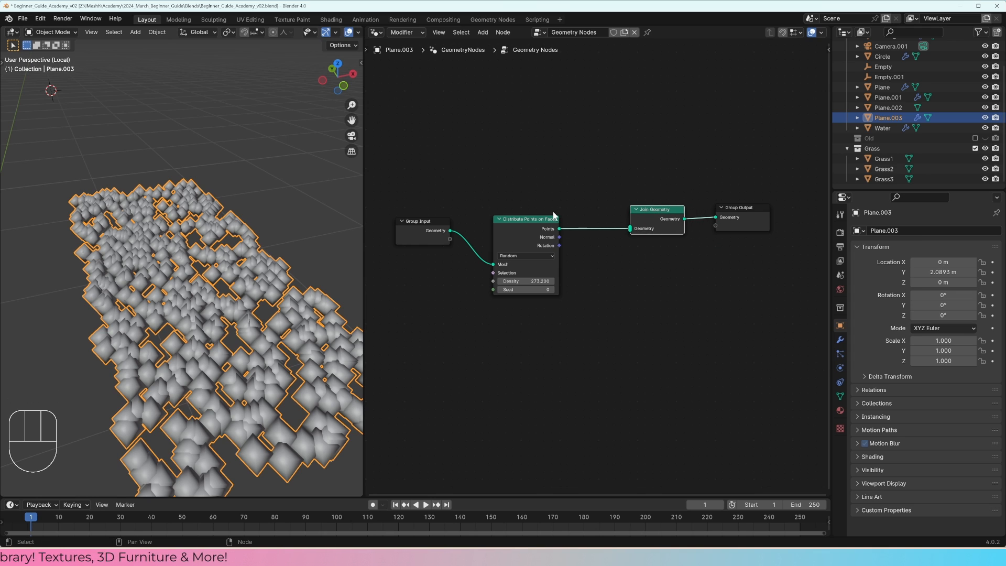
left_click_drag(628, 225, 629, 226)
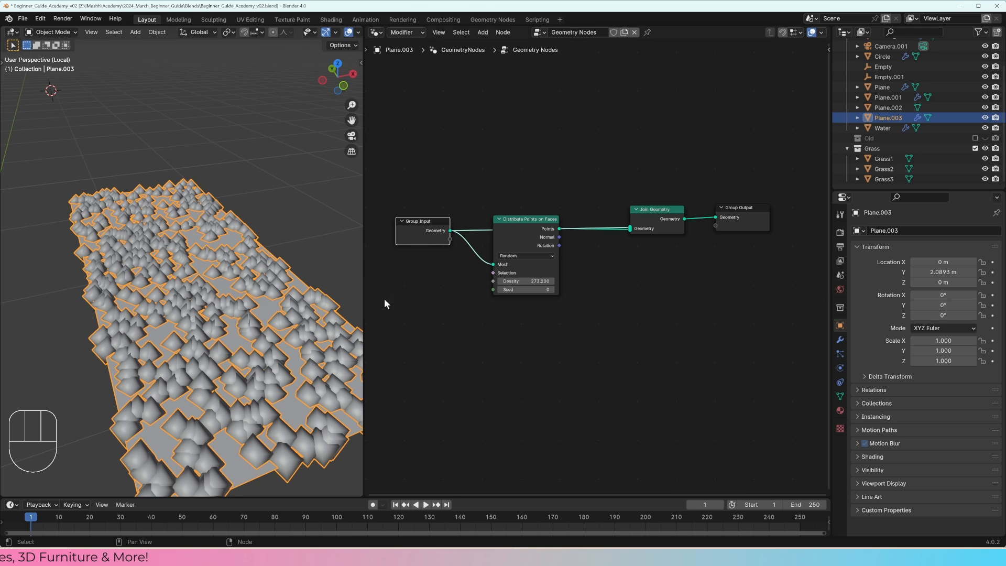
middle_click_drag(301, 220, 300, 240)
left_click(300, 234)
left_click(248, 267)
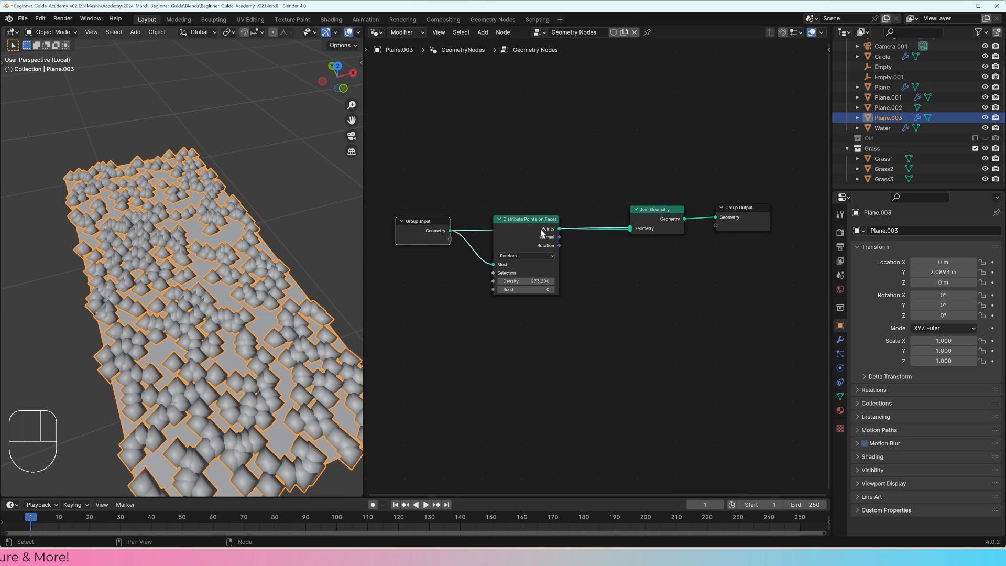
Step: Spread out the Group Input, Distribute Points on Faces and Join Geometry nodes so both branches read clearly, and hide the viewport overlays
left_click_drag(542, 233, 555, 243)
left_click_drag(437, 231, 424, 195)
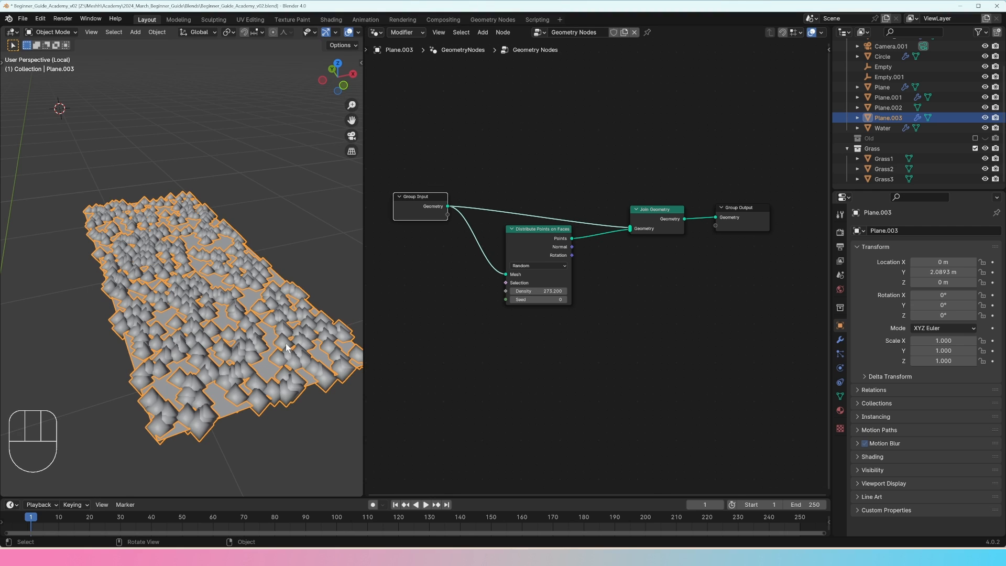
left_click_drag(655, 210, 671, 156)
left_click_drag(516, 232, 501, 245)
left_click_drag(417, 203, 388, 188)
left_click_drag(520, 253, 504, 247)
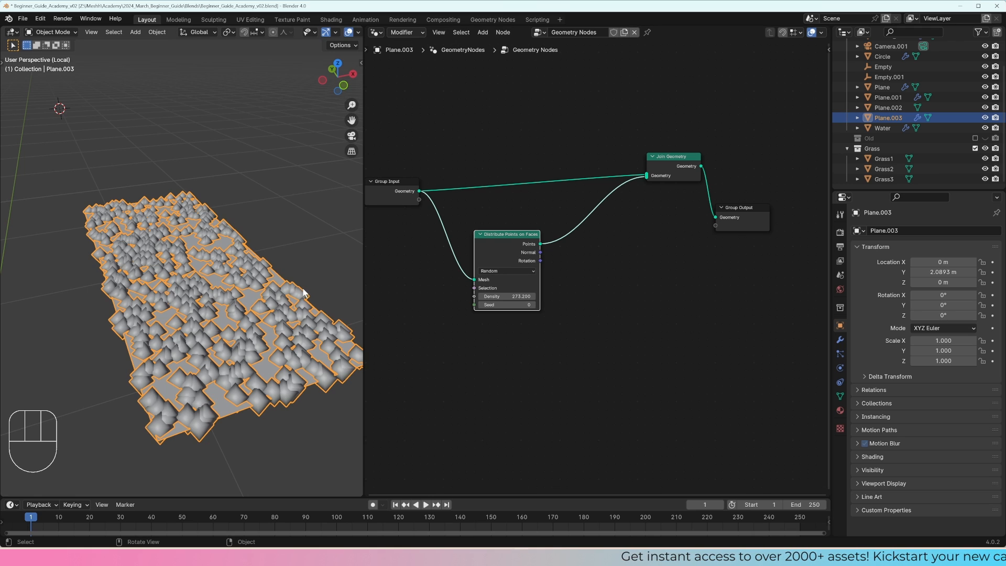
key("shift+alt+z")
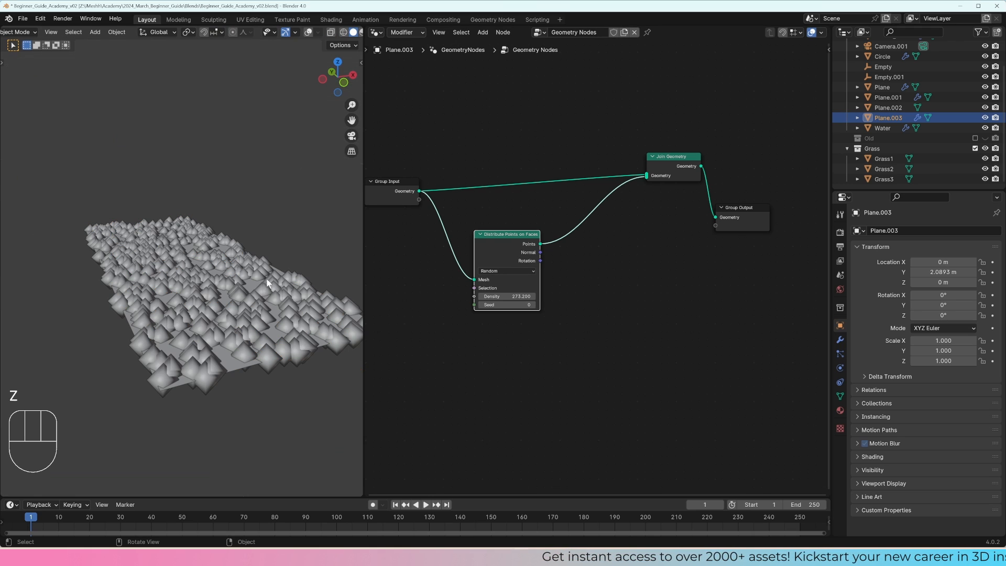
Step: Insert an Instance on Points node between Distribute Points on Faces and Join Geometry, and space the neighbouring nodes apart
key("g")
left_click(572, 275)
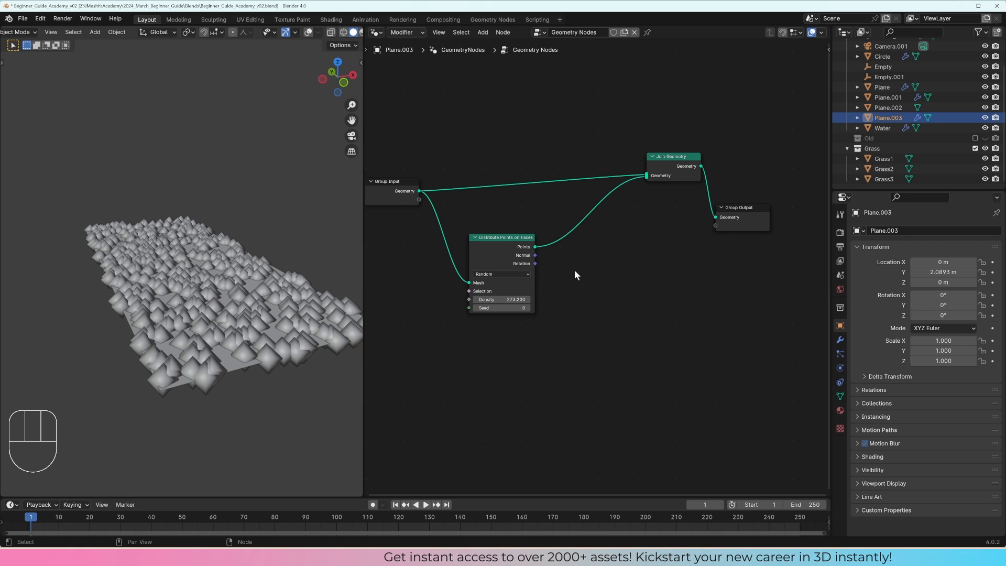
key("shift+a")
mouse_move(575, 272)
type("instances")
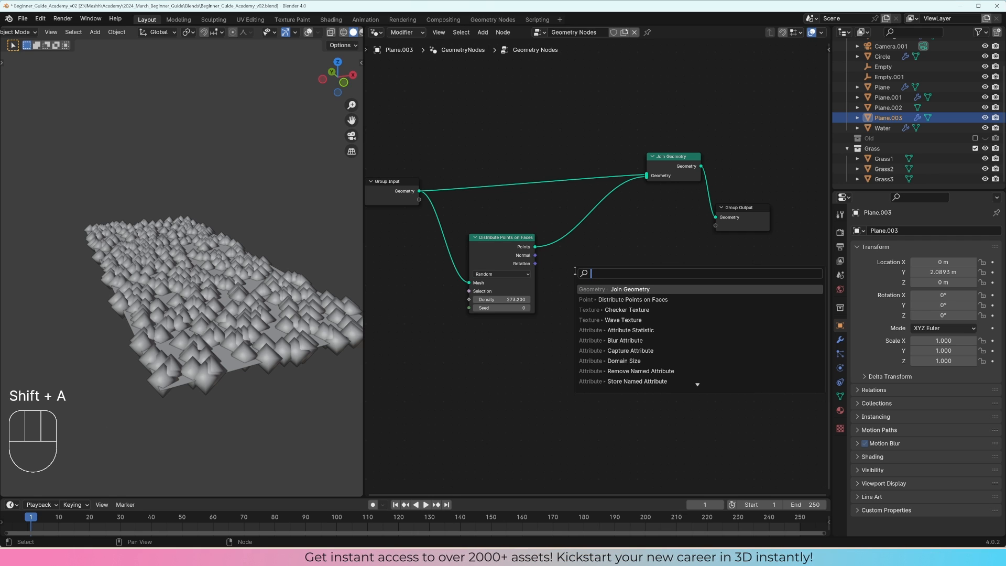
type(" on")
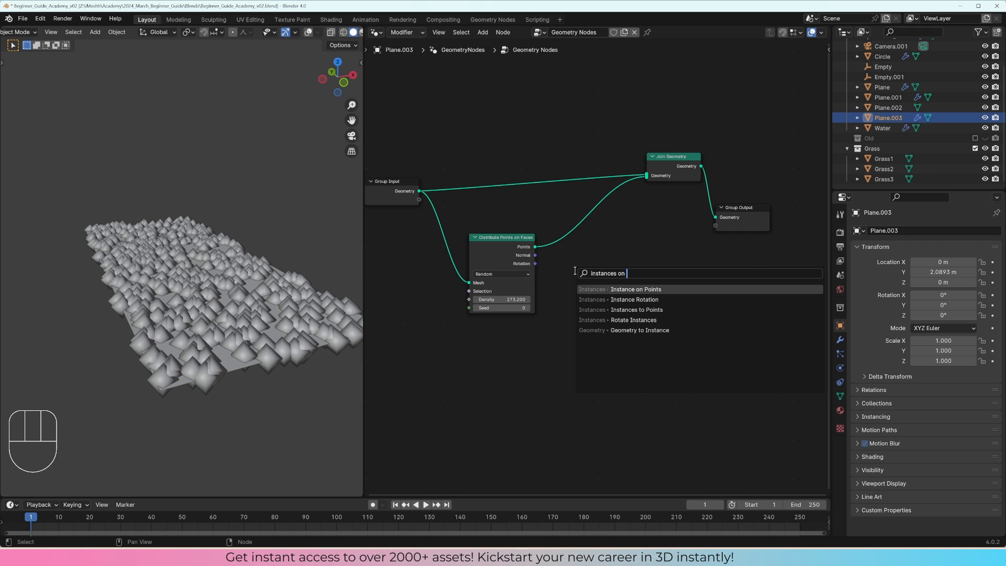
key("Return")
left_click(565, 224)
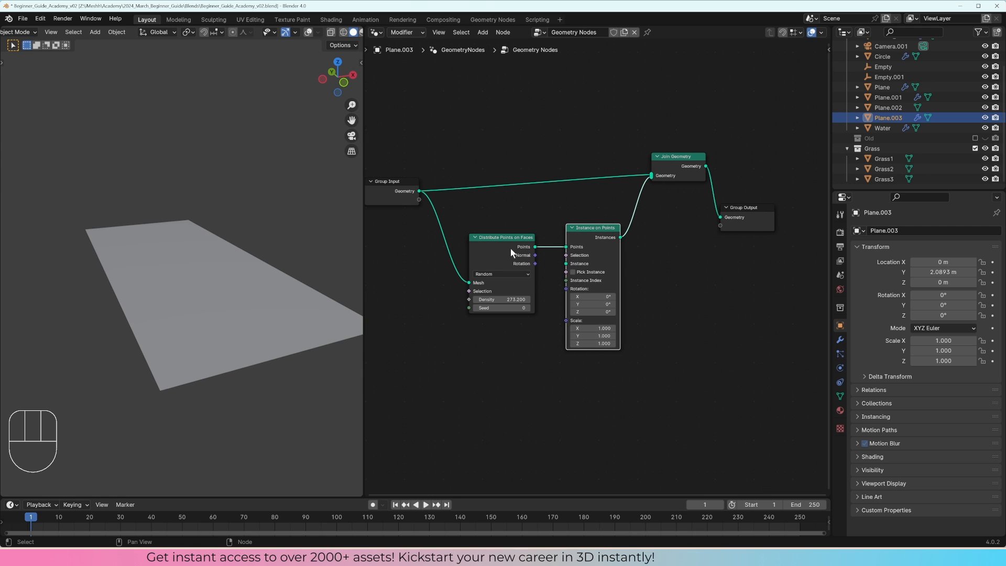
left_click_drag(505, 242, 503, 241)
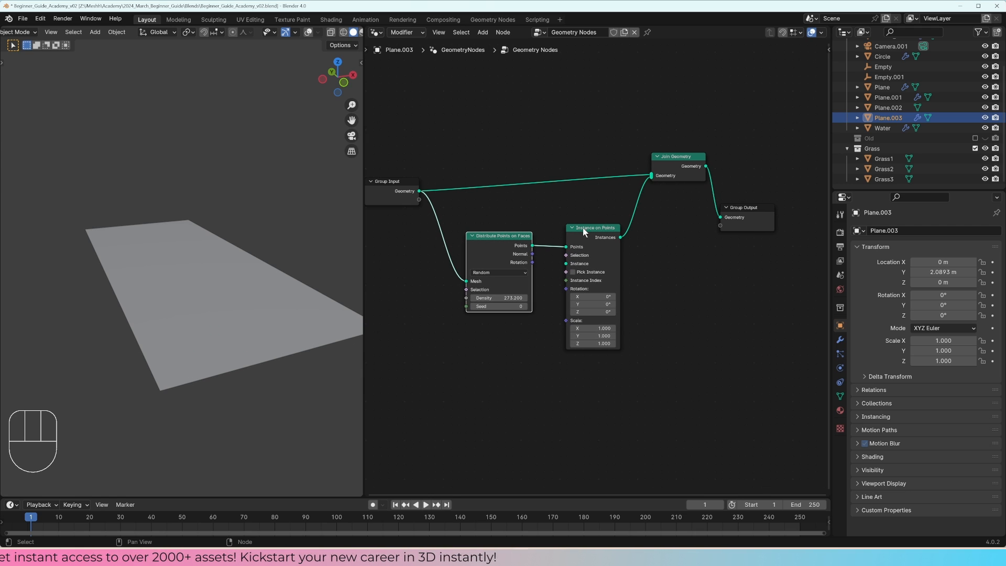
left_click_drag(583, 227, 586, 234)
Step: Add a Cube mesh primitive node and connect its Mesh output to the Instance input of Instance on Points
middle_click_drag(468, 339, 483, 322)
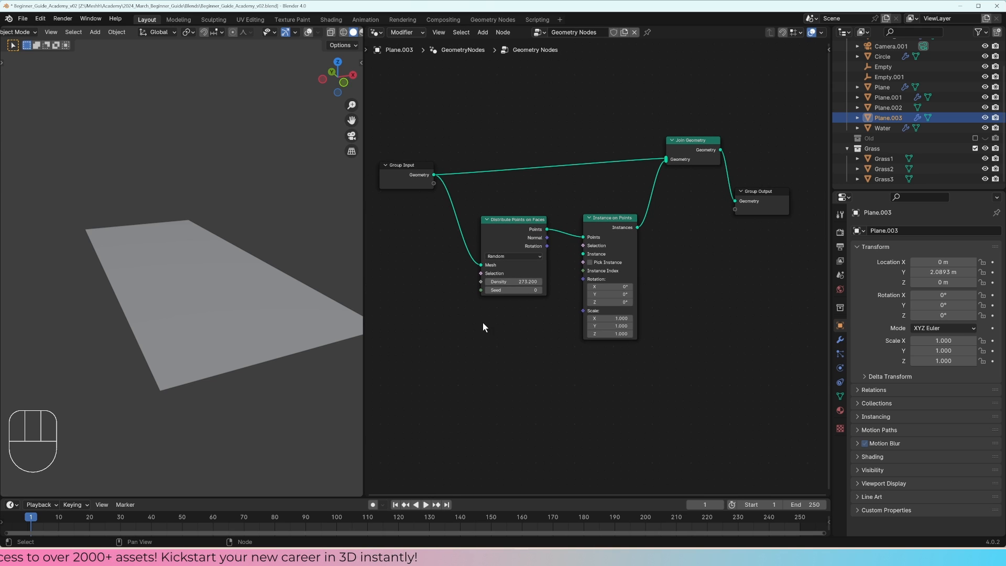
key("shift+a")
mouse_move(474, 330)
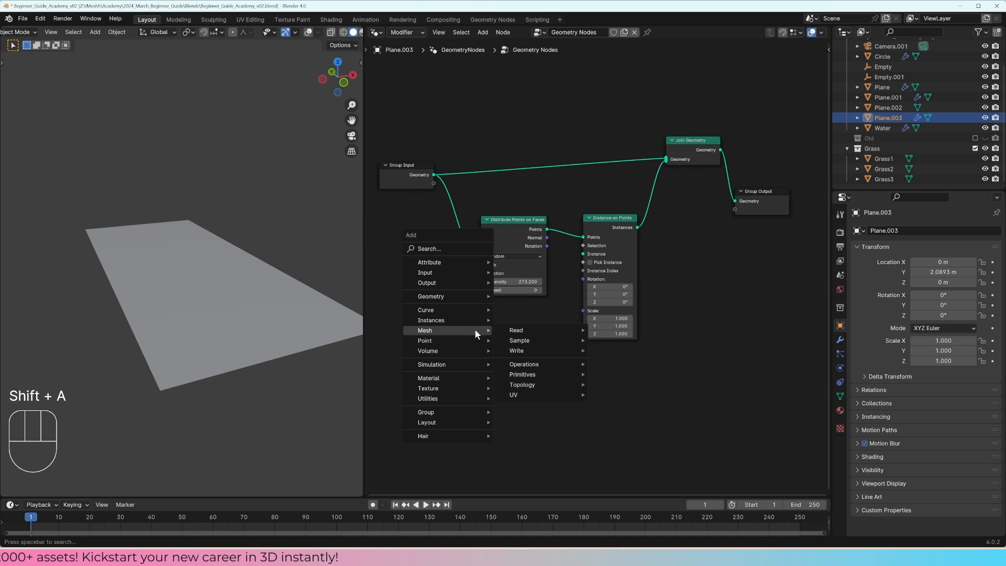
mouse_move(530, 385)
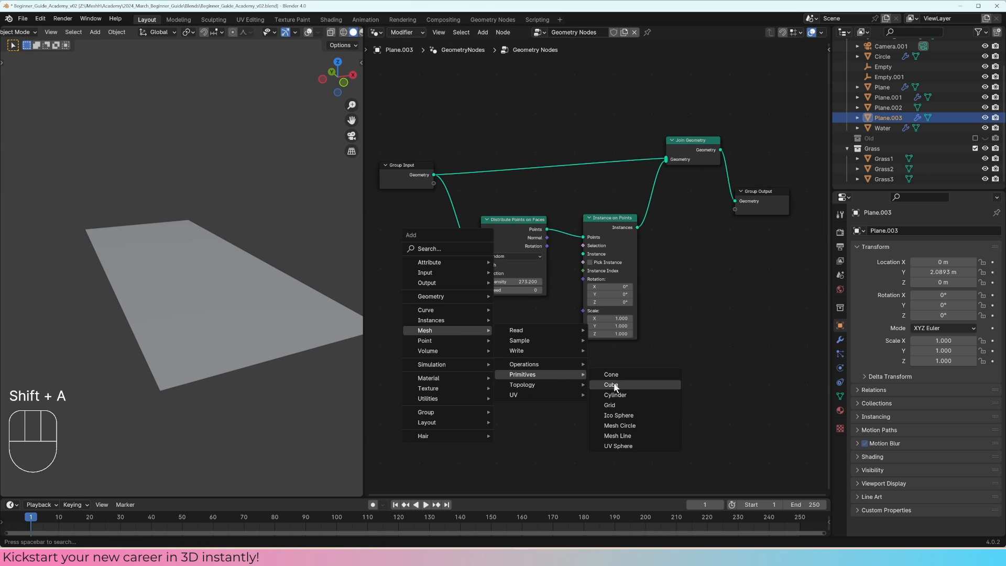
left_click(602, 385)
left_click(533, 322)
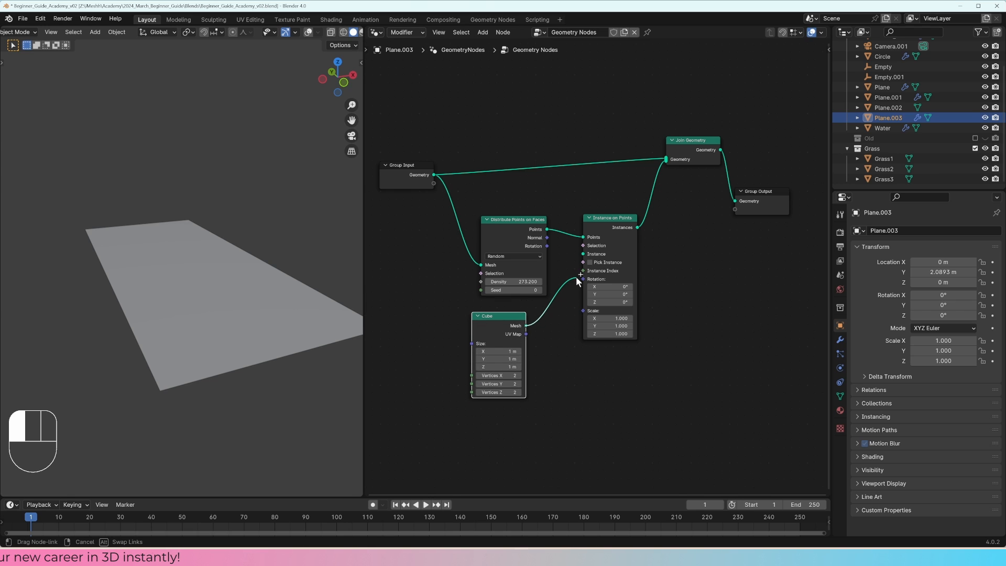
left_click_drag(585, 258, 584, 256)
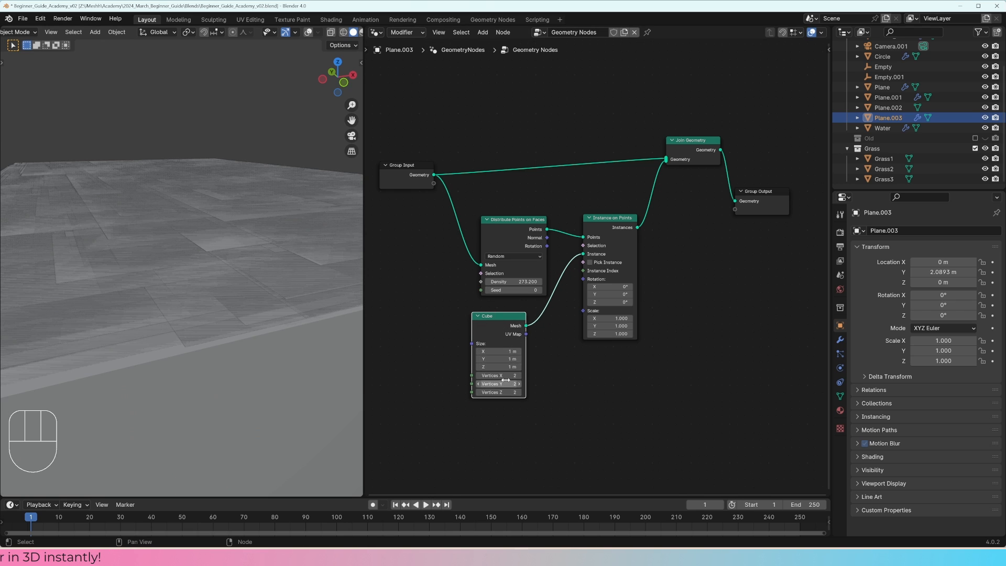
Step: Set the Cube node's size to 0.03 m on all axes and compare the rendered view with Instance on Points muted and unmuted
left_click_drag(498, 359, 468, 366)
key("z")
left_click(177, 259)
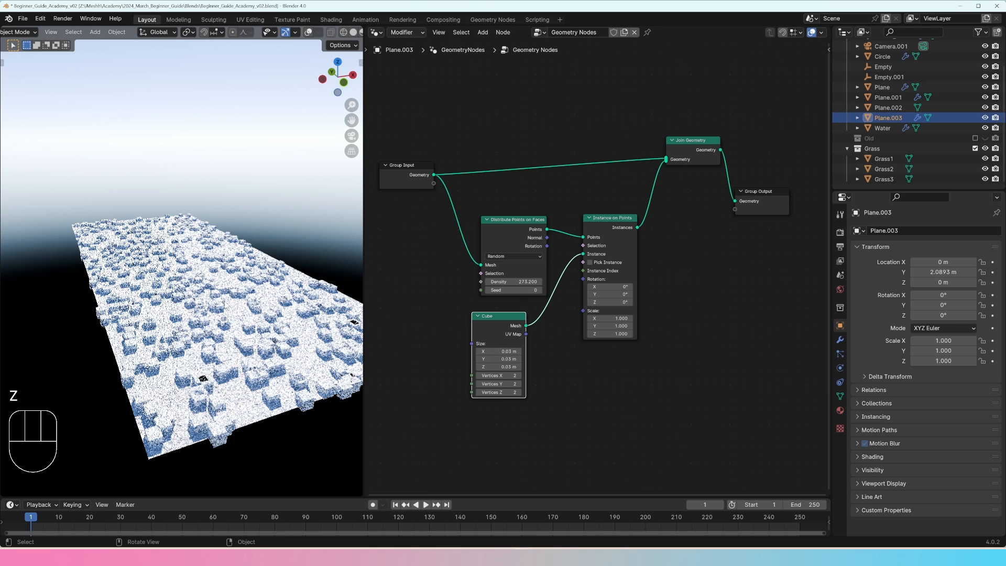
key("m")
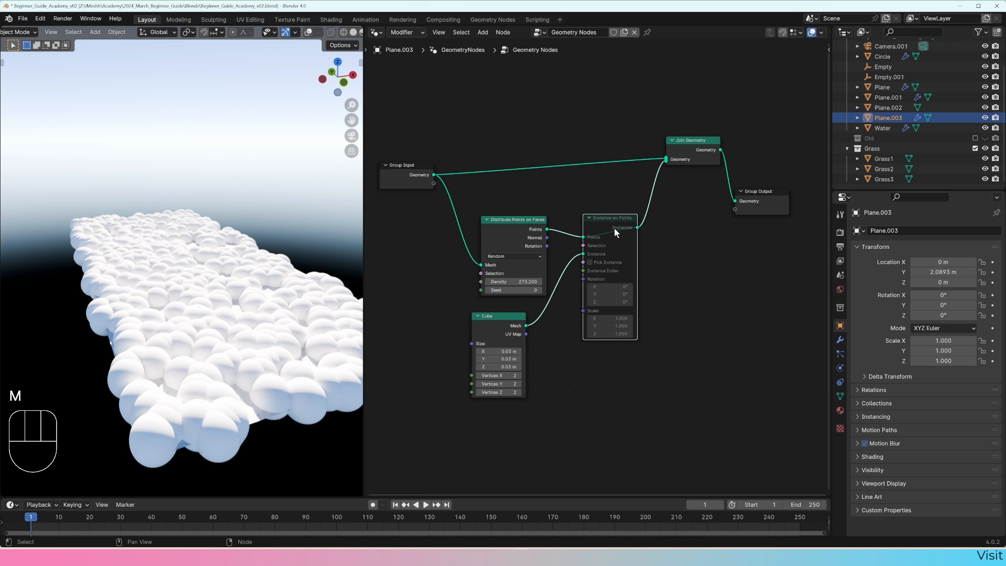
key("m")
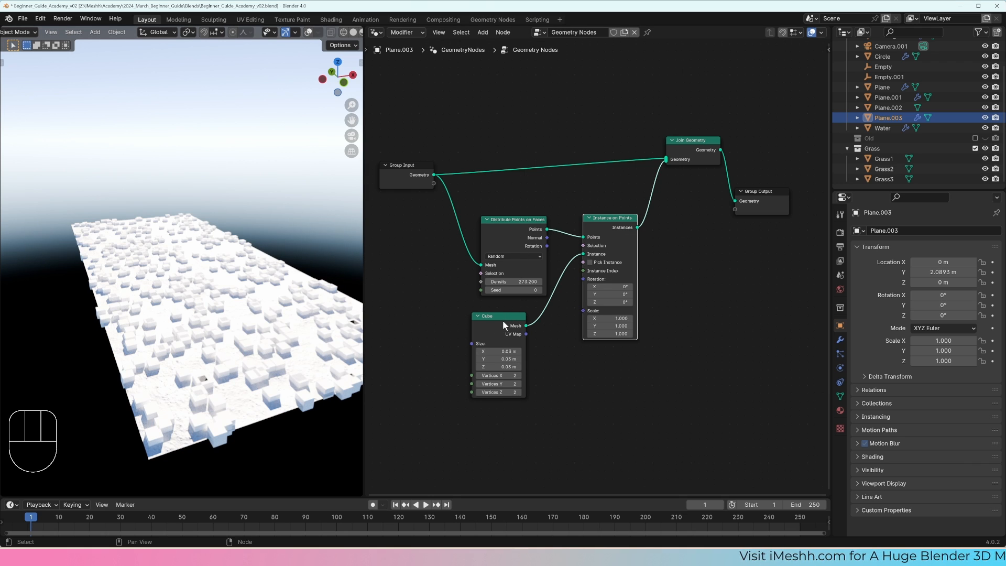
Step: Replace the Cube node with an Object Info node for Grass1 and connect its Geometry to the Instance input
key("x")
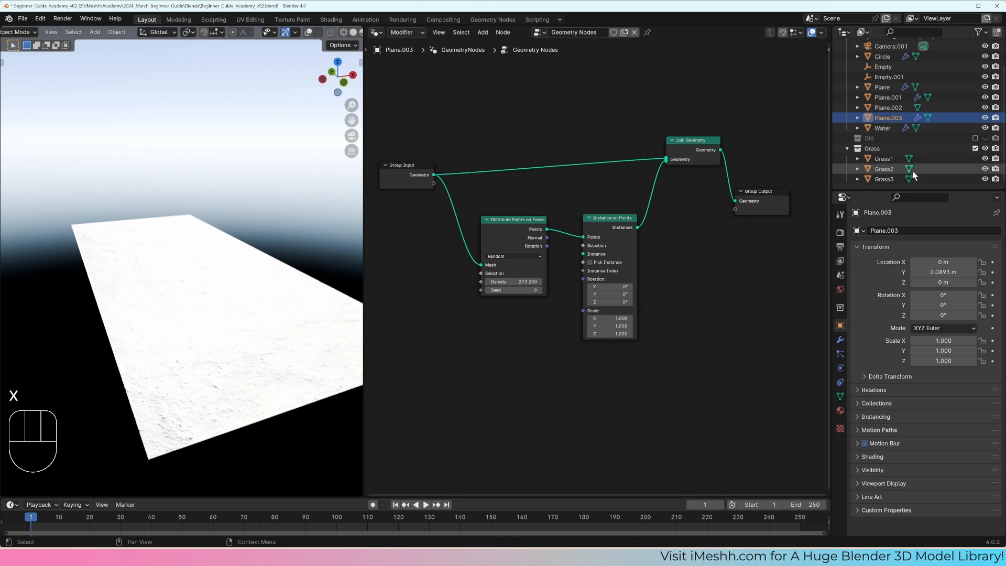
left_click_drag(884, 158, 467, 331)
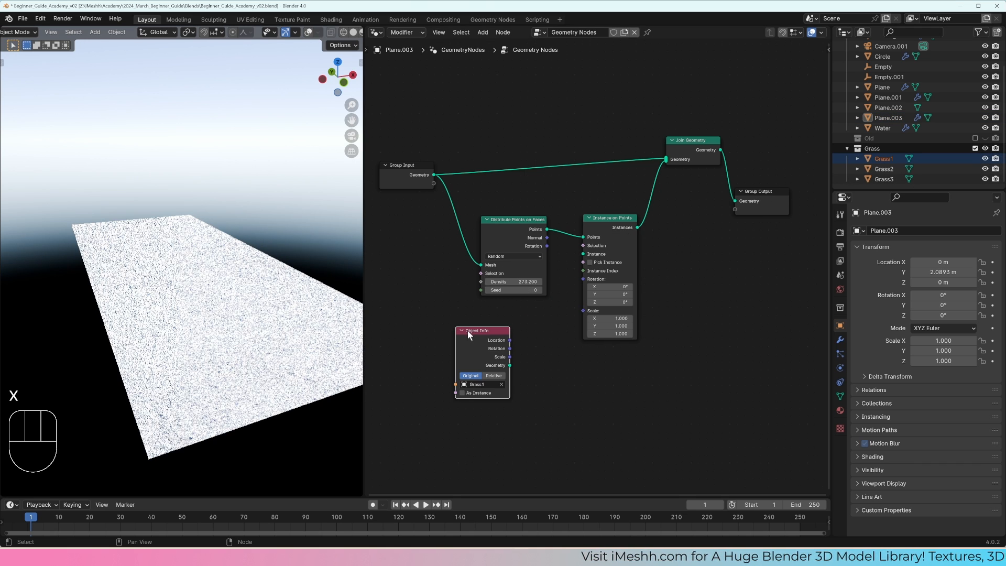
left_click_drag(509, 364, 583, 254)
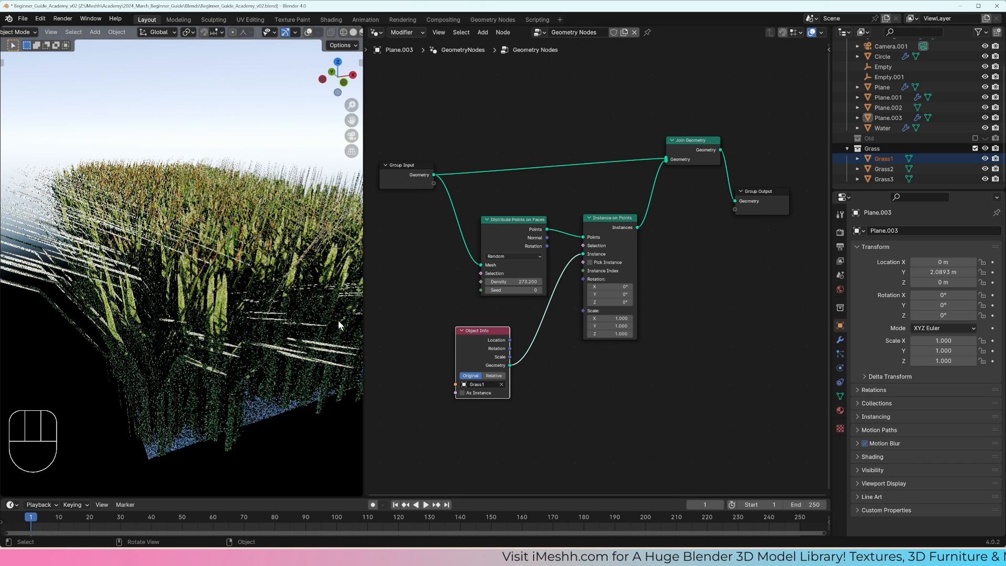
Step: Bring the Grass collection into the node tree as a Collection Info node and connect its Instances output to the Instance input
scroll(238, 298, "down", 3)
key("KP_Divide")
key("KP_Divide")
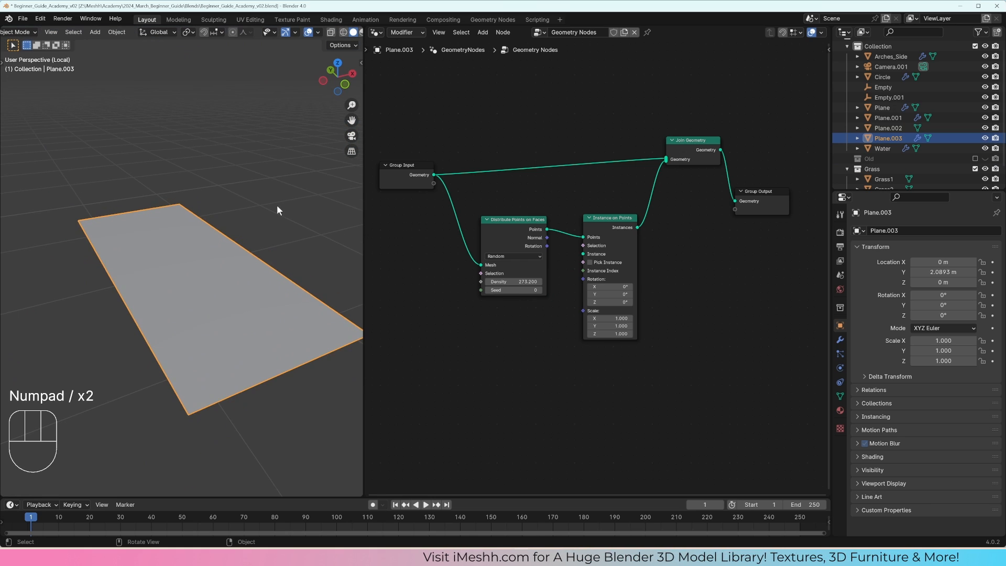
scroll(870, 170, "down", 2)
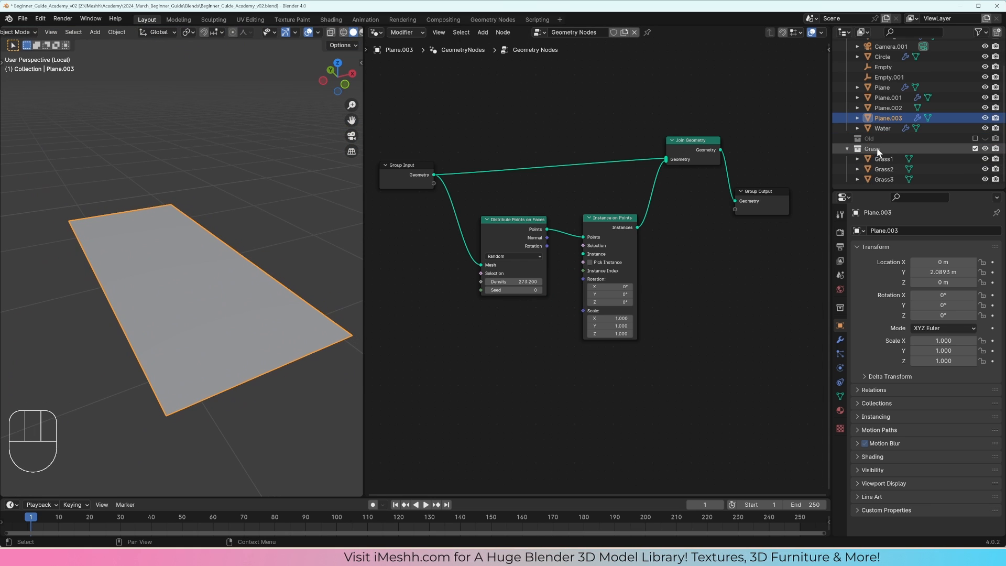
left_click_drag(876, 149, 583, 254)
scroll(178, 229, "down", 2)
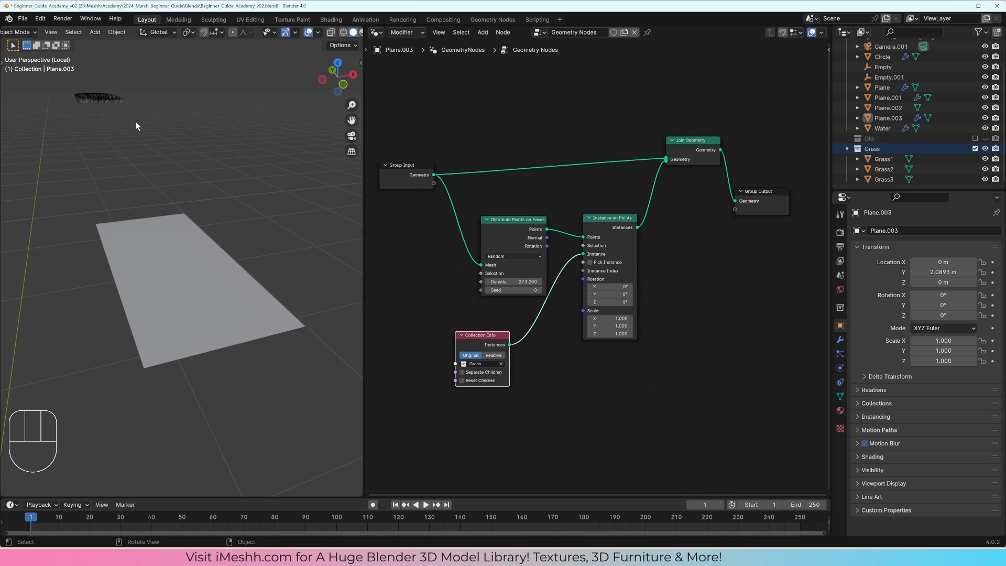
left_click(97, 104)
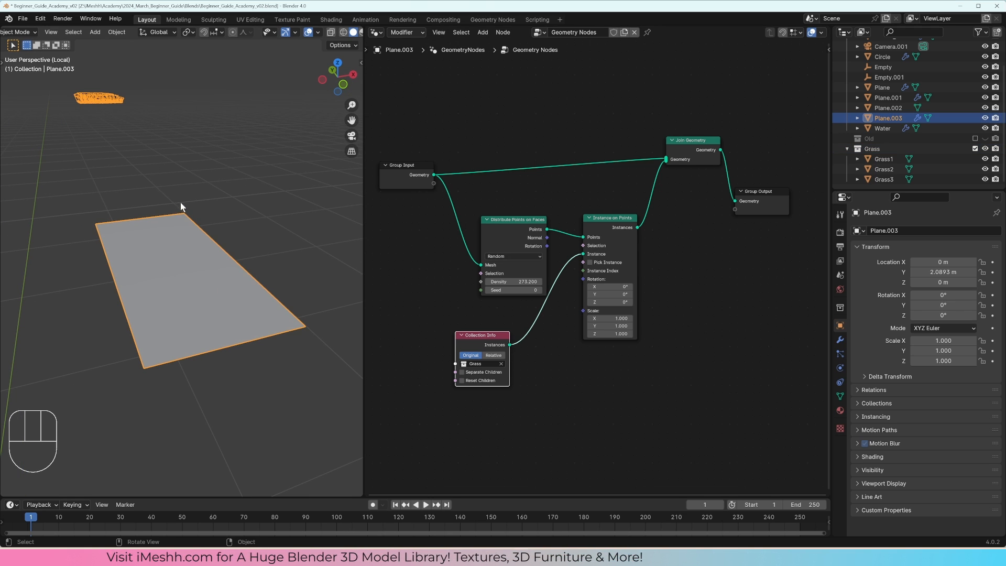
Step: Leave the isolated view, select the three grass tufts together with Plane.003, and isolate them in local view
key("KP_Divide")
scroll(182, 200, "down", 2)
left_click(154, 195)
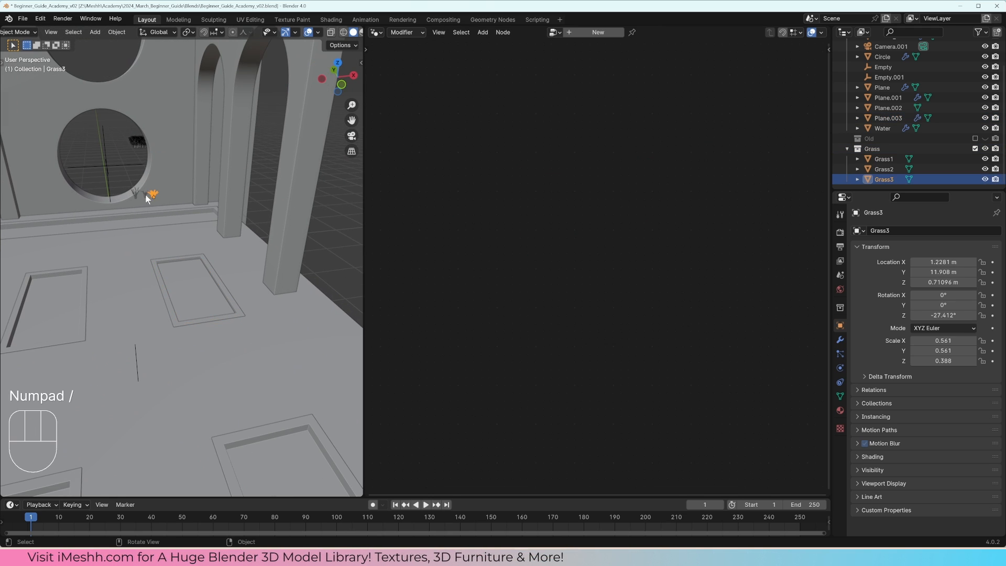
left_click(146, 194, "shift")
left_click(137, 194, "shift")
left_click(196, 289, "shift")
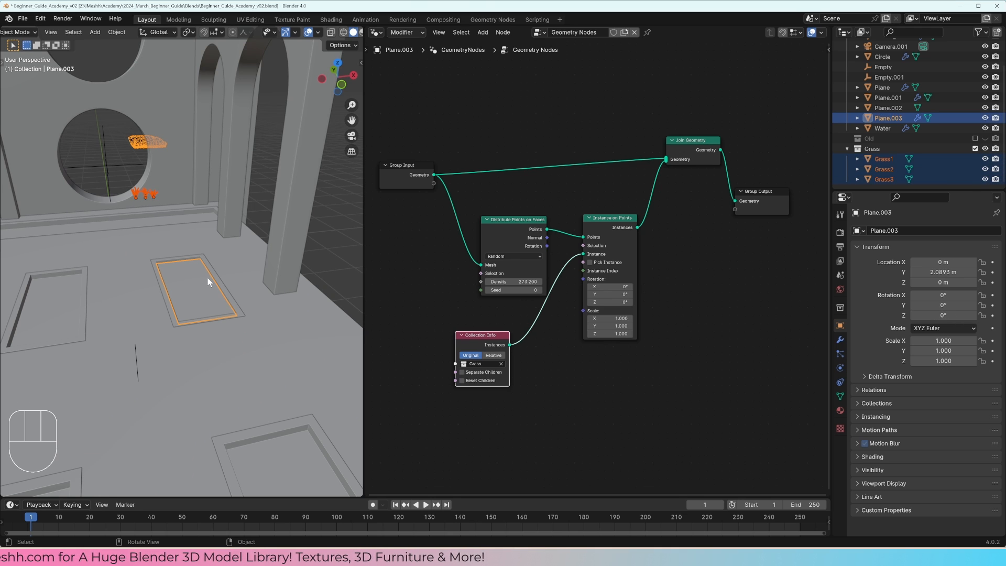
key("KP_Divide")
mouse_move(240, 247)
middle_mouse_down("shift")
mouse_move(247, 265)
mouse_move(240, 227)
middle_mouse_up("shift")
scroll(240, 228, "down", 3)
Step: Select Plane.003 and snap the 3D cursor to its origin
left_click(206, 274)
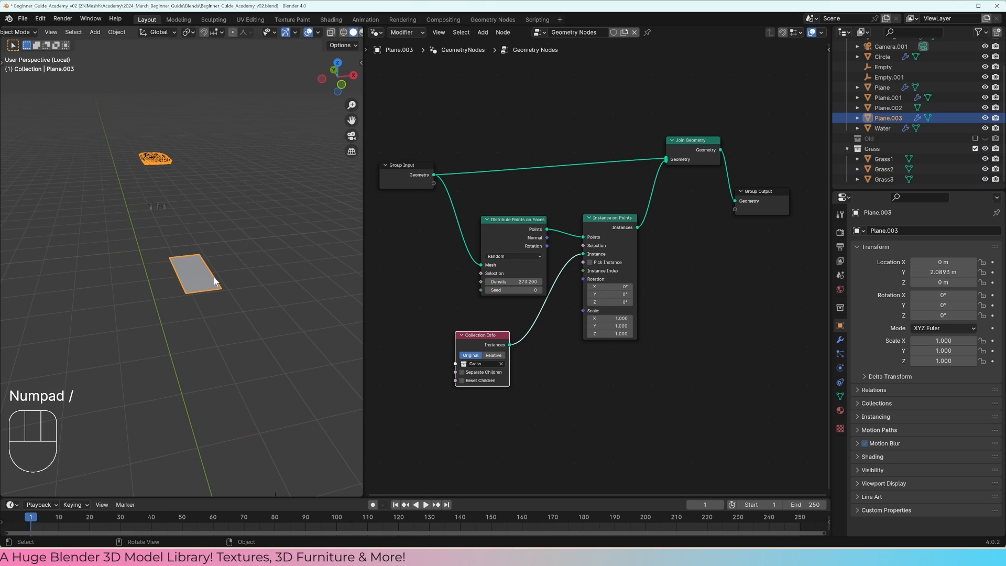
middle_click_drag(221, 276, 226, 240, "shift")
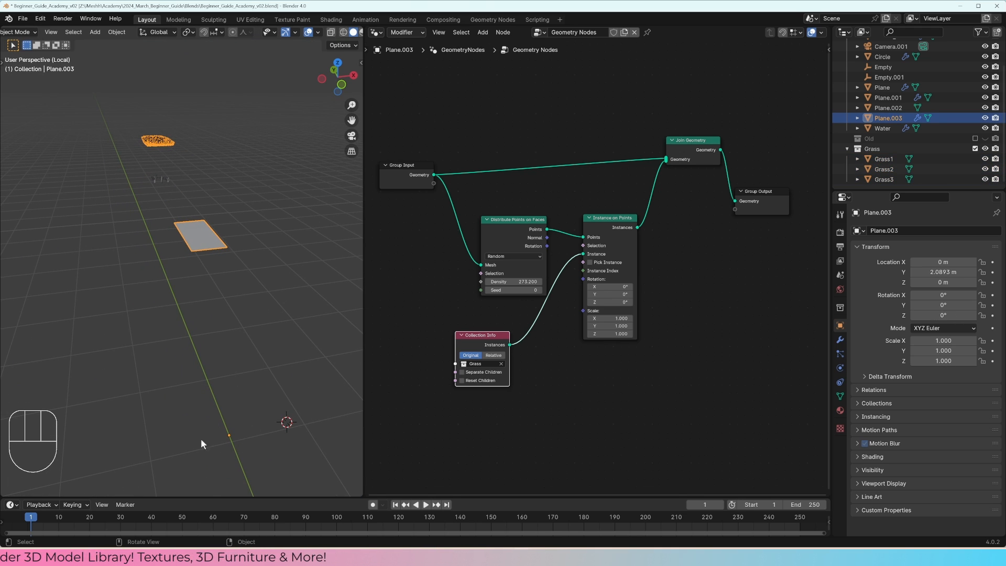
key("shift+s")
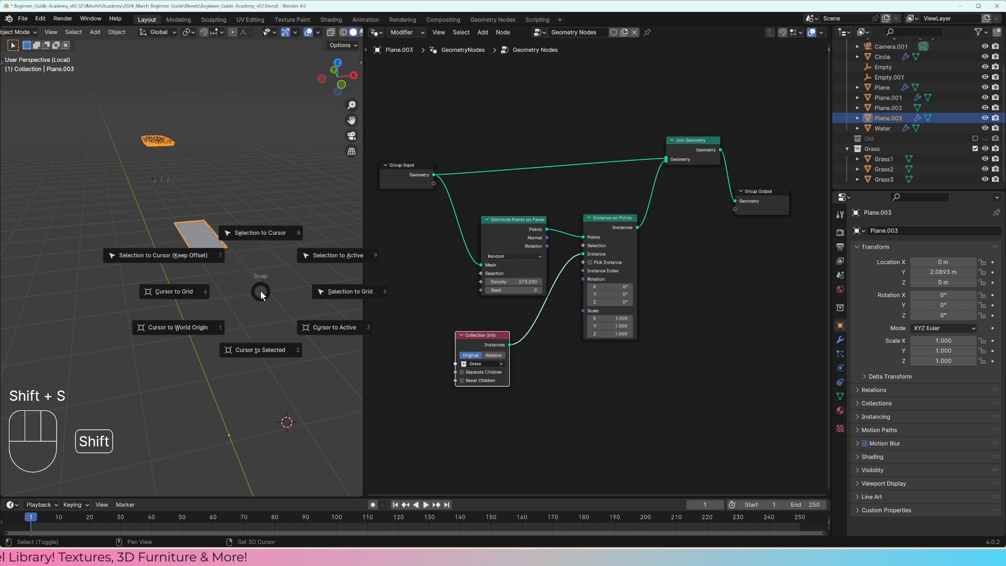
left_click(265, 348)
Step: Snap Grass3, Grass2 and Grass1 one after another to the 3D cursor using Selection to Cursor (Keep Offset)
left_click(172, 179)
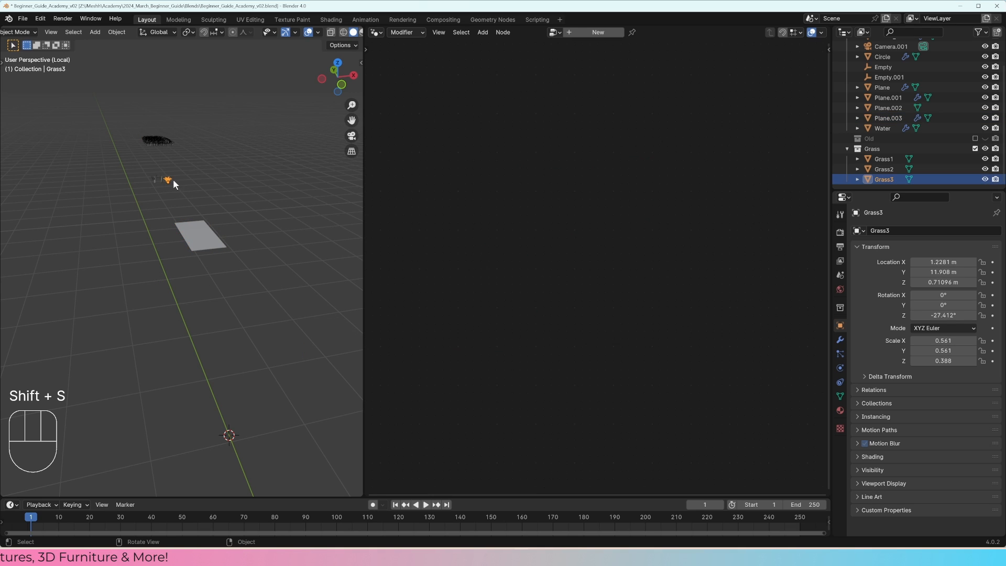
key("shift+s")
left_click(148, 162)
left_click(161, 181)
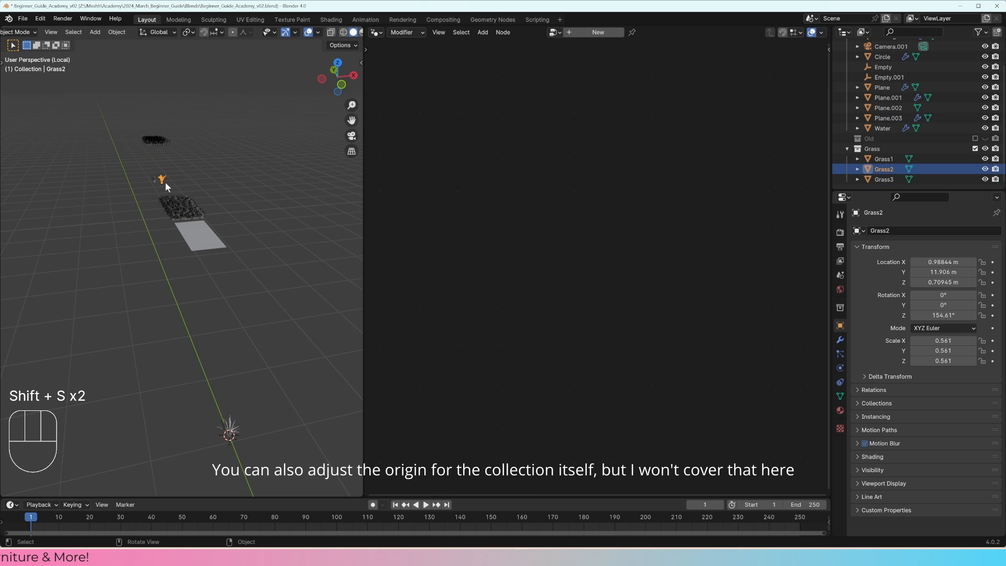
key("shift+s")
left_click(118, 152)
left_click(156, 181)
key("shift+s")
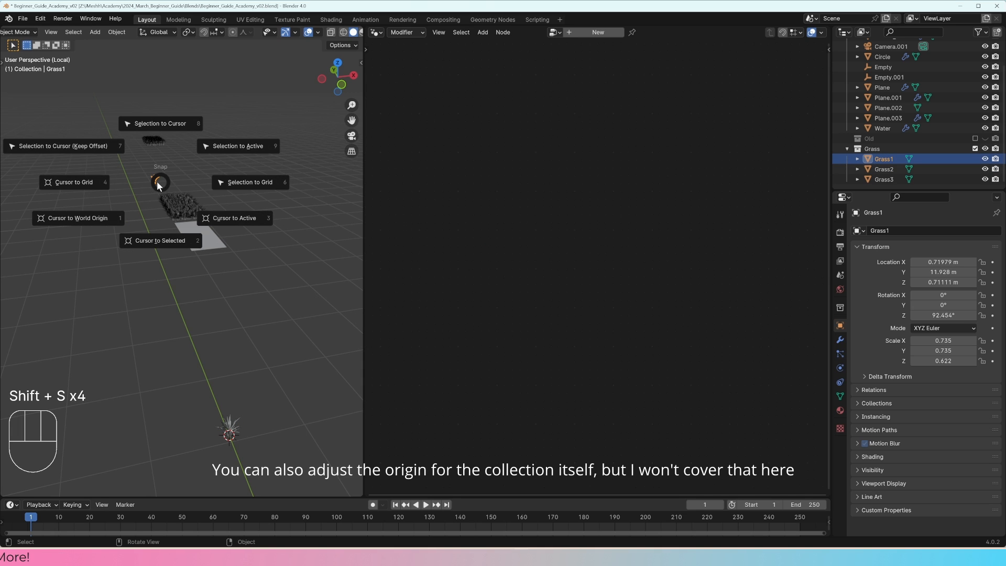
left_click(114, 150)
Step: Select Plane.003 and switch the Collection Info node from Original to Relative
left_click(205, 174)
scroll(198, 279, "down", 3)
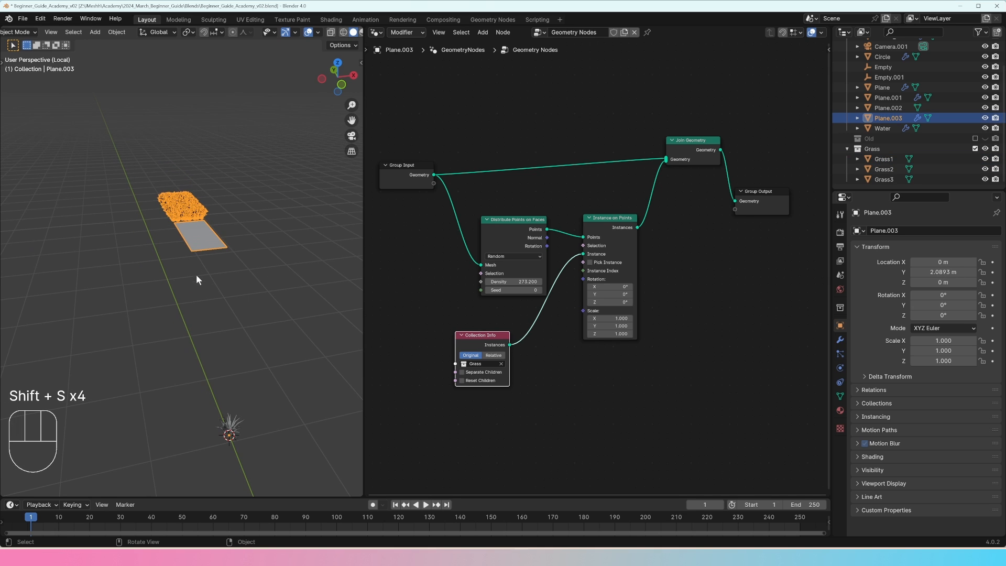
middle_click_drag(194, 239, 262, 310)
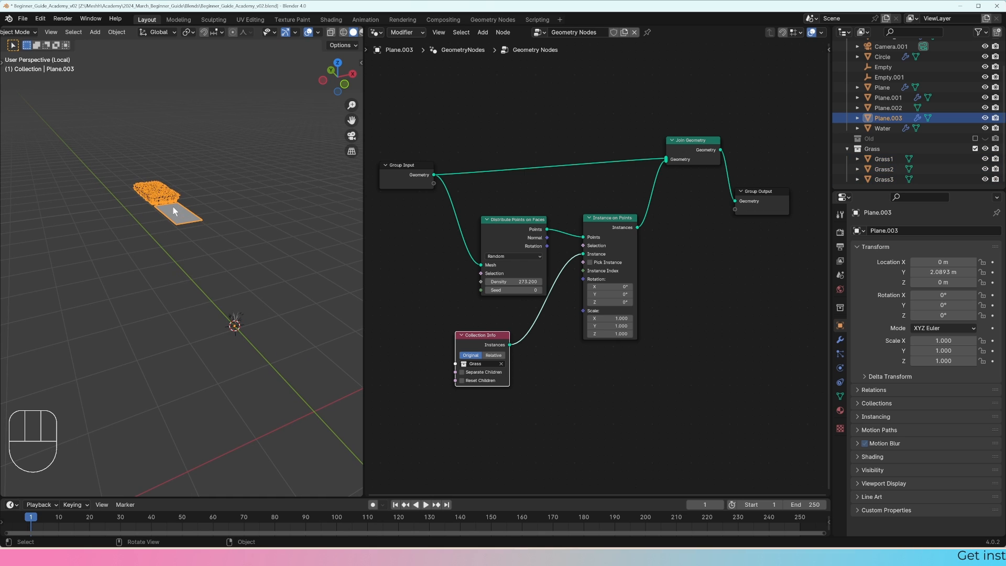
scroll(249, 307, "up", 4)
middle_click_drag(249, 305, 232, 320, "shift")
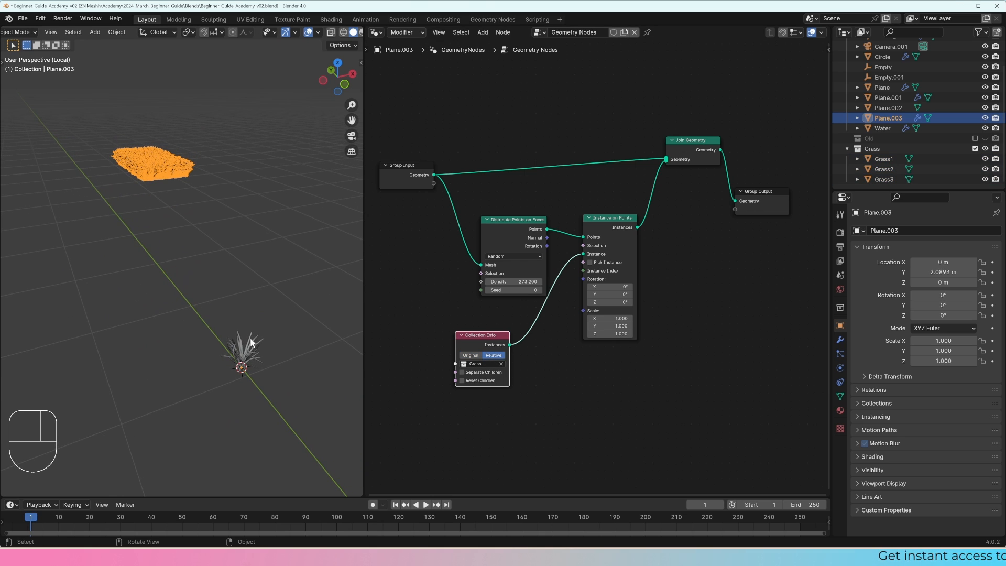
left_click(252, 342)
left_click(174, 158)
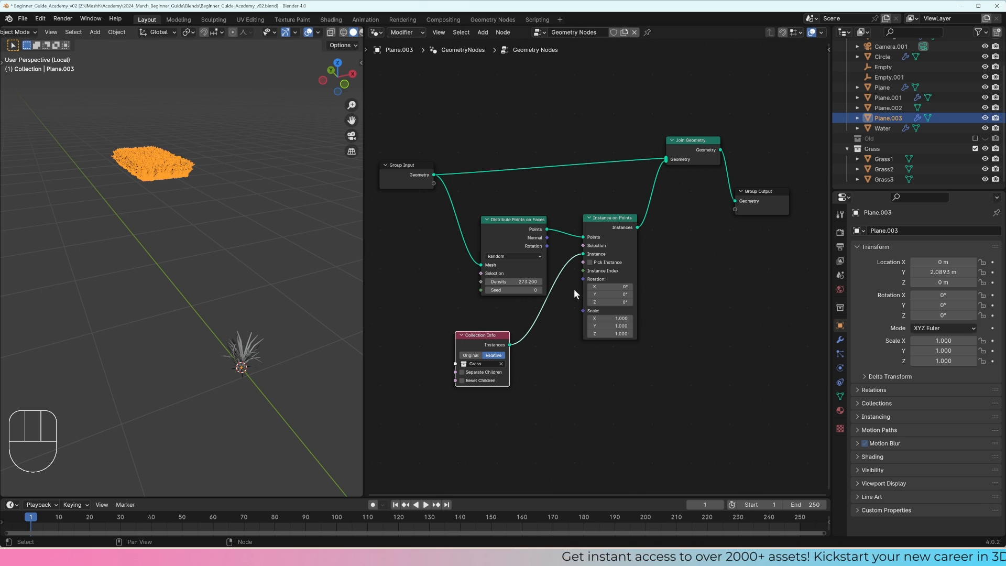
Step: Unlink the Grass collection from the Instance on Points node and add a cone at the 3D cursor, scaled to about 0.286
left_click_drag(583, 253, 567, 255)
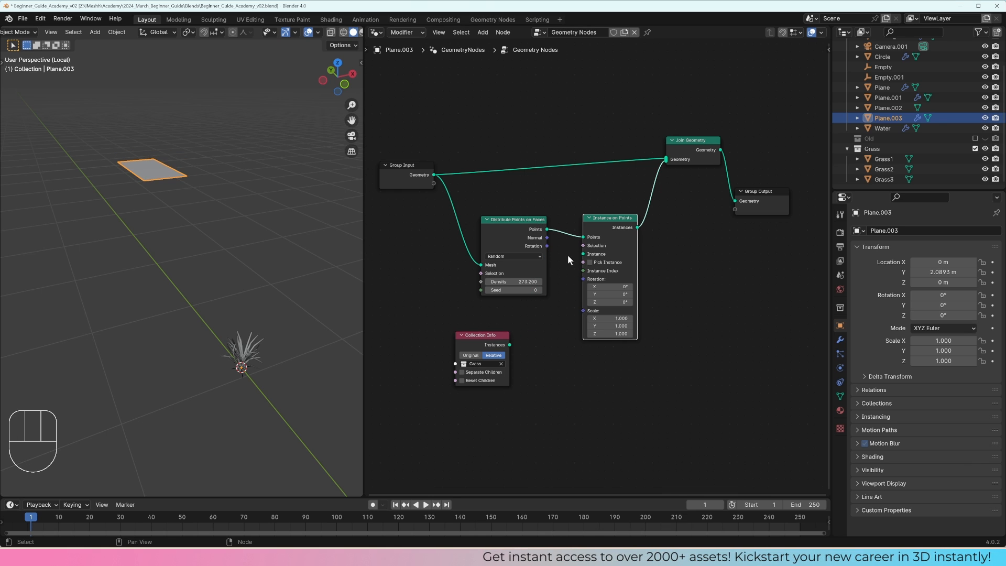
middle_click_drag(262, 346, 279, 319, "shift")
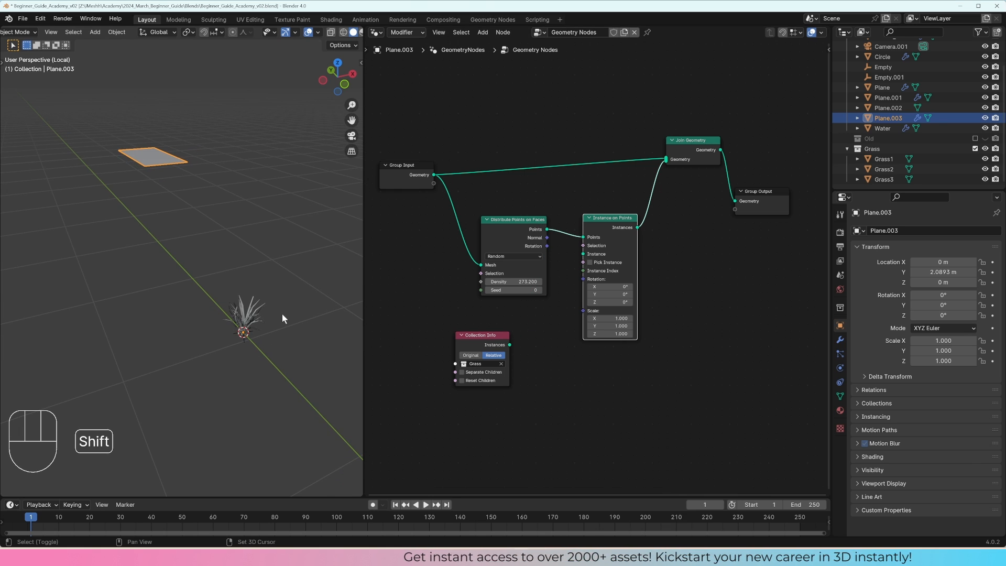
key("shift+s")
key("shift+a")
mouse_move(270, 309)
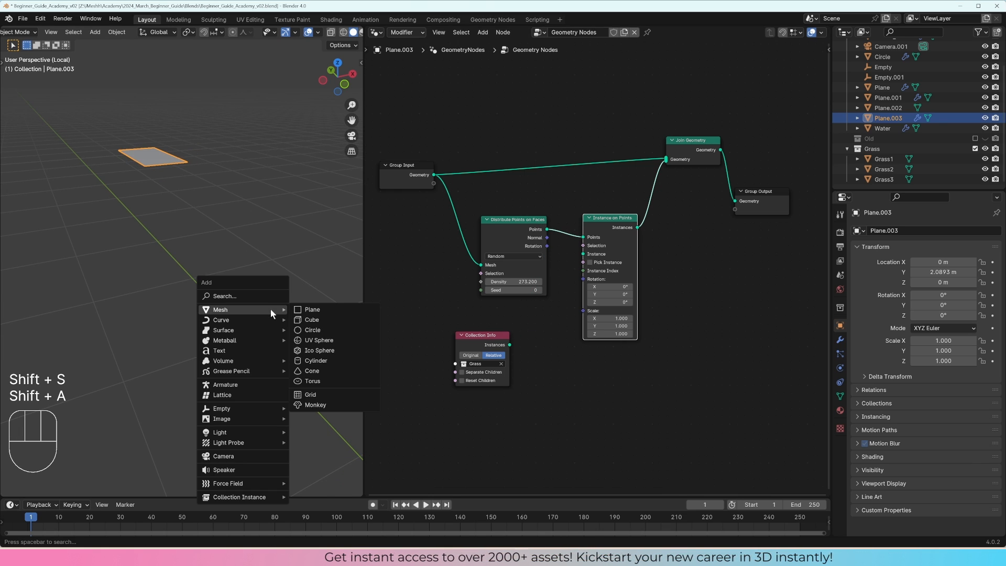
left_click(312, 371)
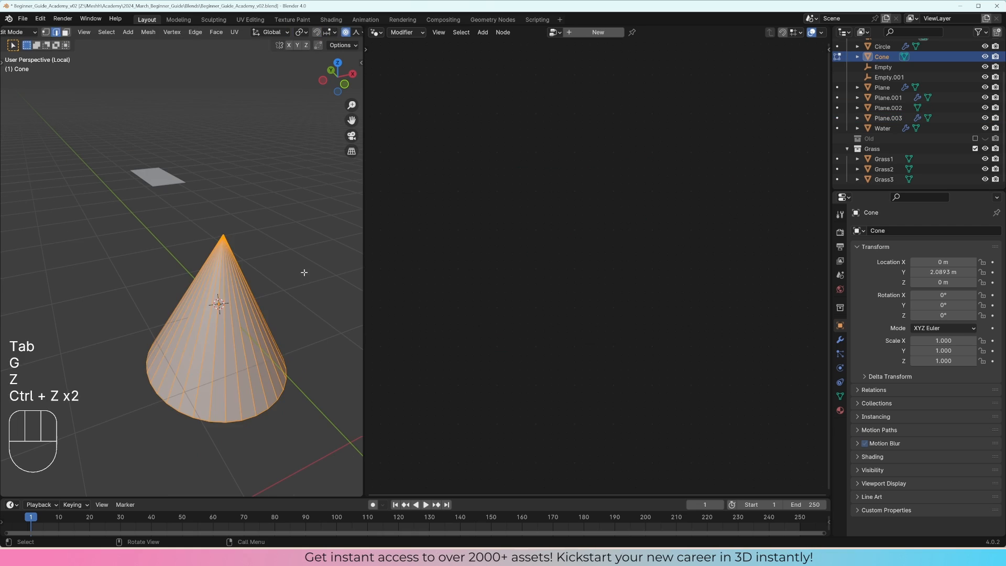
key("Tab")
key("s")
left_click(290, 307)
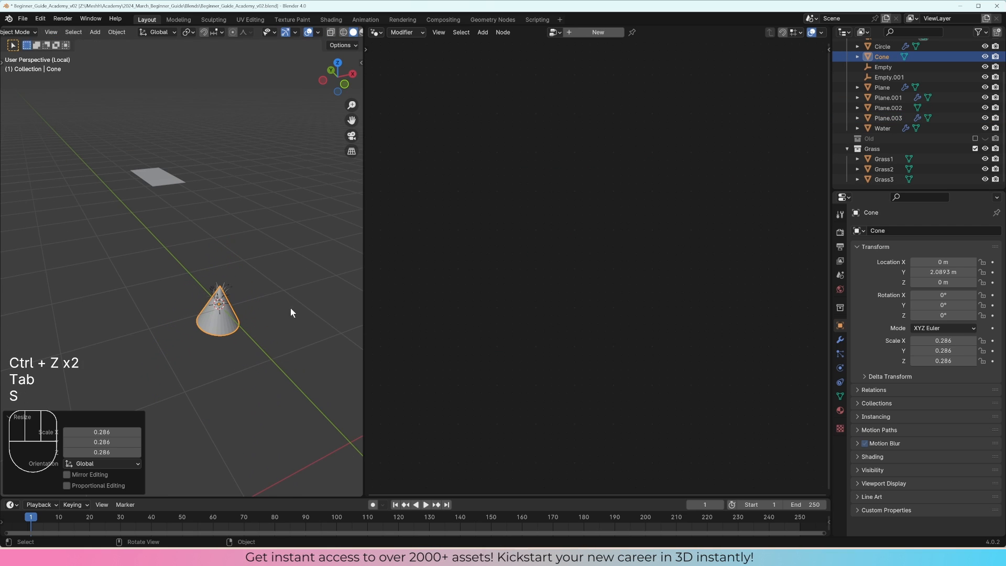
key("g")
key("y")
left_click(282, 287)
Step: Add a cube at the 3D cursor and scale it to about 0.232
key("shift+a")
mouse_move(282, 287)
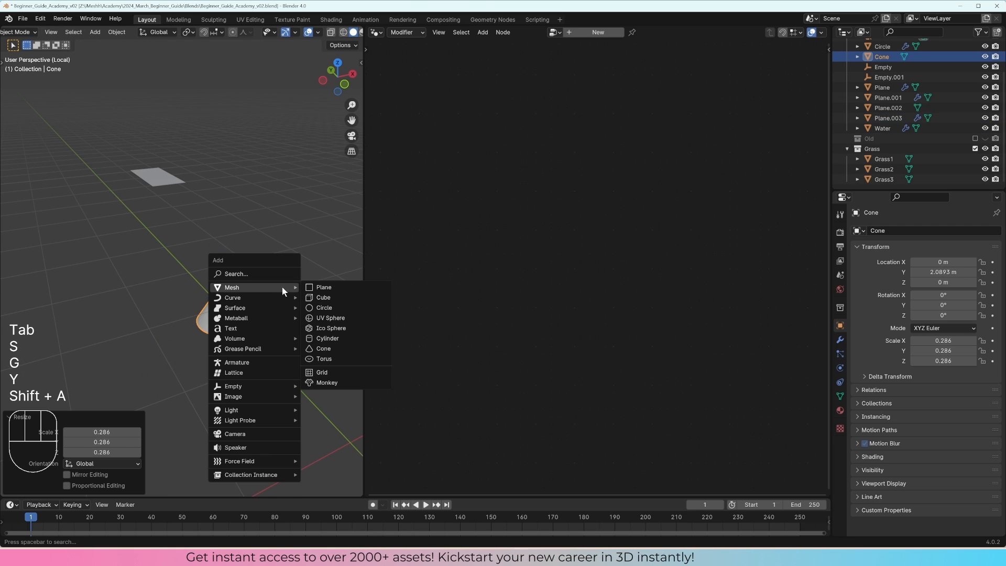
left_click(335, 298)
key("s")
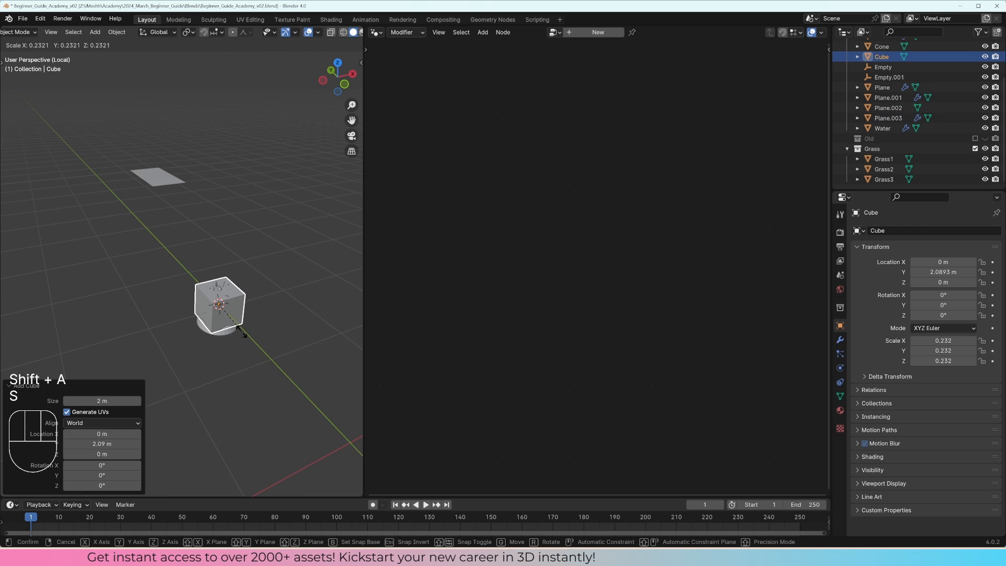
left_click(241, 331)
Step: Add a UV sphere at the 3D cursor and scale it down to roughly the size of the cube
key("shift+a")
mouse_move(269, 320)
left_click(318, 351)
key("s")
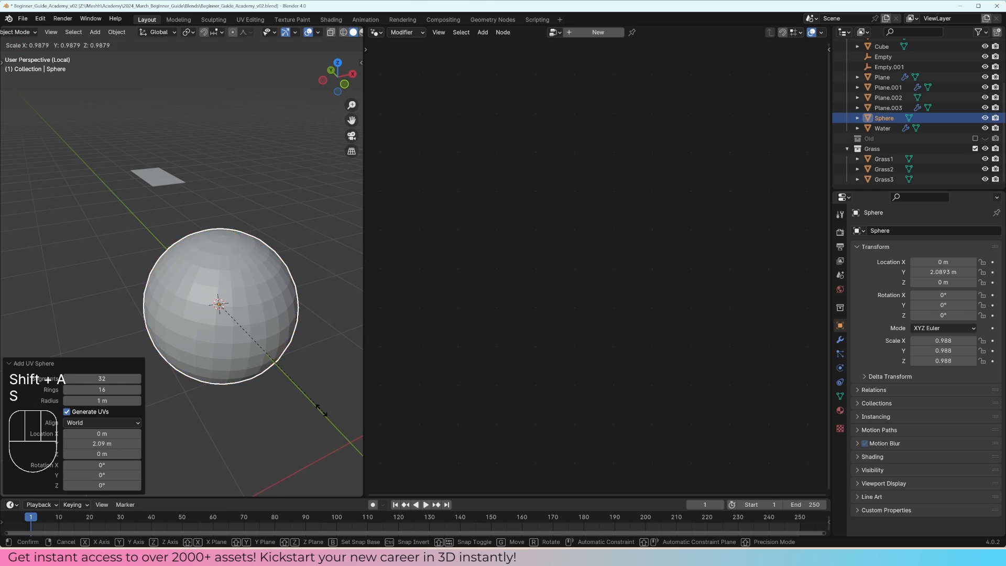
left_click(225, 337)
Step: Select the sphere, cube and cone together and move them to a new collection named Primatives
left_click(223, 335, "shift")
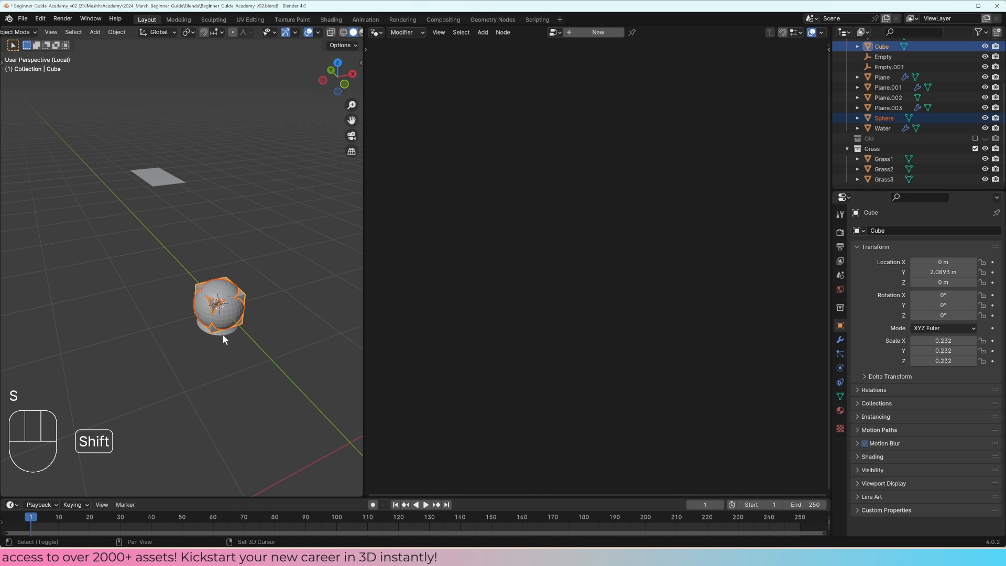
left_click(222, 334, "shift")
key("m")
left_click(275, 322)
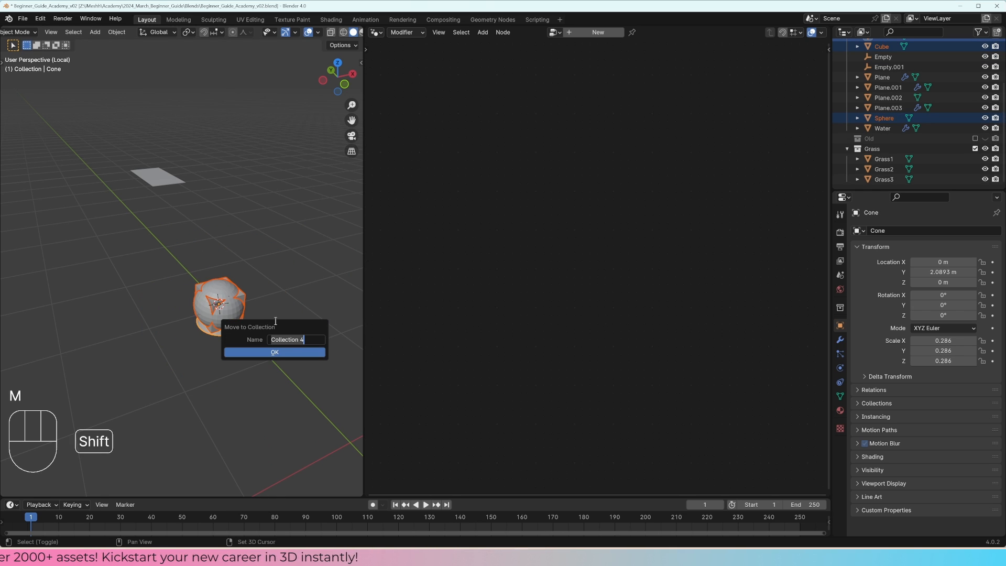
key("BackSpace")
type("Primatives")
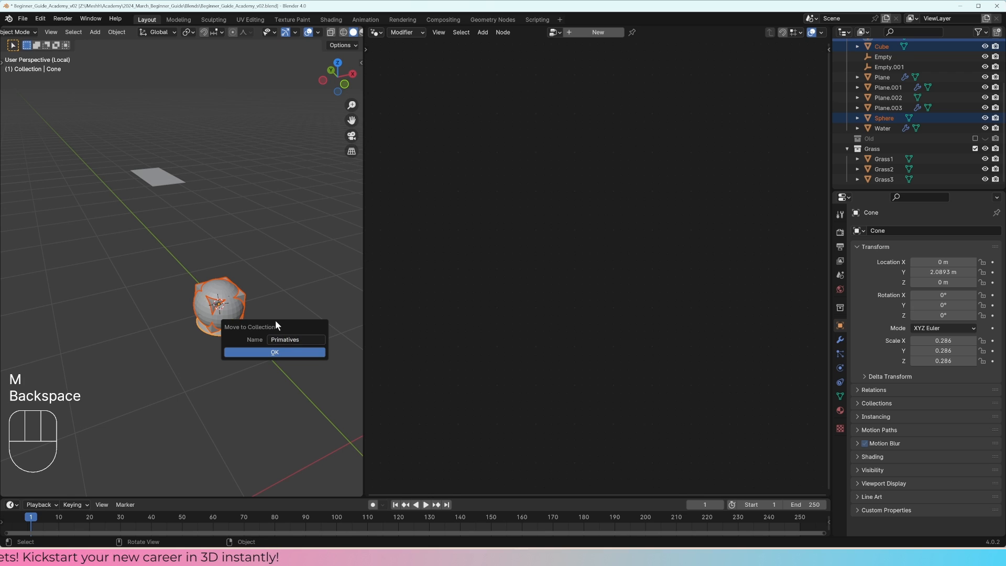
left_click(317, 352)
Step: Bring the Primatives collection into Plane.003's node tree as a Relative Collection Info node and link it to Instance on Points' Instance input
left_click(170, 183)
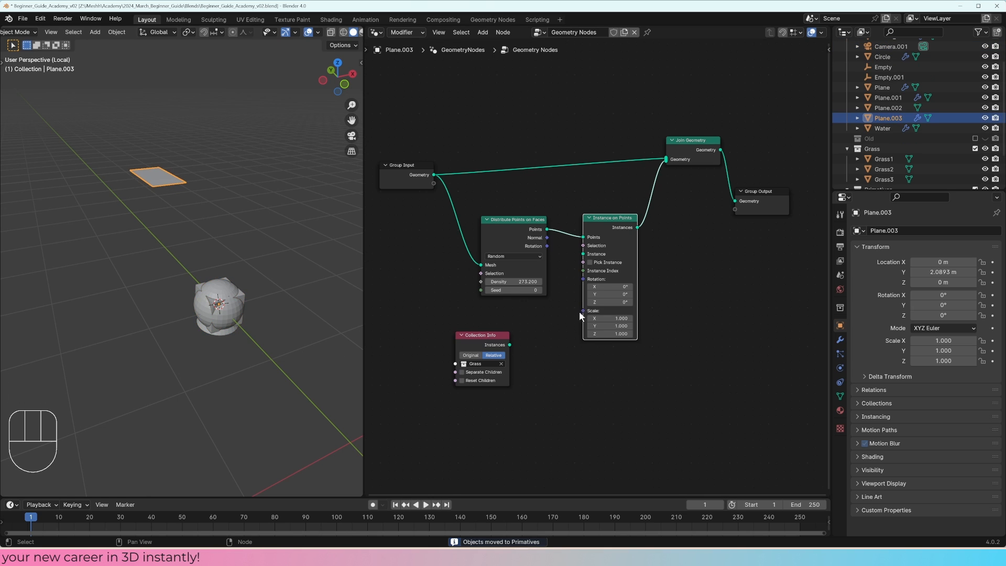
scroll(875, 164, "down", 2)
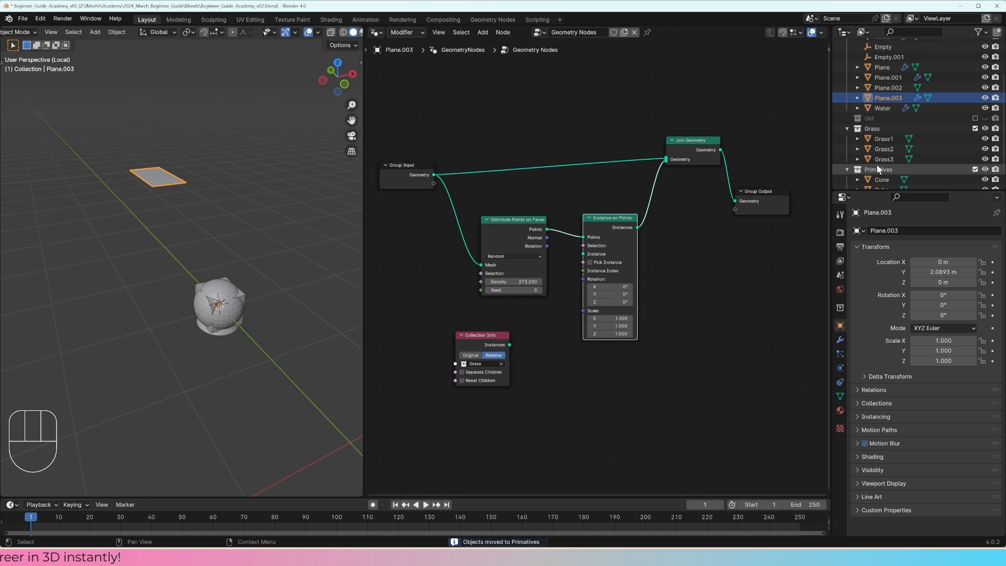
left_click_drag(876, 165, 493, 343)
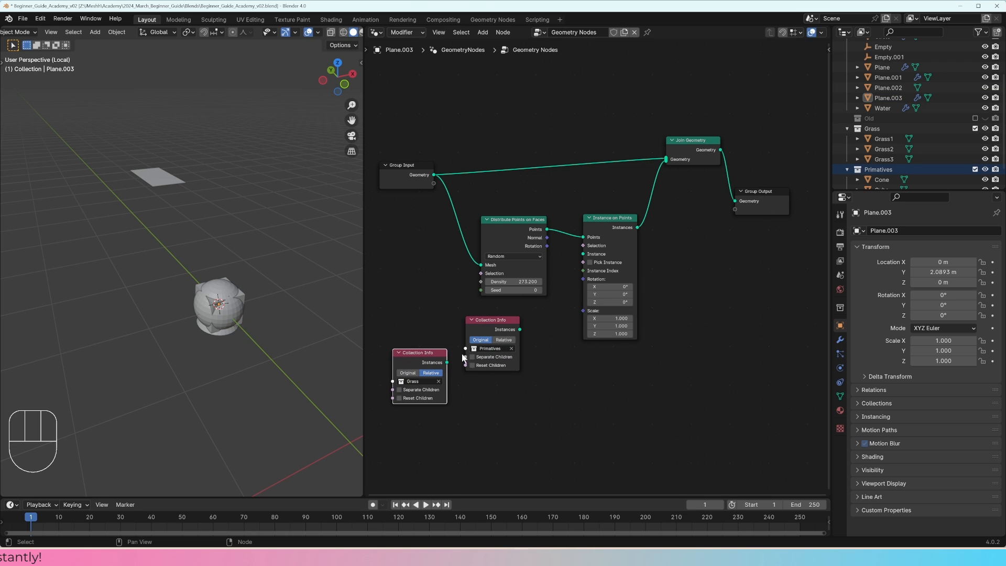
left_click_drag(565, 285, 583, 254)
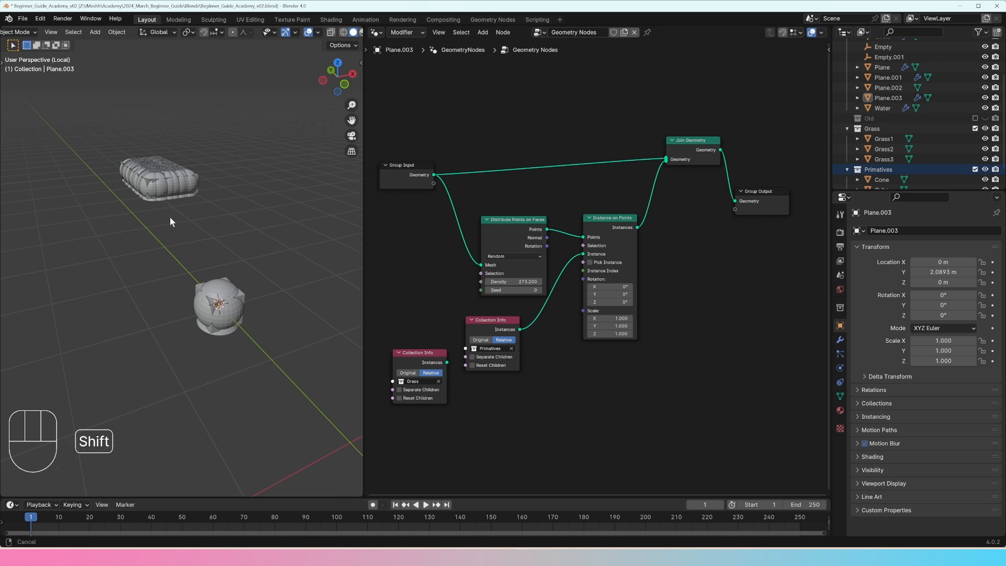
Step: Scale all geometry of the cone, cube and sphere down in Edit Mode, first by about 0.324 and again by about 0.263
scroll(237, 302, "up", 6)
middle_click_drag(169, 217, 192, 284, "shift")
scroll(193, 284, "down", 2)
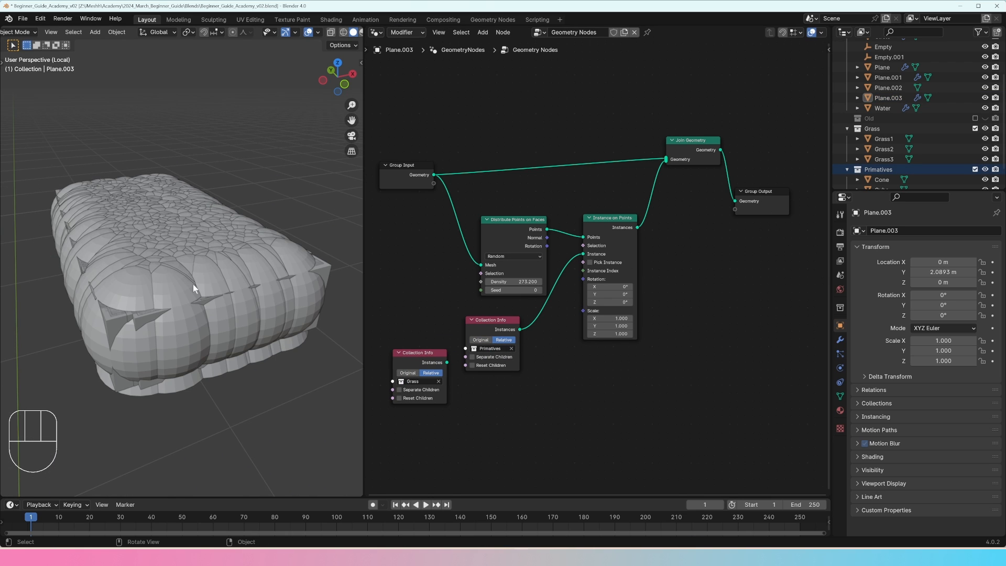
scroll(193, 283, "down", 5)
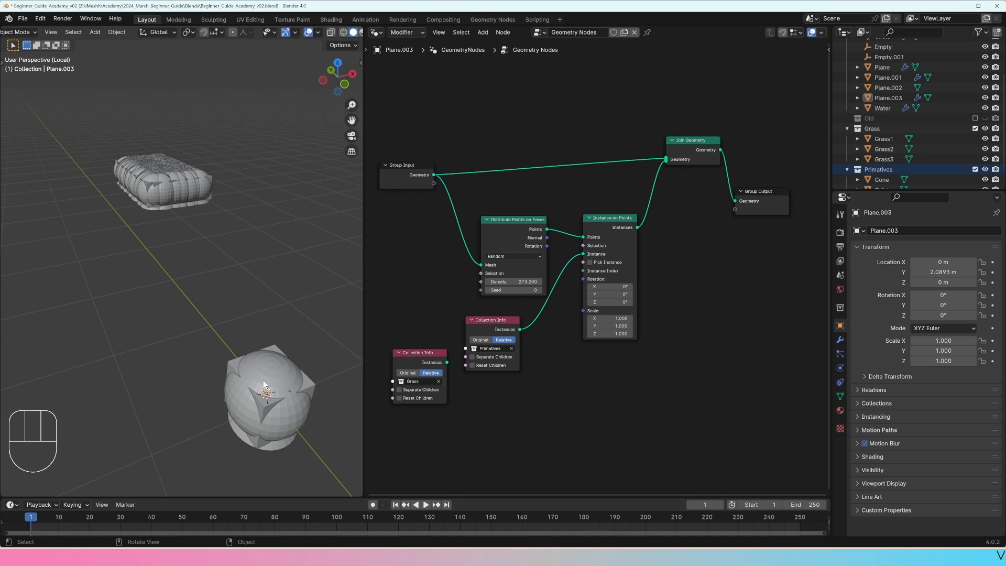
left_click(264, 385, "shift")
key("Tab")
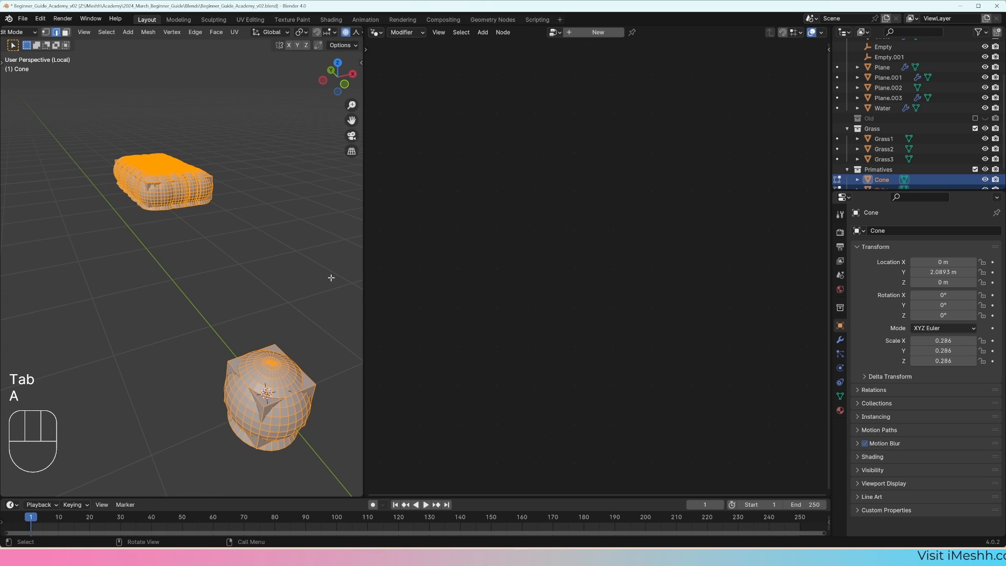
key("s")
left_click(287, 354)
middle_click_drag(198, 254, 317, 197, "shift")
scroll(316, 197, "up", 7)
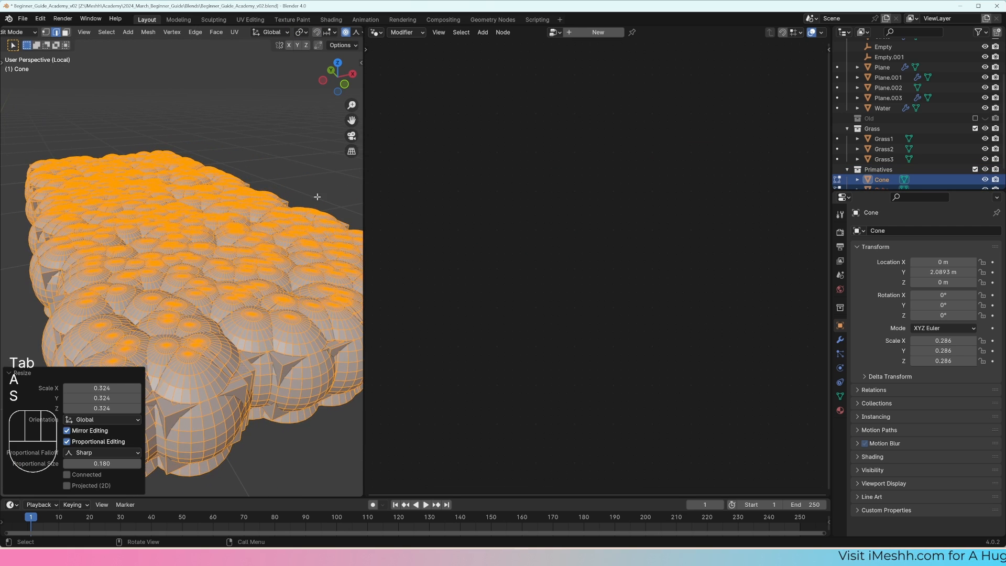
key("s")
left_click(302, 395)
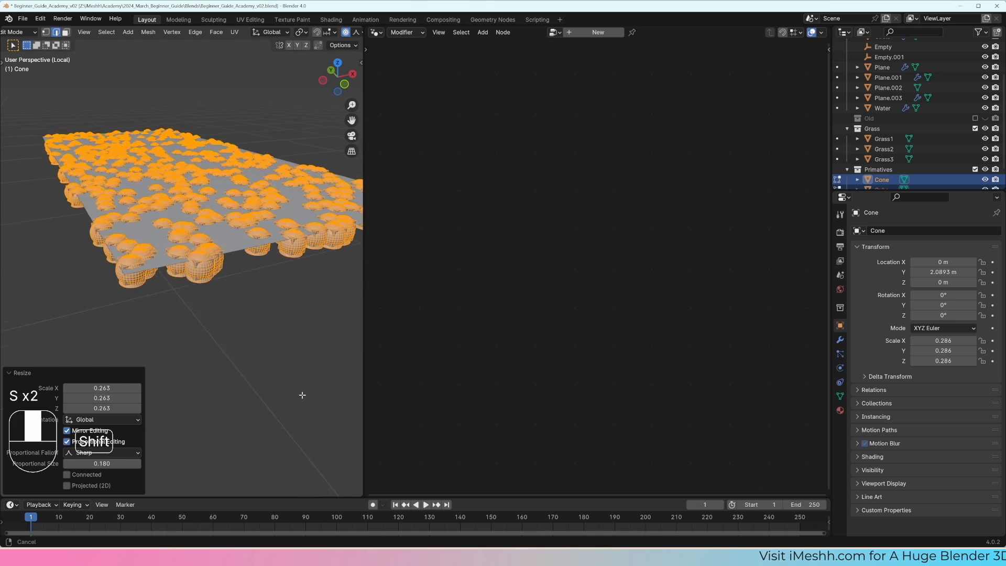
key("Tab")
Step: Select Plane.003, try the Grass collection as the instance source, and relink the Primatives collection to the Instance input
middle_click_drag(257, 302, 259, 309, "shift")
left_click(159, 307)
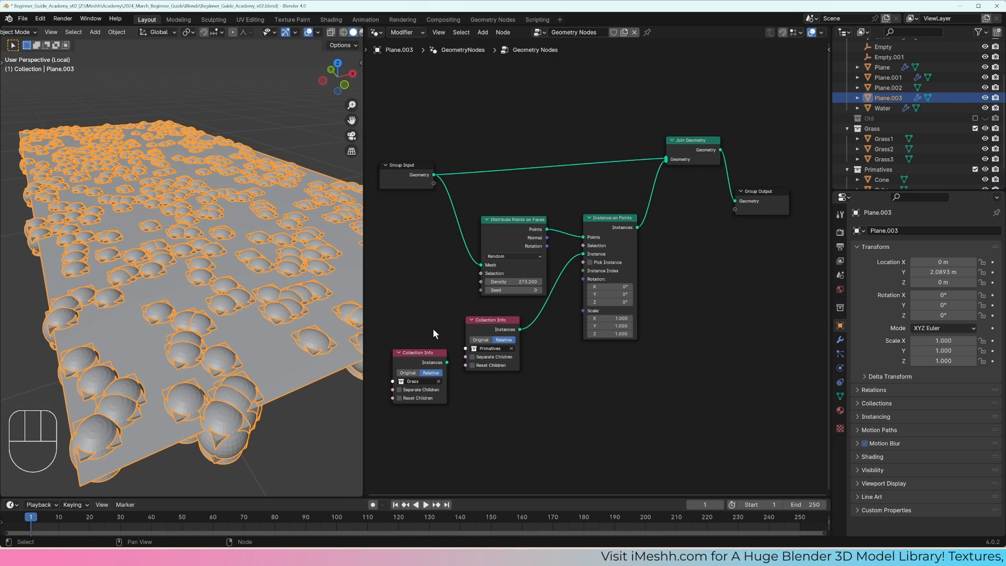
left_click_drag(446, 362, 583, 254)
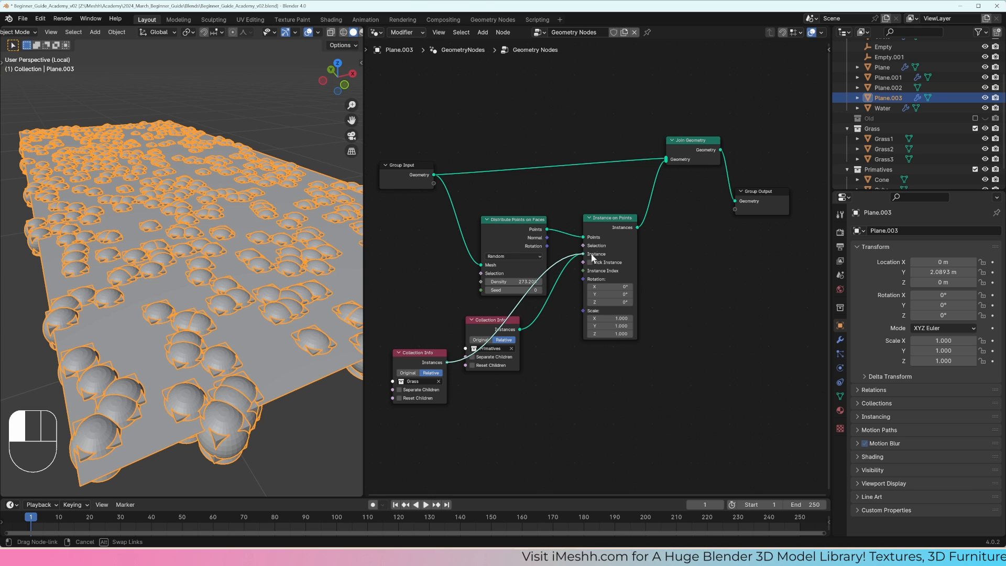
left_click_drag(519, 329, 582, 253)
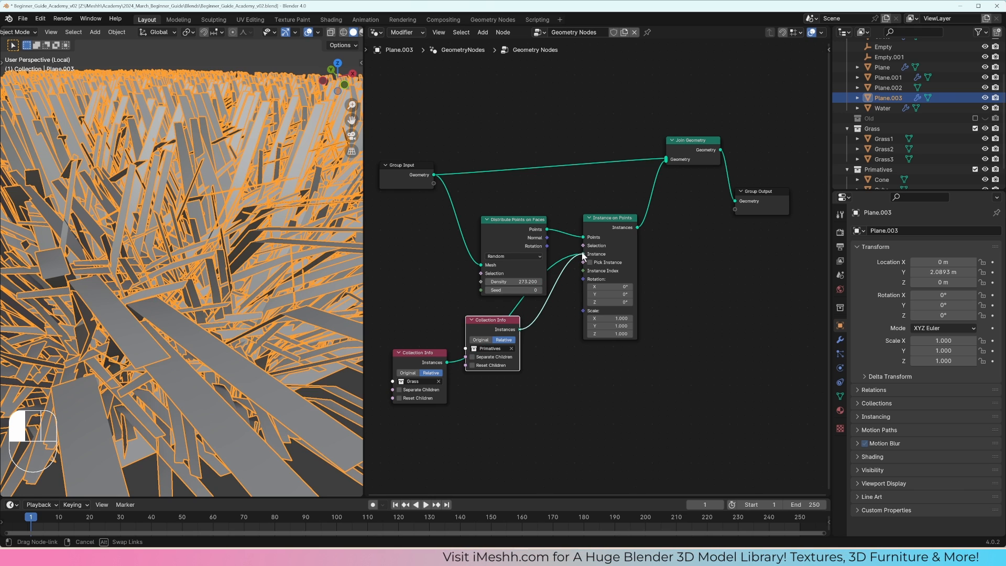
key("alt+a")
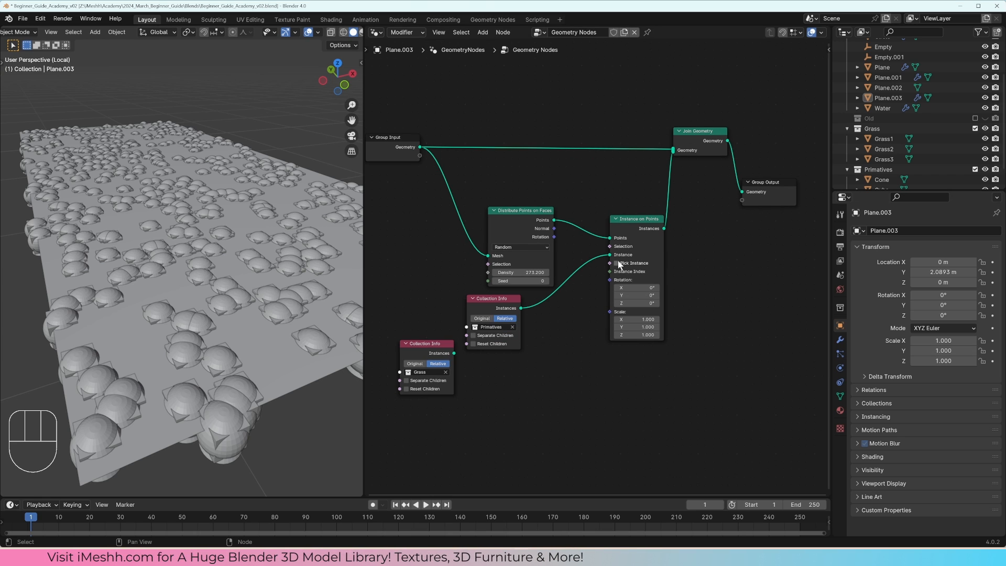
Step: Enable Pick Instance on the Instance on Points node and Separate Children on the Primatives Collection Info node
left_click(616, 263)
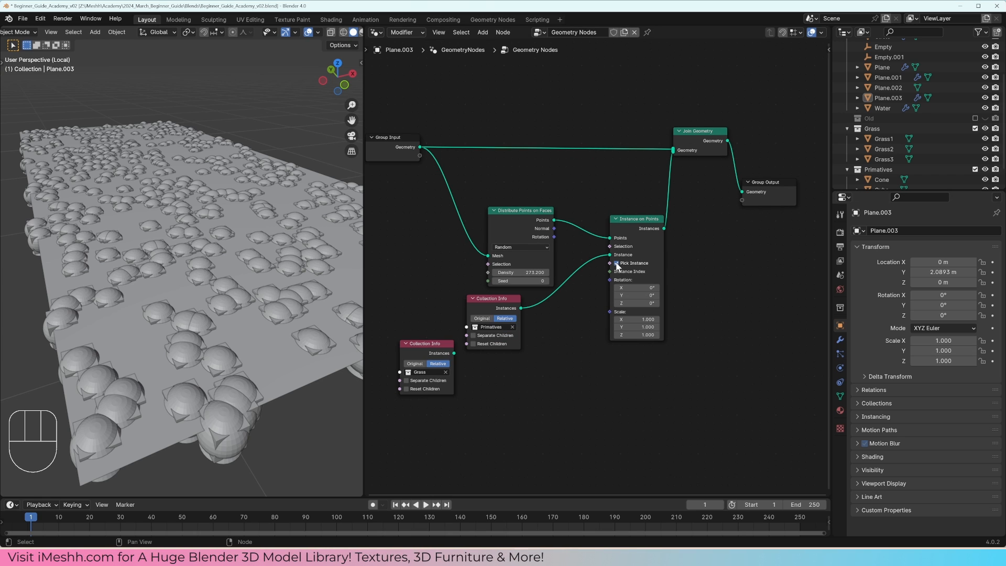
left_click(474, 335)
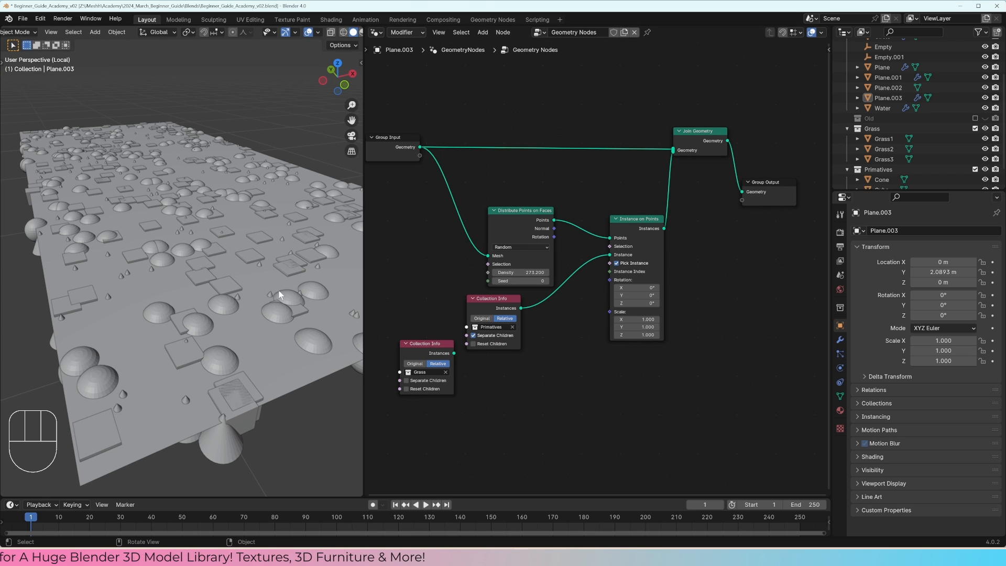
middle_click_drag(278, 290, 231, 291)
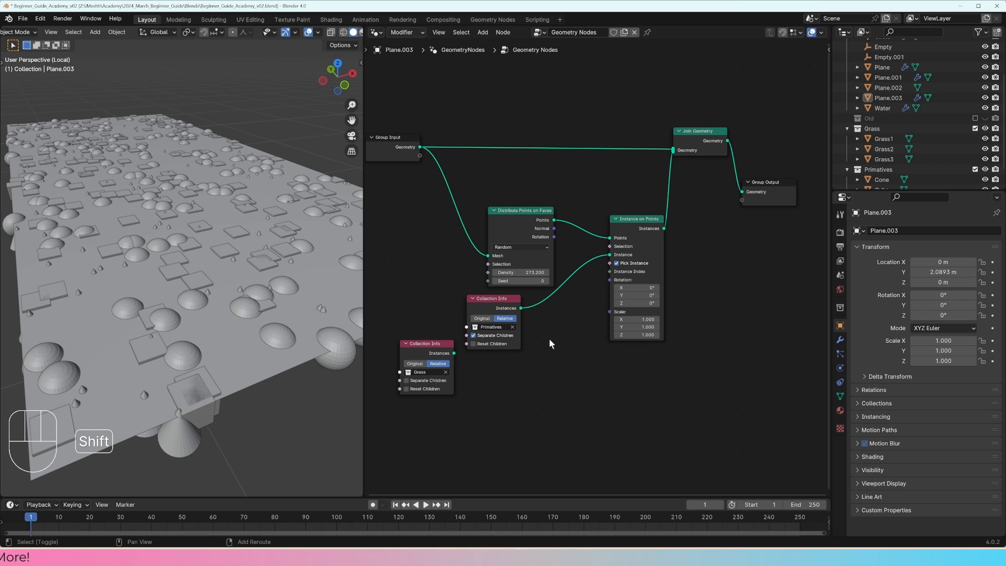
Step: Add a Random Value node set to Integer with Min 0 and Max 2, and link it to the Instance Index input
key("shift+a")
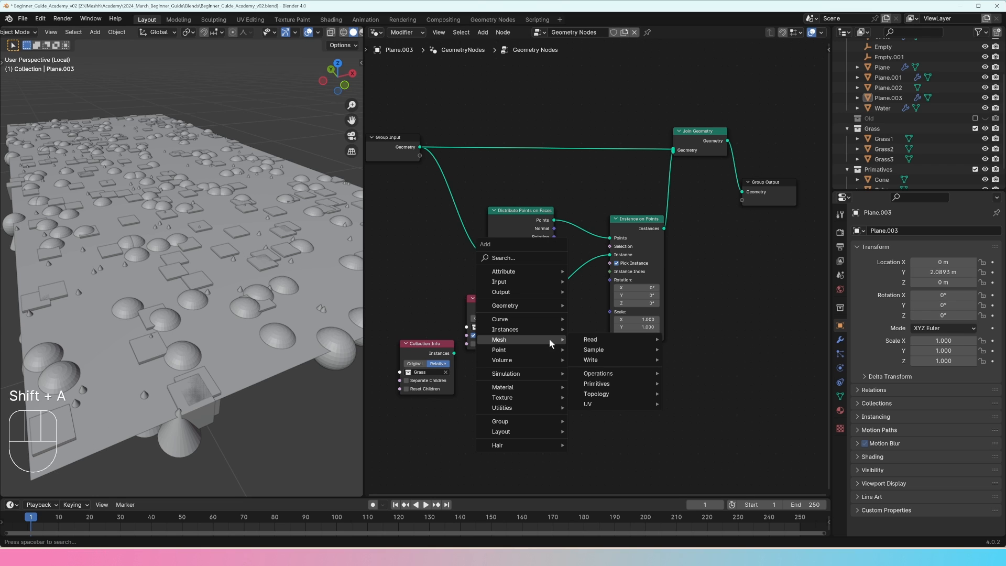
type("random")
key("Return")
left_click(529, 325)
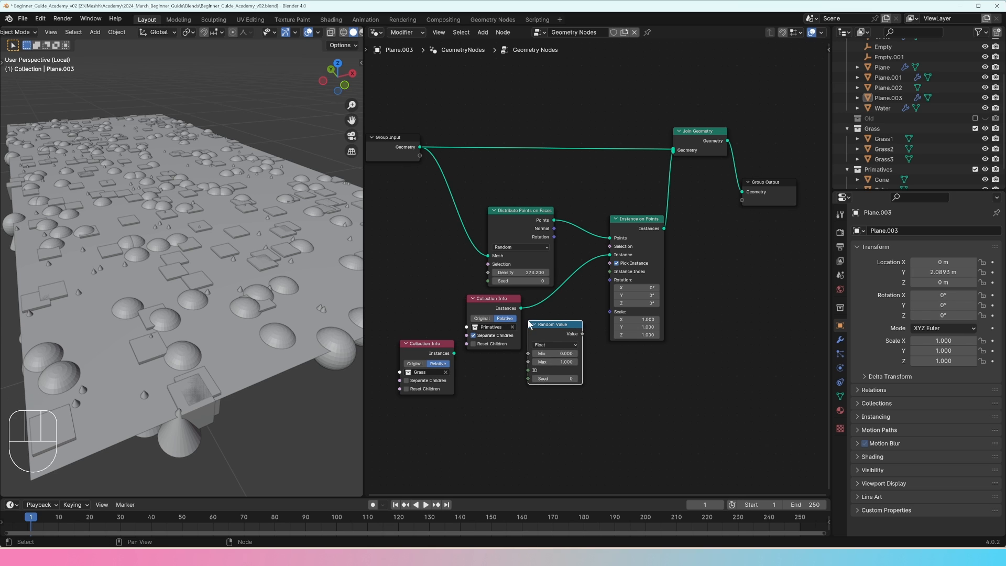
left_click(548, 373)
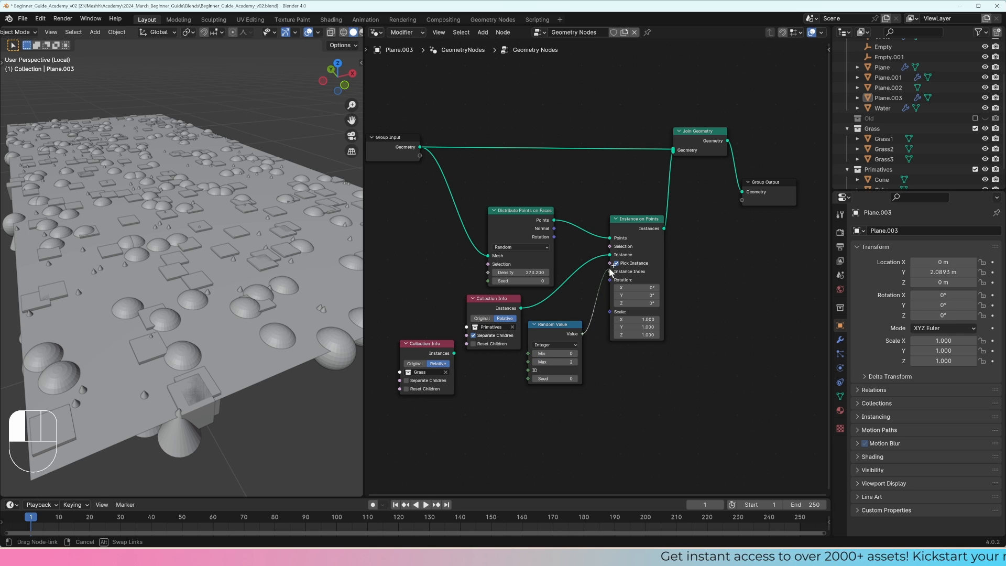
left_click_drag(610, 270, 611, 273)
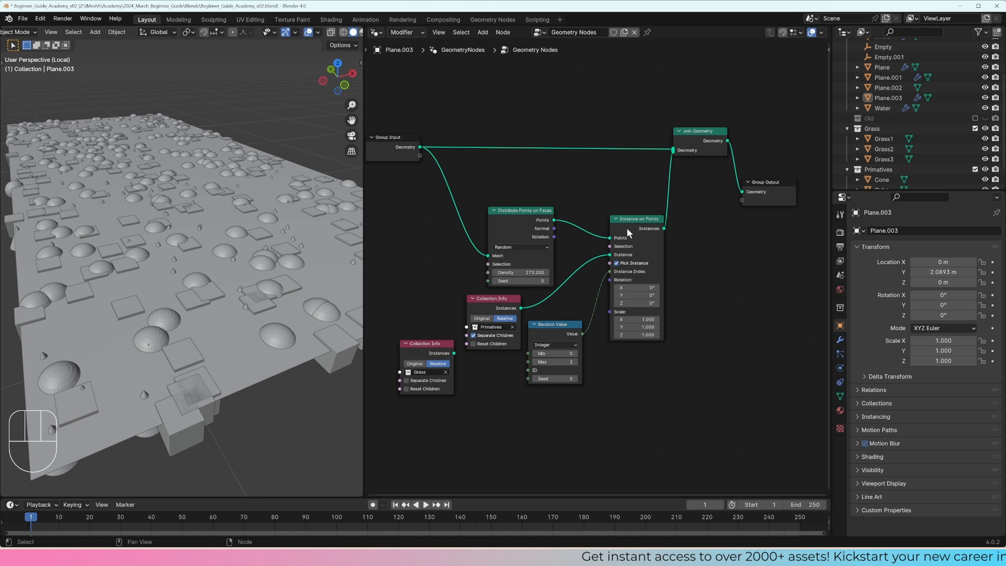
Step: Delete the Primatives Collection Info node, enable Separate Children on the Grass one, and link it to the Instance input
left_click_drag(629, 233, 632, 239)
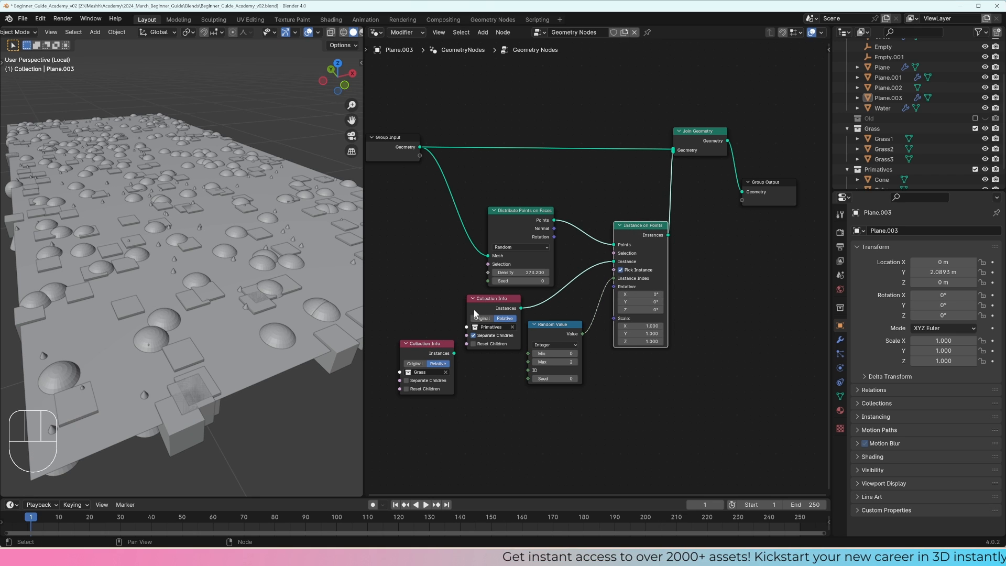
left_click(492, 301)
key("x")
left_click_drag(434, 367, 487, 327)
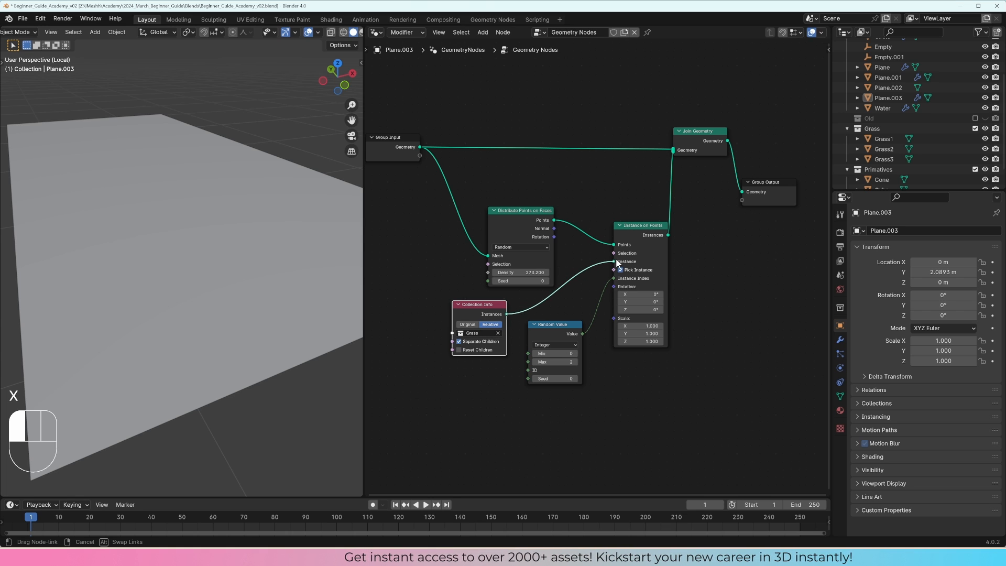
left_click_drag(617, 263, 615, 262)
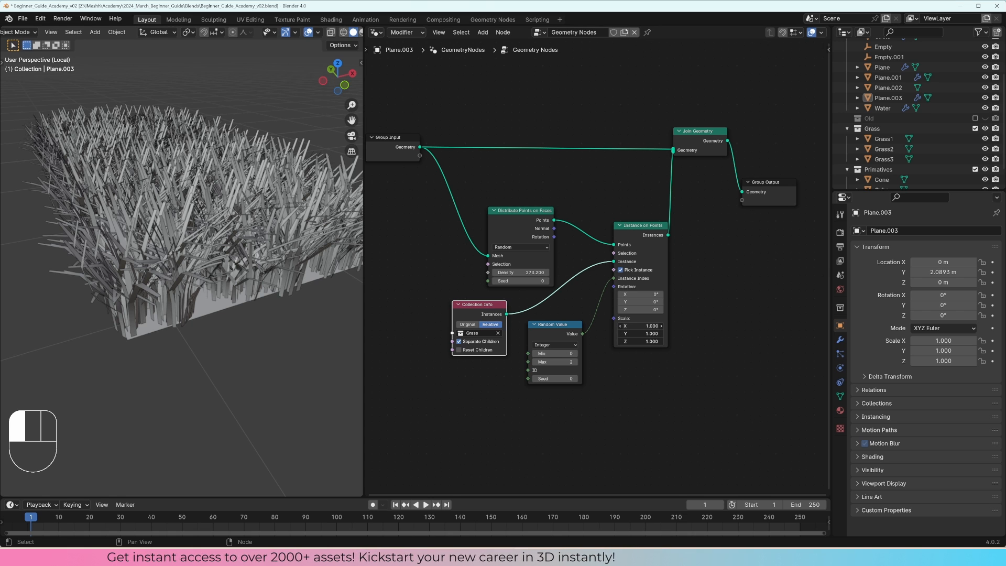
Step: Set the Instance on Points scale to 0.230 on X, Y and Z to shrink the grass tufts
left_click_drag(640, 341, 599, 341, "shift")
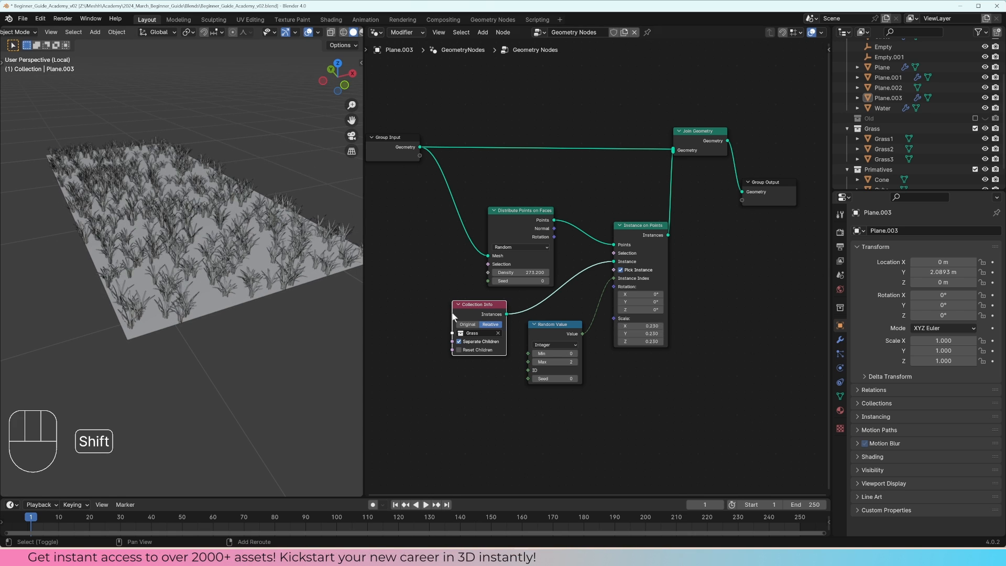
scroll(203, 278, "up", 5)
scroll(203, 278, "down", 3)
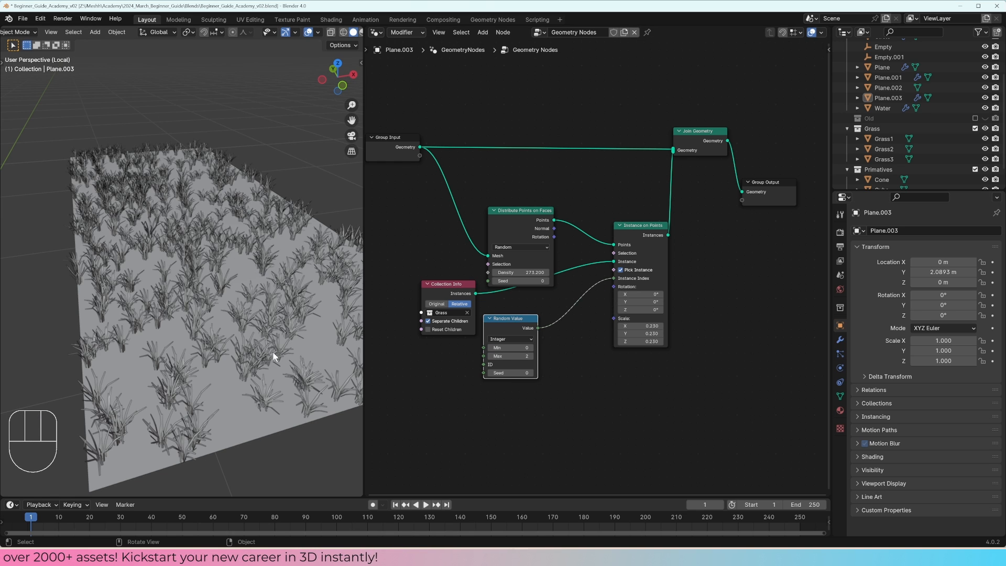
Step: Duplicate the Integer Random Value node and place the copy below the original
middle_click_drag(266, 345, 319, 342, "shift")
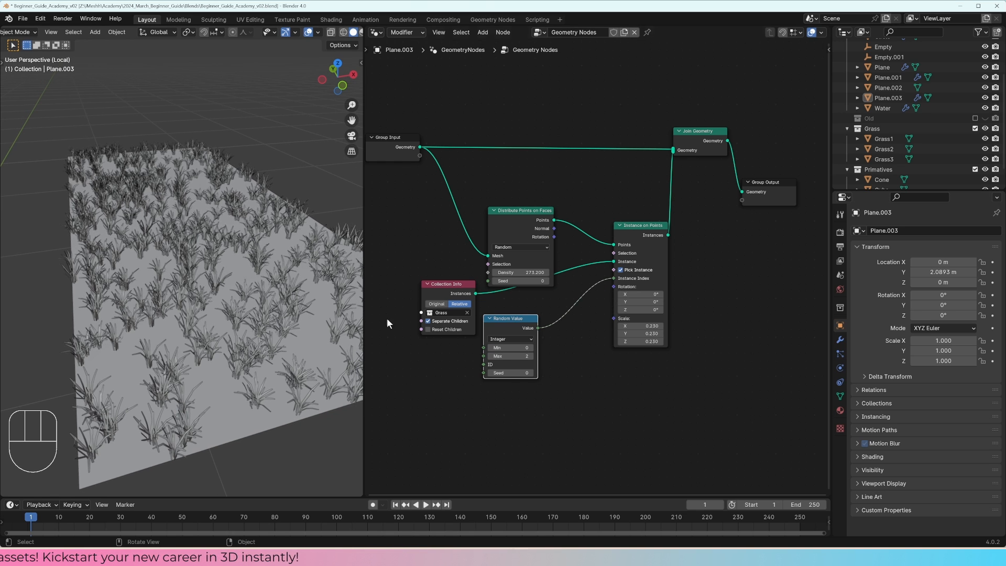
mouse_move(652, 309)
left_mouse_down()
mouse_move(636, 294)
mouse_move(649, 295)
left_mouse_up()
scroll(193, 307, "up", 4)
middle_click_drag(193, 307, 202, 301)
middle_click_drag(201, 301, 239, 319, "shift")
mouse_move(634, 307)
left_mouse_down()
mouse_move(654, 307)
mouse_move(635, 313)
left_mouse_up()
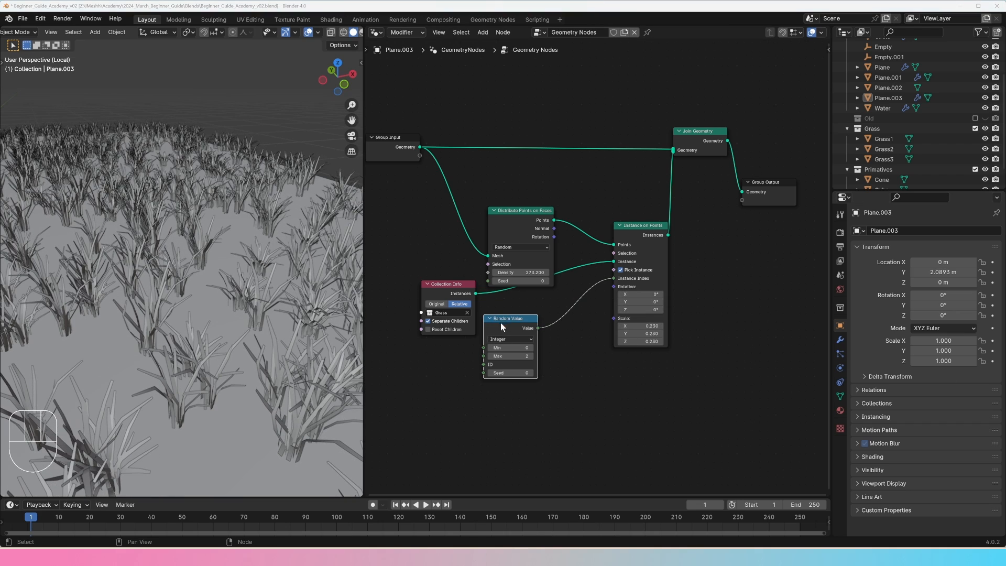
key("shift+d")
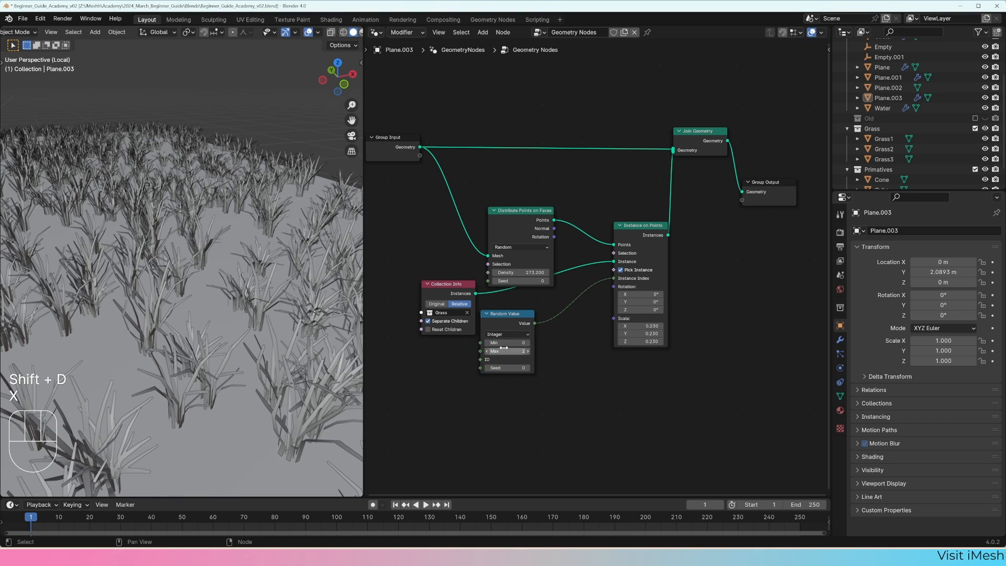
key("shift+d")
left_click(476, 383)
middle_click_drag(493, 384, 511, 333)
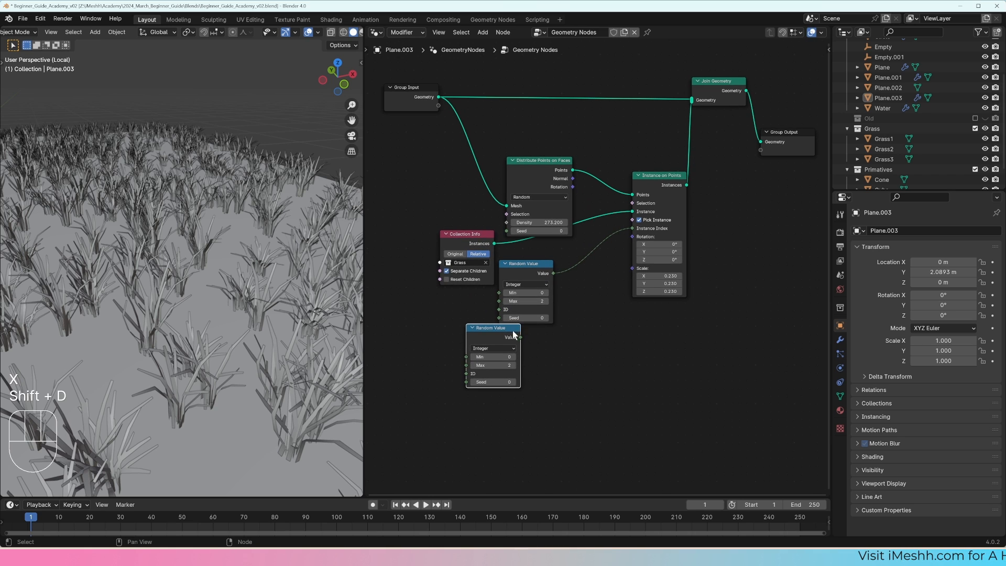
Step: Set the duplicated Random Value node to Vector and link its Value to the Rotation input of Instance on Points
key("g")
left_click(500, 349)
left_click(500, 348)
left_click(497, 354)
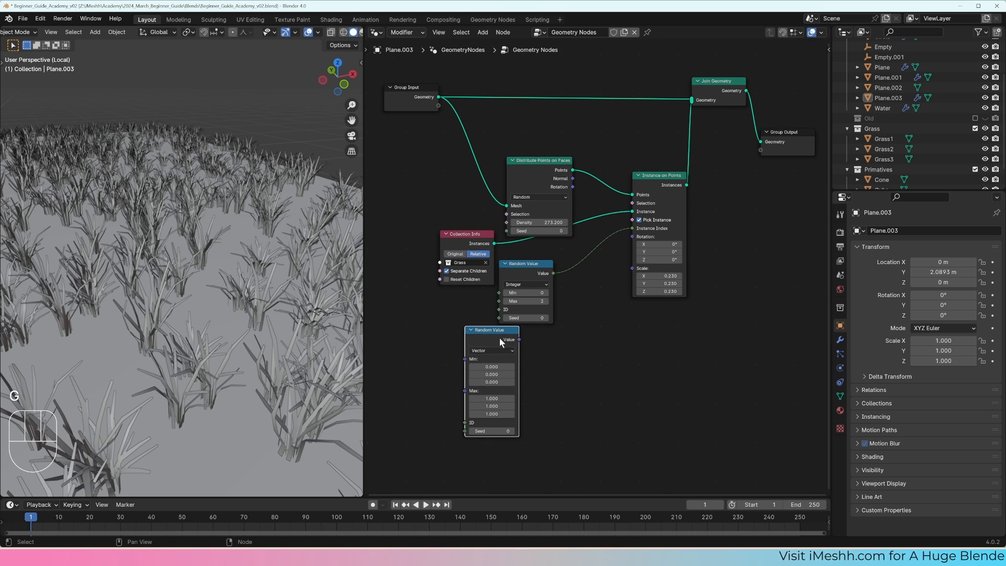
left_click_drag(519, 340, 633, 237)
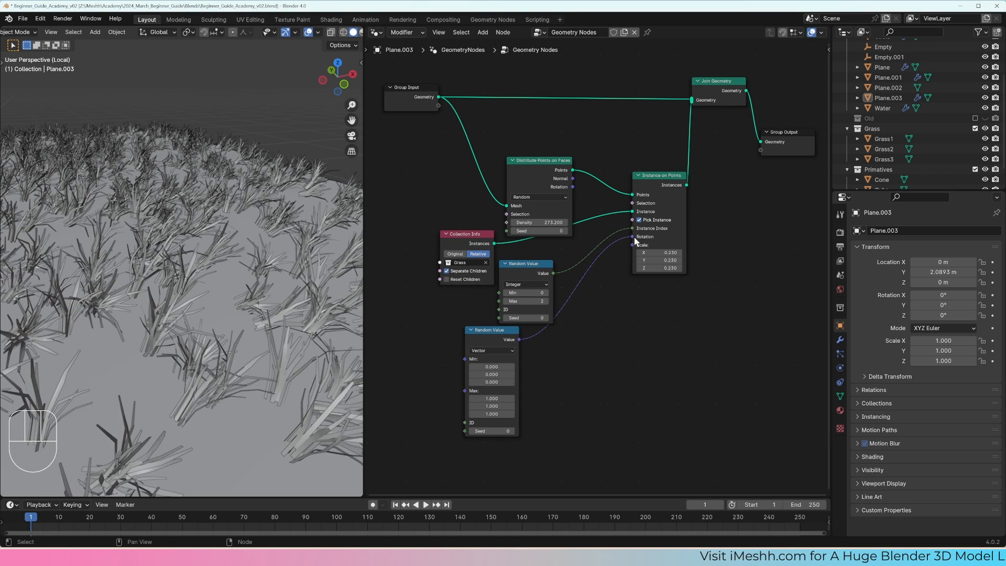
Step: Set the Max of the vector Random Value node to 0 on X and Y and 3.14 on Z for random rotation
middle_click_drag(516, 401, 557, 368)
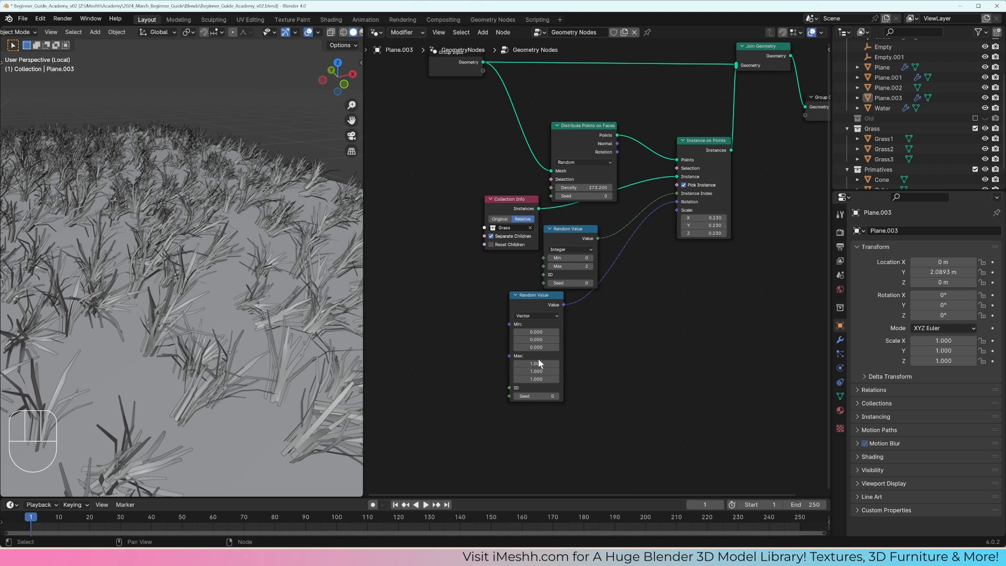
left_click_drag(537, 362, 538, 371)
type("0")
key("Return")
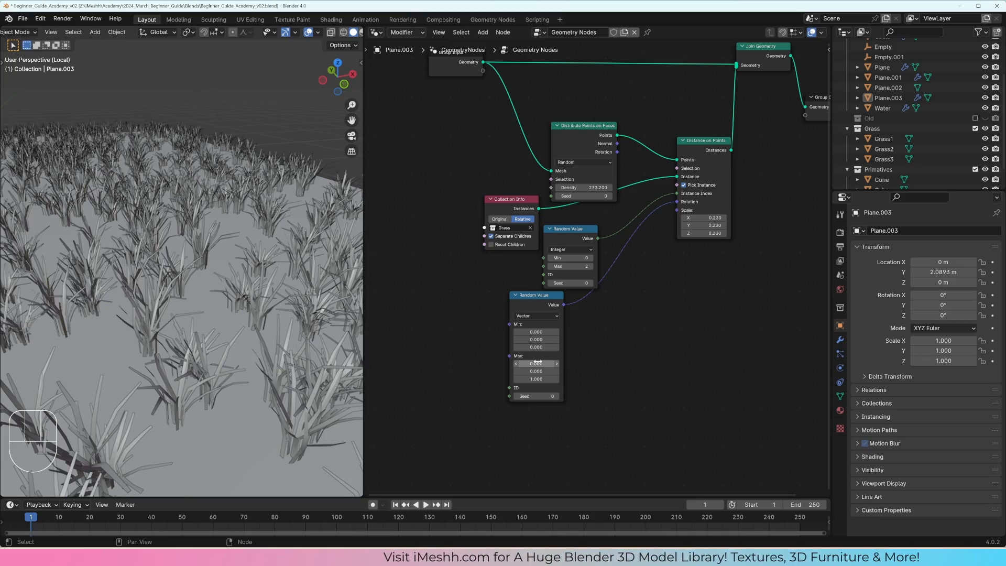
mouse_move(535, 378)
left_mouse_down()
mouse_move(571, 379)
mouse_move(519, 381)
mouse_move(541, 378)
left_mouse_up()
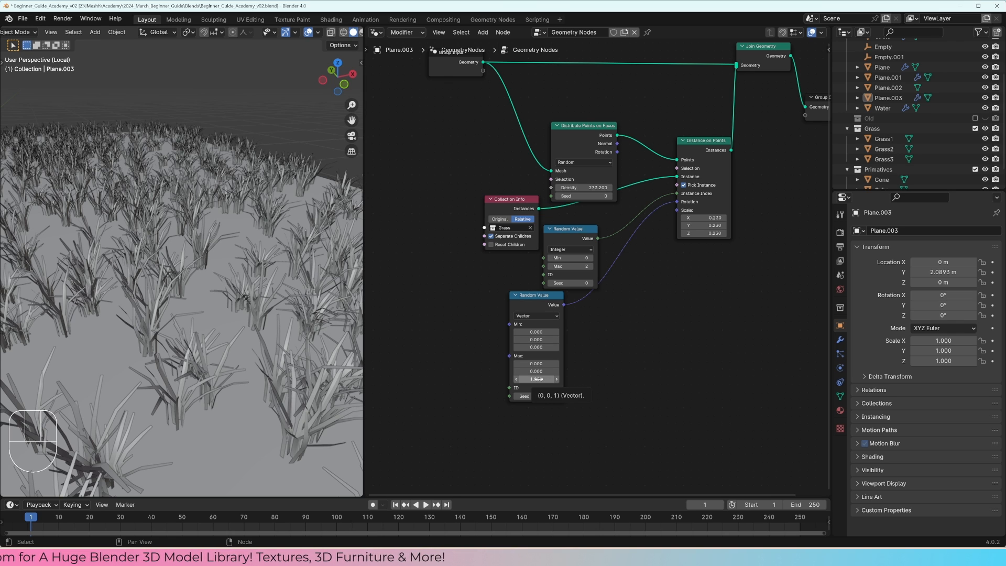
double_click(539, 378)
type("3.14")
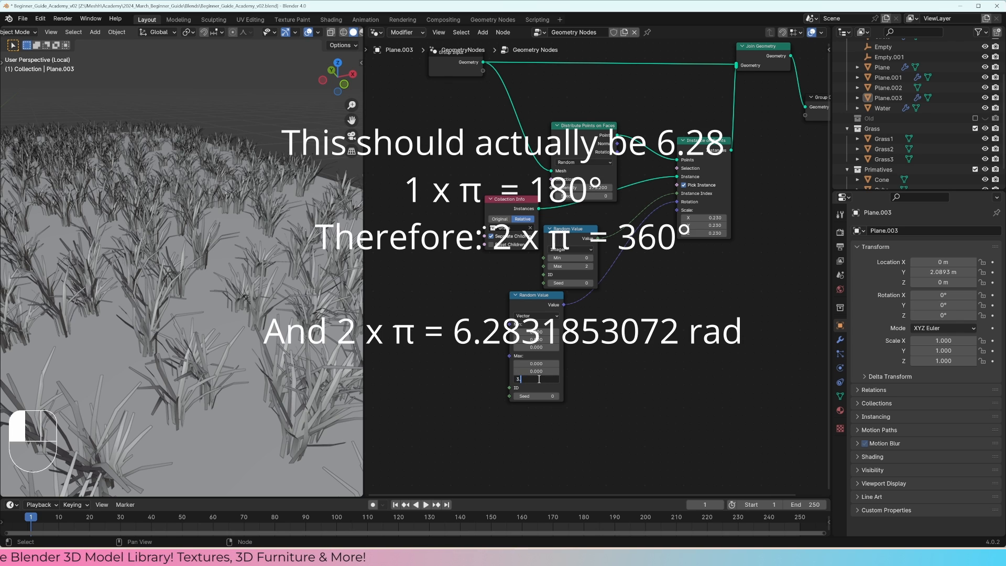
key("Return")
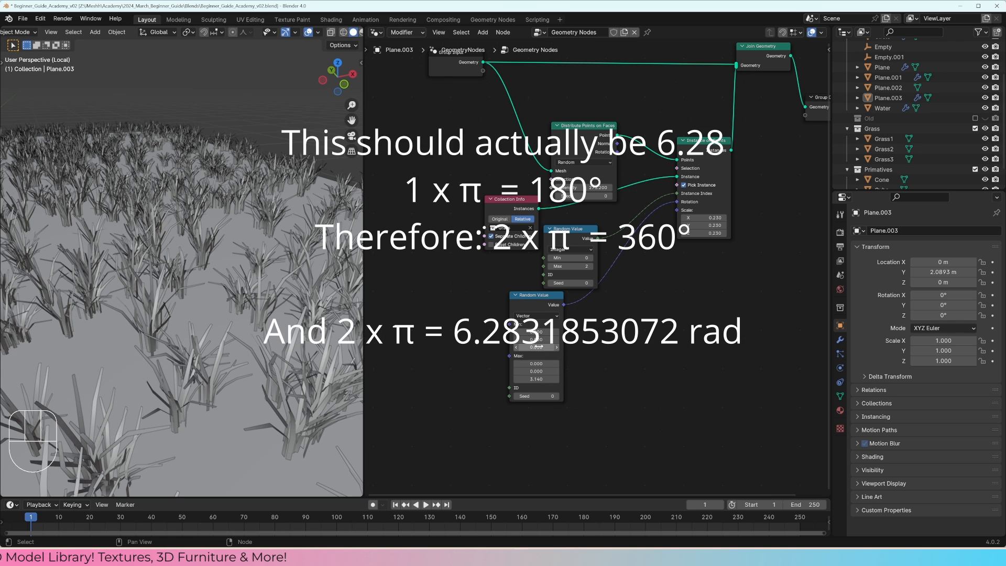
Step: Move the Integer and Vector Random Value nodes apart to tidy the node layout
left_click_drag(596, 225, 596, 215)
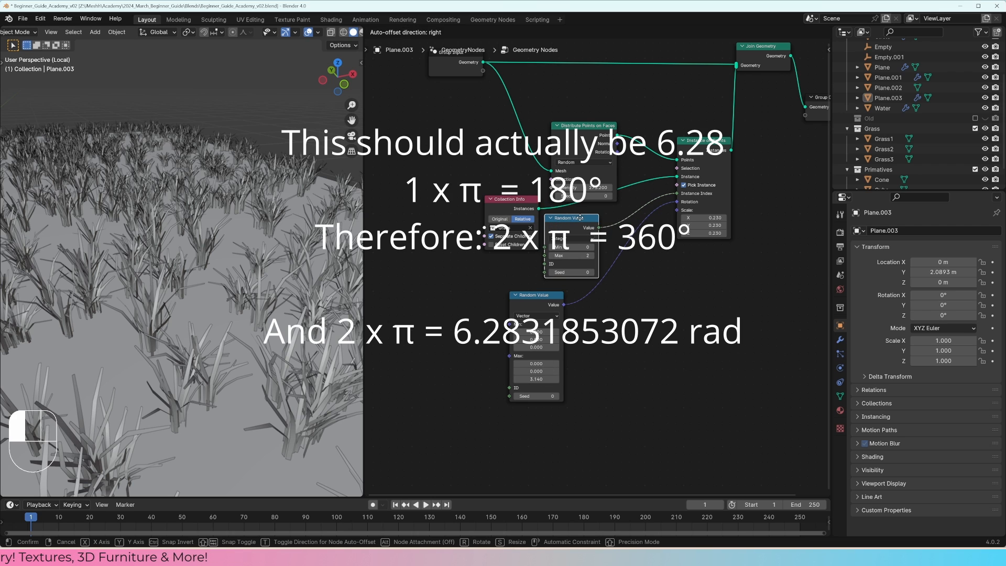
scroll(241, 273, "down", 5)
left_click_drag(542, 304, 533, 297)
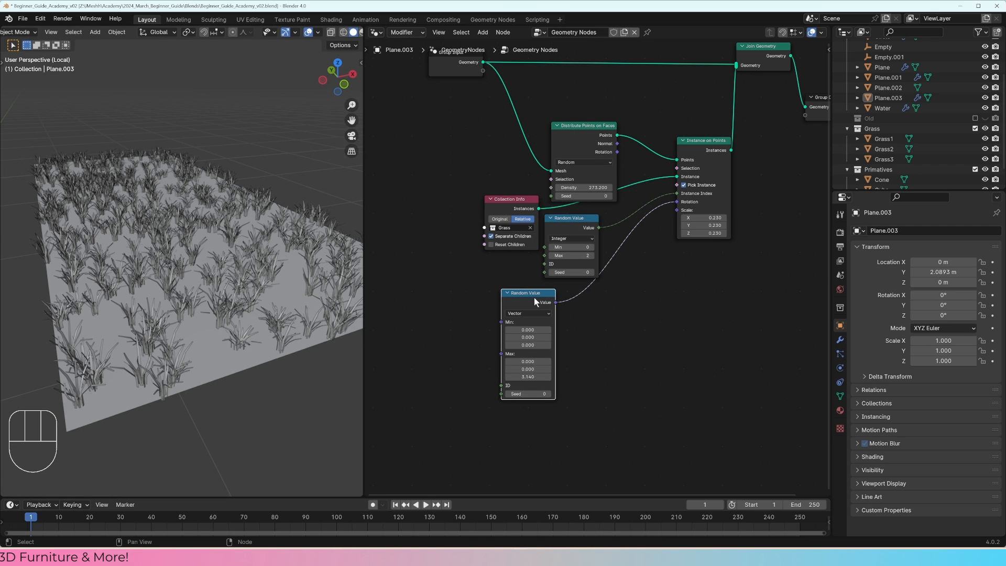
Step: Try driving the instance scale with a duplicate of the vector Random Value node, setting Max to 1, 1 and 1.5
key("shift+d")
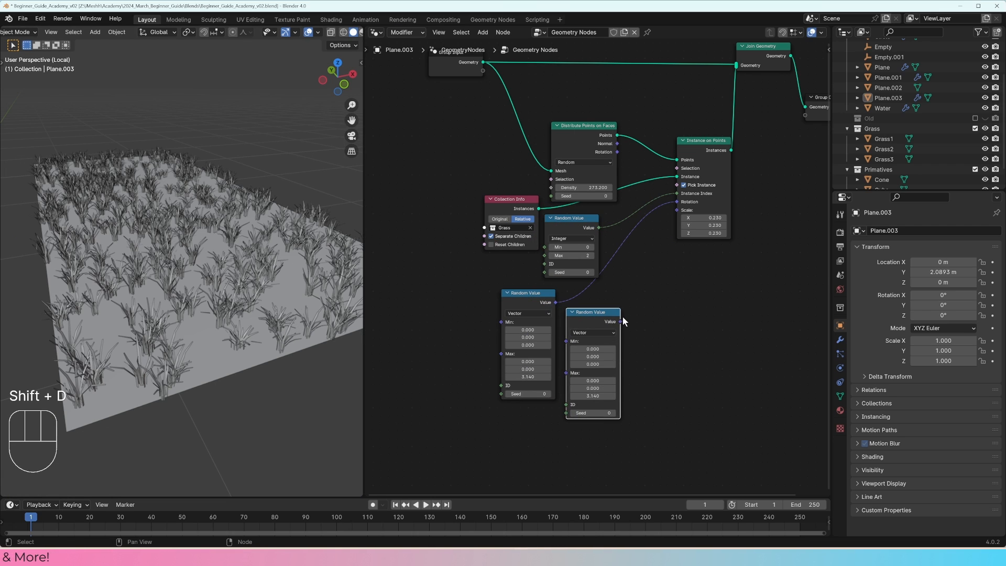
left_click_drag(620, 321, 676, 210)
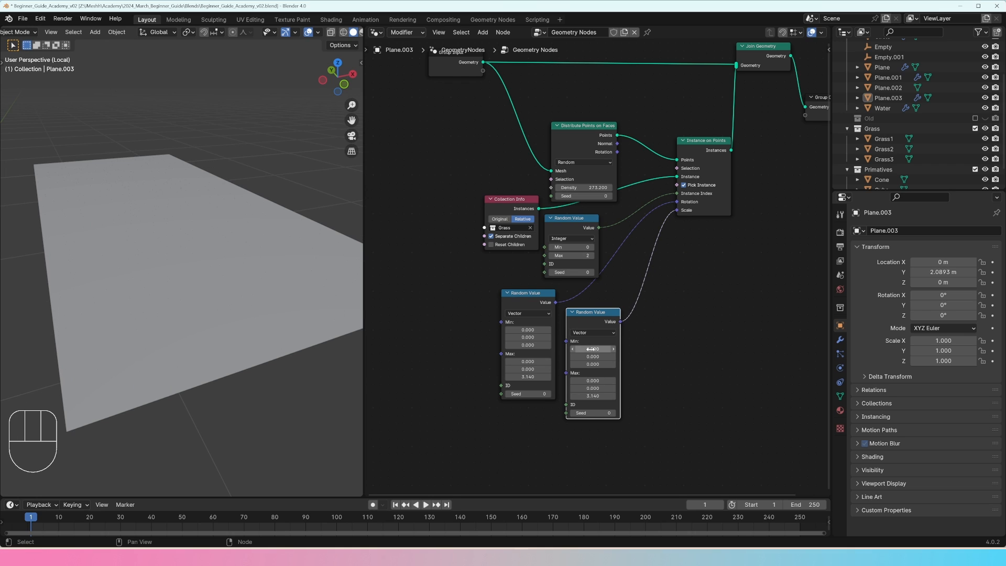
left_click_drag(592, 356, 592, 364)
left_click_drag(591, 378, 591, 396)
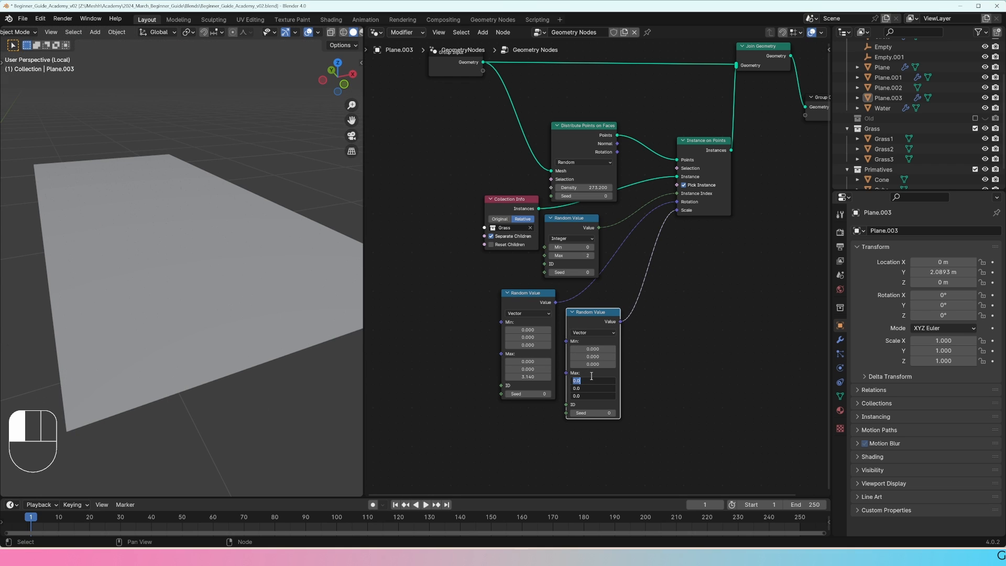
type("1.5")
key("Return")
type("1")
key("Return")
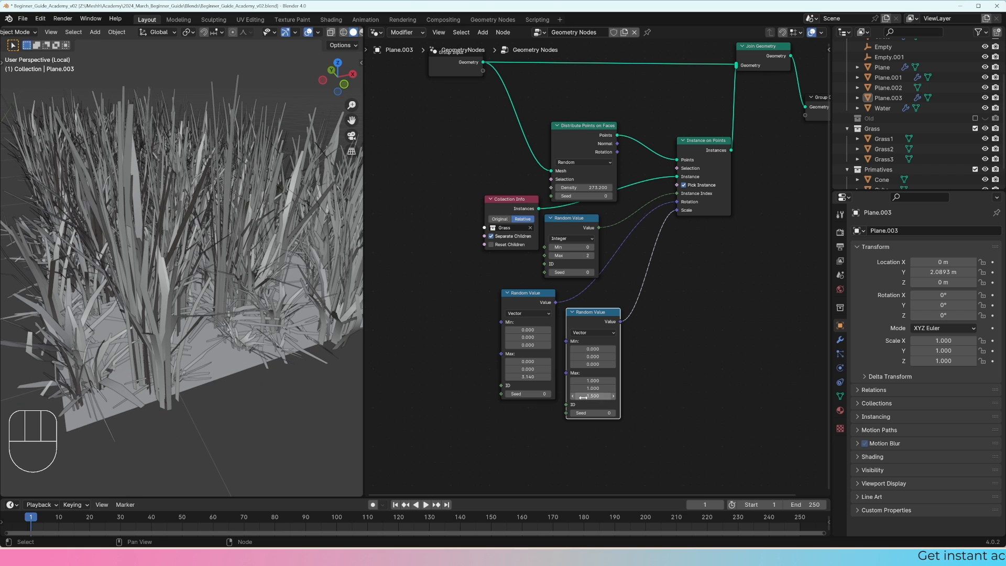
Step: Undo the last Max value changes and delete the vector Random Value node linked to Scale
key("ctrl+z")
key("ctrl+z")
key("ctrl+z")
key("ctrl+z")
key("ctrl+z")
key("ctrl+z")
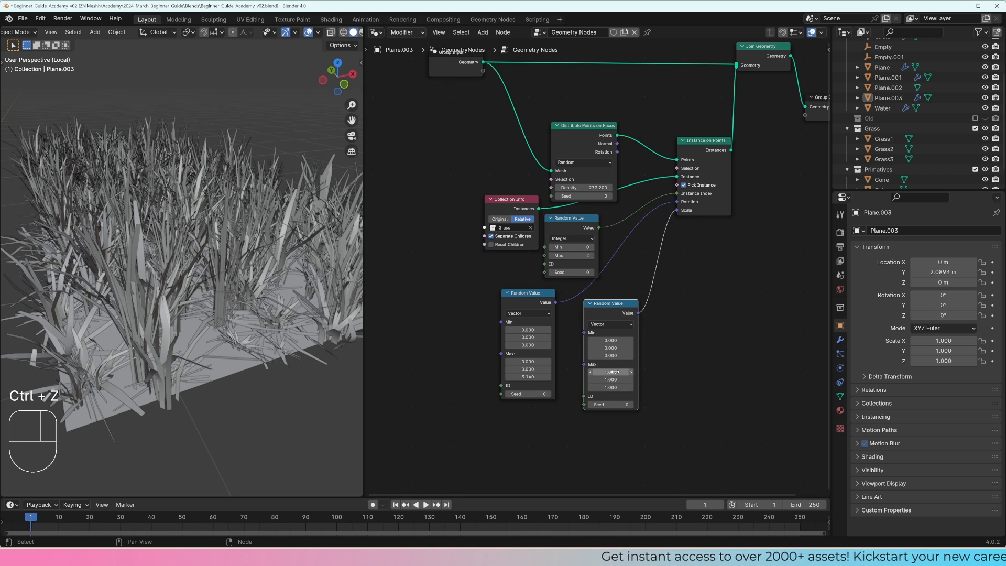
mouse_move(614, 371)
left_mouse_down("shift")
mouse_move(624, 371)
mouse_move(598, 379)
mouse_move(611, 387)
left_mouse_up("shift")
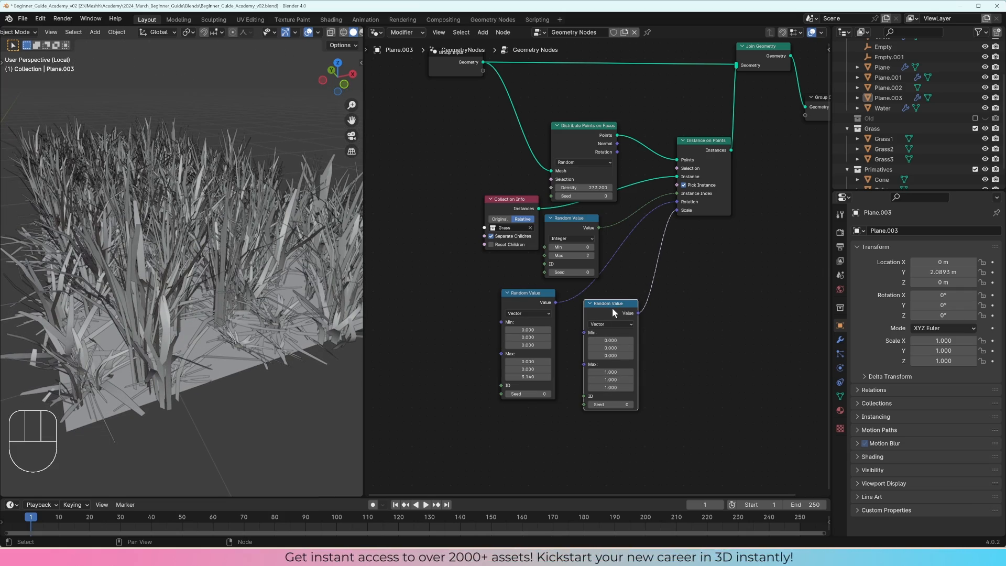
key("x")
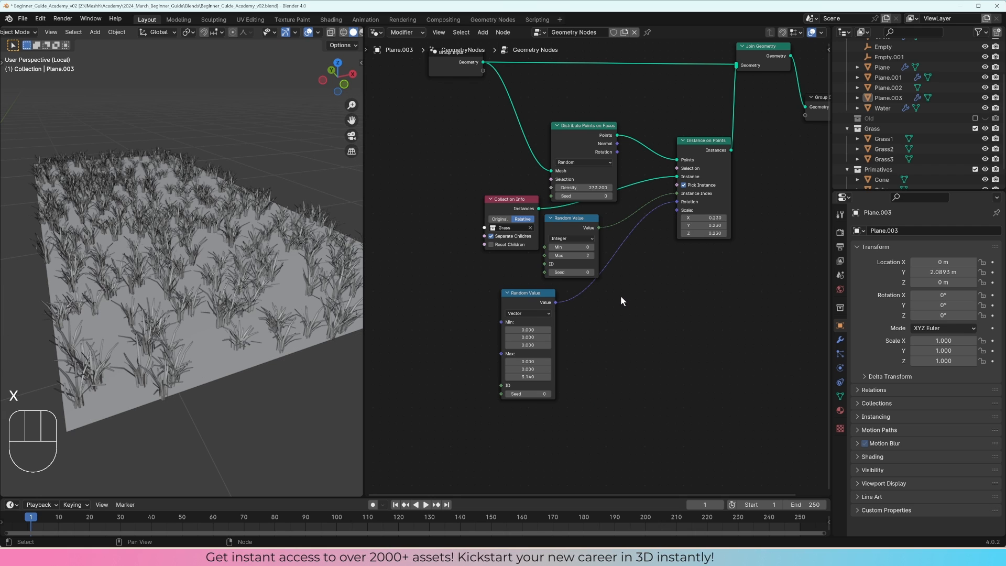
Step: Duplicate the Integer Random Value node, set the copy to Float, and link it to the Scale input of Instance on Points
left_click(569, 218)
key("shift+d")
left_click(649, 289)
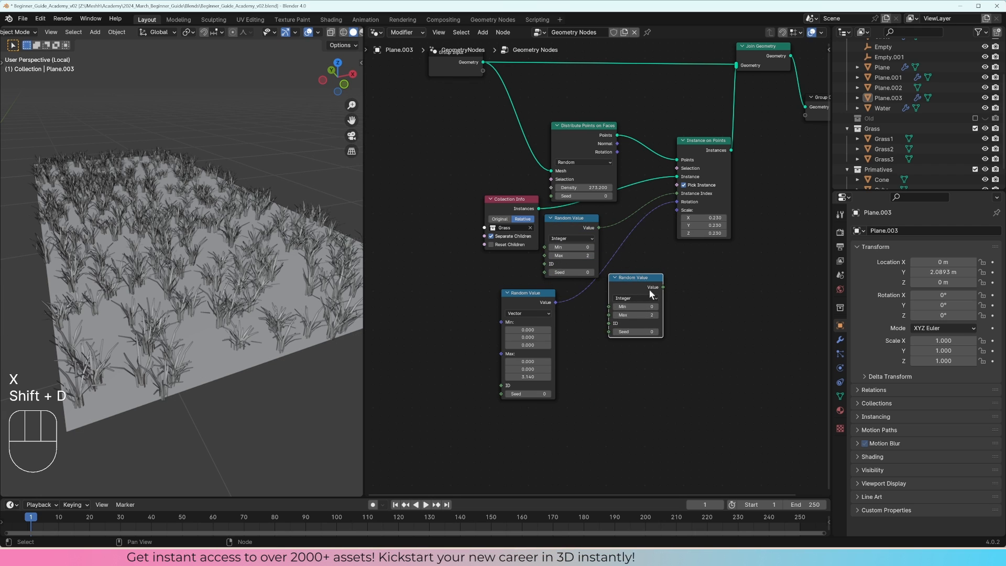
left_click(642, 298)
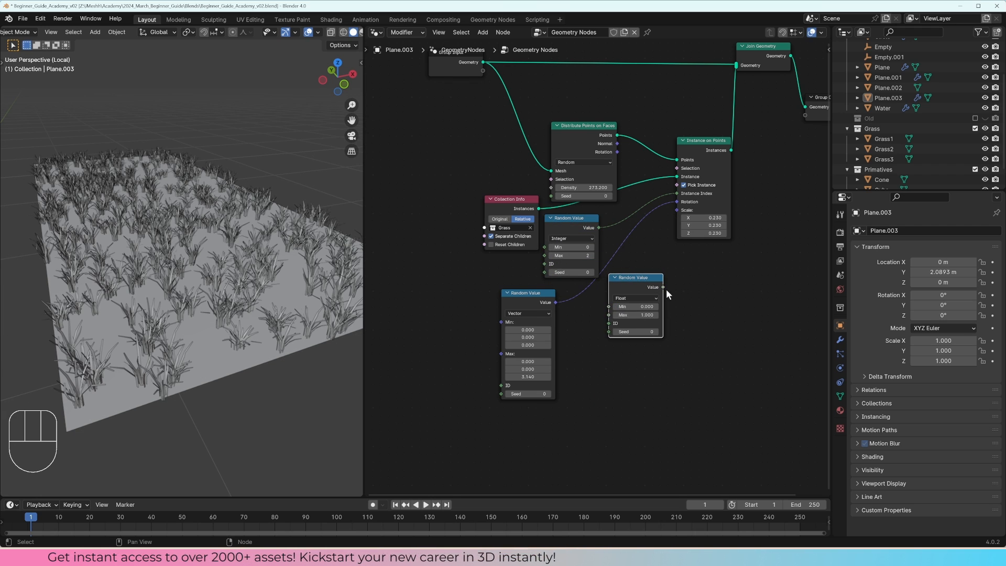
left_click_drag(663, 287, 678, 210)
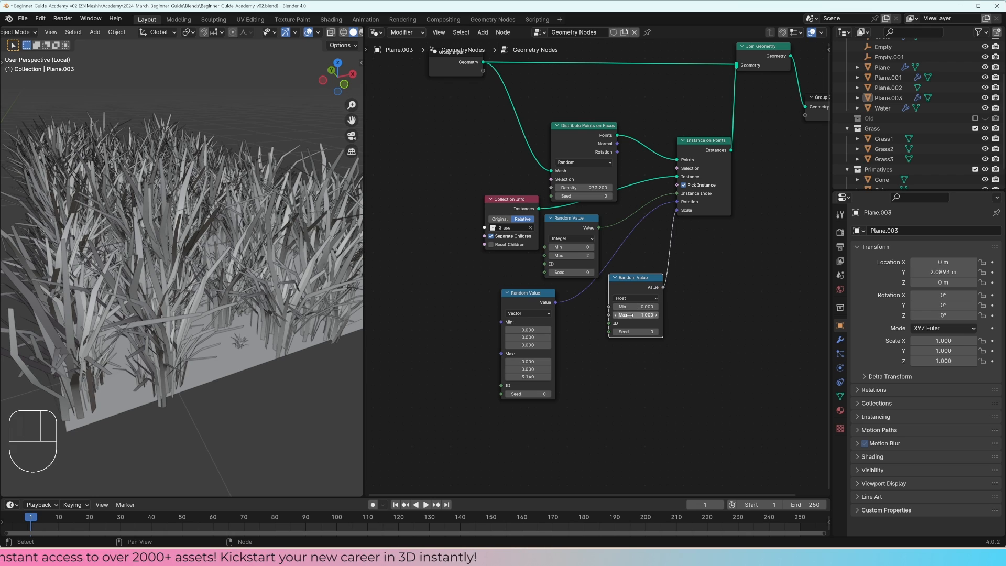
Step: Try a grass scale range of Min 0.480 and Max 0.710 on the Float Random Value node
left_click_drag(659, 306, 722, 306, "shift")
key("Return")
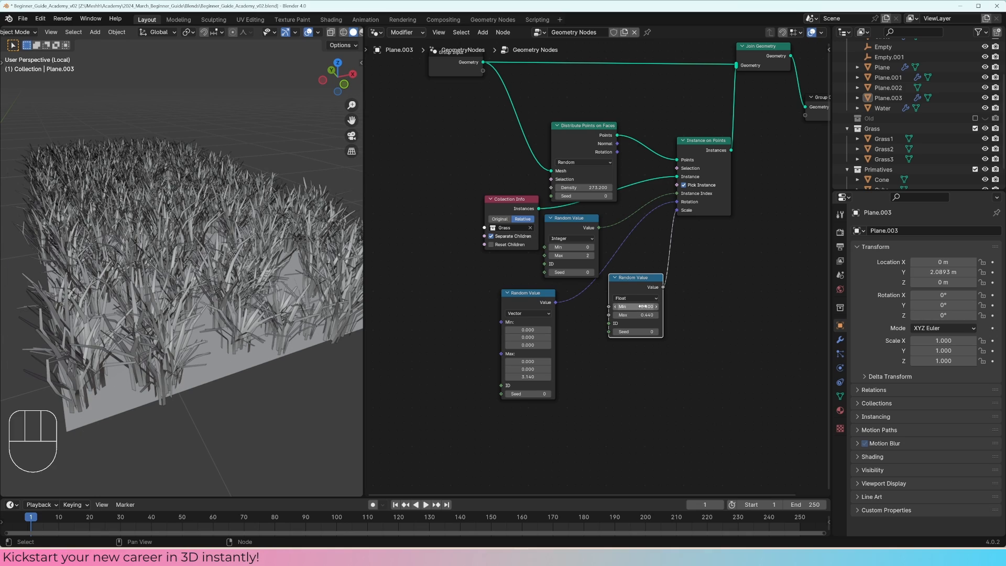
mouse_move(643, 307)
left_mouse_down("shift")
mouse_move(601, 307)
mouse_move(661, 307)
mouse_move(649, 307)
left_mouse_up("shift")
middle_click_drag(256, 272, 239, 299)
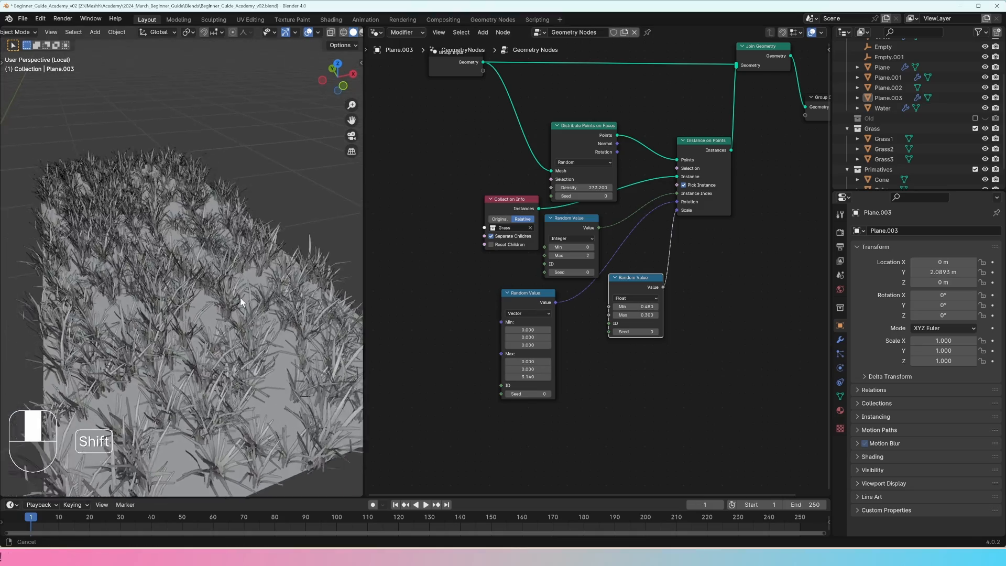
scroll(240, 300, "up", 5)
left_click_drag(638, 315, 728, 314, "shift")
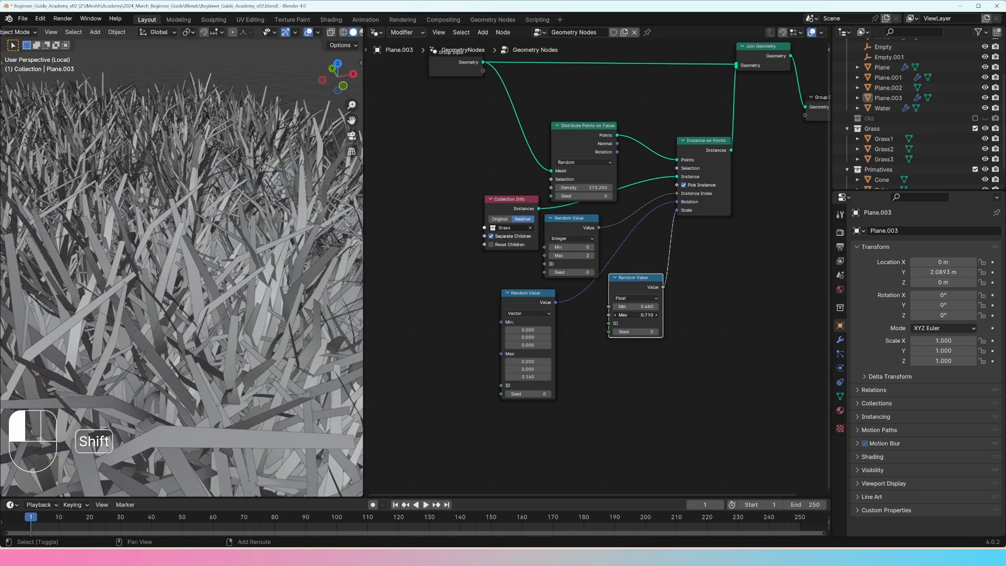
scroll(199, 327, "down", 5)
Step: Set the Float Random Value node to Min 0.2 and Max 0.5 for the grass scale
middle_click_drag(199, 327, 206, 327, "shift")
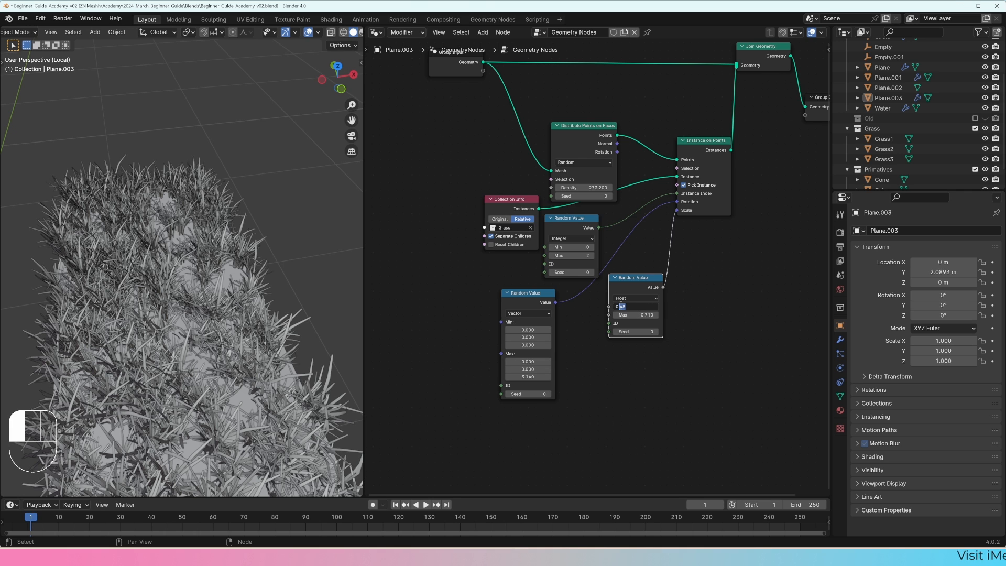
type("2")
key("Return")
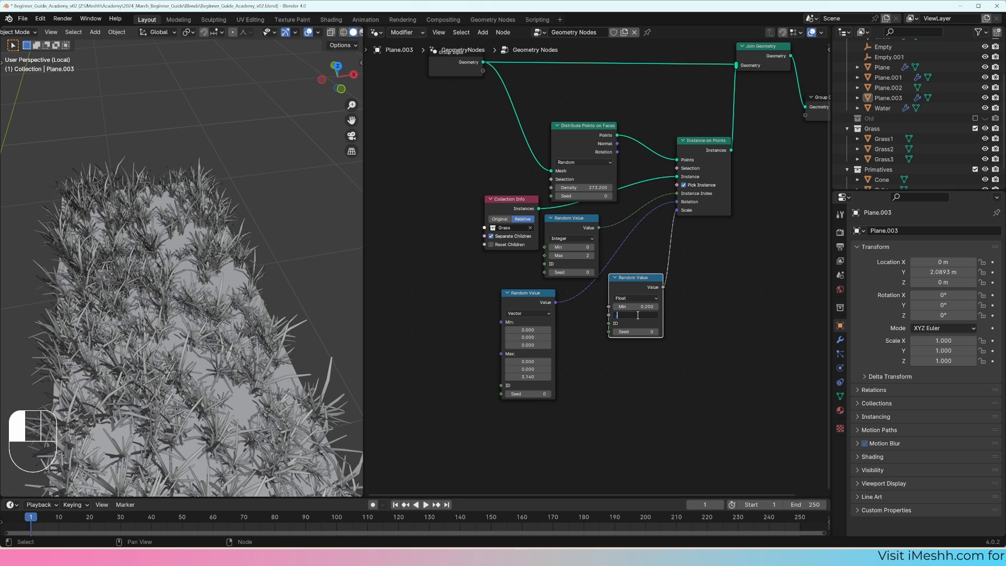
left_click(638, 316)
type(".5")
key("Return")
Step: Move the Distribute Points on Faces node up, clear of the Collection Info and Random Value nodes
middle_click_drag(193, 325, 222, 305)
scroll(216, 316, "up", 4)
middle_click_drag(607, 133, 597, 172)
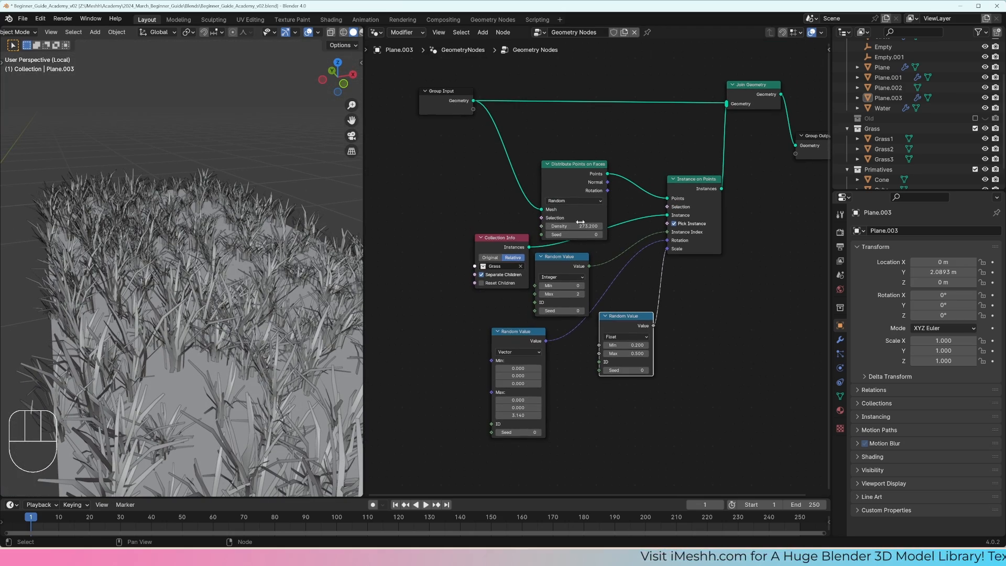
left_click_drag(573, 225, 625, 225)
right_click(574, 226)
left_click_drag(580, 165, 585, 150)
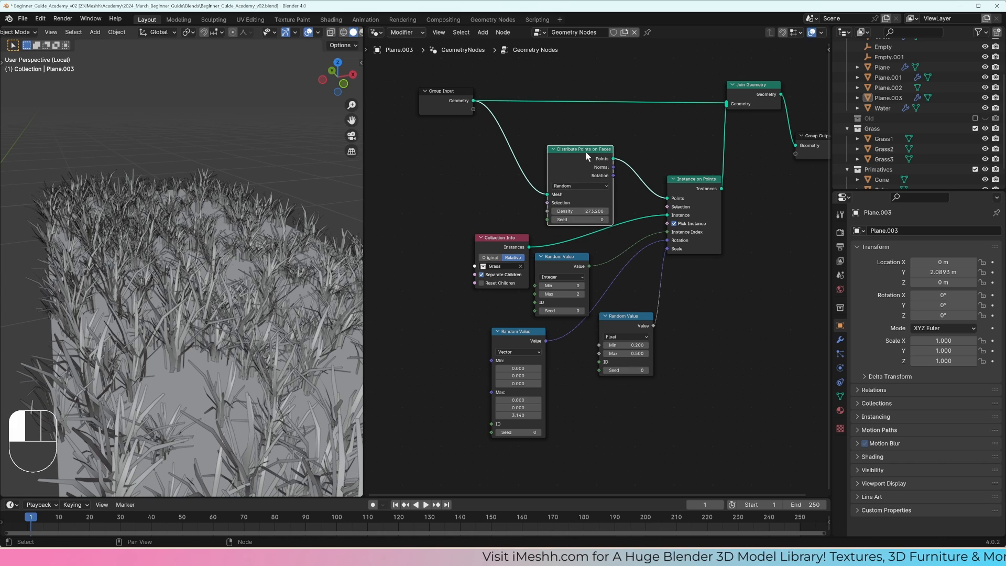
Step: Switch the Distribute Points on Faces method from Random to Poisson Disk
mouse_move(162, 314)
middle_mouse_down()
mouse_move(188, 339)
mouse_move(179, 319)
middle_mouse_up()
scroll(210, 306, "up", 2)
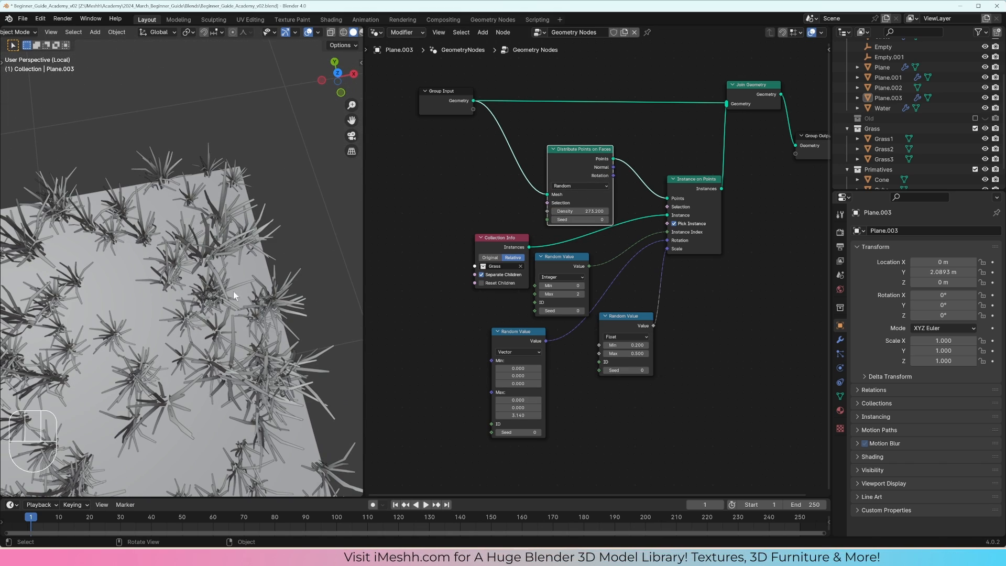
left_click(578, 185)
left_click(579, 196)
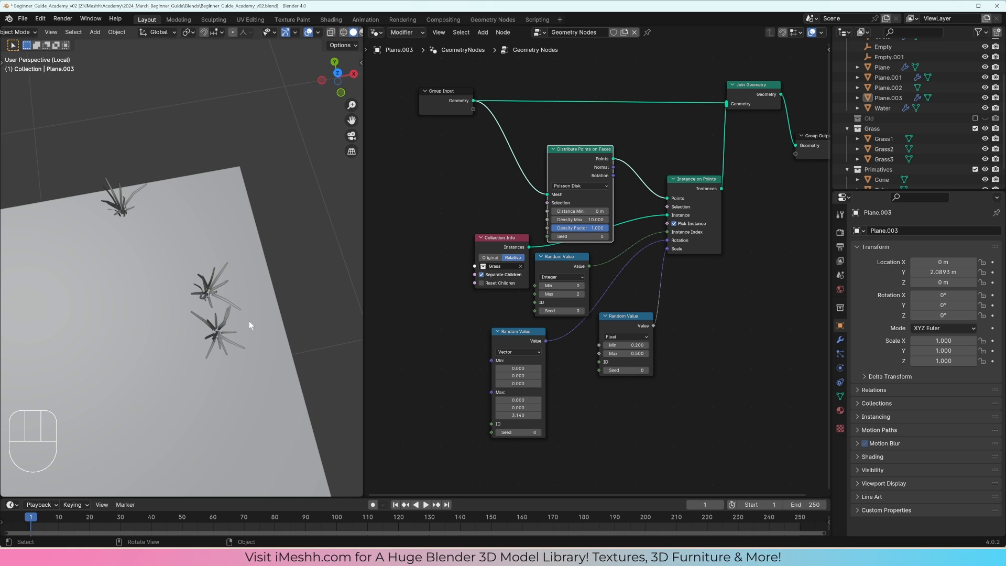
Step: Preview the distributed points through a Viewer node and greatly raise the Density Max of Distribute Points on Faces
middle_click_drag(631, 174, 583, 179)
left_click(535, 160, "ctrl+shift")
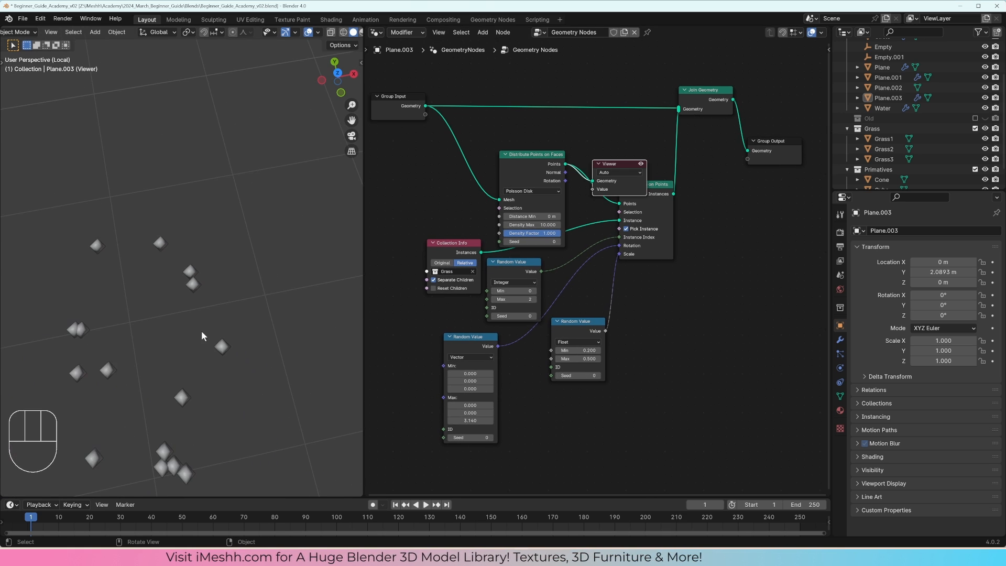
middle_click_drag(202, 331, 250, 251, "shift")
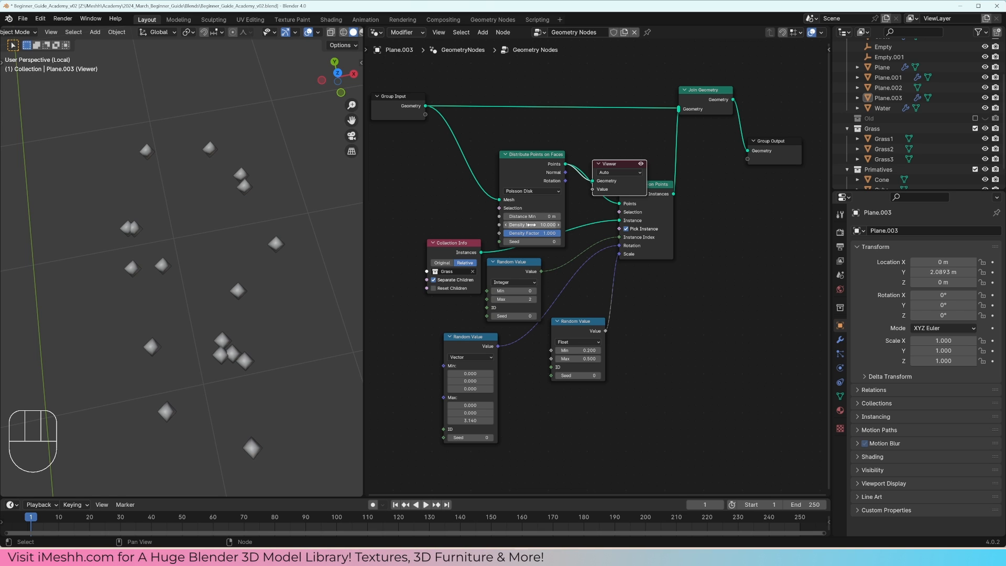
left_click_drag(544, 225, 626, 225)
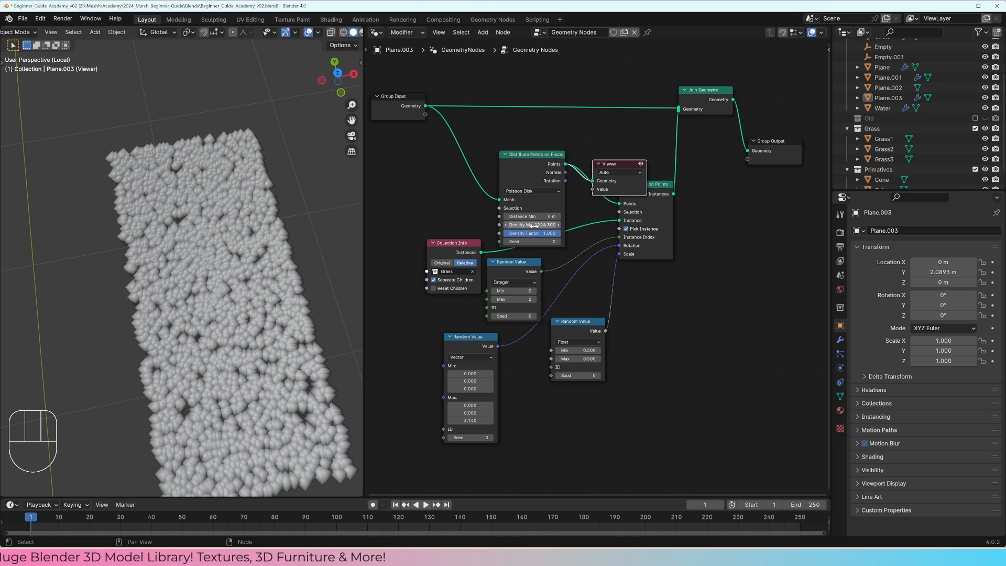
Step: Try a Distance Min of 0.06 m on the previewed points of Distribute Points on Faces and delete the Viewer node
mouse_move(531, 219)
left_mouse_down("shift")
mouse_move(546, 219)
mouse_move(537, 219)
left_mouse_up("shift")
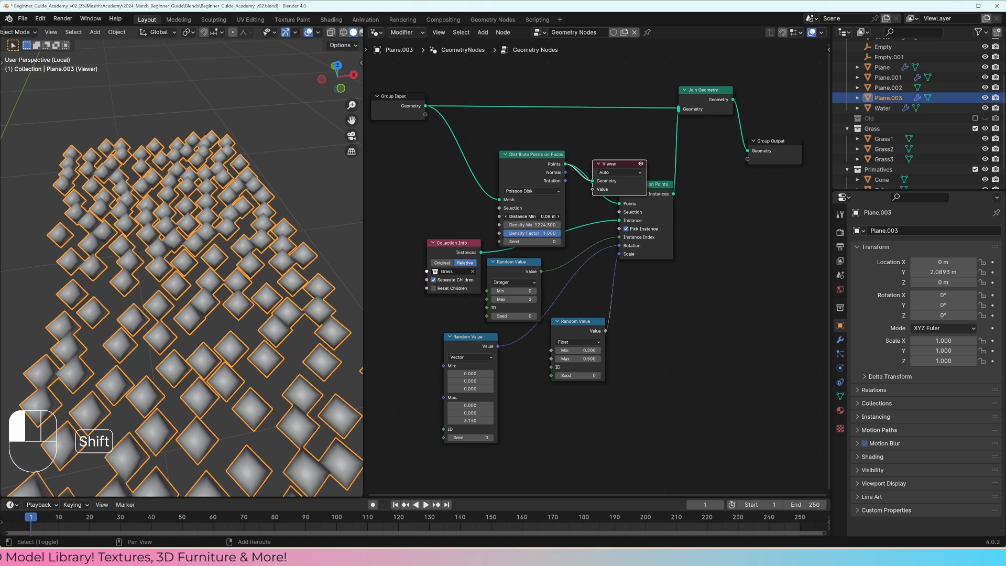
left_click_drag(532, 216, 526, 216, "shift")
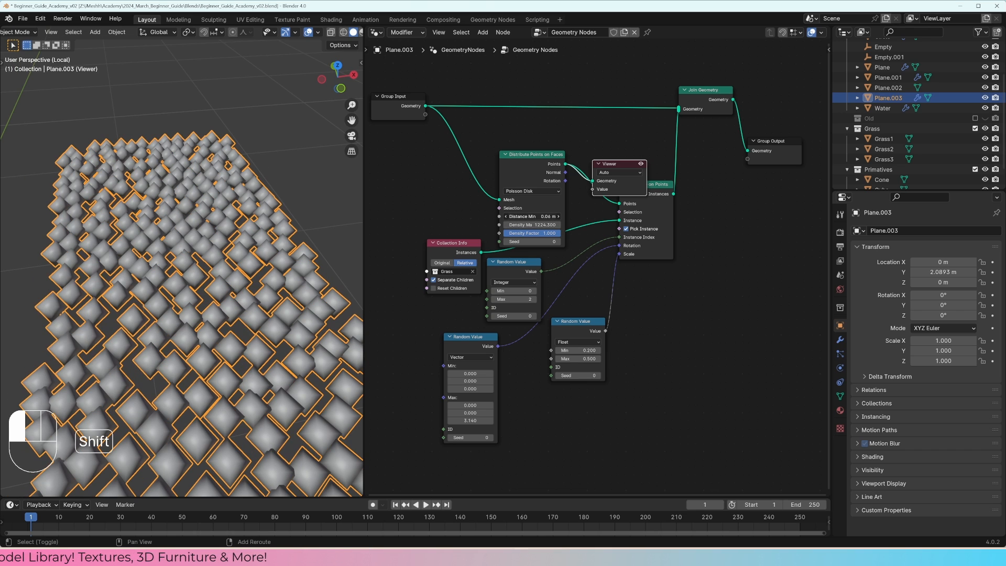
left_click(618, 168)
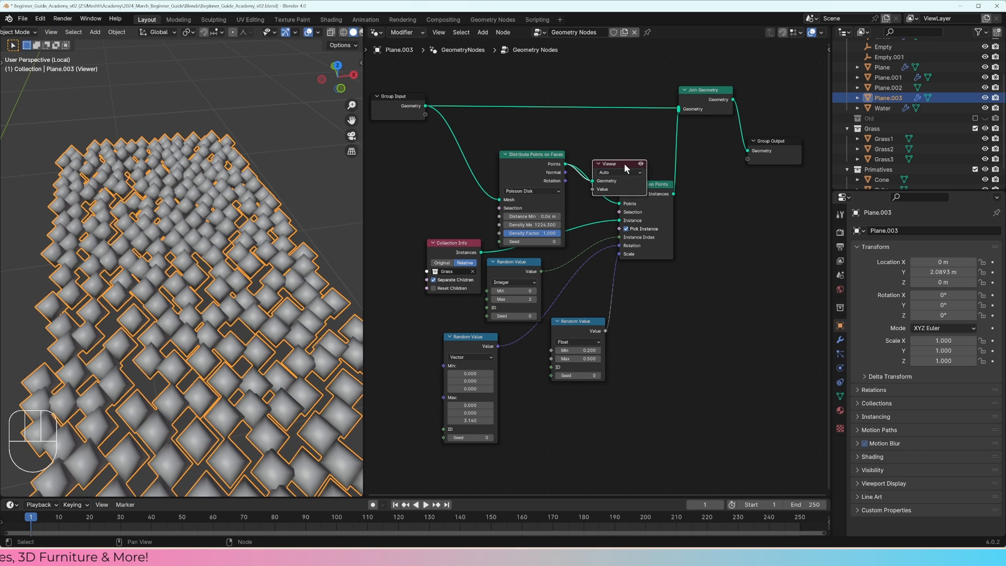
key("x")
middle_click_drag(256, 279, 274, 304)
key("a")
key("a")
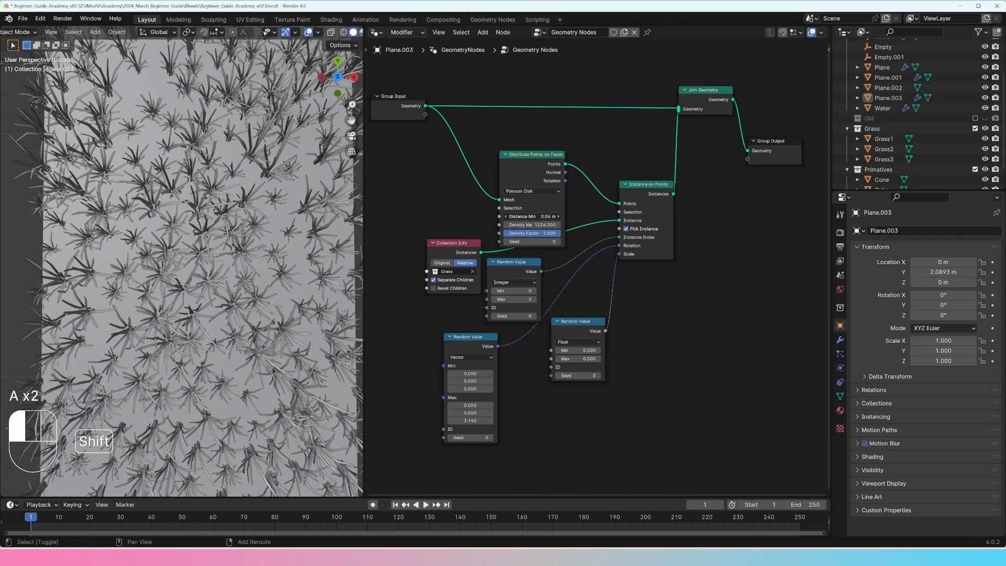
Step: Lower the Distance Min of Distribute Points on Faces to 0.01 m and show the grass in rendered shading
left_click_drag(531, 216, 516, 216, "shift")
scroll(165, 272, "down", 3)
mouse_move(165, 277)
middle_mouse_down()
mouse_move(207, 209)
mouse_move(198, 256)
middle_mouse_up()
scroll(209, 253, "up", 3)
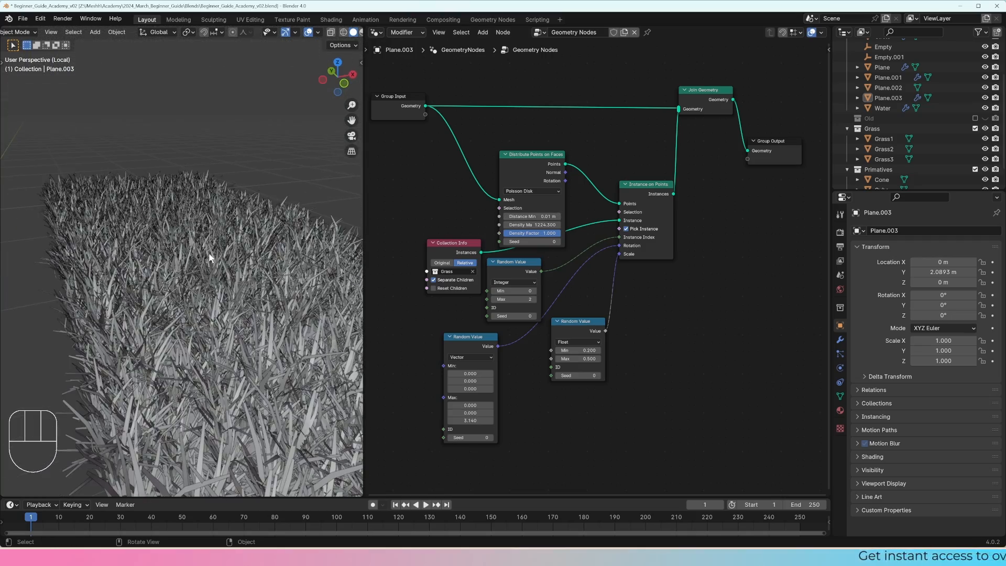
key("z")
left_click(212, 218)
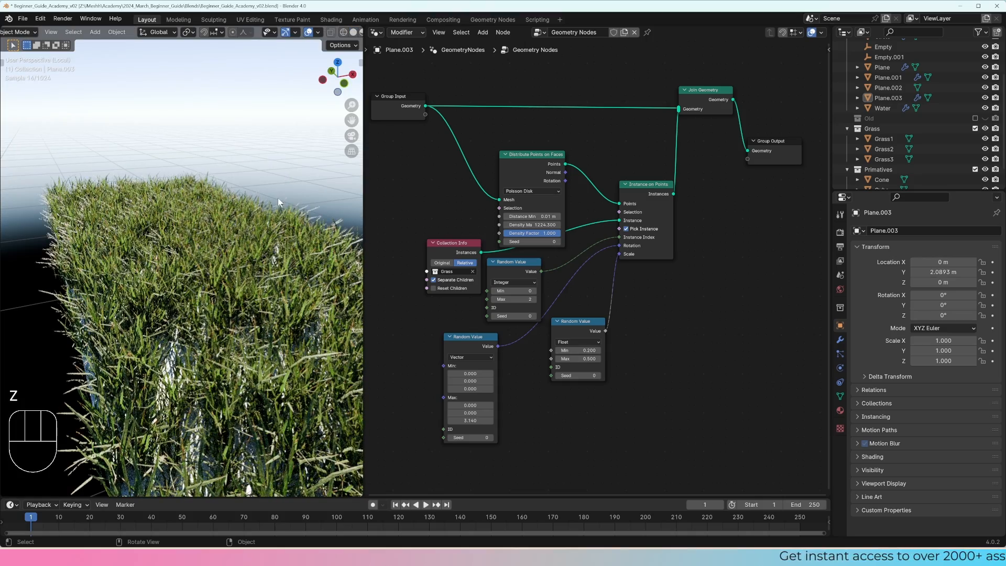
Step: Set the X and Y Max of the Vector Random Value node to 0.02 for a slight random tilt of the grass
left_click_drag(470, 413, 480, 413, "shift")
double_click(469, 405)
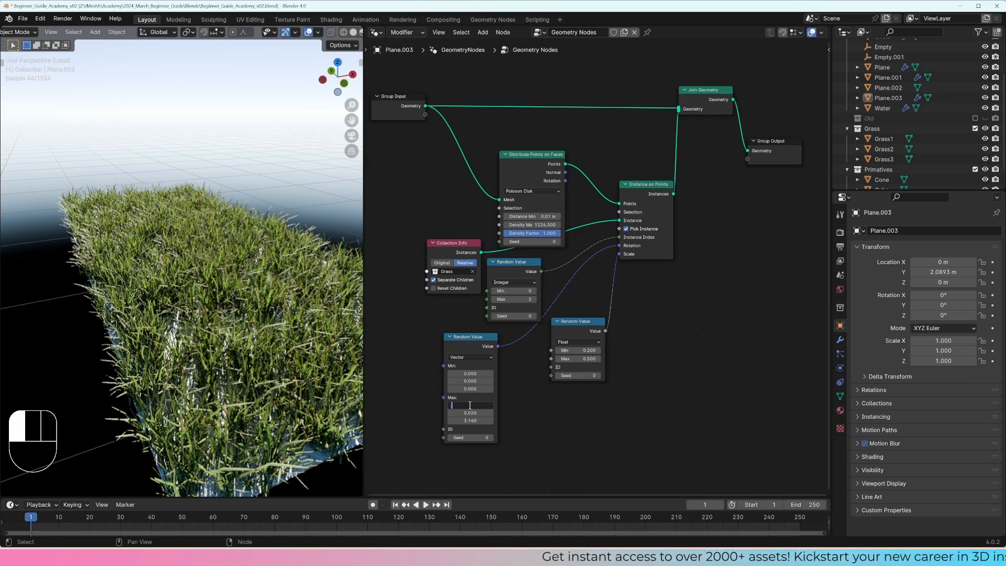
type("0.02")
key("Return")
middle_click_drag(254, 296, 234, 272)
Step: Set the Max of the Float Random Value node to 0.4 for the grass scale
double_click(579, 350)
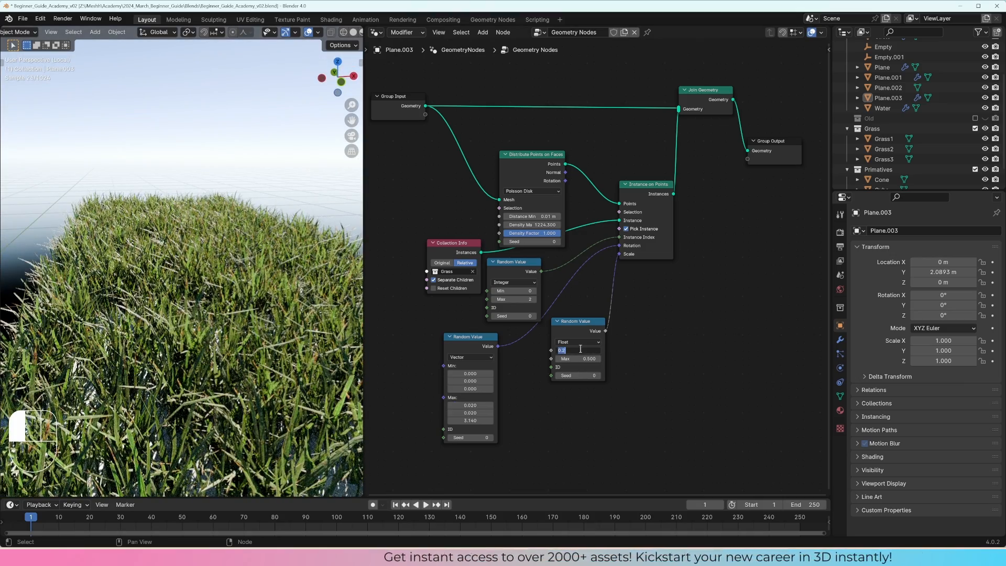
double_click(586, 358)
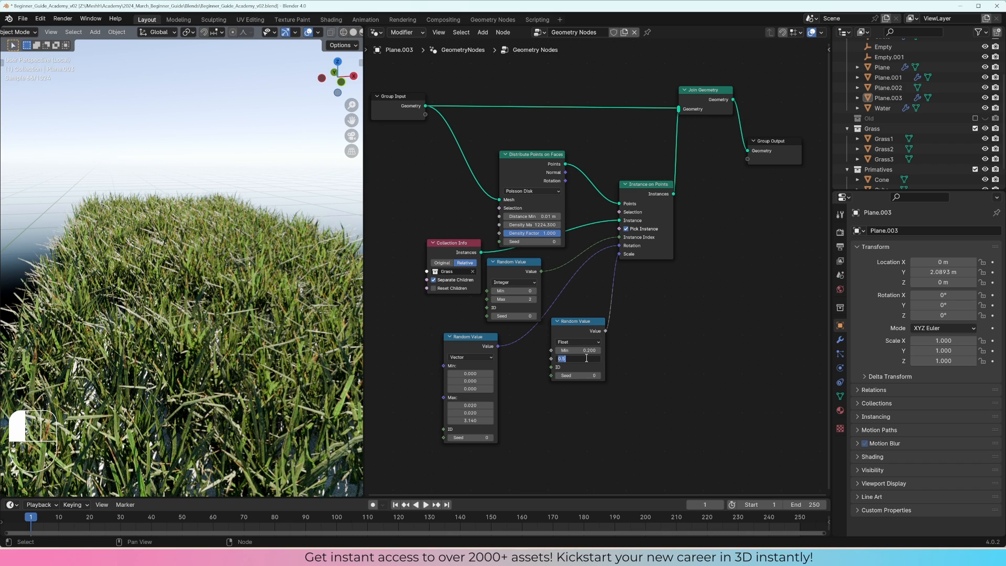
key("Return")
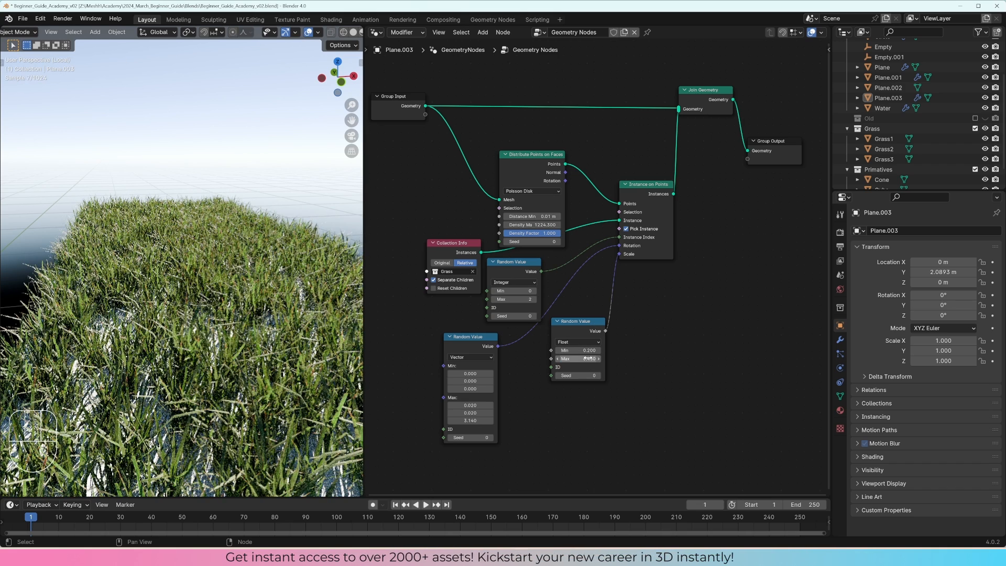
Step: Raise the Density Max of Distribute Points on Faces to about 1443 and reduce its Distance Min below 0.01 m
left_click_drag(539, 224, 655, 225)
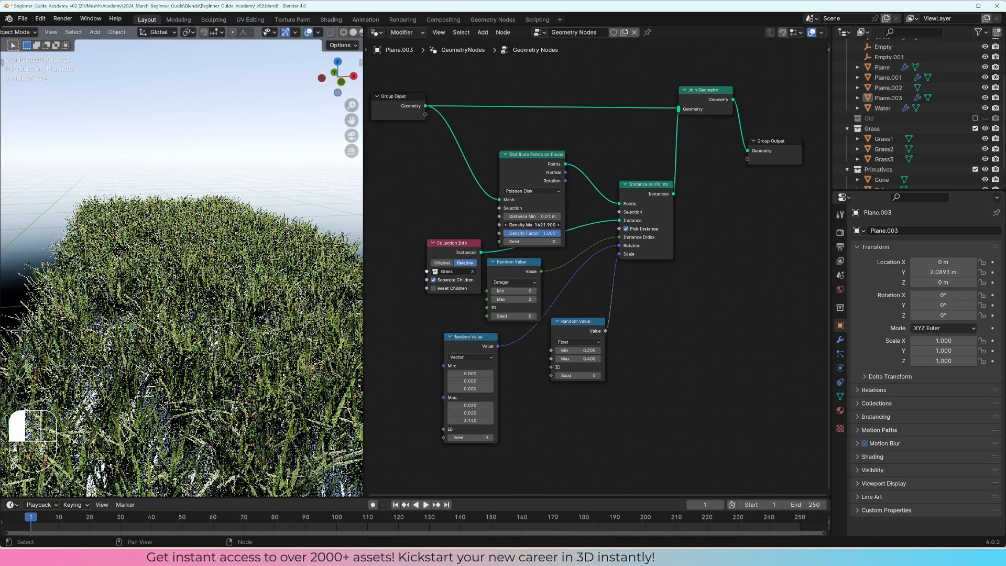
left_click(524, 218)
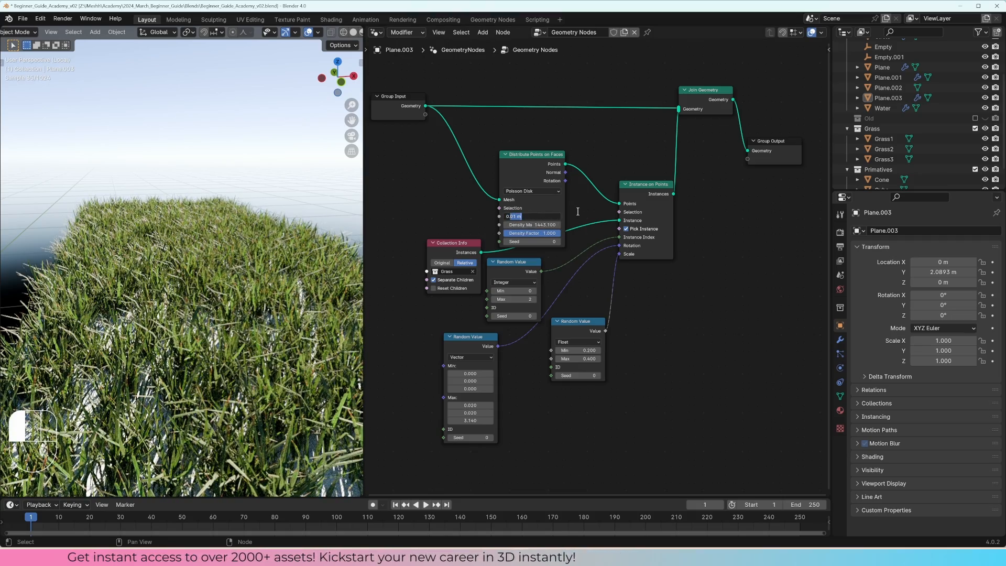
left_click(577, 211)
middle_click_drag(309, 230, 308, 280)
Step: Try a much denser grass cover by raising the Density Max of Distribute Points on Faces to 10000
left_click_drag(529, 223, 696, 225)
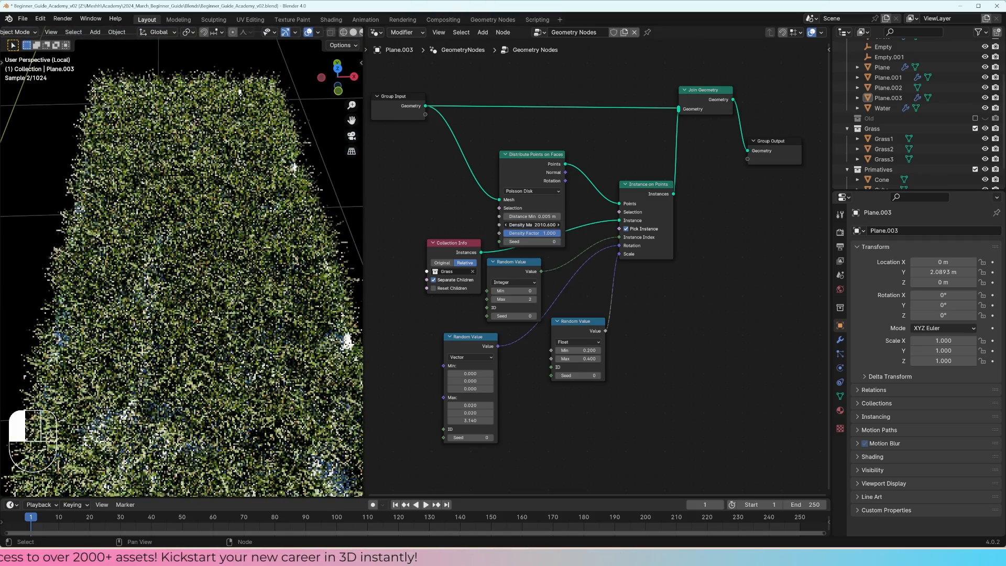
left_click(531, 224)
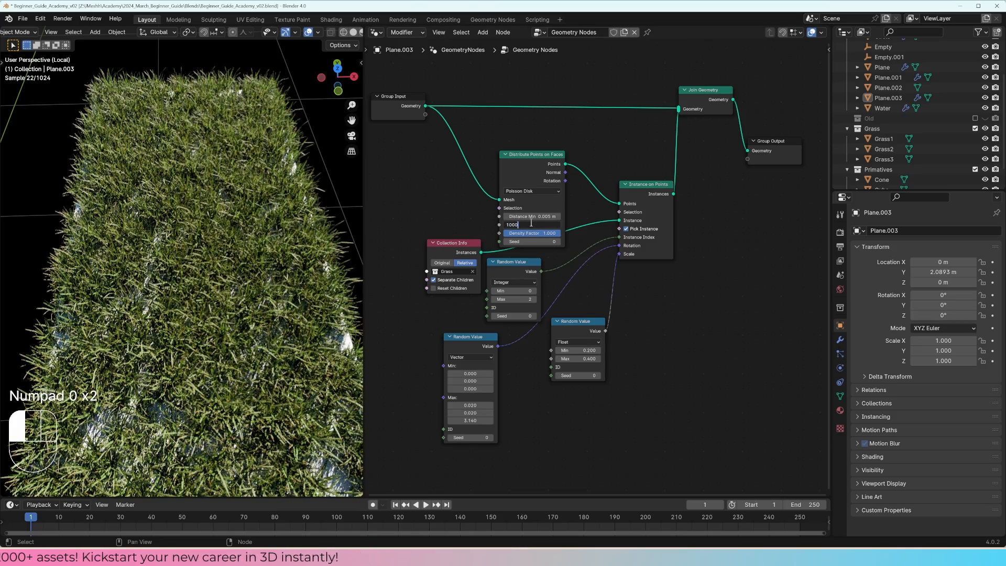
middle_click_drag(255, 292, 276, 251)
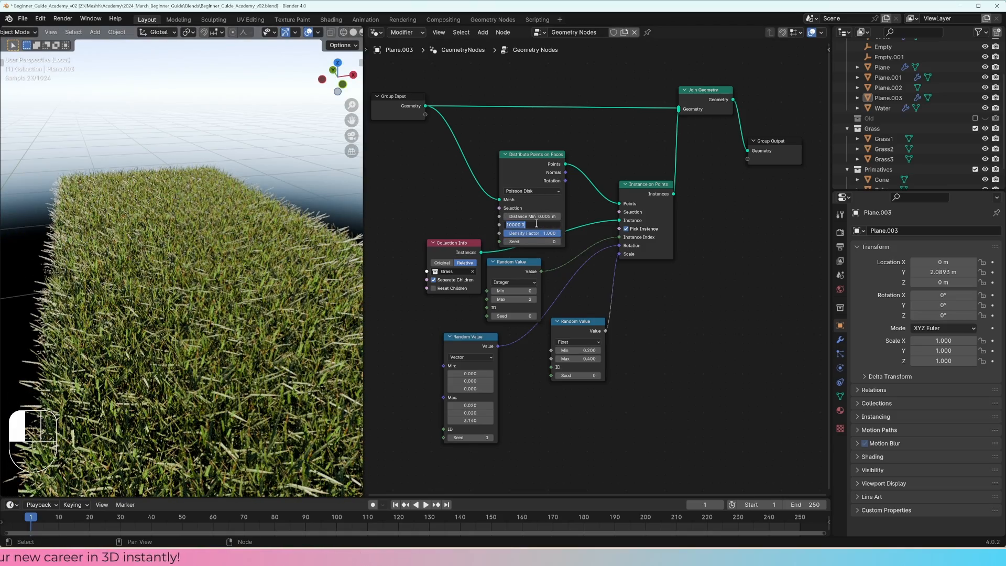
Step: Set the Density Max of Distribute Points on Faces to 2500 and view the grass through the scene camera
key("Return")
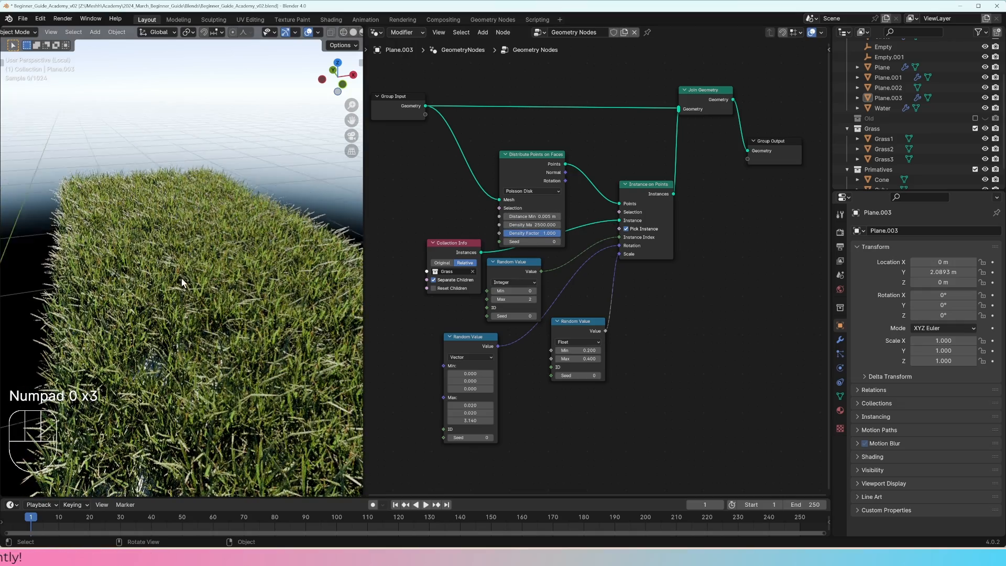
middle_click_drag(181, 282, 217, 240)
key("KP_0")
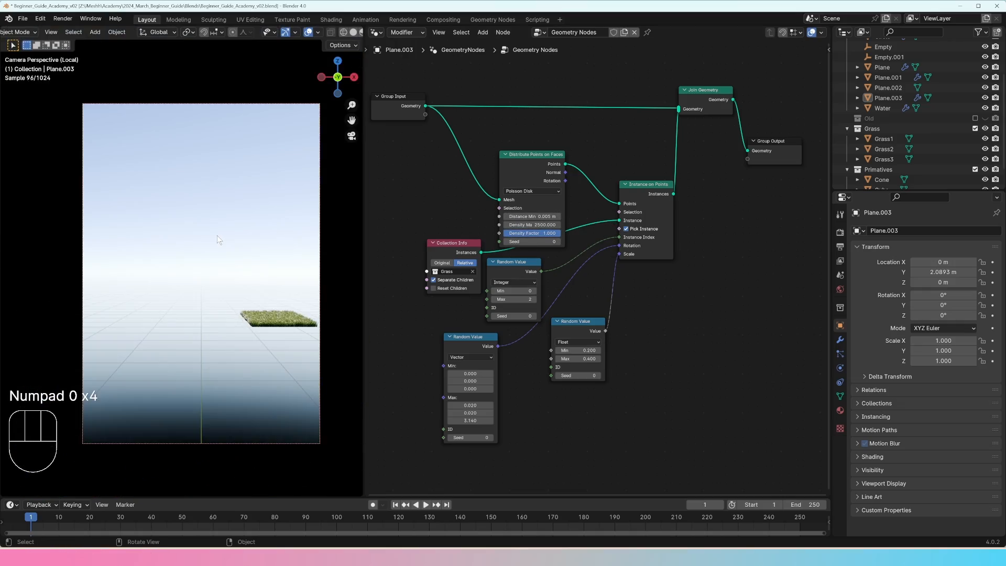
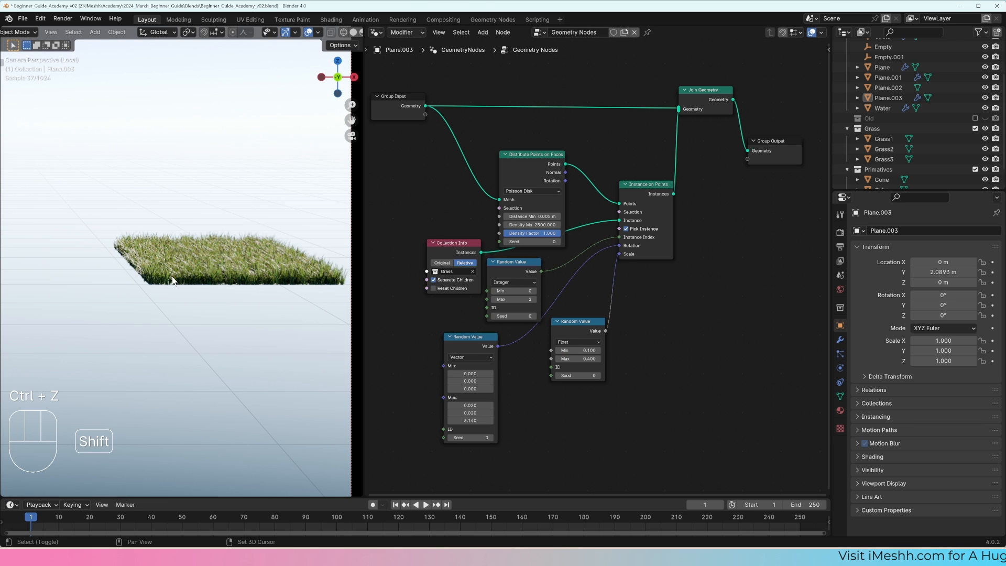
Step: Switch to solid shading, leave the isolated view of the grass plane and enter Edit Mode on it
key("z")
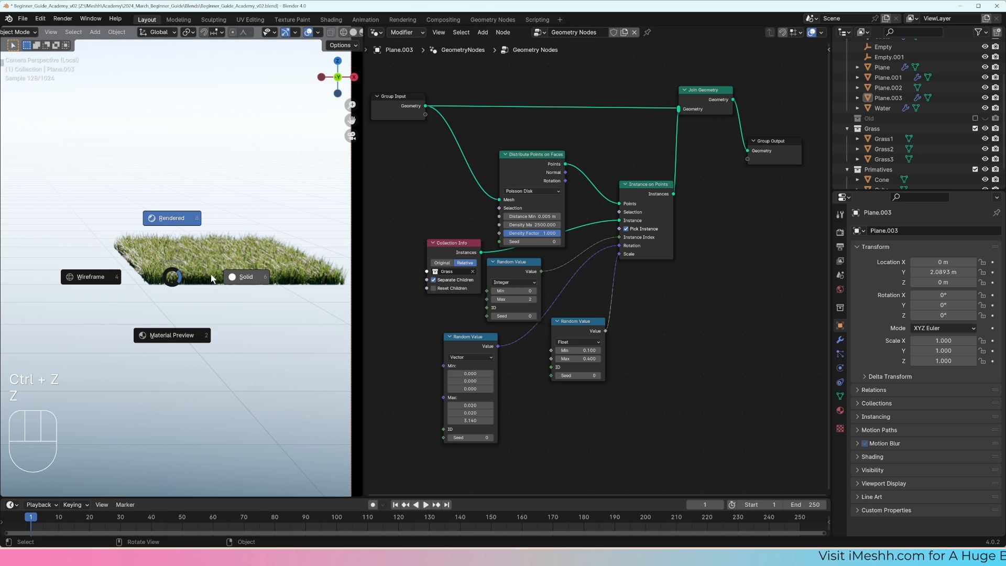
left_click(212, 275)
mouse_move(212, 274)
middle_mouse_down()
mouse_move(219, 291)
mouse_move(208, 284)
middle_mouse_up()
left_click(220, 292)
key("KP_Divide")
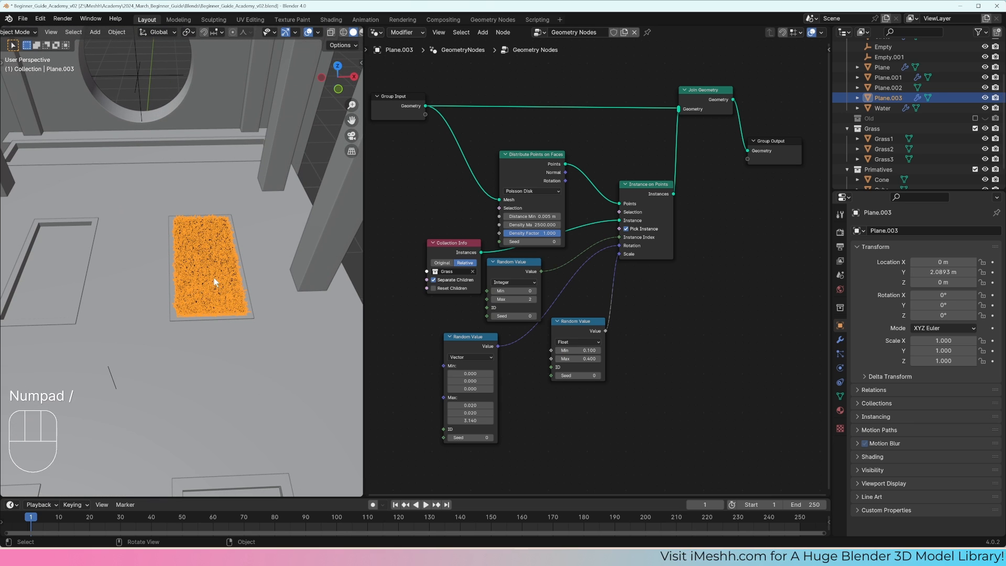
key("Tab")
key("g")
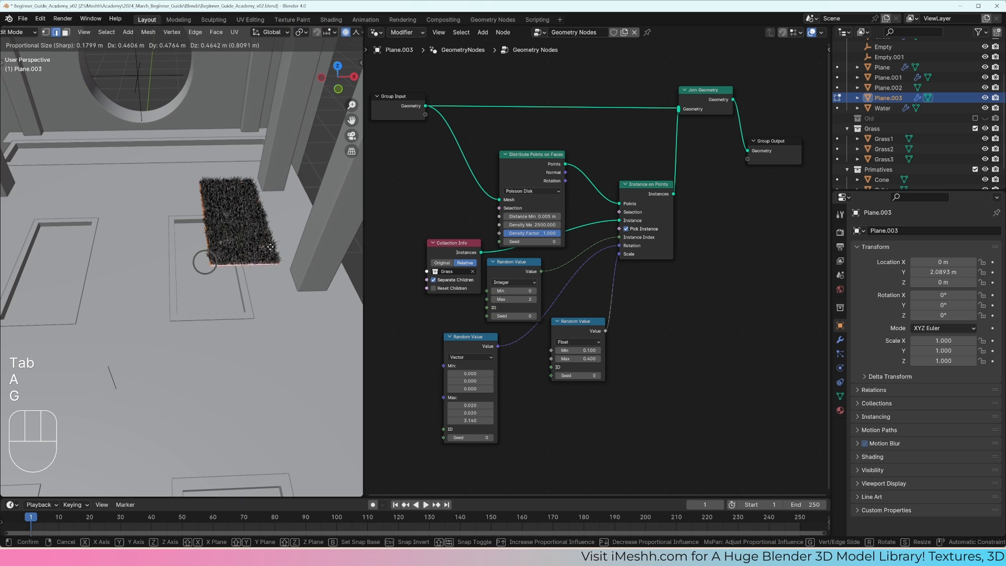
right_click(263, 223)
middle_click_drag(253, 304, 247, 272)
key("g")
right_click(250, 235)
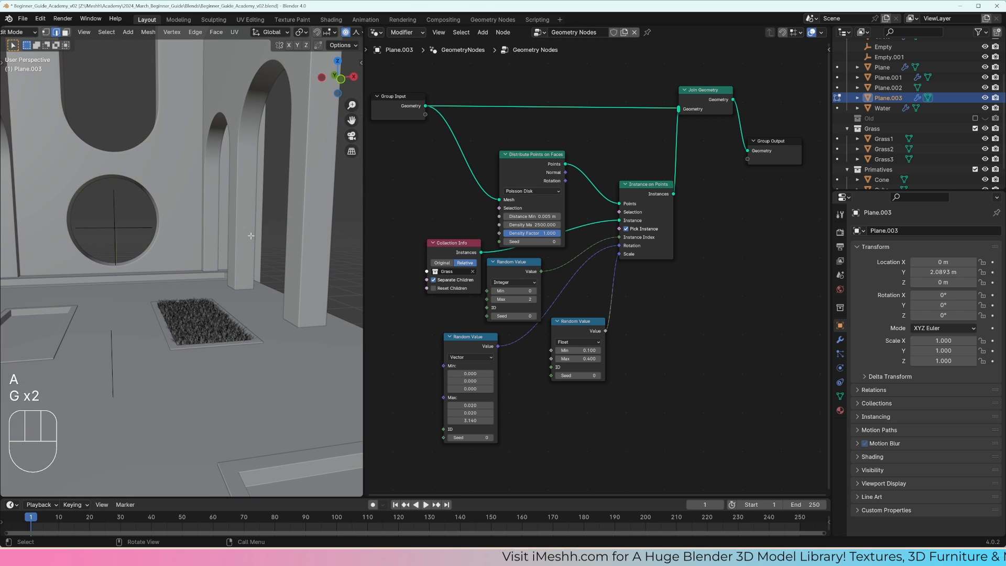
Step: From the top view, duplicate the grass face about -3.87 m along Y onto the next courtyard recess
key("KP_7")
key("shift+d")
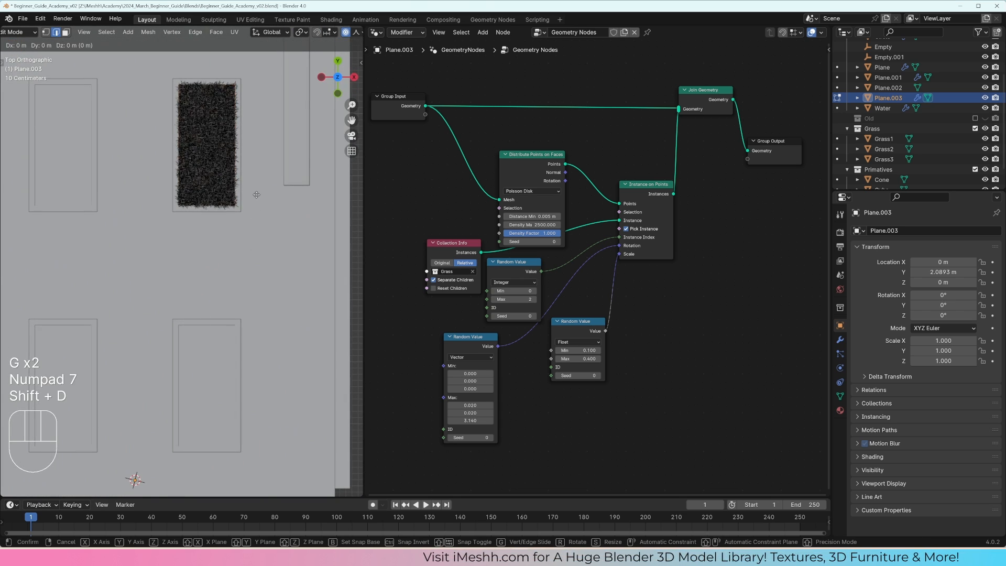
key("y")
key("shift")
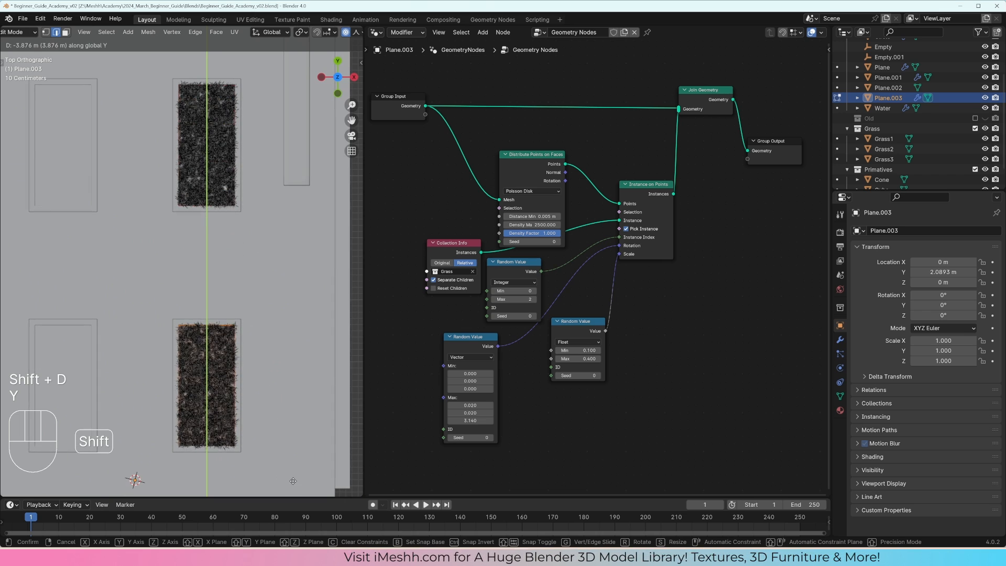
left_click(294, 481)
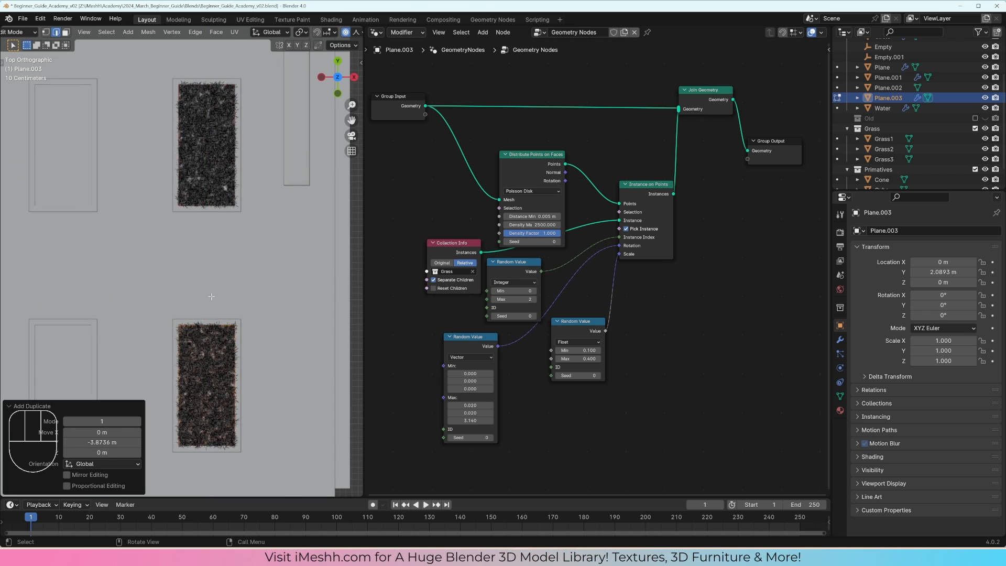
Step: Select both grass faces and duplicate them along negative X onto the two empty recesses beside them
middle_click_drag(237, 358, 297, 324, "shift")
key("a")
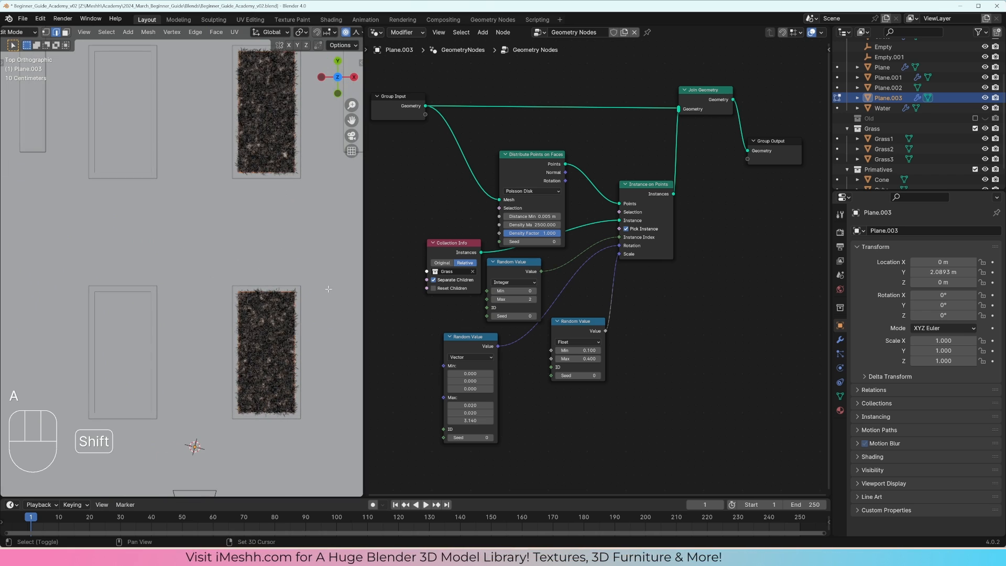
key("shift+d")
key("x")
key("shift")
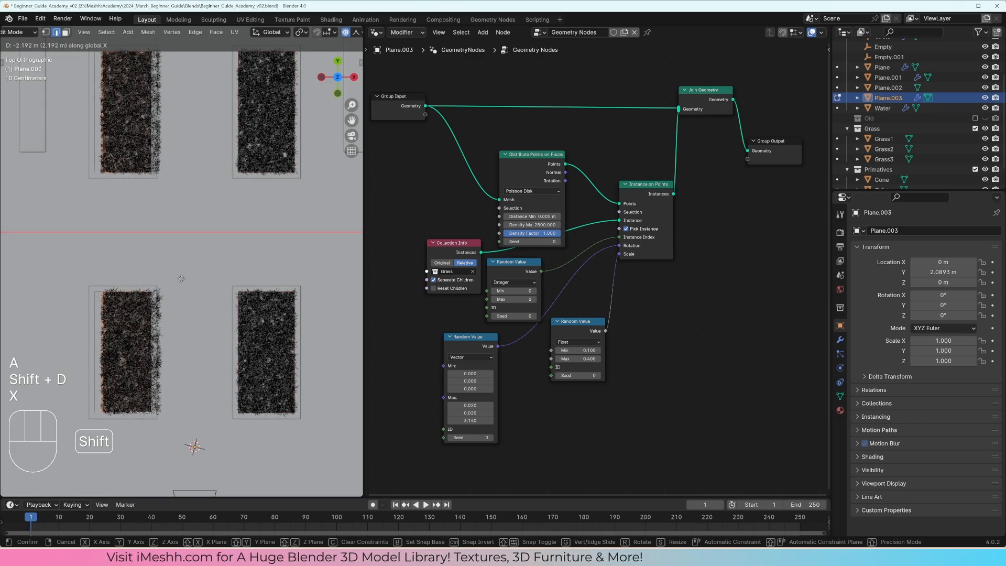
left_click(133, 288)
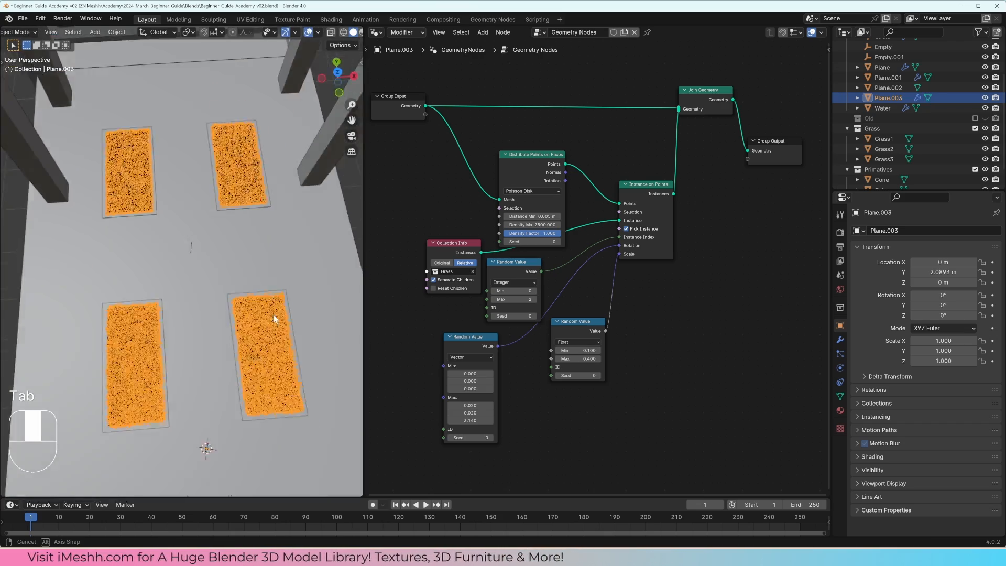
Step: Leave Edit Mode and open the Geometry Nodes modifier settings of the grass plane
key("a")
middle_click_drag(272, 269, 248, 299)
scroll(224, 327, "up", 2)
left_click(267, 335)
left_click(248, 296)
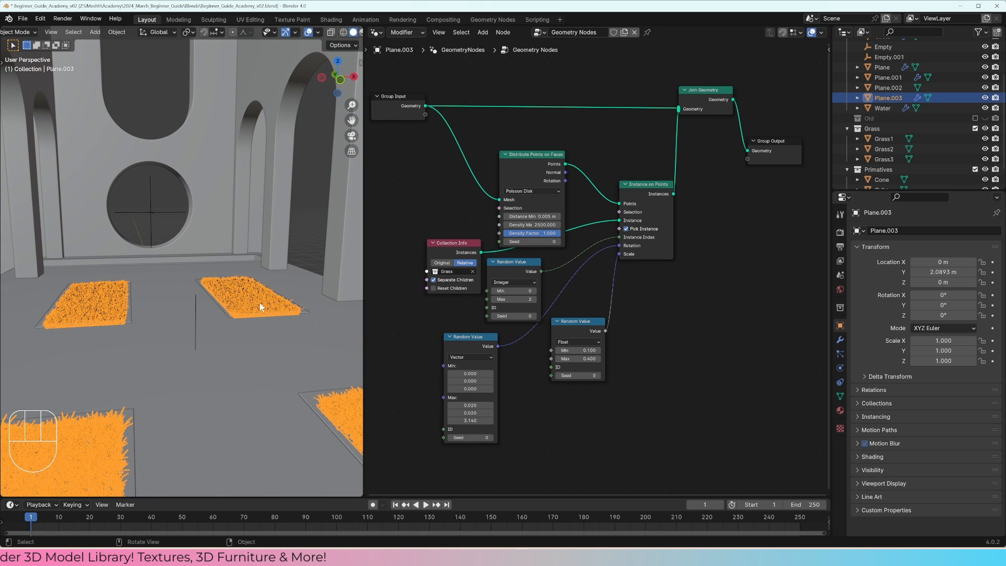
left_click(840, 341)
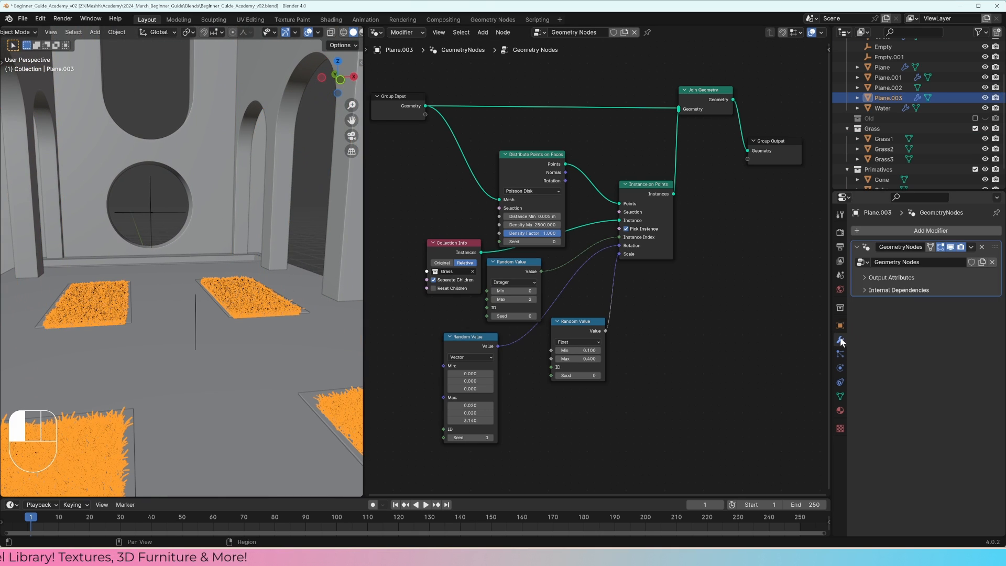
key("a")
key("a")
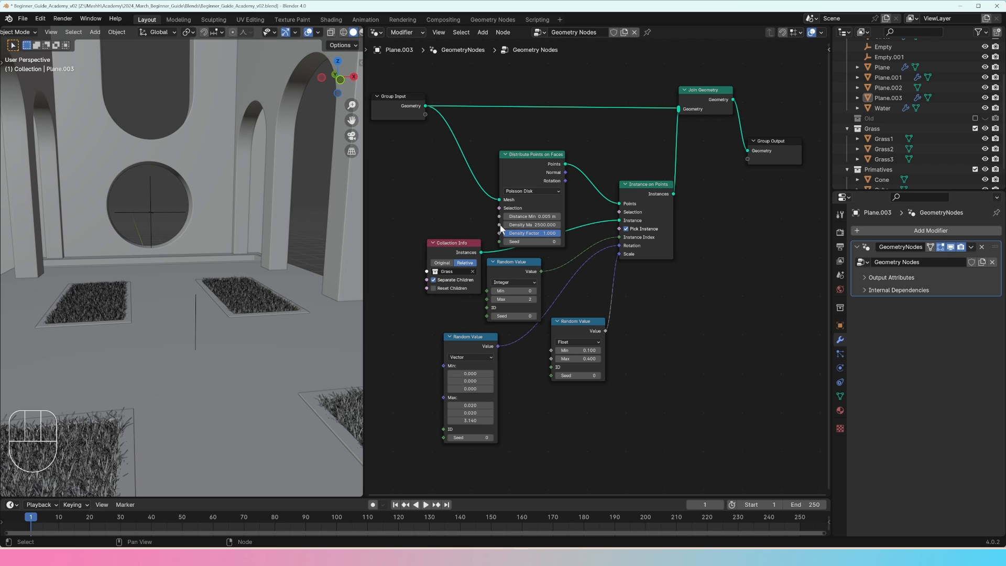
Step: Expose the Density Max of Distribute Points on Faces as a modifier input, try 10, and set it to 5000
left_click_drag(500, 225, 426, 115)
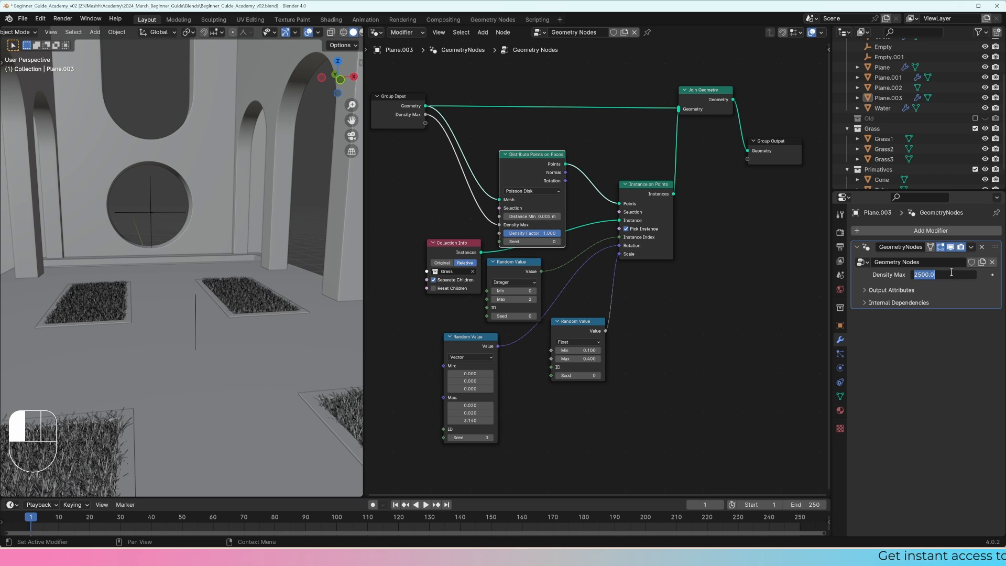
type("10")
key("Return")
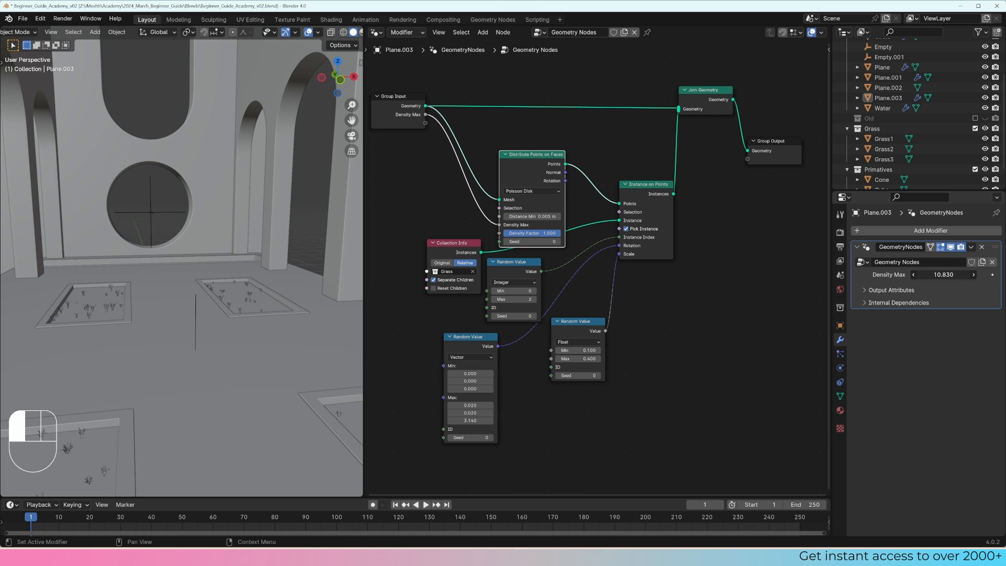
left_click(932, 277)
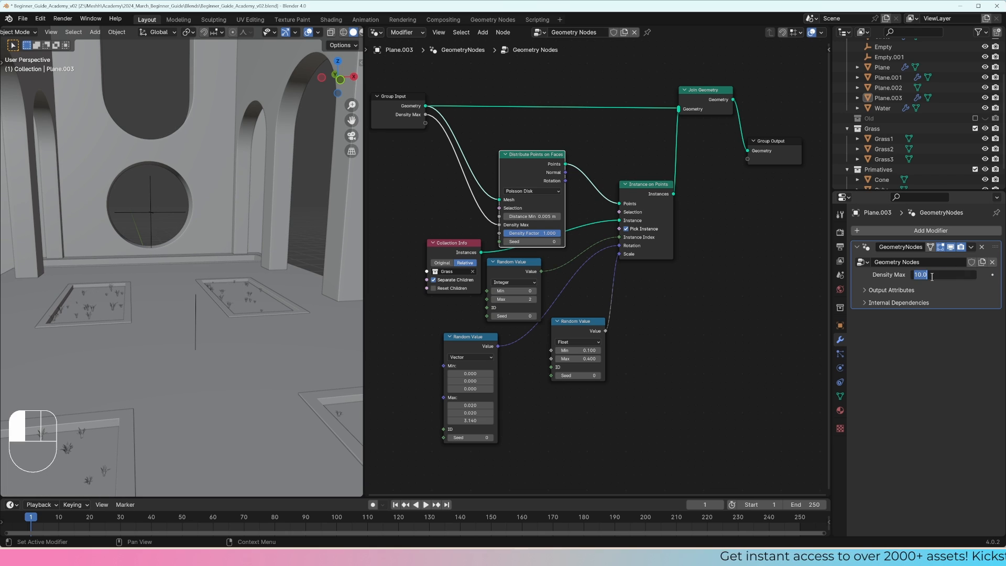
key("Return")
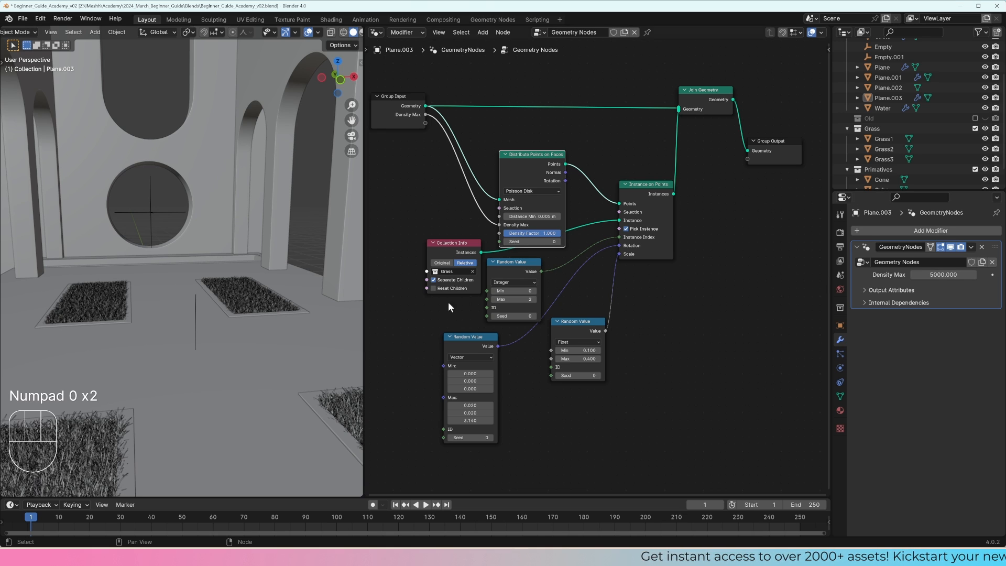
Step: Expose the Max of the Float Random Value node as a modifier input through the Group Input node
left_click_drag(518, 156, 514, 145)
middle_click_drag(479, 264, 508, 255, "shift")
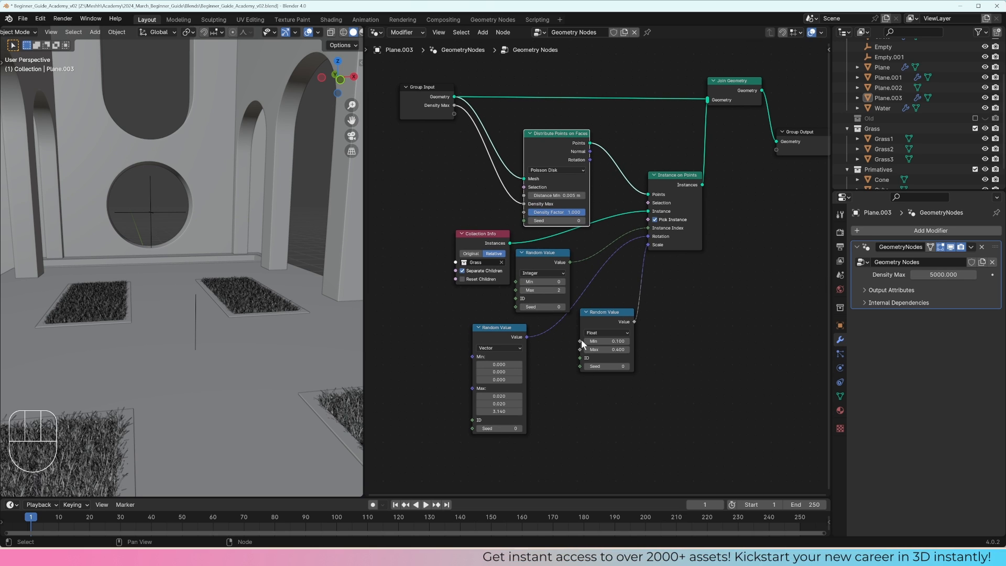
left_click_drag(580, 349, 454, 113)
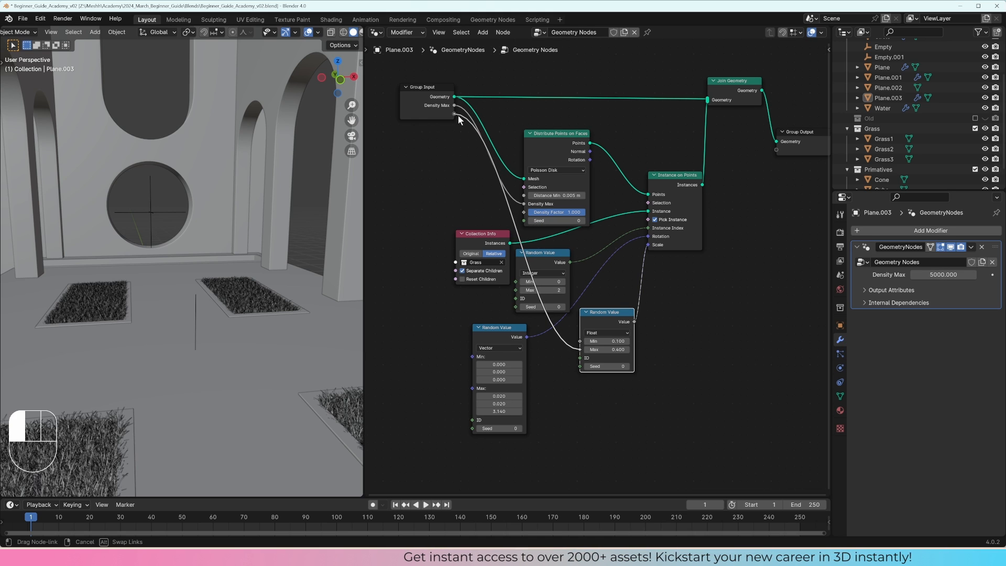
mouse_move(933, 287)
left_mouse_down("shift")
mouse_move(956, 287)
mouse_move(934, 288)
left_mouse_up("shift")
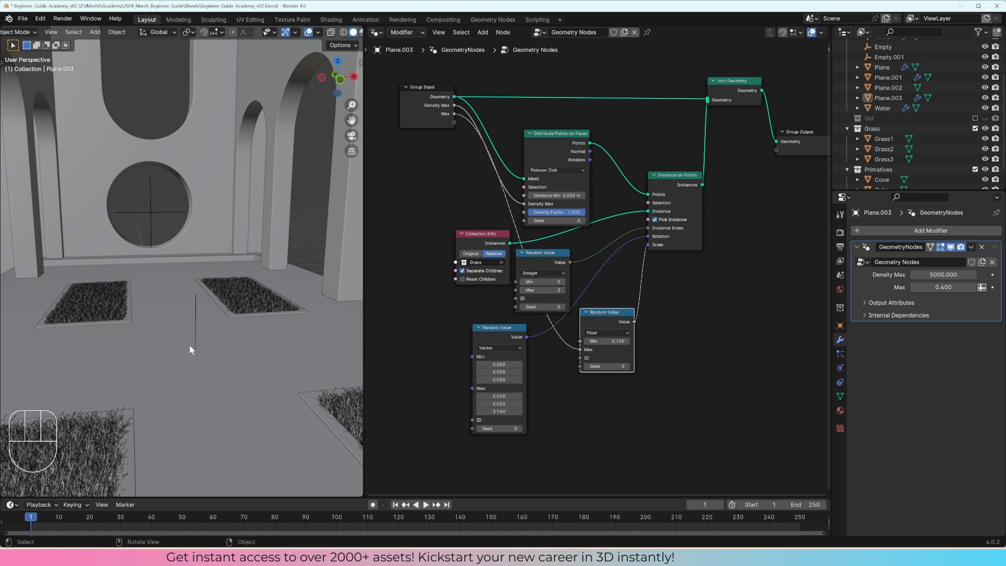
Step: View the courtyard with its four grass patches through the scene camera in rendered shading
scroll(190, 344, "down", 2)
middle_click_drag(214, 346, 196, 342, "shift")
mouse_move(196, 341)
middle_mouse_down()
mouse_move(178, 338)
mouse_move(230, 344)
mouse_move(221, 362)
middle_mouse_up()
key("KP_0")
key("z")
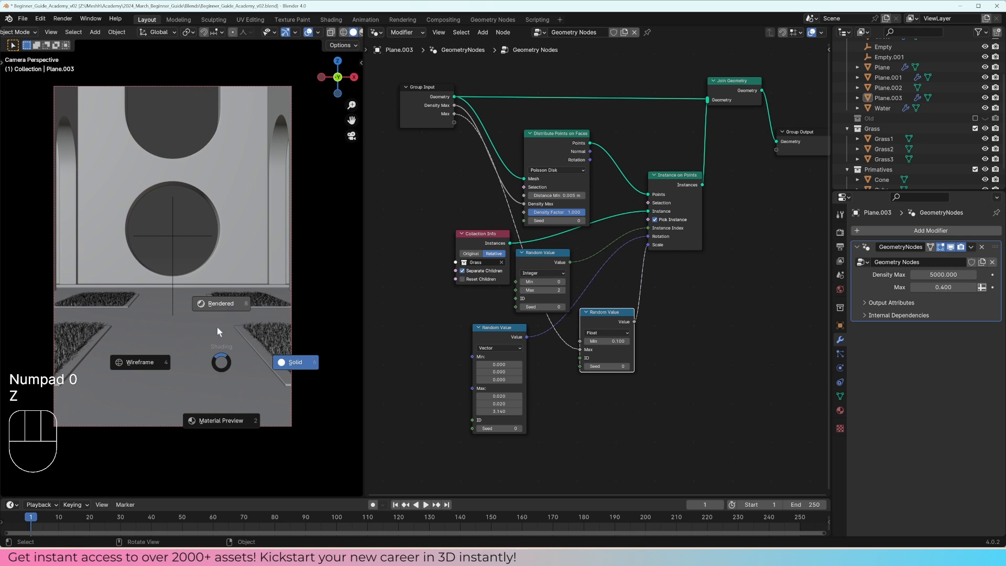
left_click(219, 331)
middle_click_drag(228, 326, 256, 341, "shift")
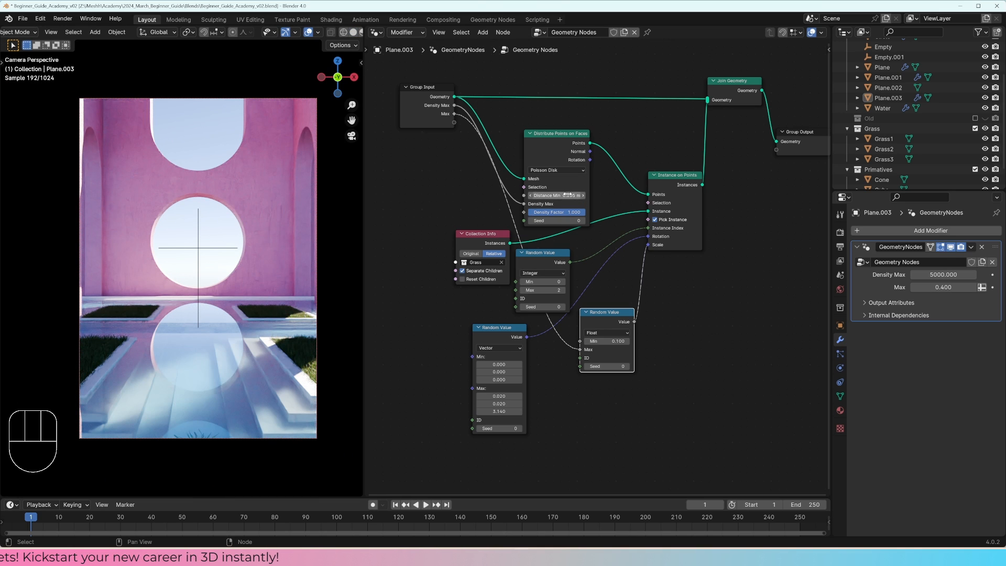
Step: Lower the modifier's Density Max to 2000 and further to 1000, checking the grass patches in the render
left_click(956, 275)
type("2000")
key("Return")
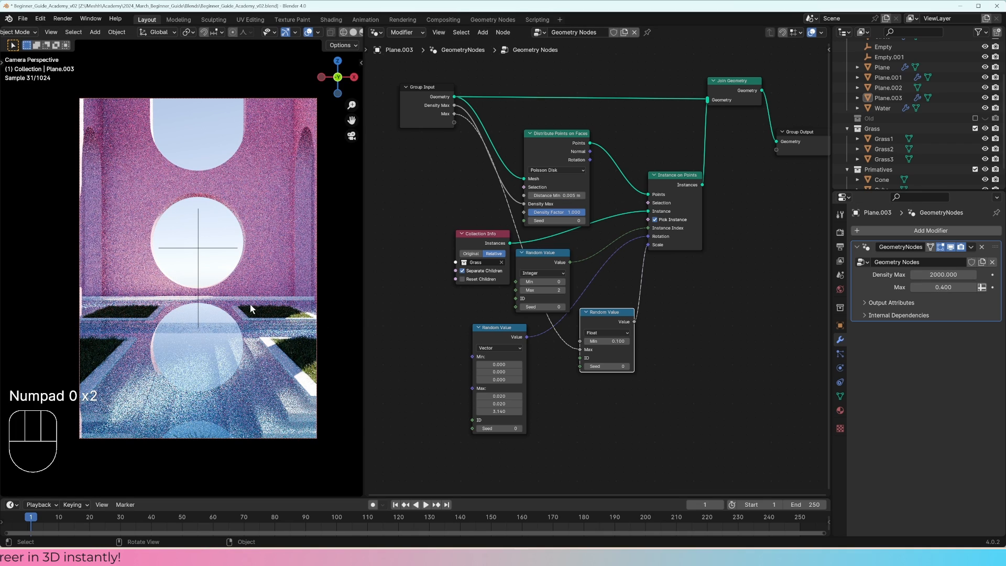
double_click(942, 273)
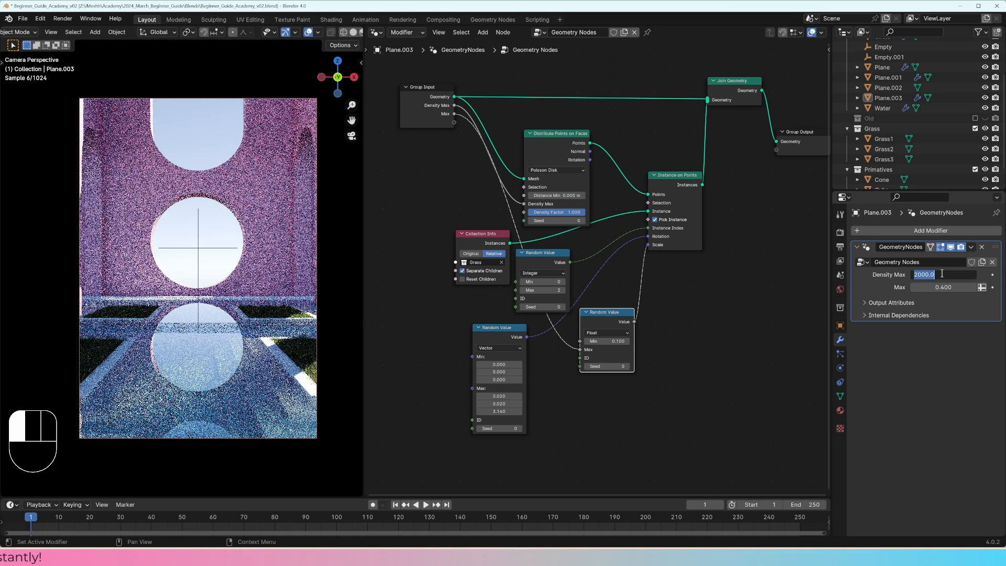
type("1000")
key("Return")
scroll(343, 291, "up", 5)
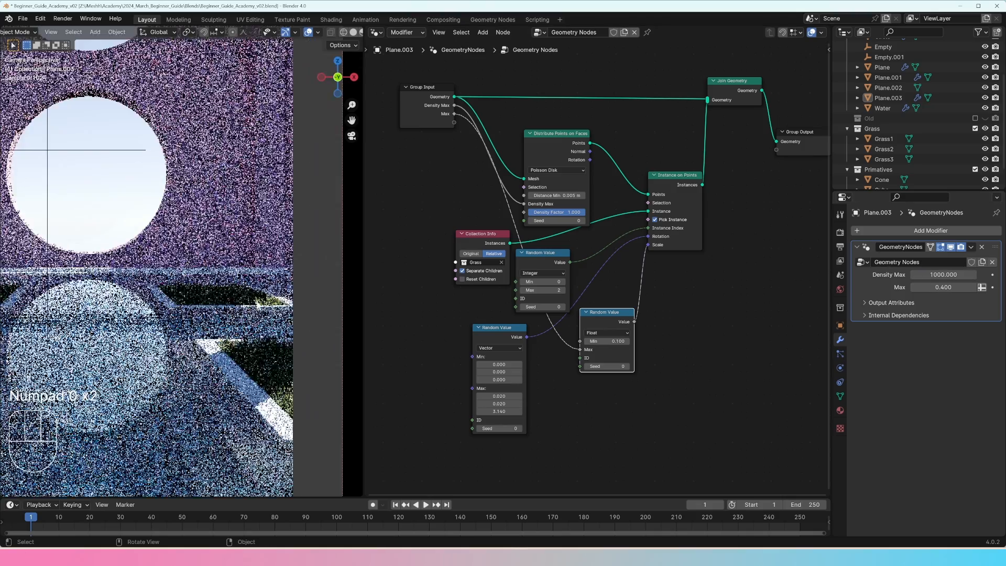
scroll(167, 330, "down", 5)
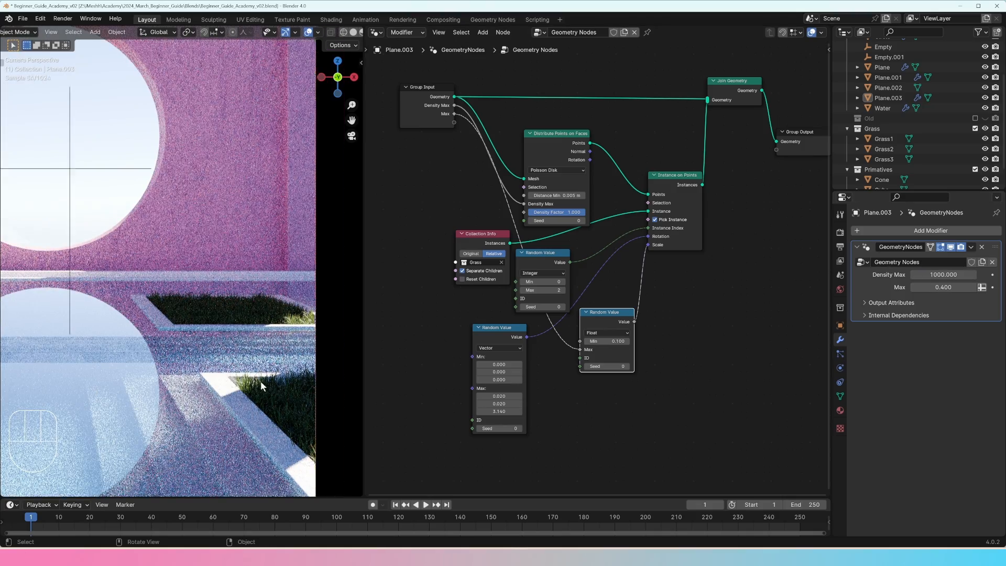
middle_click_drag(165, 319, 227, 328, "shift")
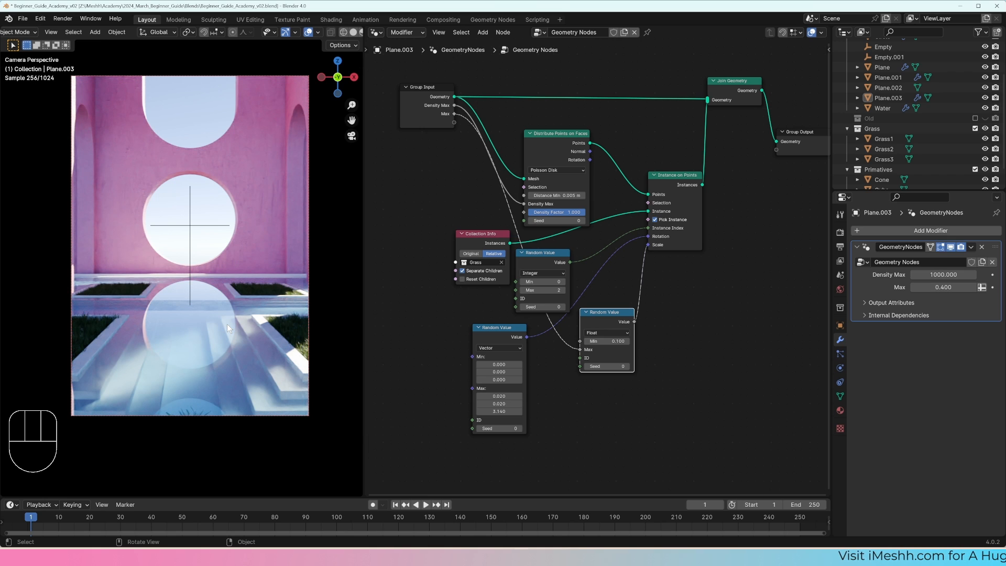
Step: Select the grass plane and switch to a close solid-shaded view of its patches
left_click(282, 325)
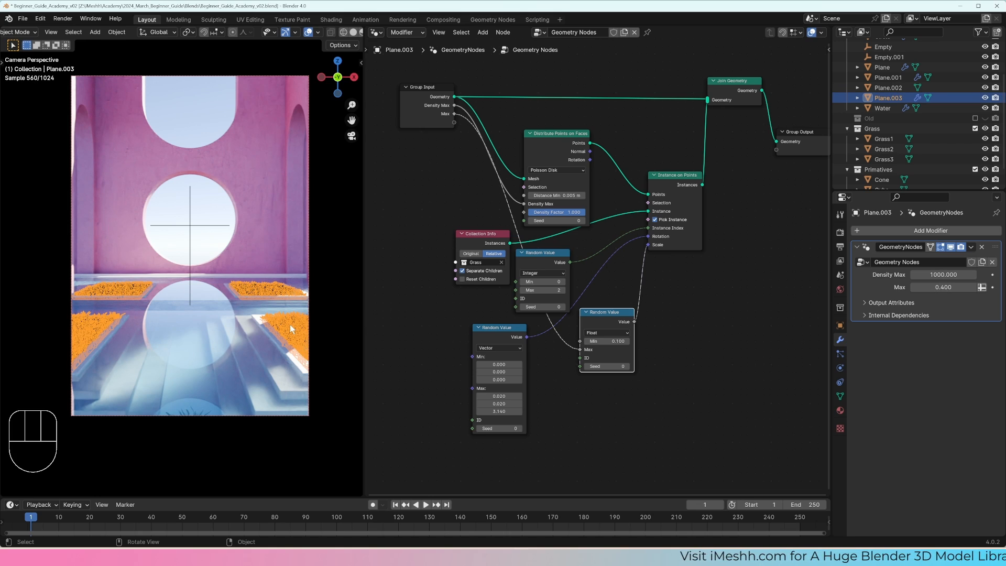
middle_click_drag(290, 325, 248, 316, "shift")
scroll(248, 314, "up", 4)
key("z")
left_click(309, 318)
middle_click_drag(304, 344, 280, 297, "shift")
scroll(222, 284, "up", 4)
Step: Hide the viewport overlays and shift the grass plane slightly along Z within the recesses
key("g")
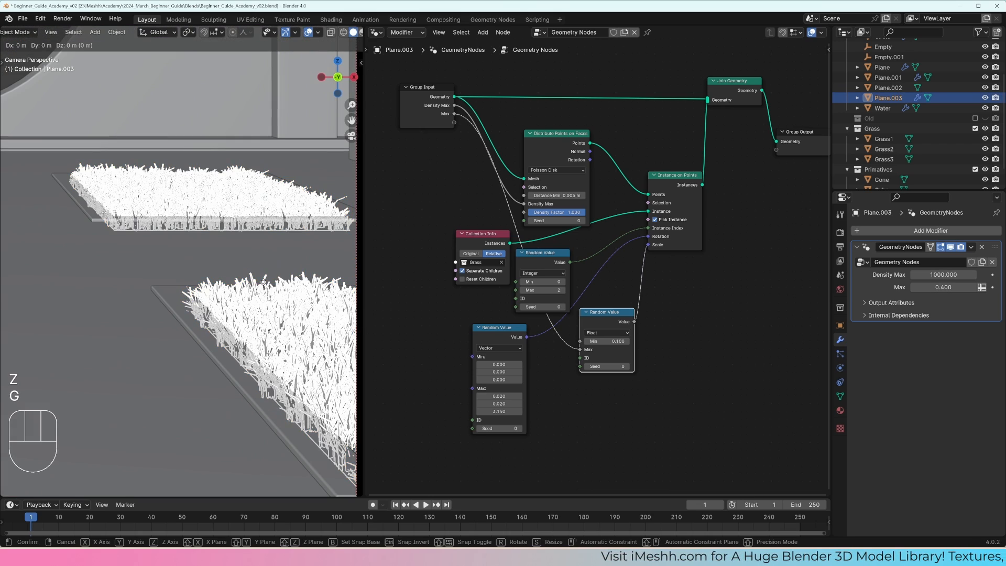
right_click(222, 285)
left_click(309, 33)
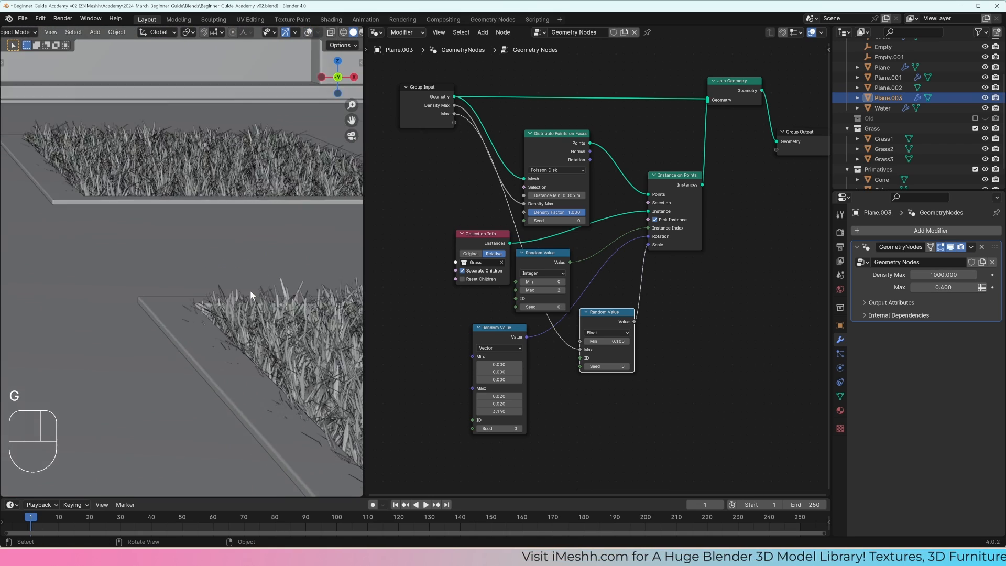
key("g")
key("z")
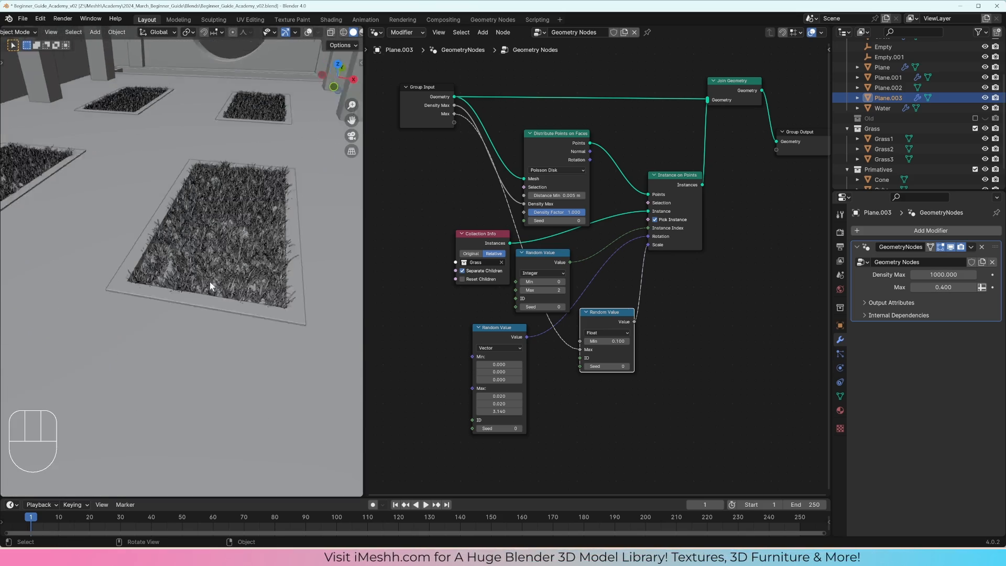
Step: Show the viewport overlays again and select all faces of the grass plane in Edit Mode
scroll(210, 286, "up", 2)
middle_click_drag(210, 286, 231, 308)
scroll(232, 308, "up", 2)
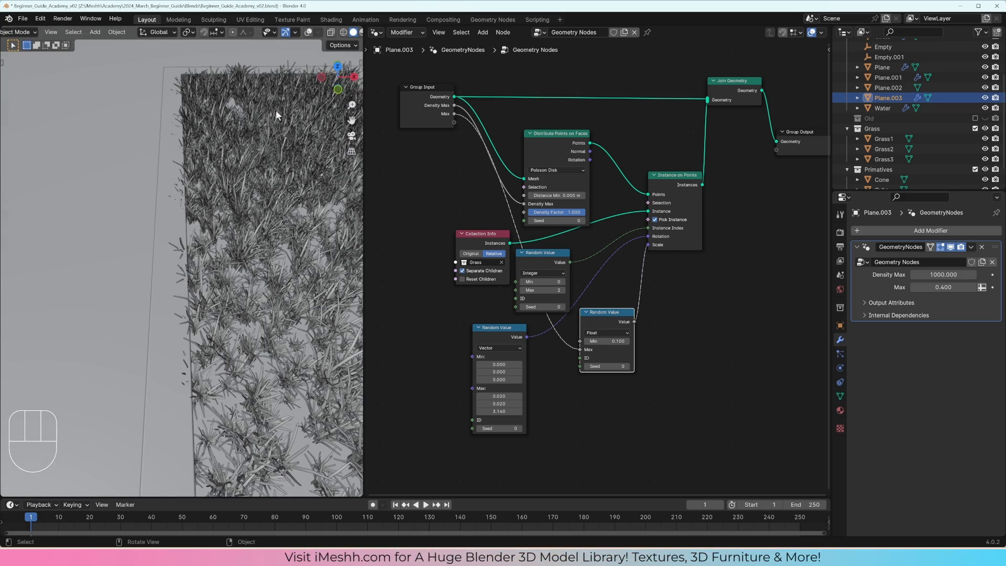
left_click(308, 32)
scroll(241, 290, "down", 4)
key("Tab")
scroll(258, 266, "up", 3)
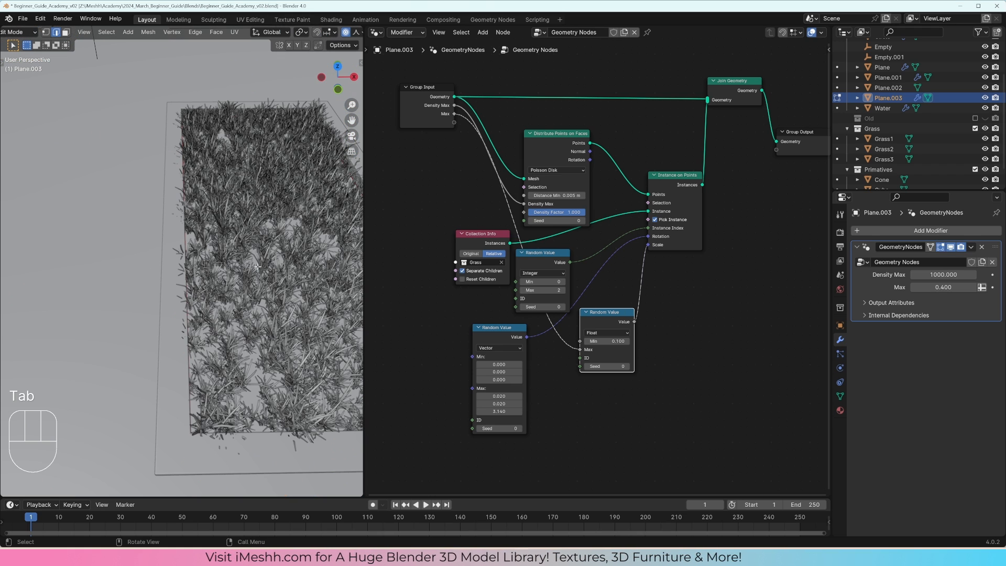
key("a")
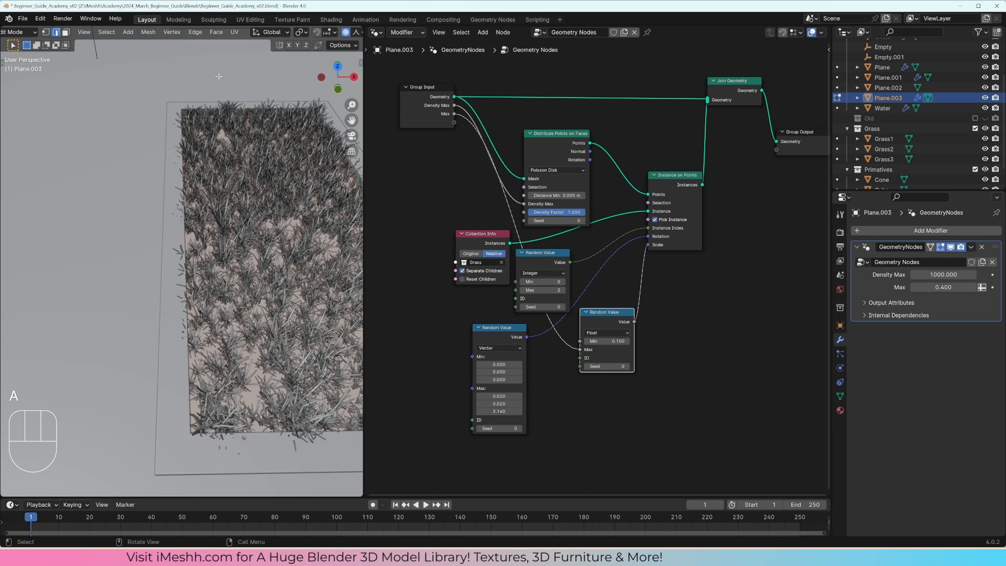
Step: Set the transform pivot point to Individual Origins and scale the grass plane's faces slightly along X
left_click(301, 33)
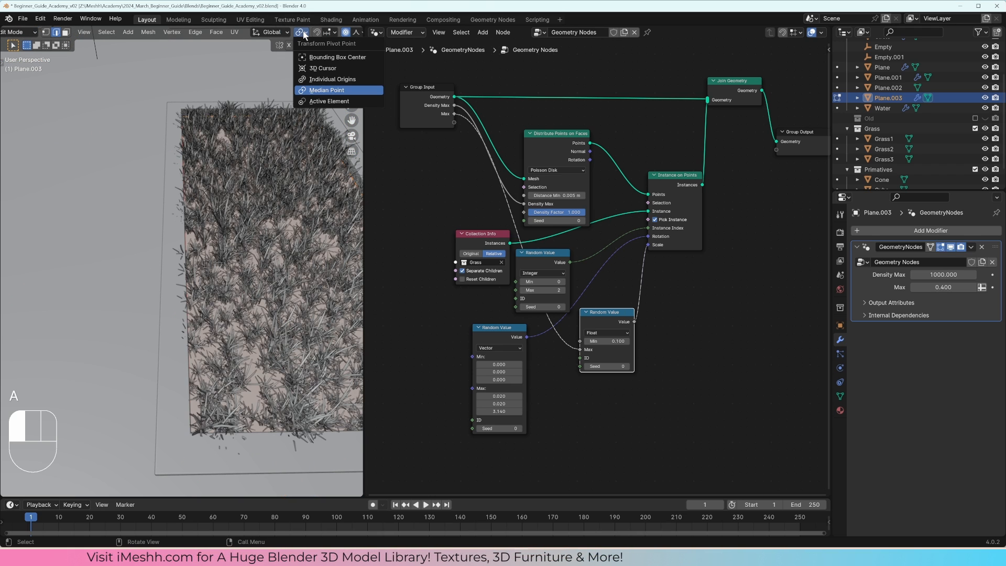
left_click(317, 79)
middle_click_drag(225, 204, 251, 187)
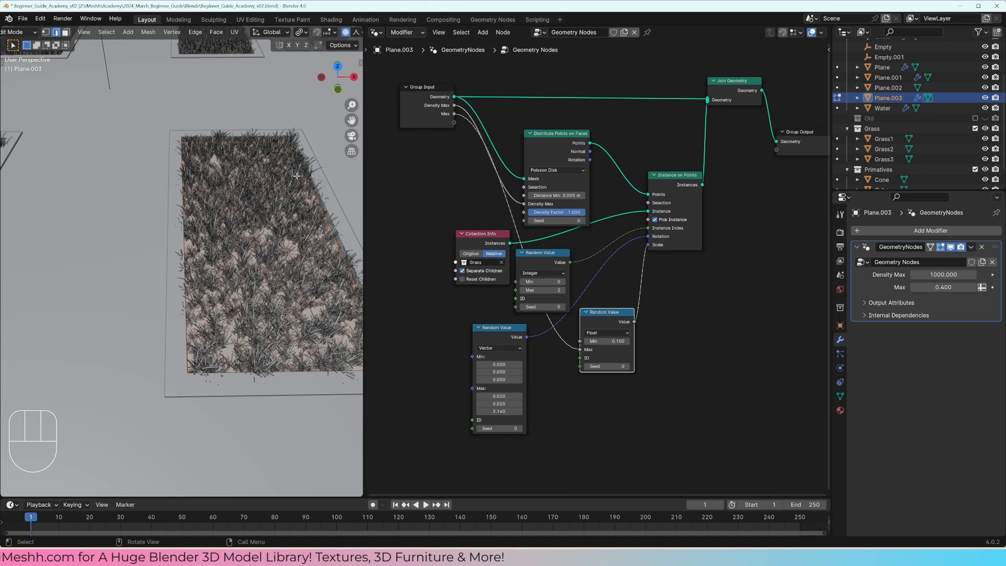
key("s")
key("x")
left_click(306, 292)
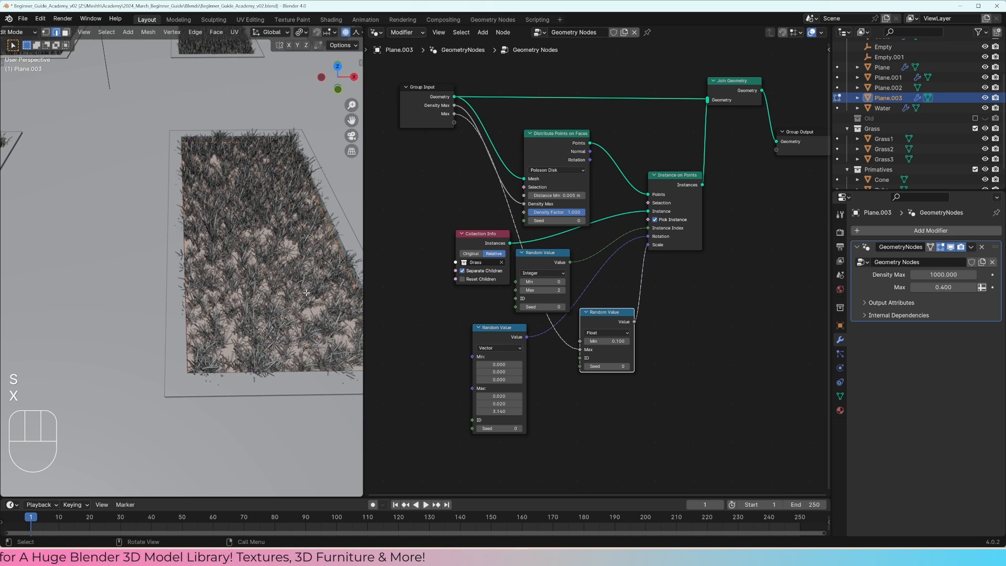
key("s")
left_click(228, 207)
left_click(302, 33)
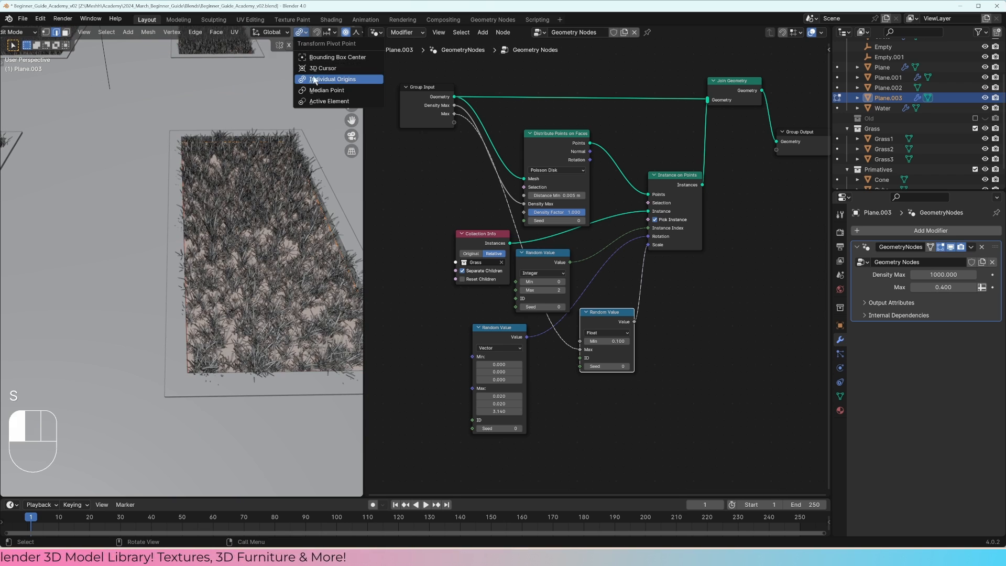
left_click(317, 89)
key("s")
right_click(208, 213)
left_click(301, 33)
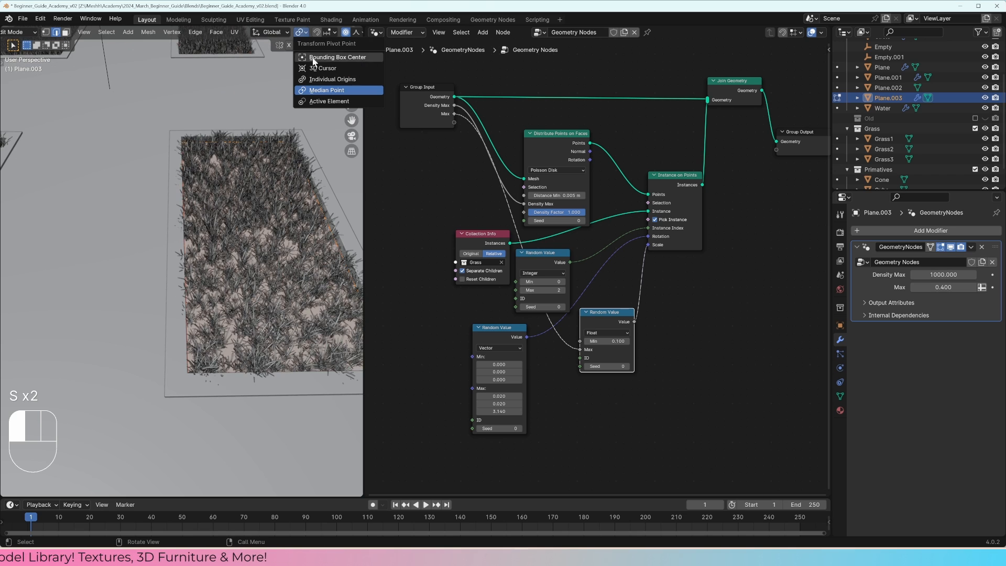
left_click(317, 80)
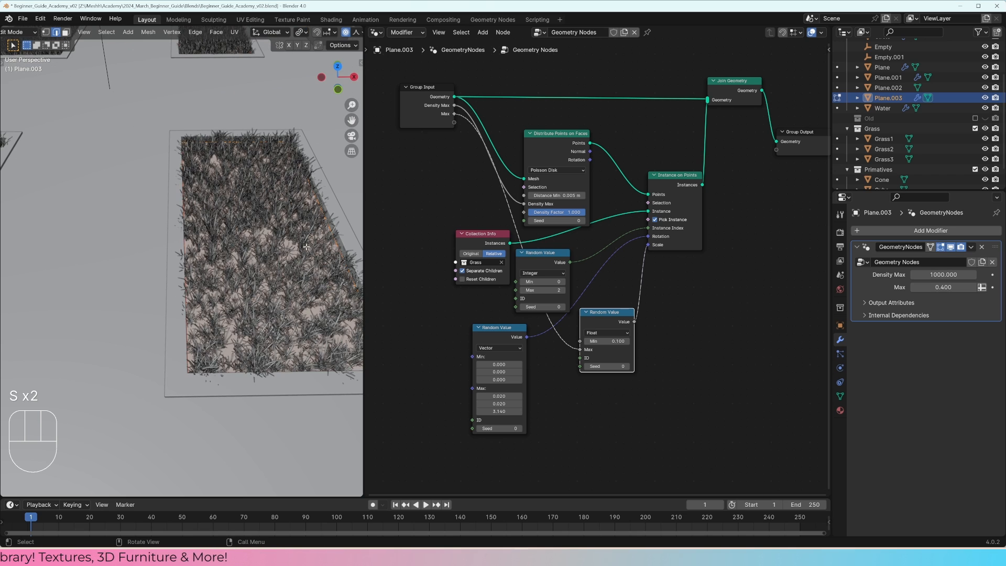
Step: Scale the grass faces by about 0.956 along X and slightly along Y, and return to Object Mode with nothing selected
key("s")
key("x")
left_click(346, 225)
key("s")
key("y")
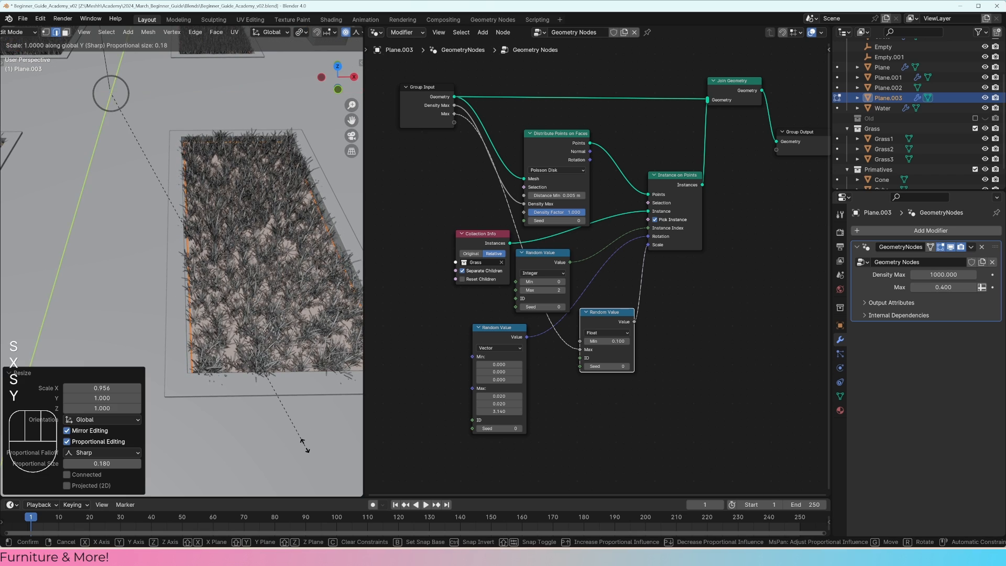
left_click(302, 429)
key("Tab")
middle_click_drag(291, 420, 249, 335)
key("a")
key("a")
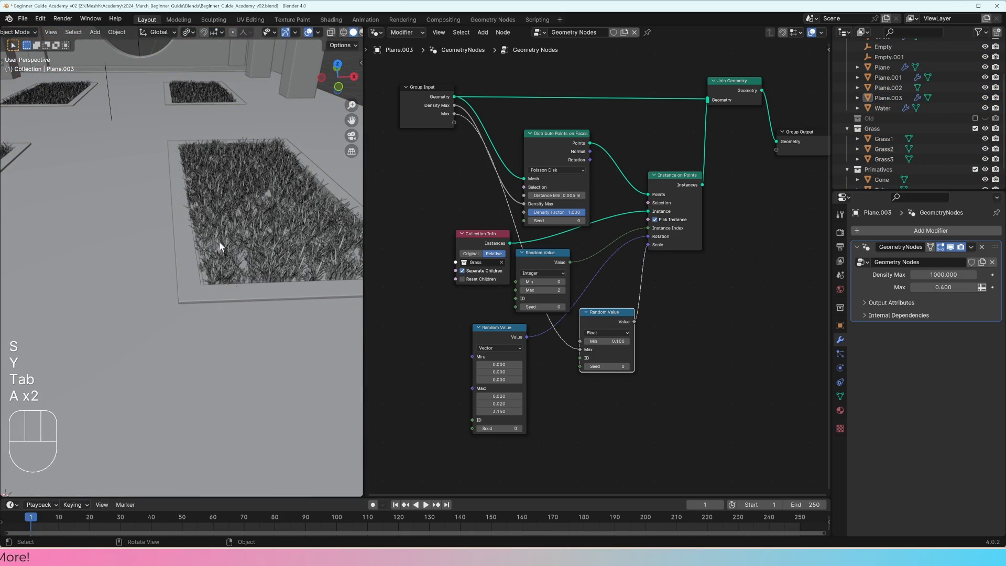
Step: Move the resized grass plane slightly along Z and deselect it
scroll(220, 246, "up", 5)
left_click(226, 244)
key("g")
key("z")
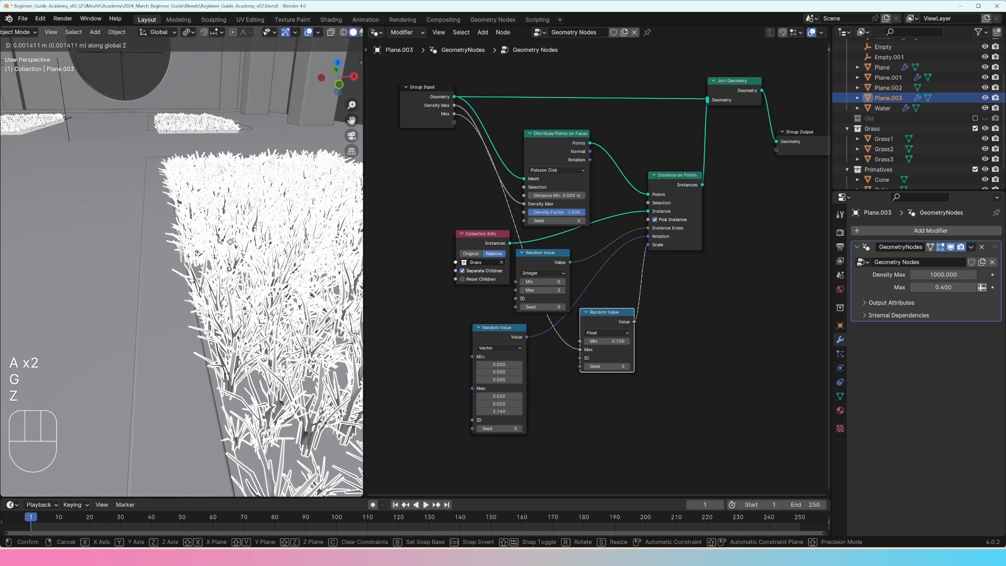
left_click(230, 242)
key("a")
key("a")
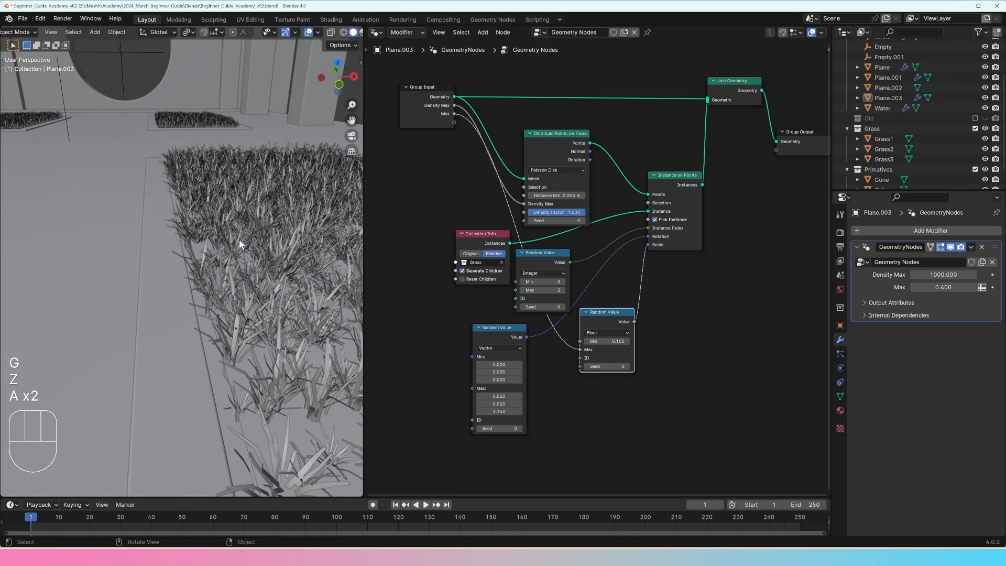
Step: Switch to wireframe shading and select the source clumps Grass1, Grass2 and Grass3 at the scene origin
key("KP_0")
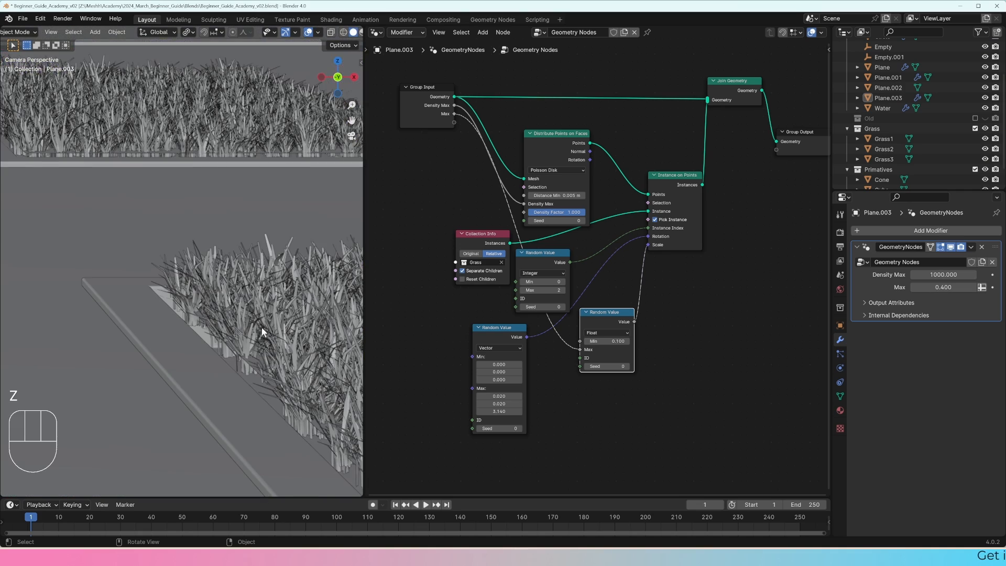
middle_click_drag(262, 327, 248, 320)
scroll(245, 320, "up", 3)
middle_click_drag(241, 321, 176, 333, "shift")
left_click(216, 329)
key("z")
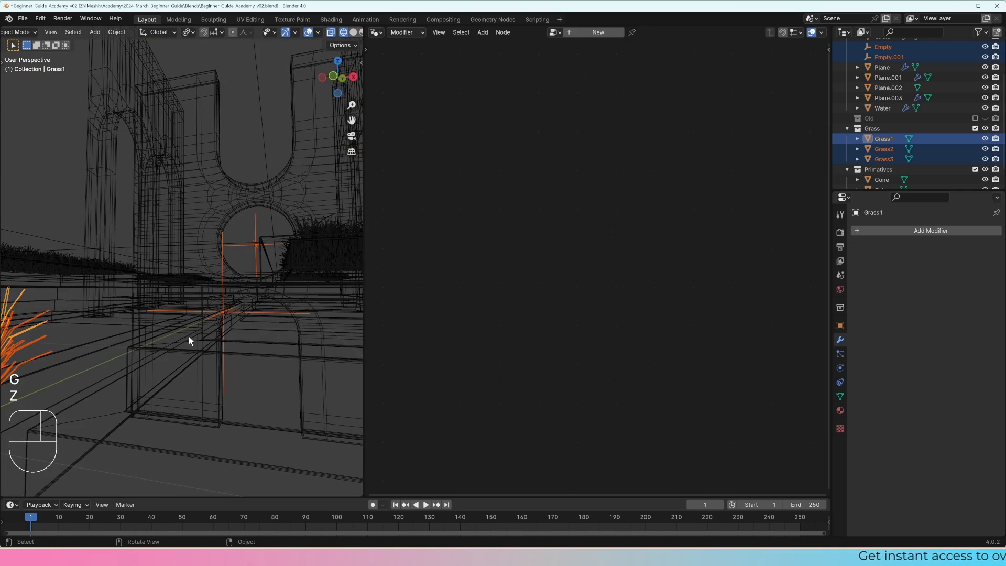
middle_click_drag(187, 334, 143, 366)
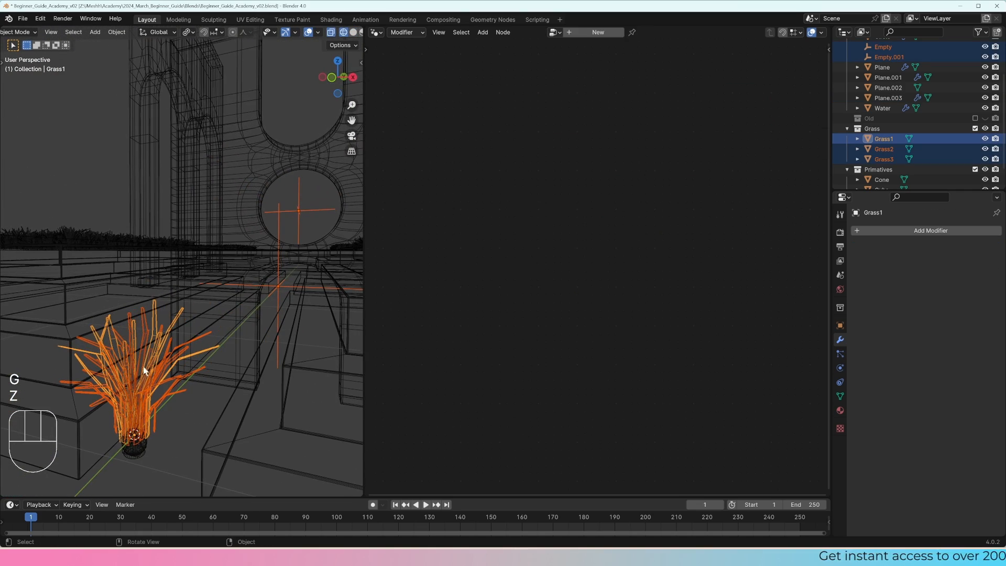
Step: Remove Empty and Empty.001 from the selection and return to solid shading
left_click_drag(143, 366, 260, 351)
key("b")
left_click_drag(314, 250, 253, 422, "shift")
mouse_move(314, 332)
middle_mouse_down("shift")
mouse_move(228, 348)
mouse_move(256, 347)
mouse_move(262, 334)
middle_mouse_up("shift")
key("z")
left_click(246, 347)
Step: Raise the three source grass clumps along Z so their instances stand higher on the planes
scroll(256, 348, "up", 2)
scroll(262, 334, "up", 3)
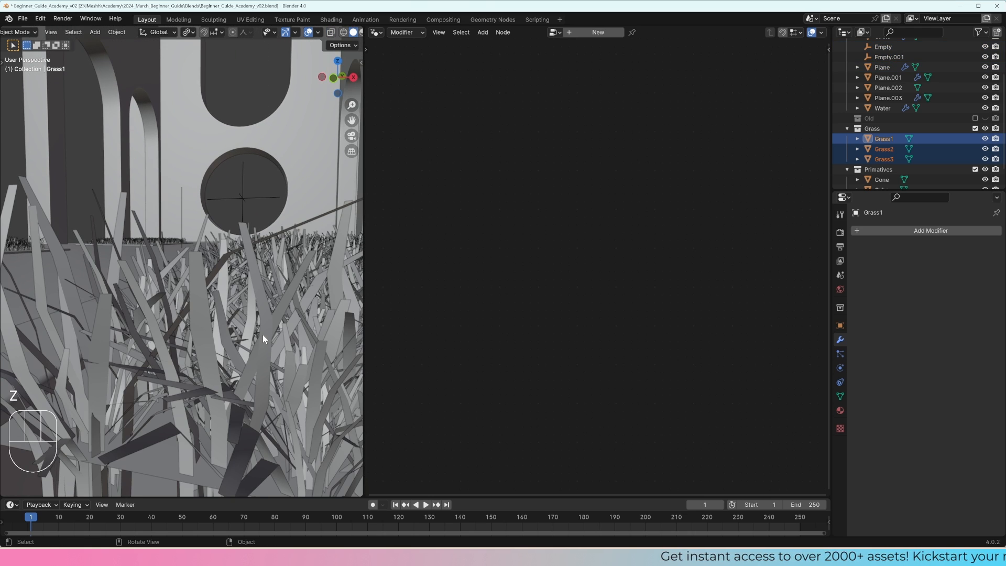
key("g")
key("z")
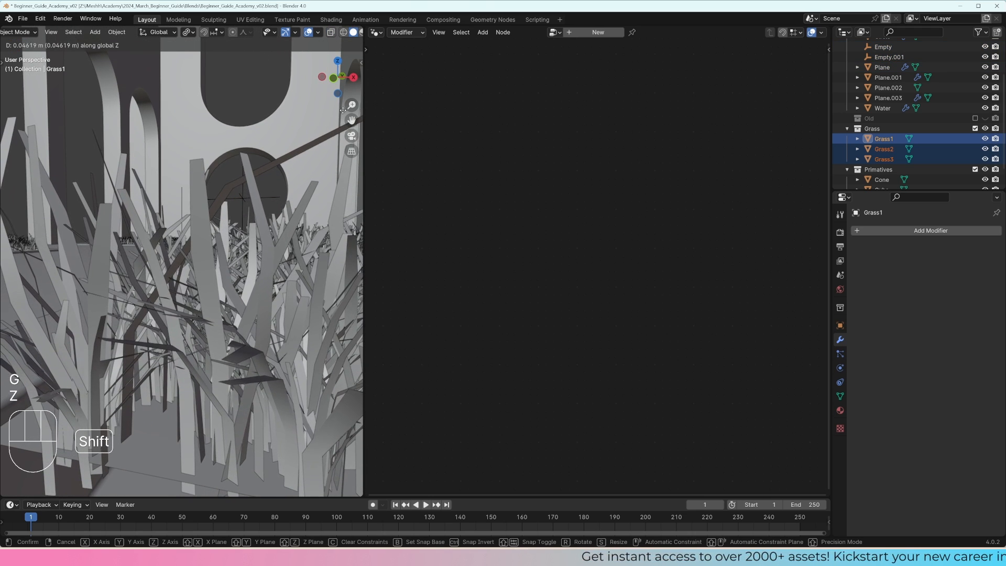
left_click(331, 66, "shift")
Step: Lower the grass plane slightly along Z into the recesses, deselect it and check the grass height against the borders
left_click(166, 393)
scroll(220, 393, "down", 4)
mouse_move(256, 367)
middle_mouse_down()
mouse_move(271, 361)
mouse_move(263, 354)
middle_mouse_up()
key("g")
key("z")
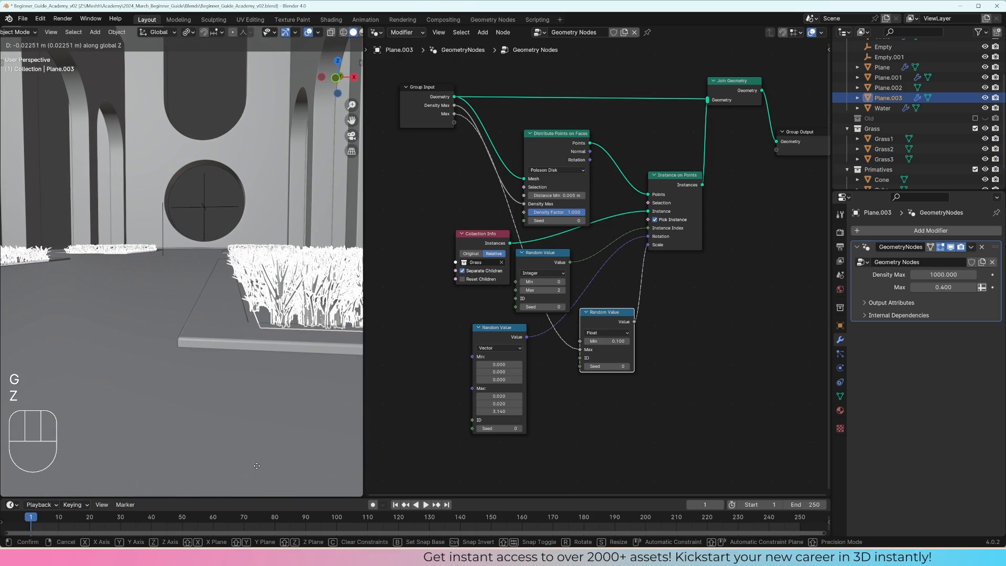
left_click(250, 486)
key("a")
middle_click_drag(256, 307, 269, 361)
key("a")
scroll(236, 325, "up", 5)
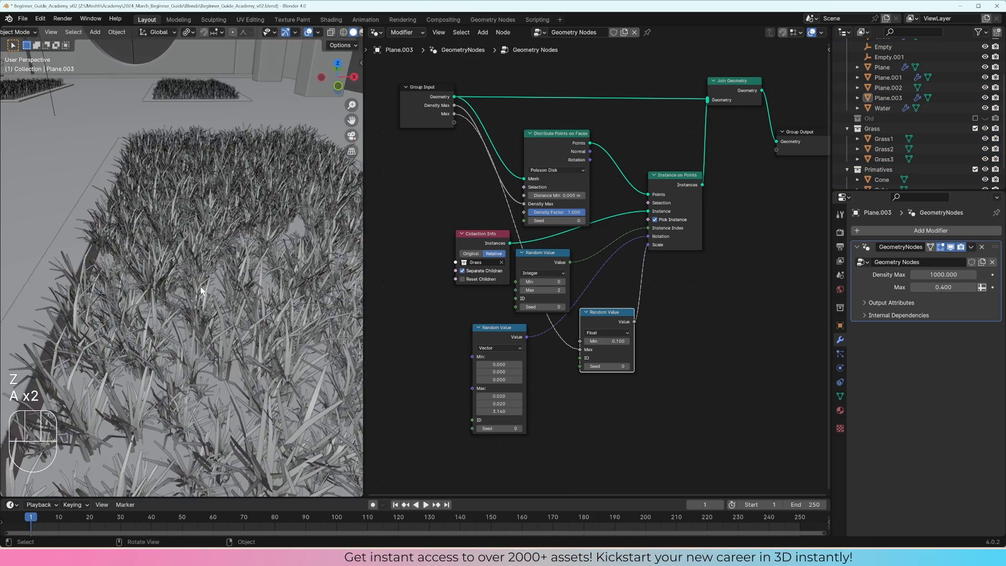
middle_click_drag(200, 286, 209, 268)
scroll(209, 268, "down", 4)
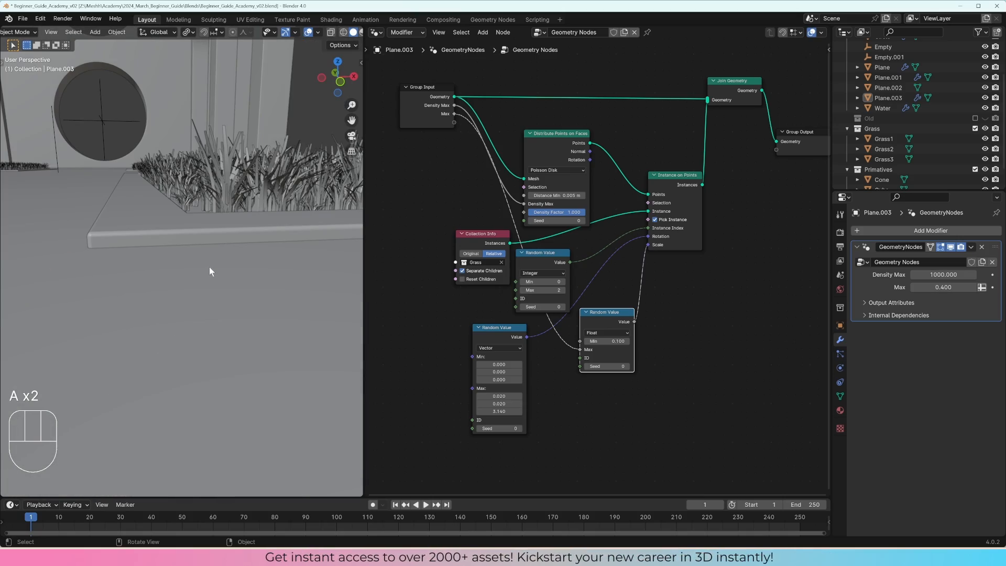
Step: View the grass patches through the scene camera in rendered shading
key("KP_0")
key("z")
left_click(217, 237)
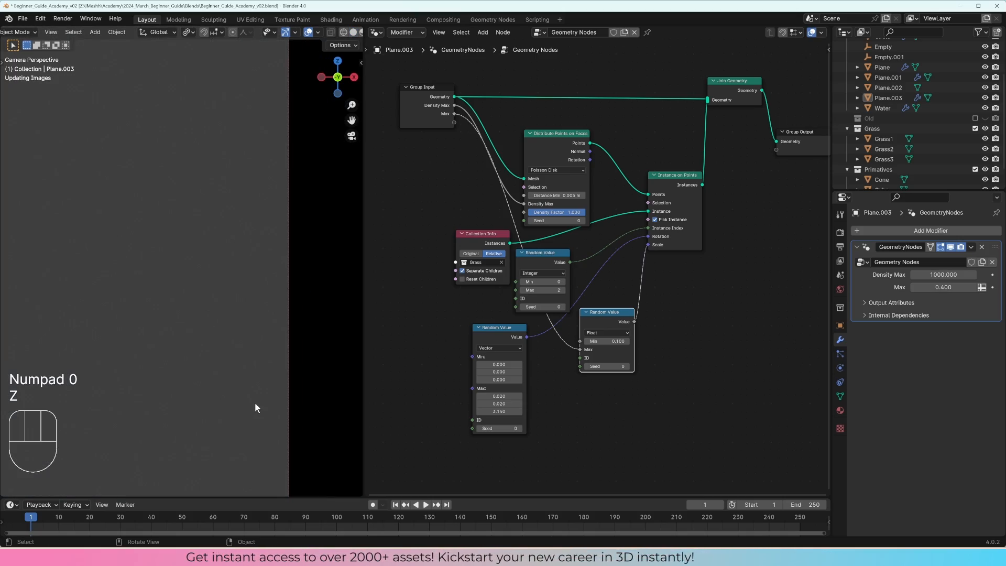
left_click(255, 390)
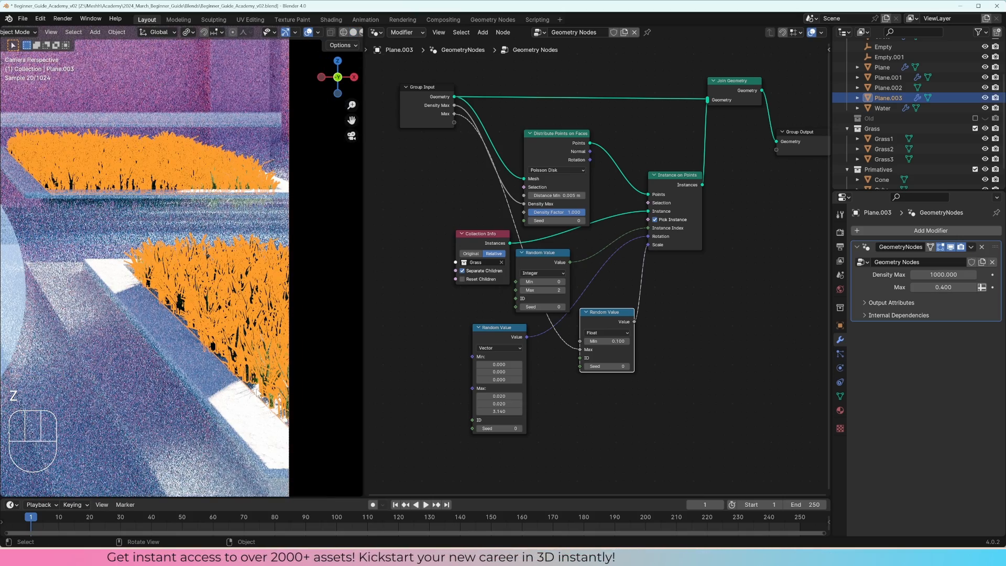
left_click(241, 113)
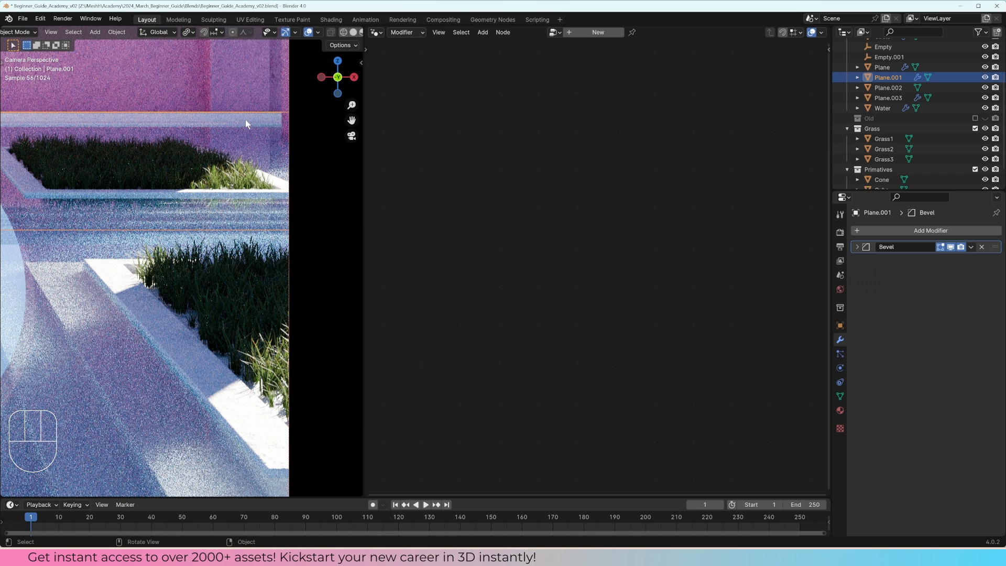
Step: Remove the Plaster_white material slot from the grass plane and create a new material for it
left_click(255, 393)
left_click(840, 410)
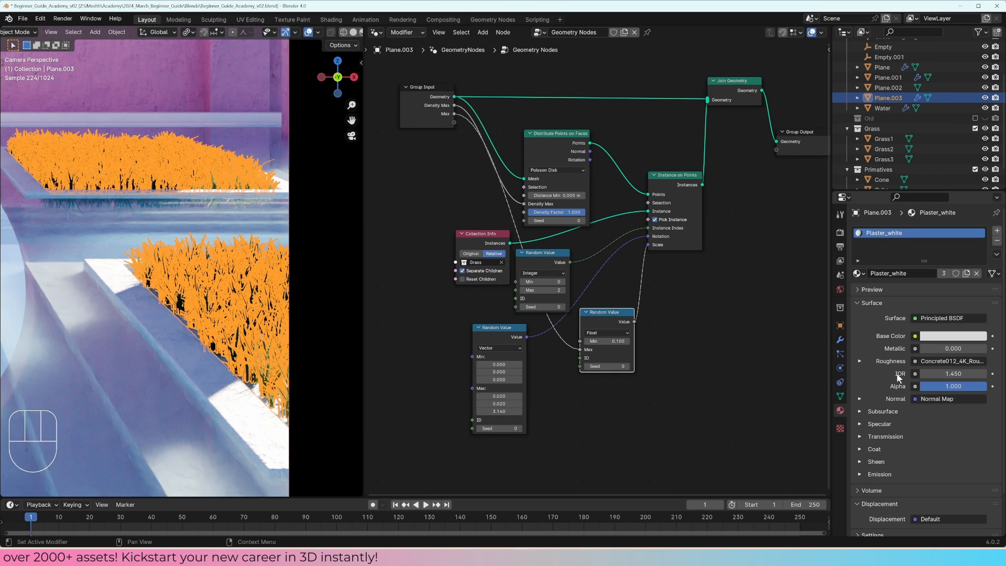
left_click(997, 241)
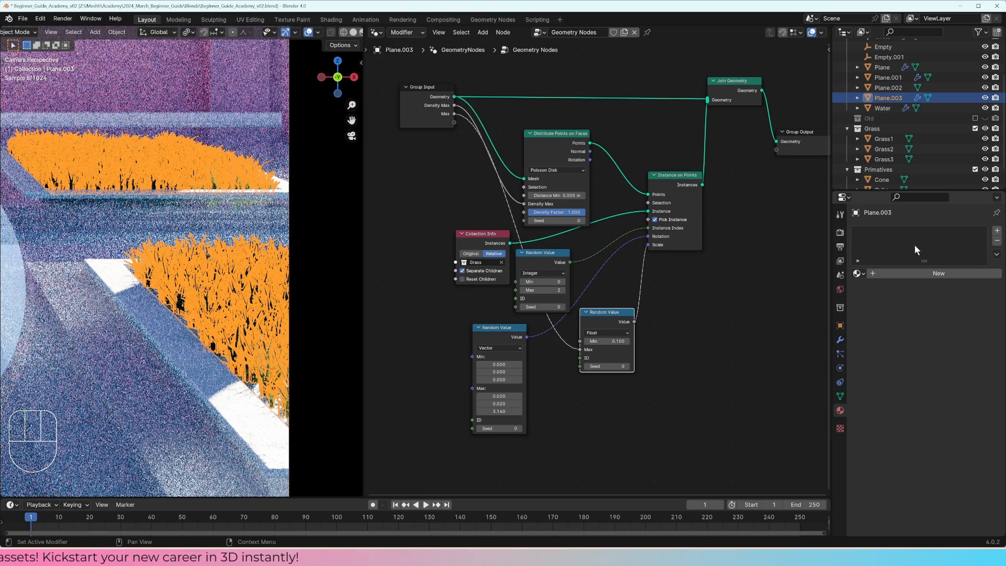
left_click(929, 274)
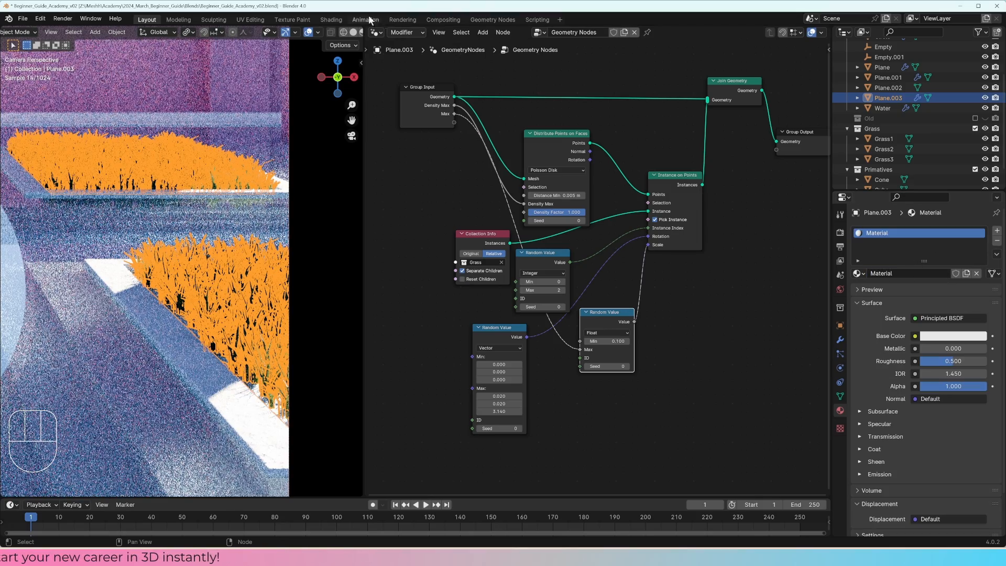
Step: Show the new material in the Shader Editor and connect the Ground033_2K_Color.jpg texture to Base Color
left_click(376, 32)
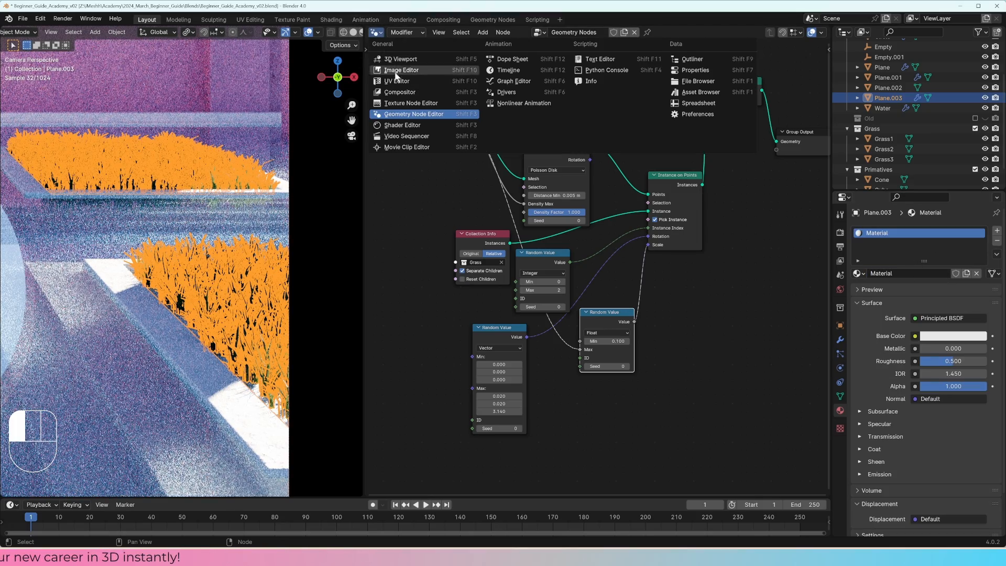
left_click(402, 125)
key("Home")
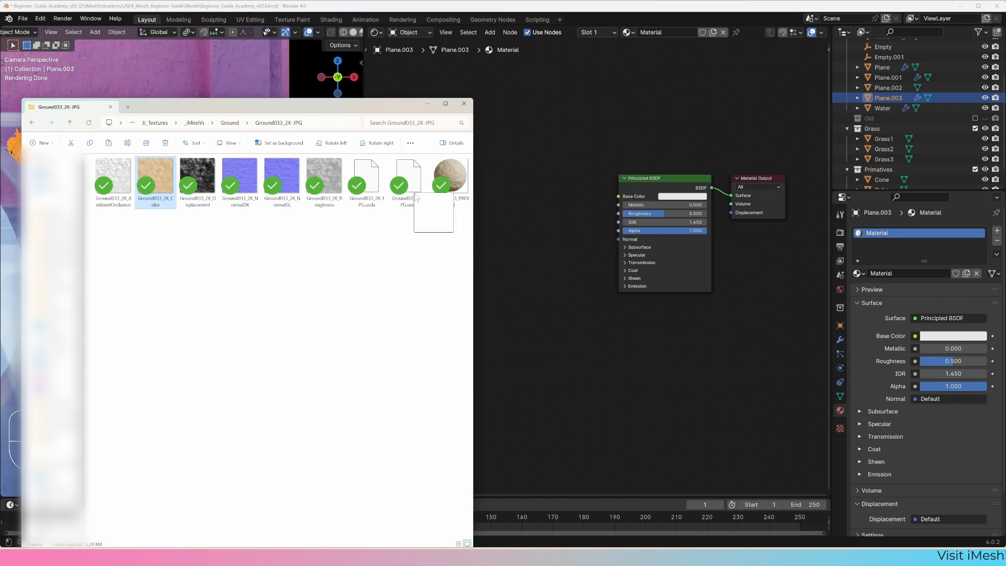
left_click_drag(511, 183, 511, 184)
left_click_drag(592, 188, 618, 195)
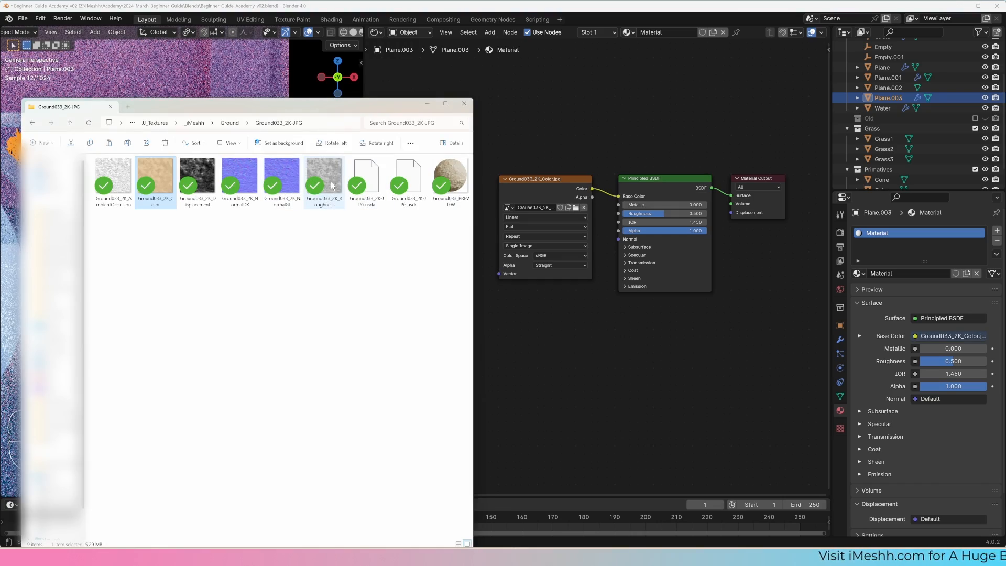
Step: Add the Ground033_2K roughness and NormalGL textures and connect them to the shader's Roughness and Normal inputs
left_click_drag(331, 186, 620, 220)
key("alt+Tab")
left_click(285, 183)
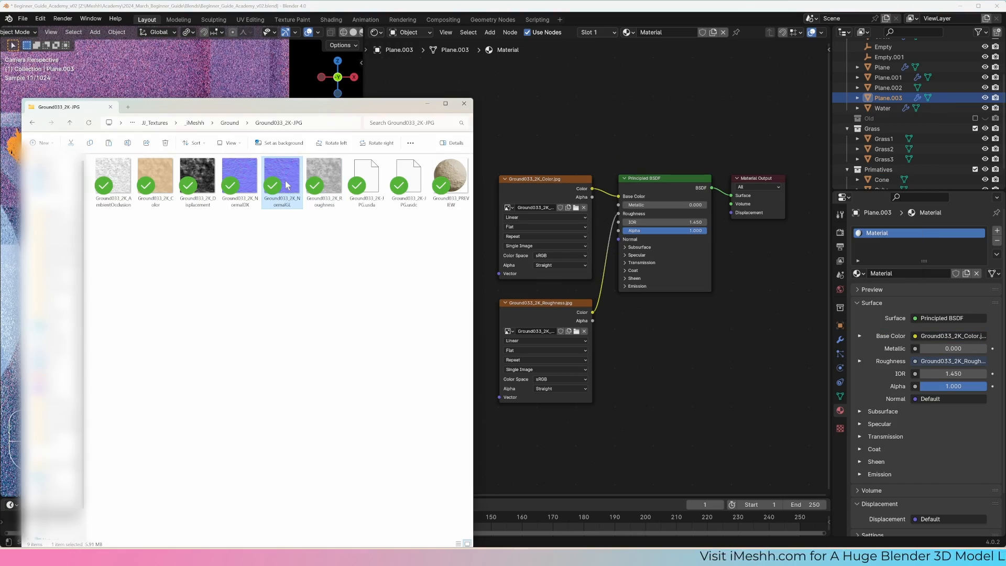
left_click_drag(518, 412, 519, 414)
left_click_drag(599, 419, 619, 239)
Step: Stack the color and roughness texture nodes in a column and set the roughness map's color space to Non-Color
left_click_drag(540, 174, 491, 88)
left_click_drag(544, 303, 495, 199)
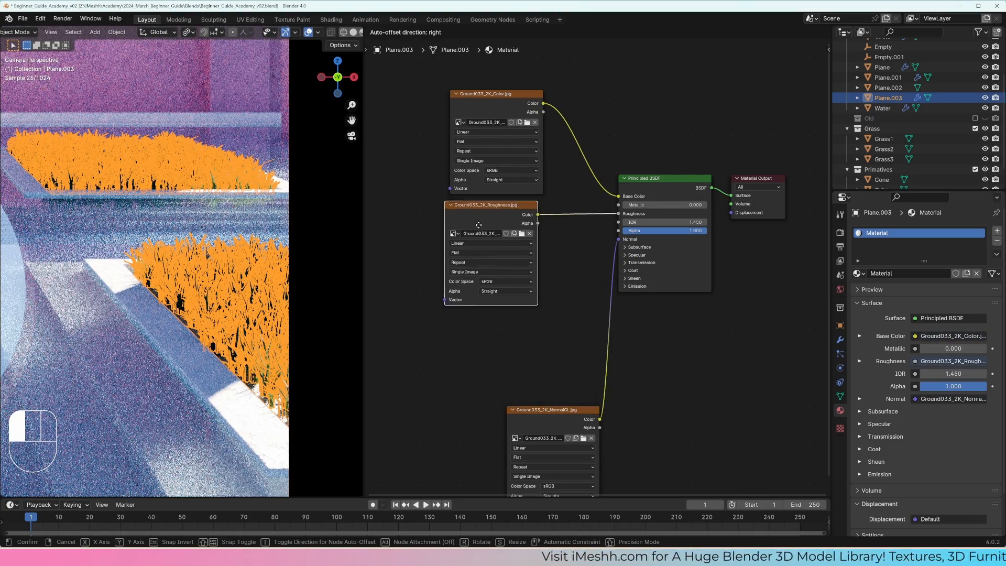
left_click(505, 277)
left_click(563, 343)
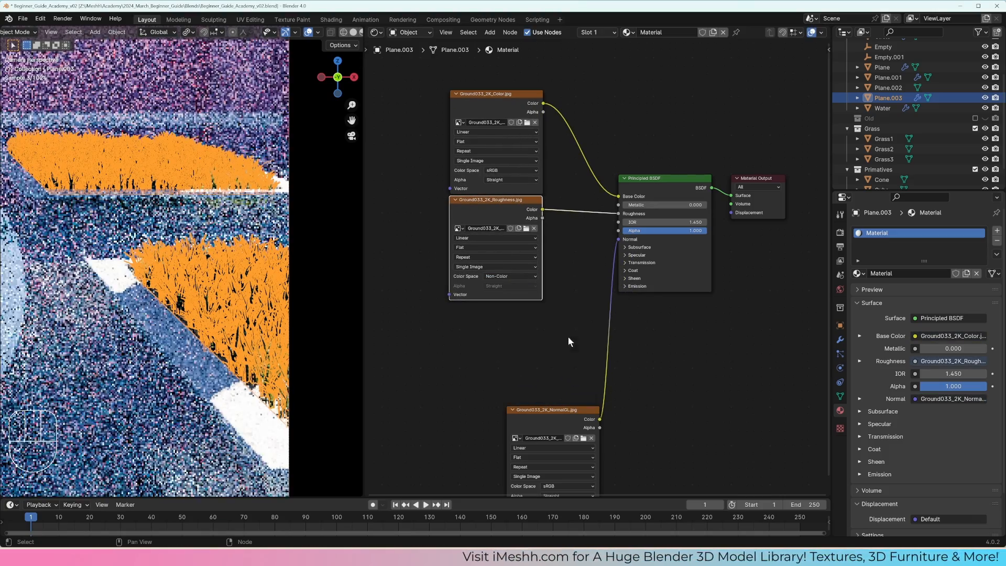
Step: Place the NormalGL texture node beneath the other two with Non-Color color space, and hide the viewport overlays
left_click_drag(555, 410, 498, 308)
left_click(508, 383)
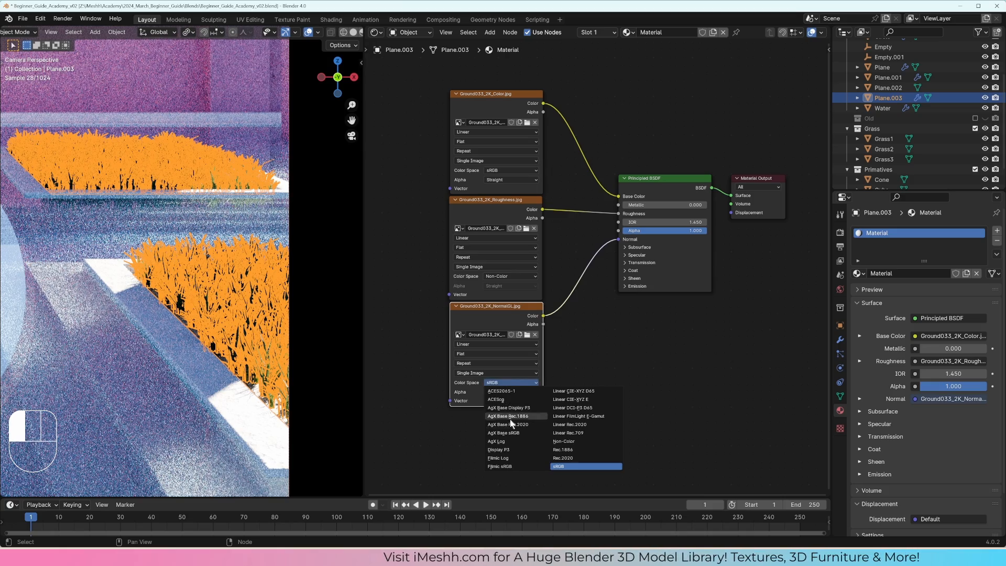
left_click(571, 441)
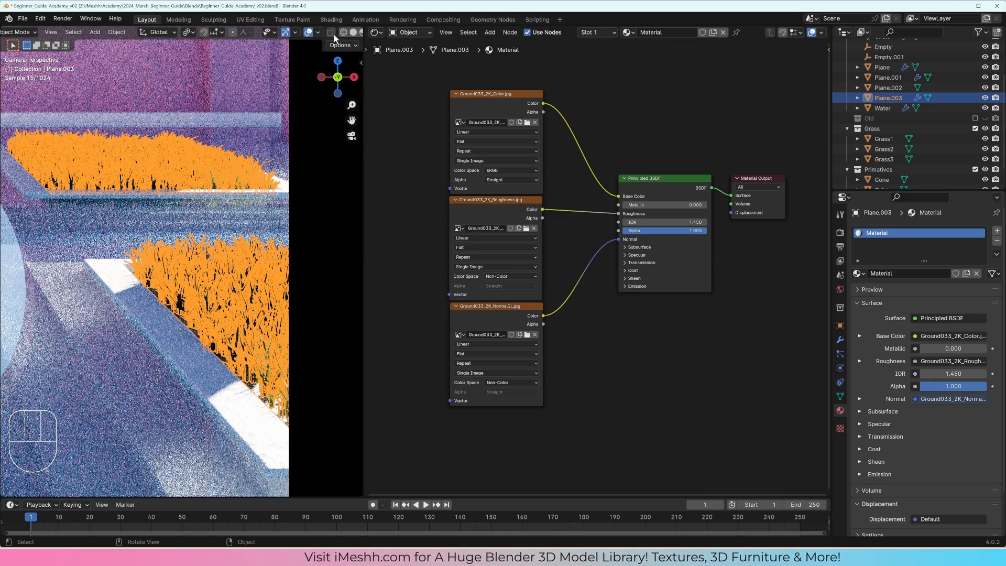
left_click(308, 33)
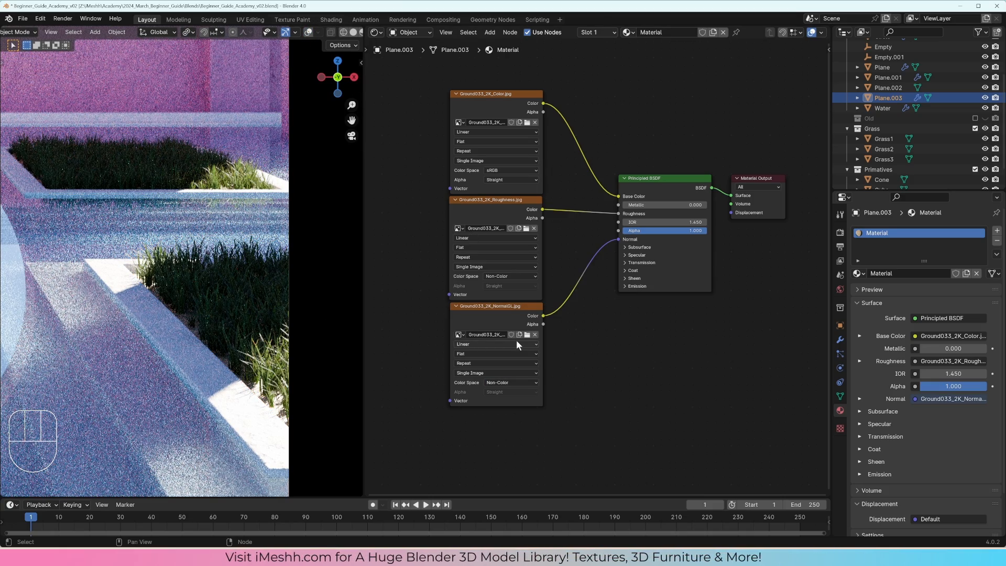
Step: Insert a Normal Map node between the NormalGL texture's Color output and the Principled BSDF's Normal input
key("shift+a")
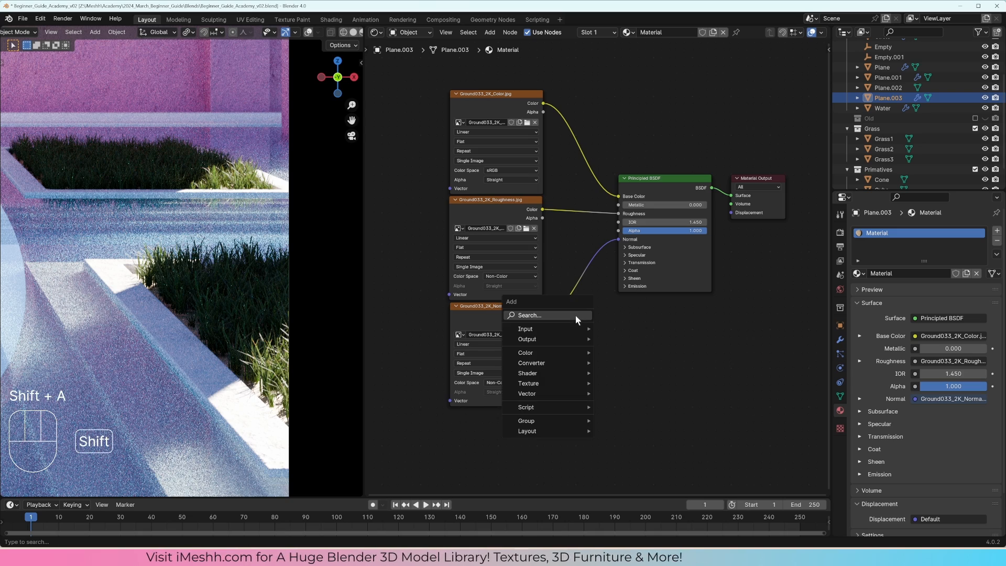
type("s")
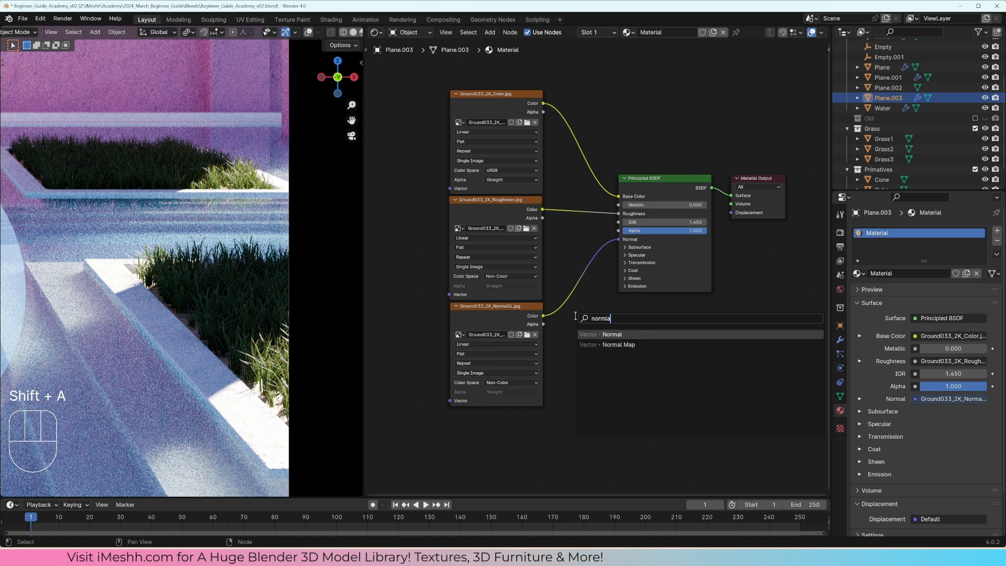
key("Down")
key("Return")
left_click(565, 286)
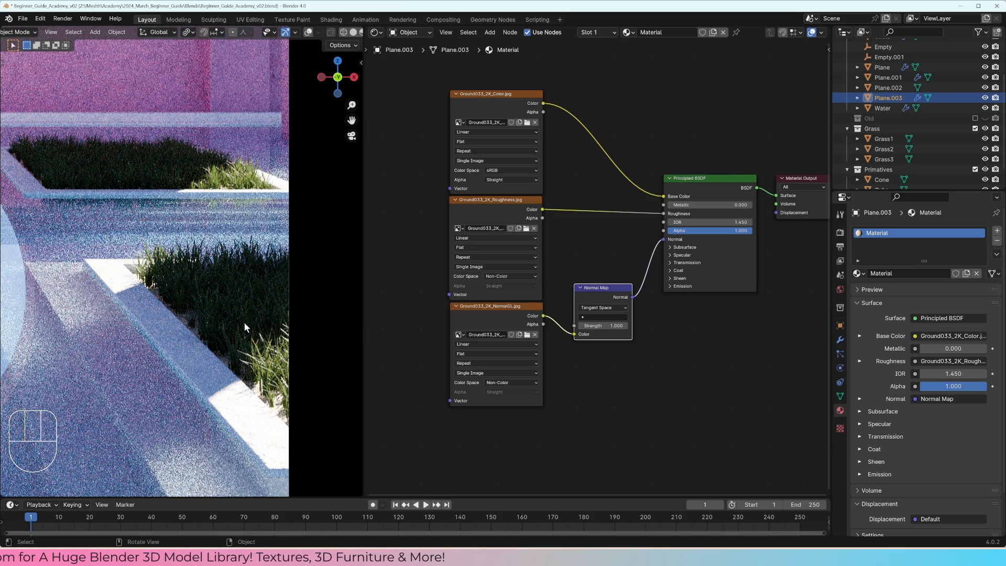
Step: Set the grass modifier's Density Max to 2500 and scale the whole grass mesh to about 1.018 along X
left_click(840, 339)
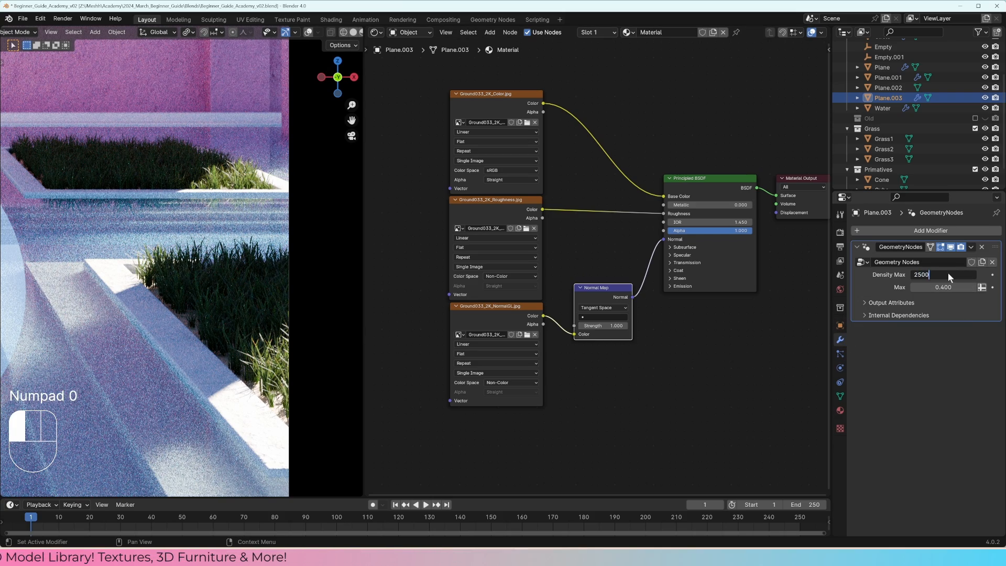
key("Return")
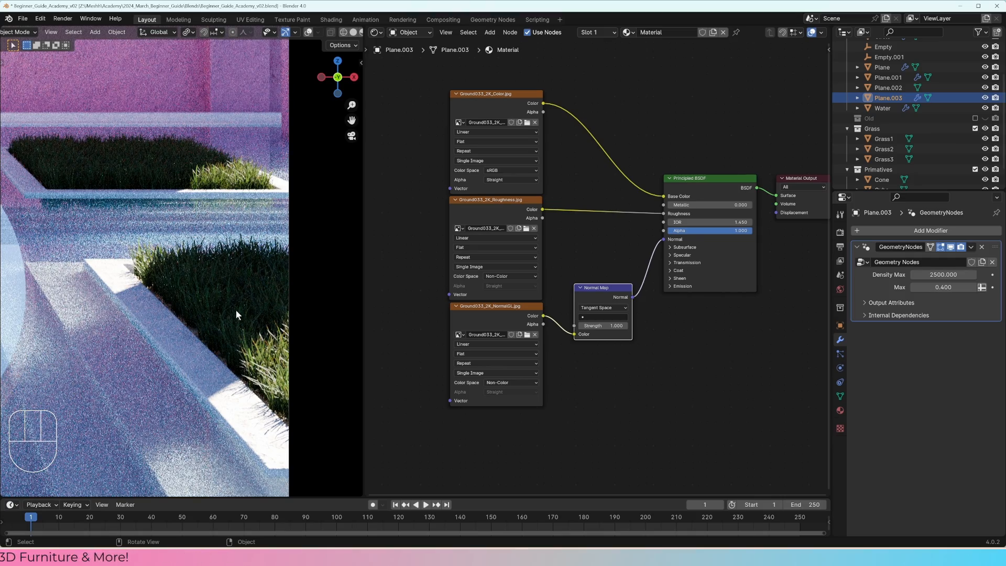
key("Tab")
key("a")
key("s")
key("x")
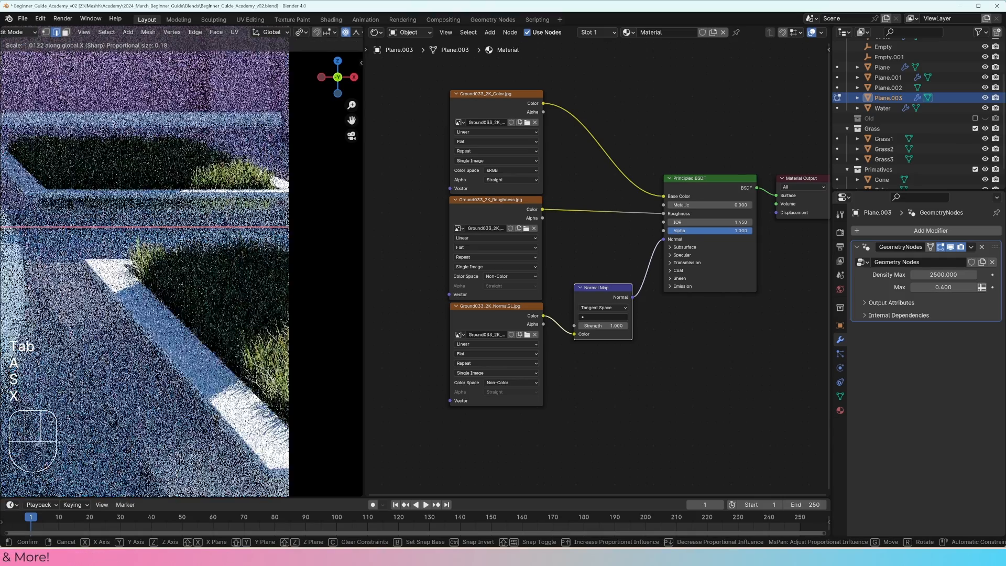
left_click(195, 340)
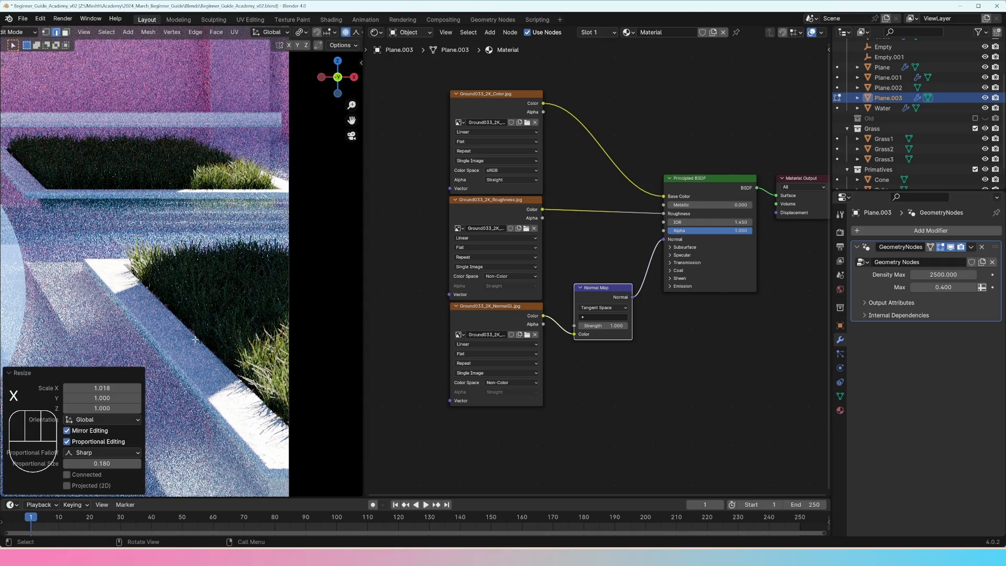
key("Tab")
Step: Replace the node editor with a 3D viewport and, from the top view, duplicate a rear grass face to the strip by the back wall
scroll(218, 359, "down", 4)
middle_click_drag(217, 360, 340, 350, "shift")
scroll(246, 288, "down", 1)
middle_click_drag(239, 283, 261, 322, "shift")
scroll(261, 322, "down", 1)
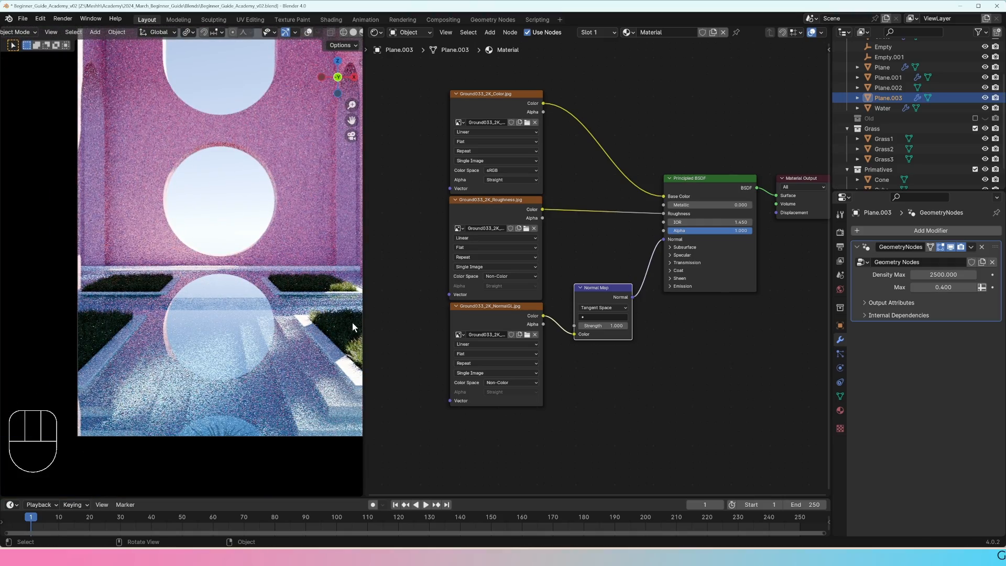
left_click(377, 32)
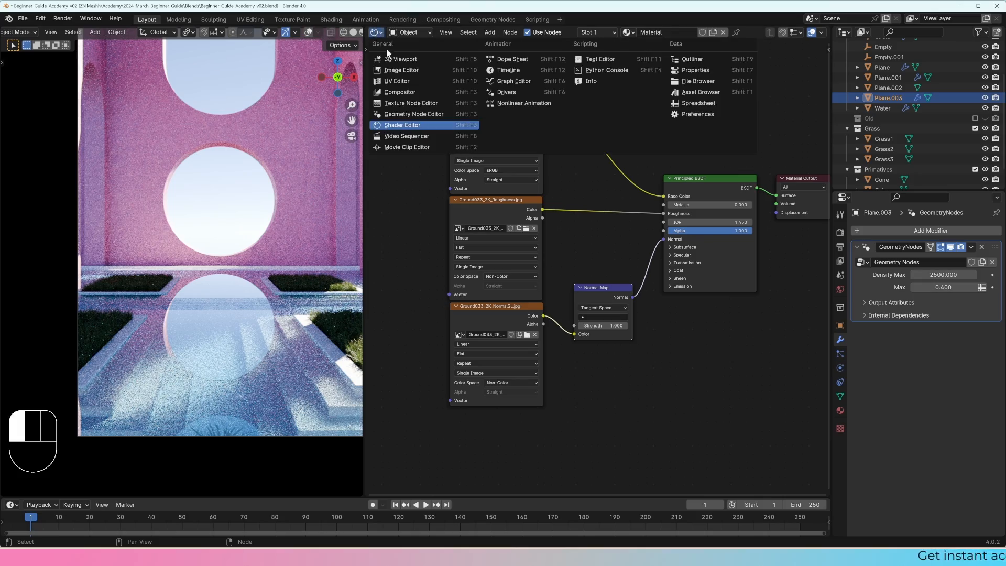
left_click(401, 60)
key("Tab")
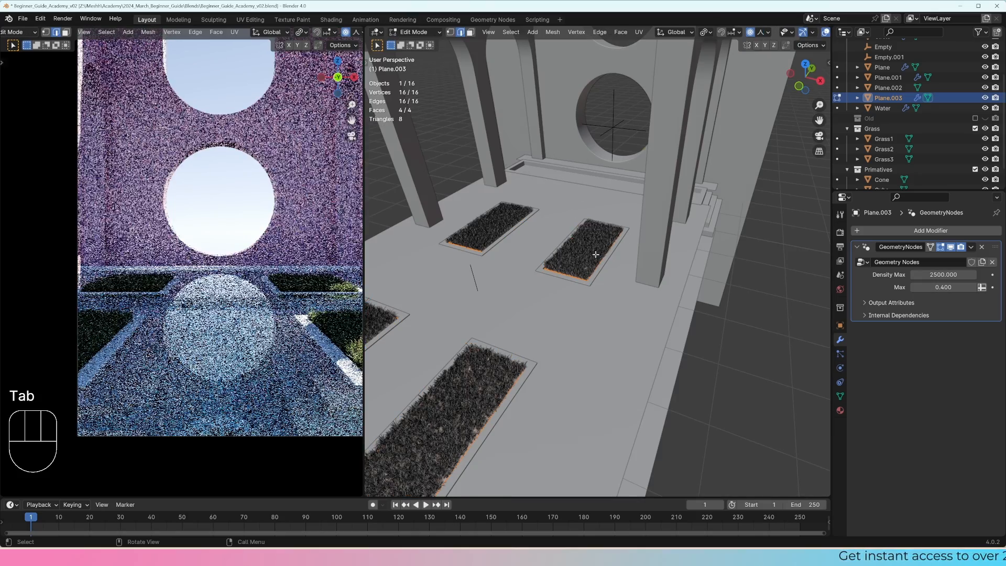
key("KP_7")
key("3")
middle_click_drag(596, 252, 598, 312, "shift")
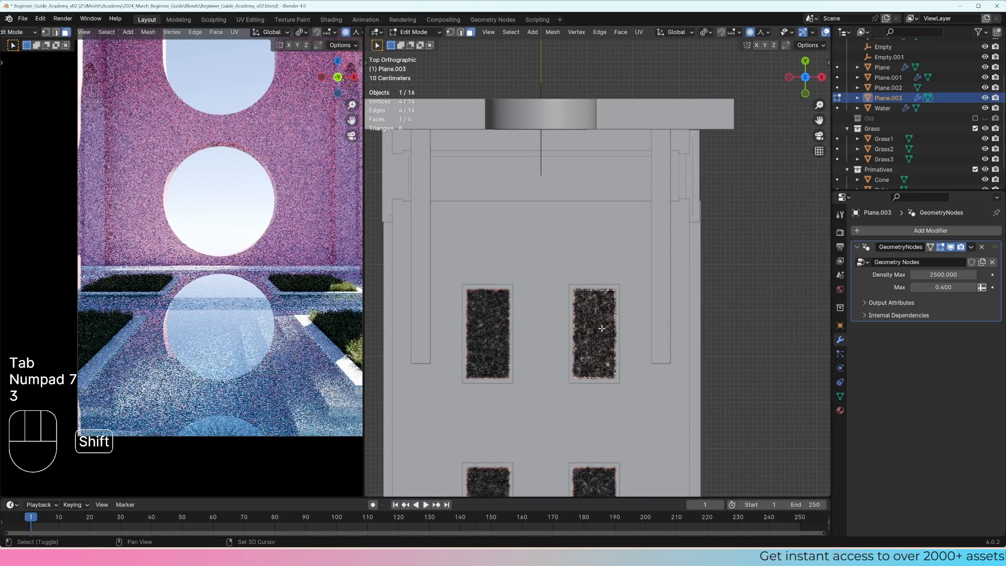
key("shift+d")
left_click(557, 180)
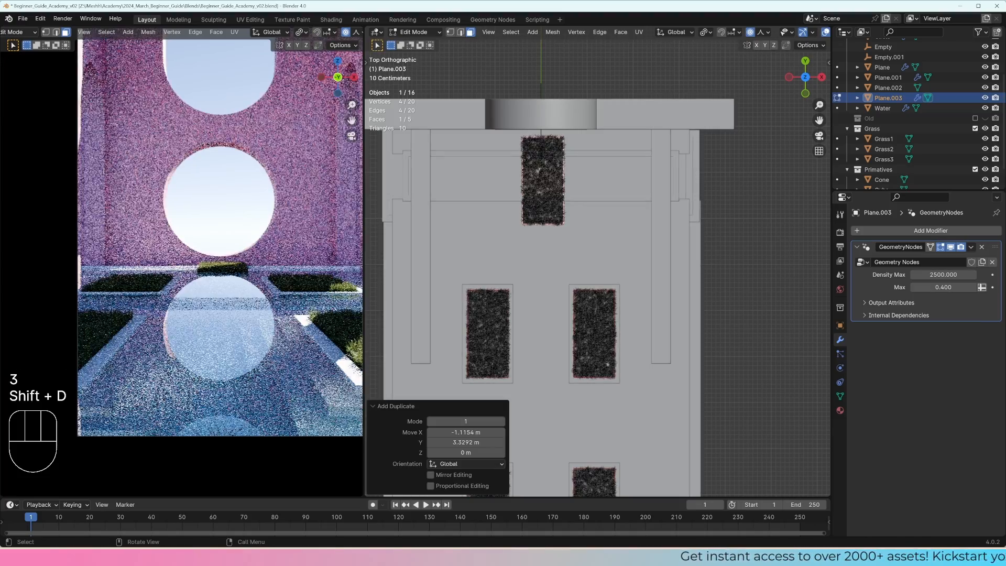
Step: Rotate the duplicated grass face 90°, centre it in the rear recess, and stretch it about 3 times along X
key("r")
key("KP_9")
key("KP_0")
key("KP_Enter")
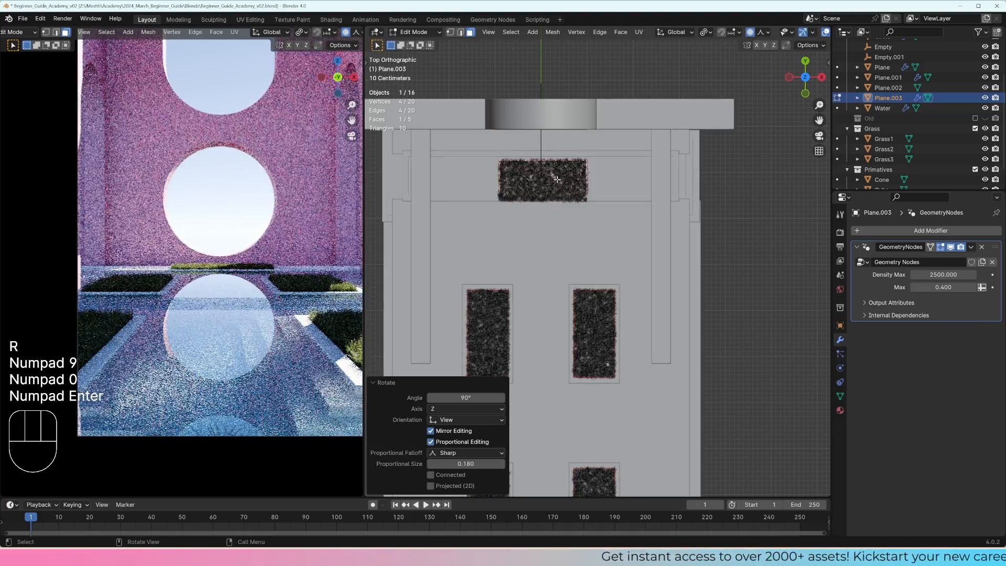
key("g")
left_click(612, 197)
key("s")
key("x")
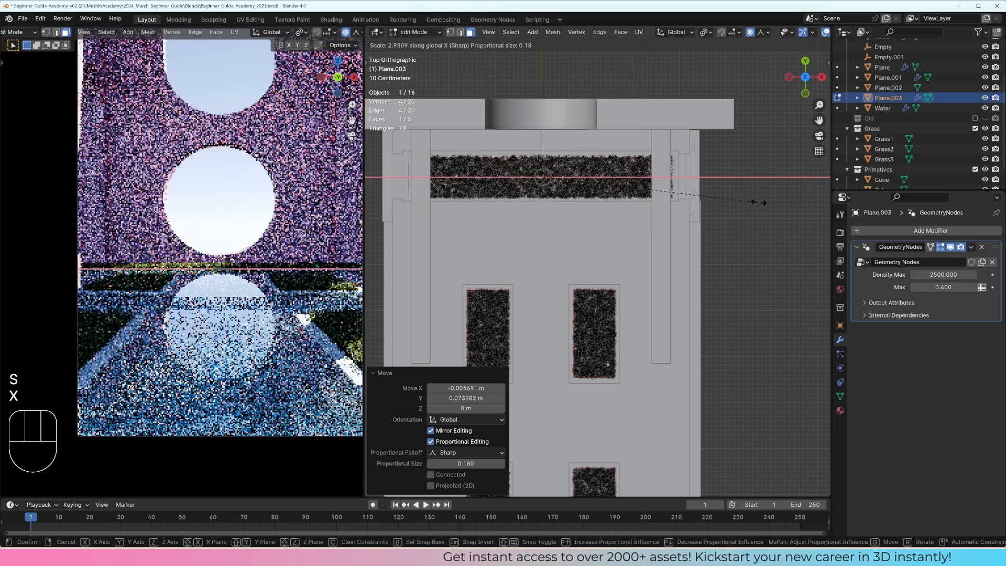
left_click(620, 222)
key("Tab")
key("a")
key("a")
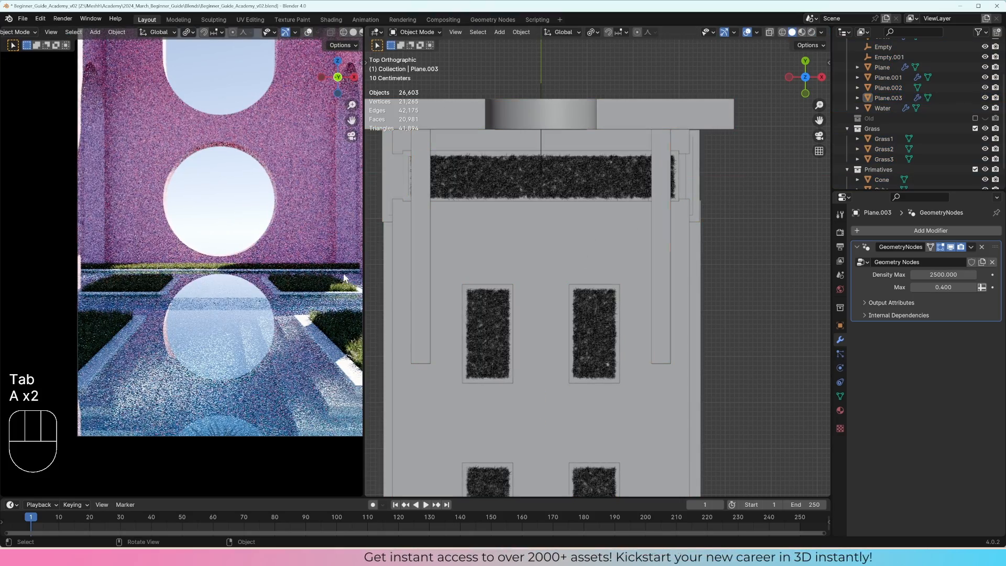
Step: Widen the rendered viewport and show the grass plane's Geometry Nodes tree in the other area
left_click_drag(364, 266, 491, 271)
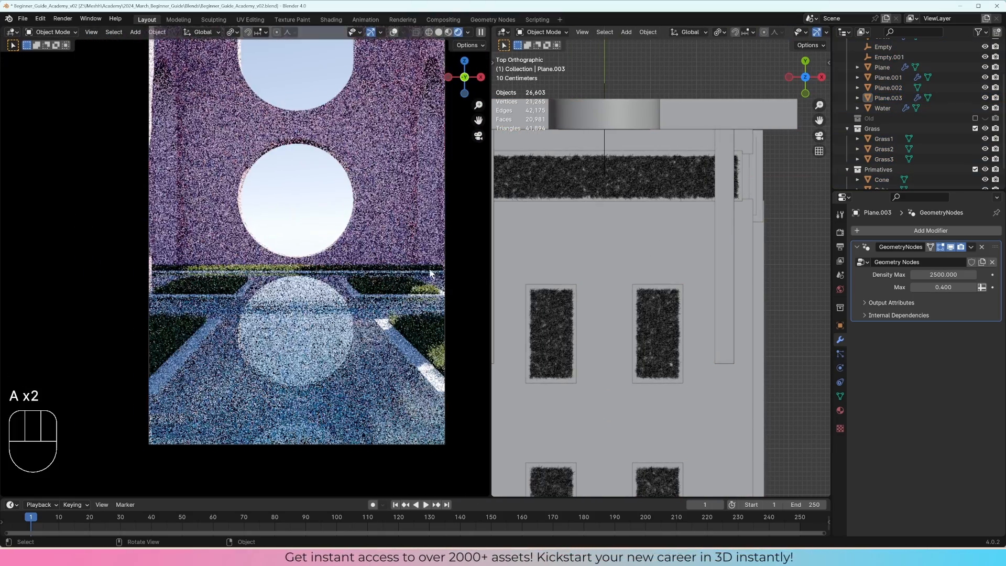
scroll(390, 249, "down", 1)
middle_click_drag(388, 247, 379, 266, "shift")
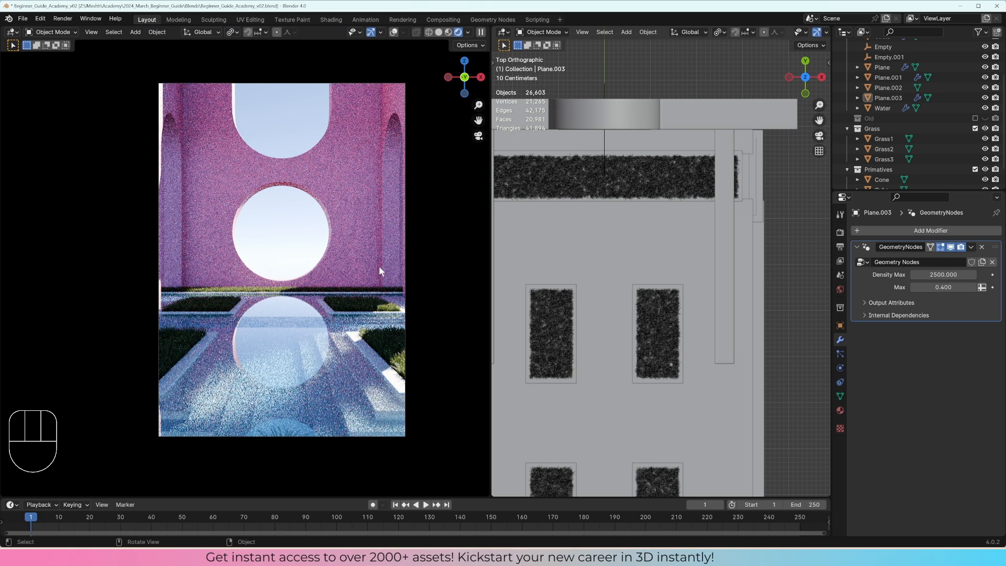
left_click(626, 389)
middle_click_drag(626, 388, 680, 281)
left_click(503, 32)
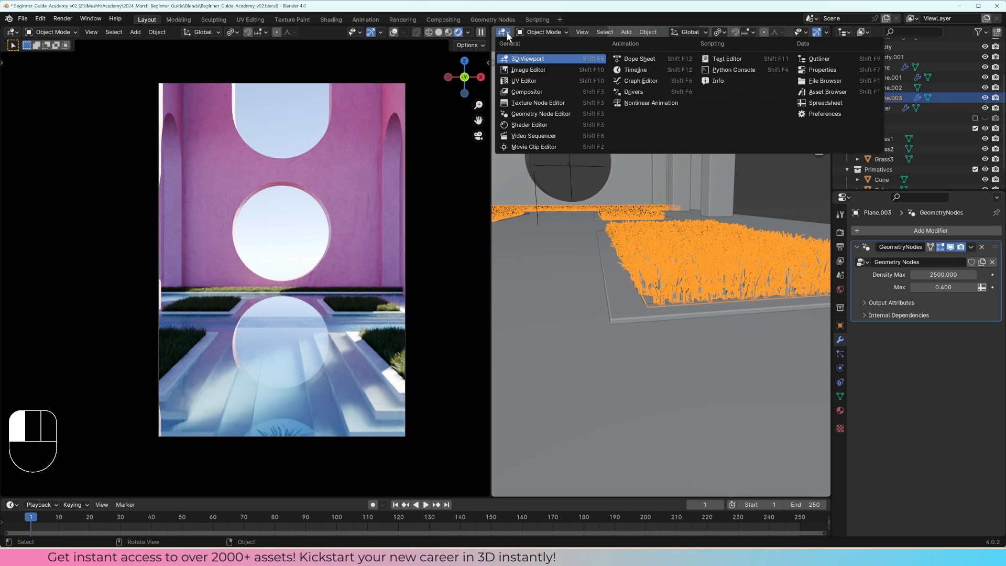
left_click(520, 121)
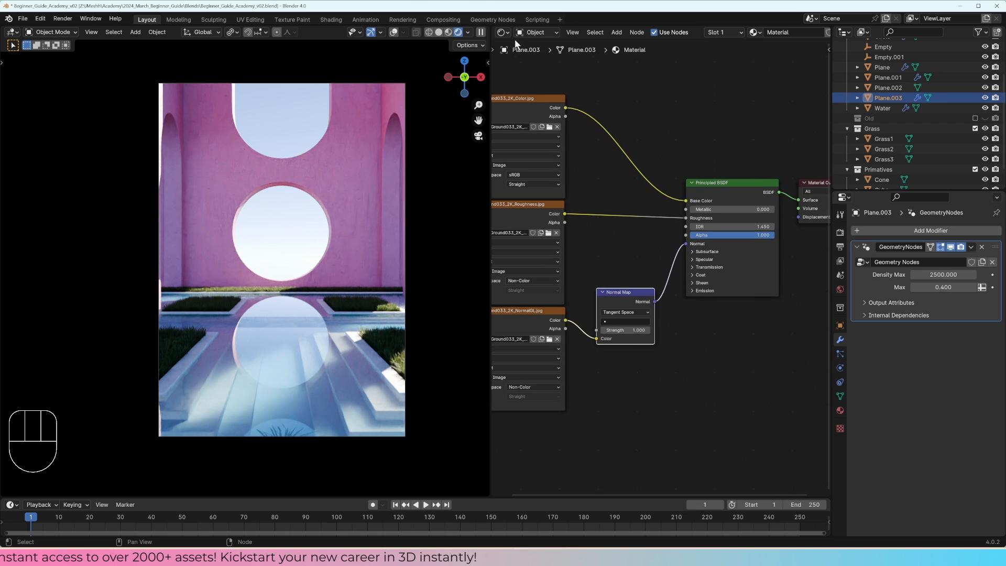
left_click(502, 32)
left_click(539, 111)
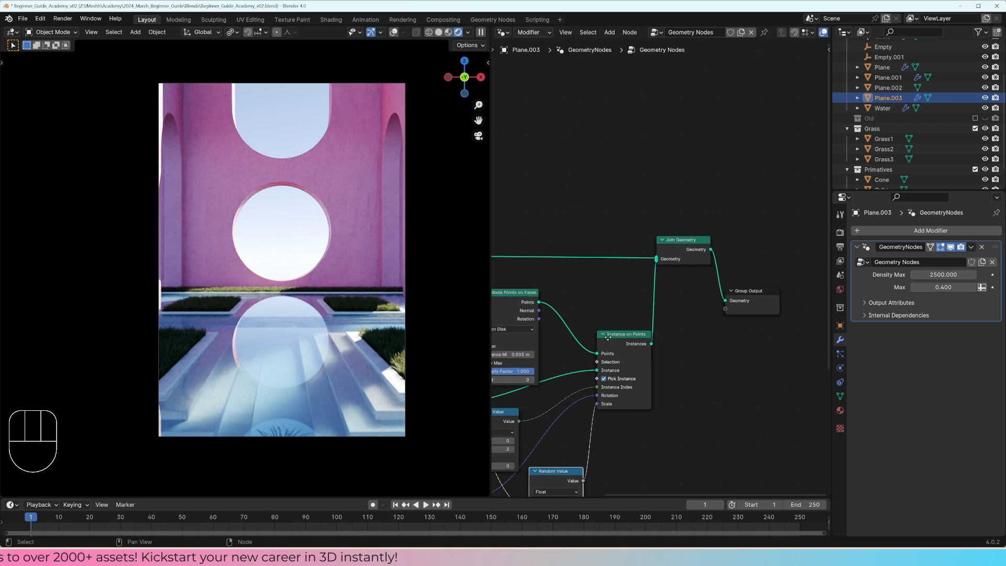
key("Home")
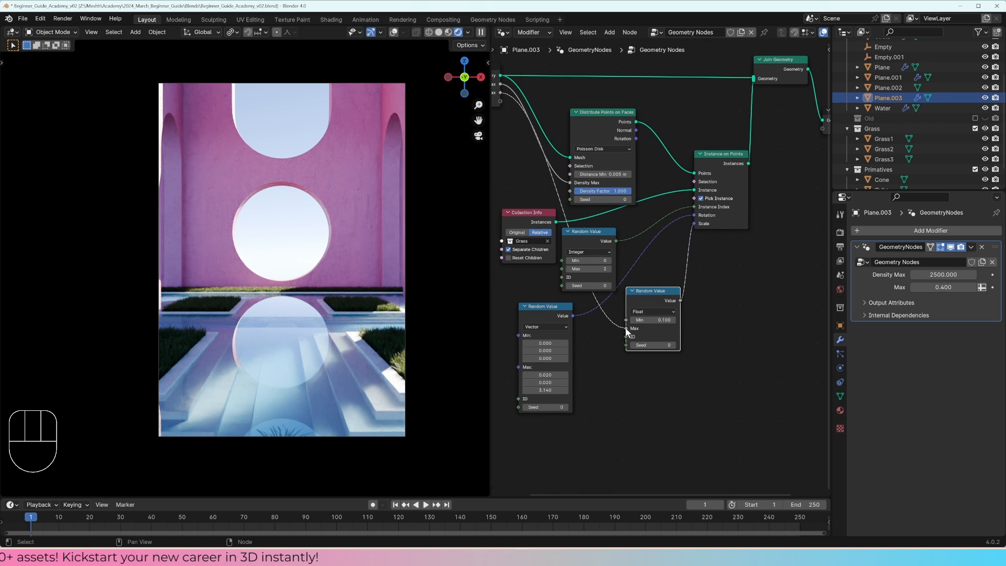
Step: Disconnect the group input from the scale Random Value's Max, and set its Min to 0.05 and Max to 0.2
left_click_drag(625, 328, 602, 331)
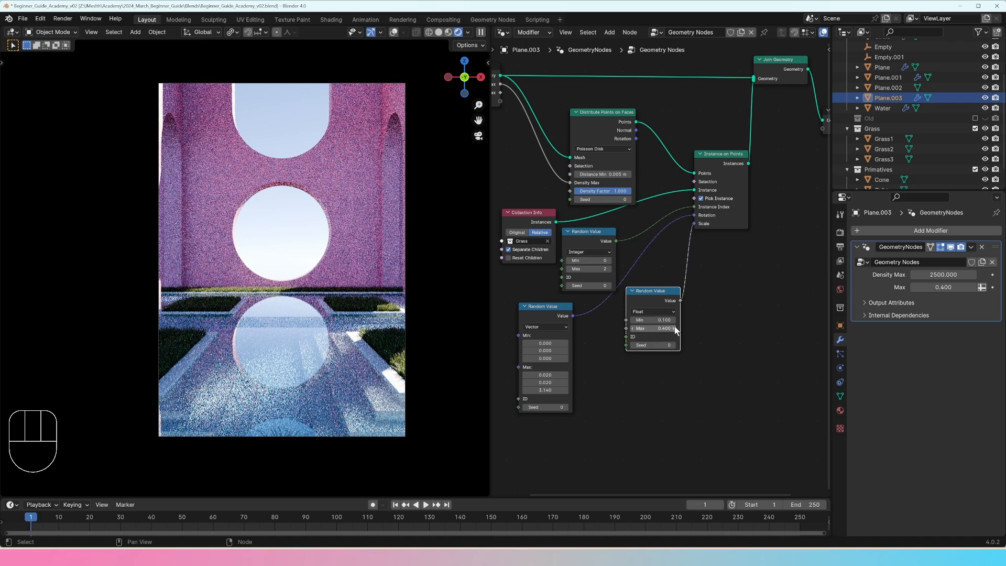
left_click(659, 320)
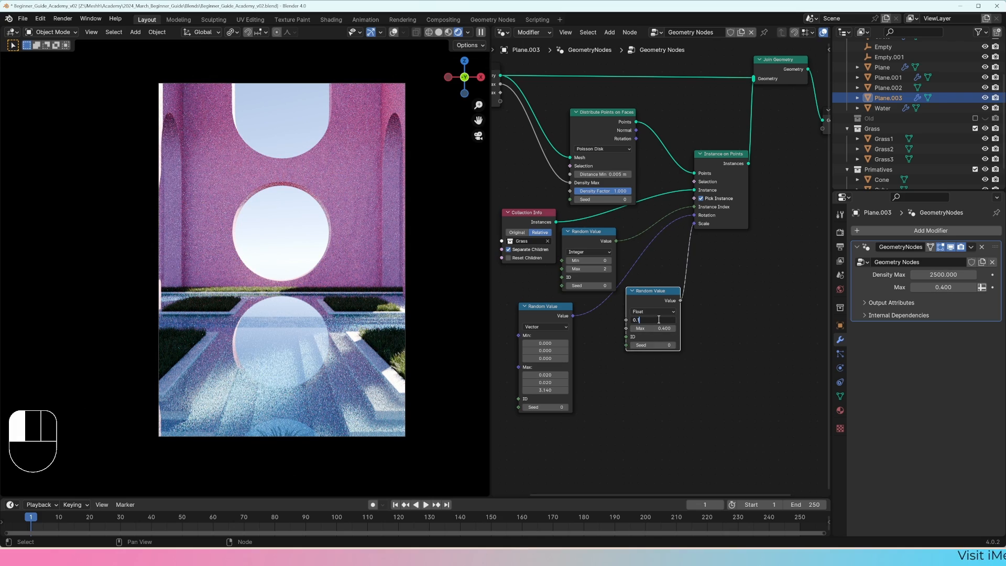
key("Tab")
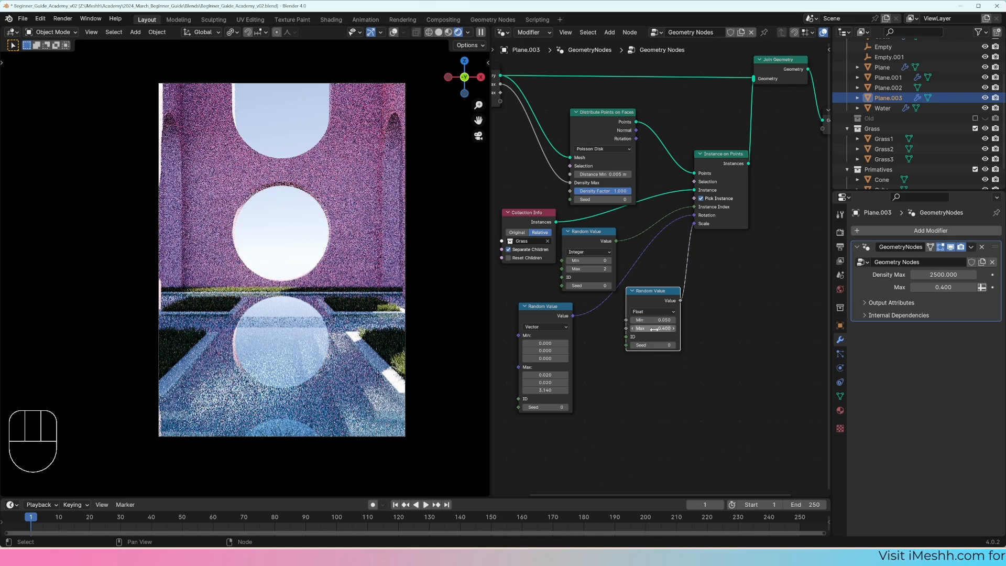
type("0.42")
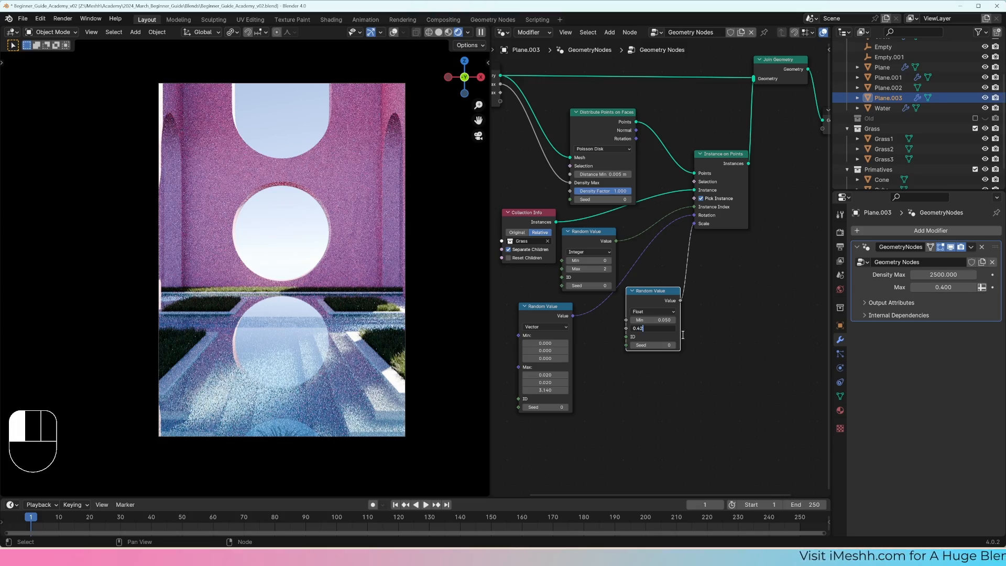
key("Return")
Step: Set the grass modifier's Density Max to 6000
scroll(443, 376, "up", 5)
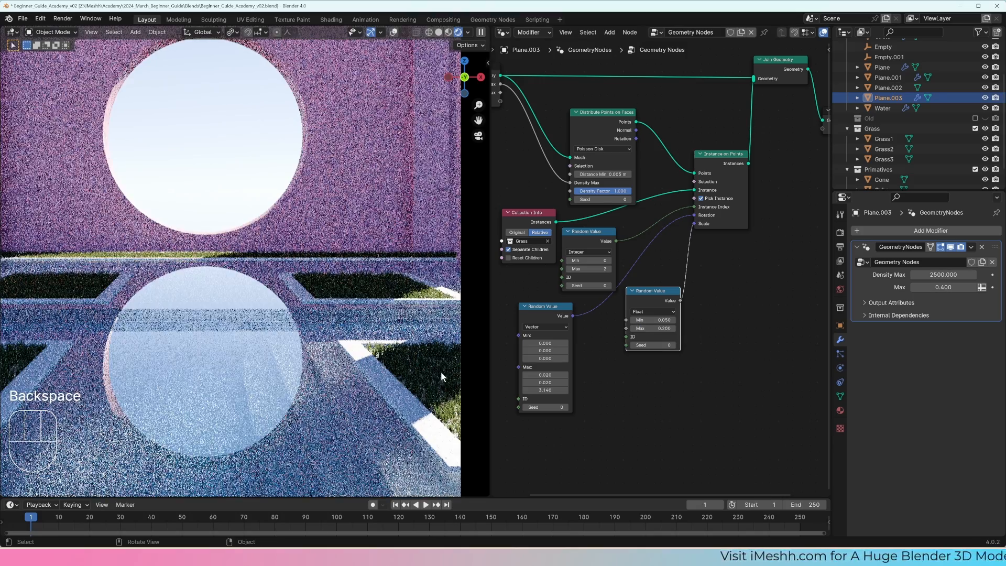
left_click(943, 274)
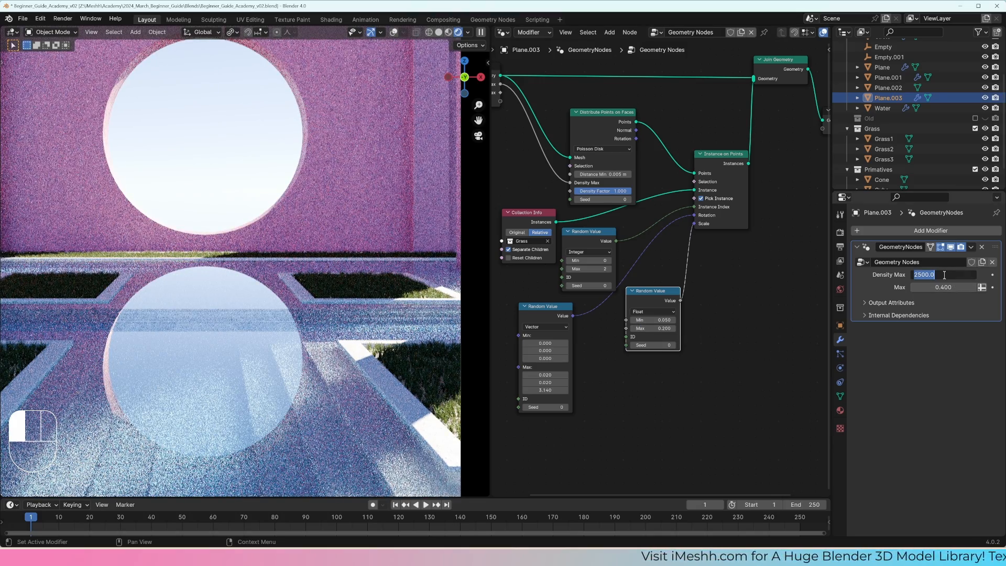
type("6000")
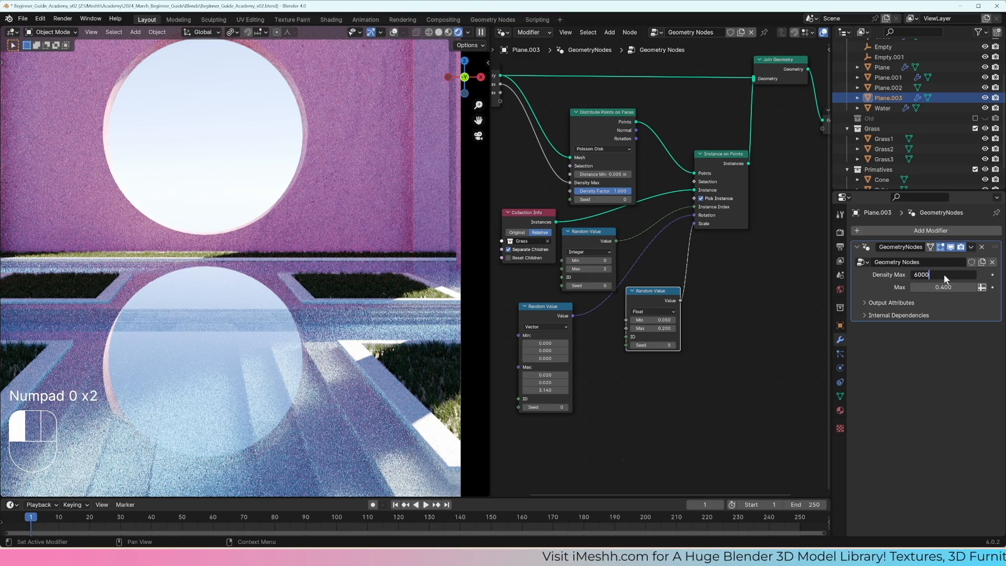
key("Return")
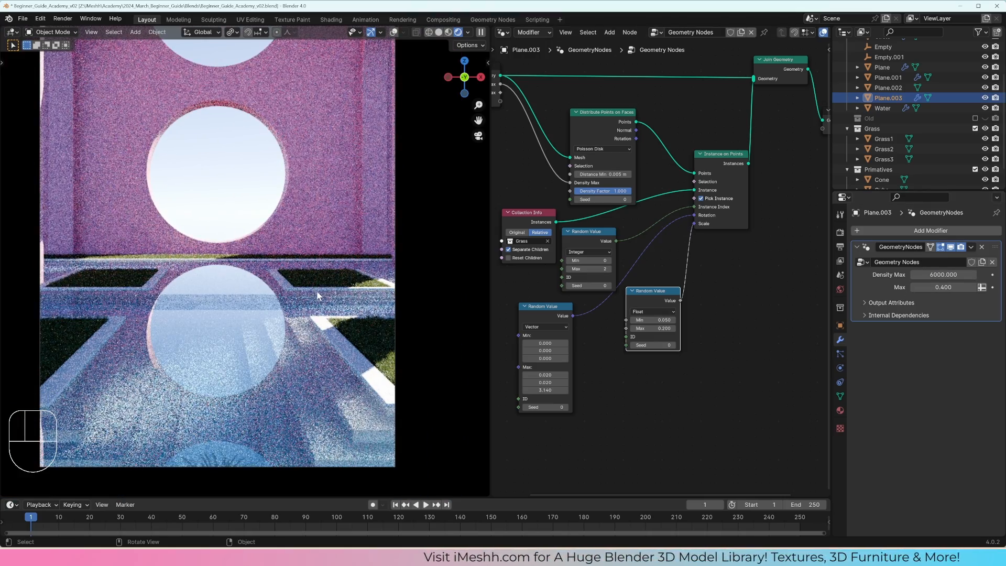
Step: Compare the rendered courtyard with the grass modifier's viewport display off and on, leaving it on
mouse_move(317, 296)
middle_mouse_down()
mouse_move(320, 340)
mouse_move(288, 351)
mouse_move(253, 318)
middle_mouse_up()
key("z")
left_click(374, 303)
scroll(288, 351, "up", 3)
middle_click_drag(254, 318, 295, 322, "shift")
scroll(315, 321, "up", 3)
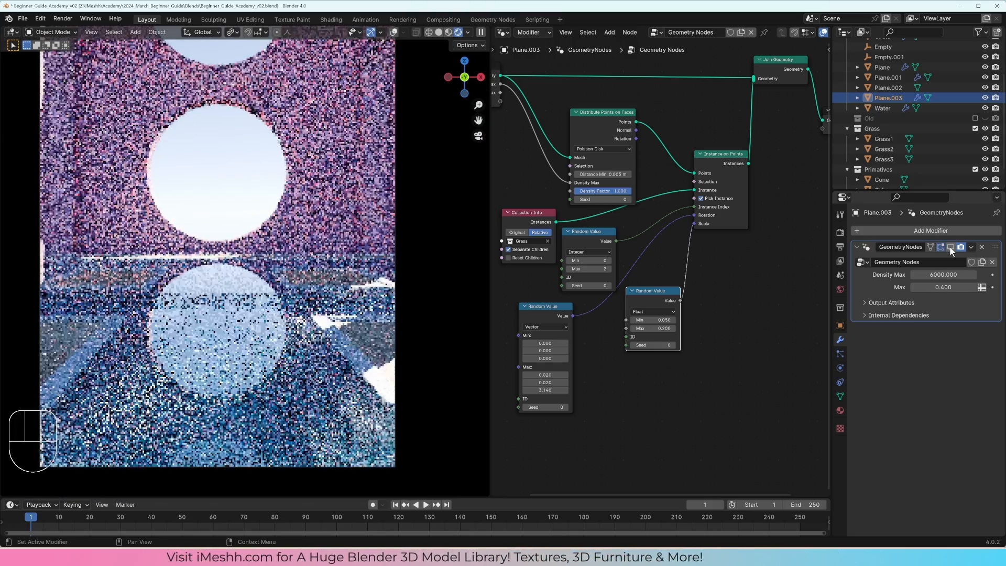
left_click(950, 247)
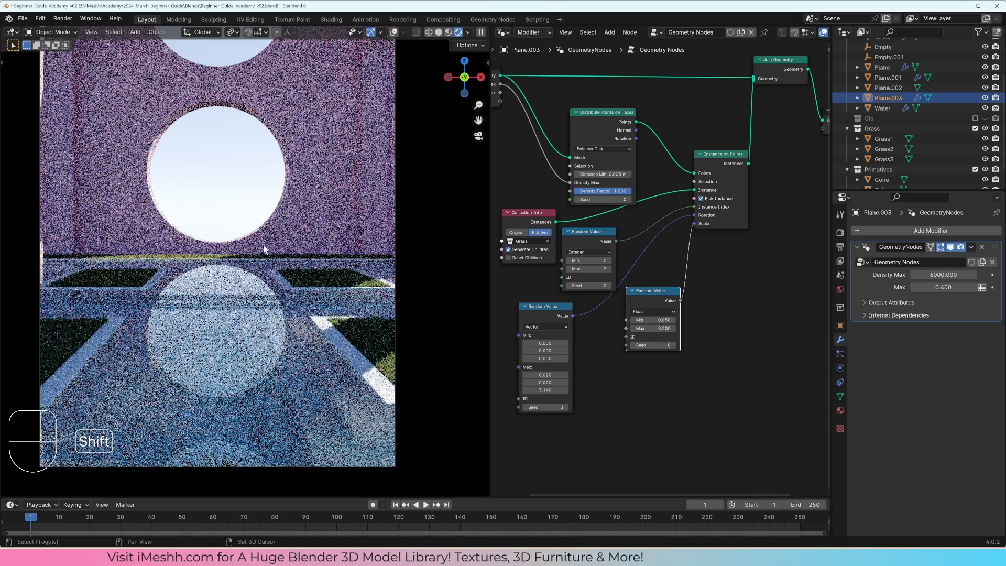
middle_click_drag(263, 249, 289, 288, "shift")
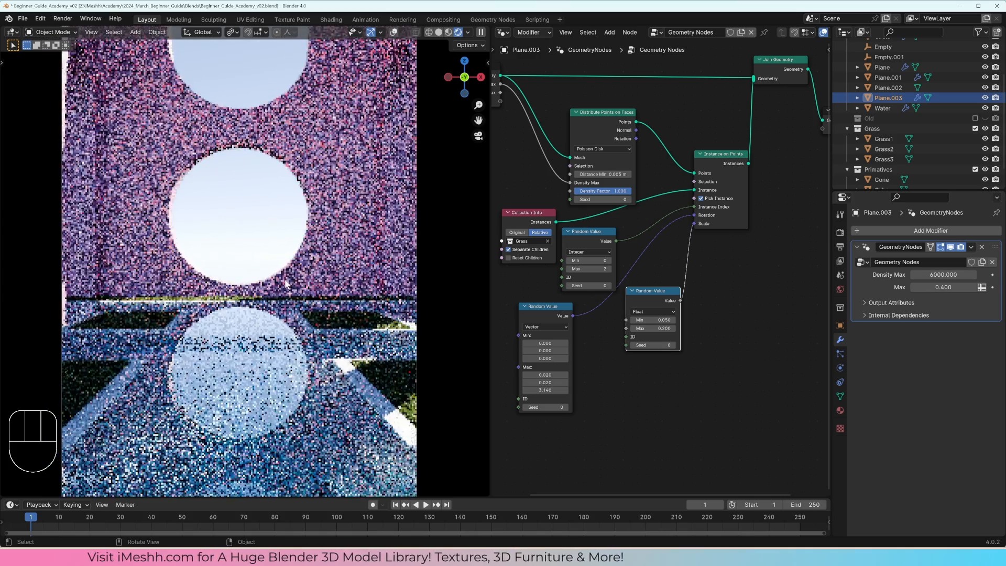
scroll(288, 288, "down", 1)
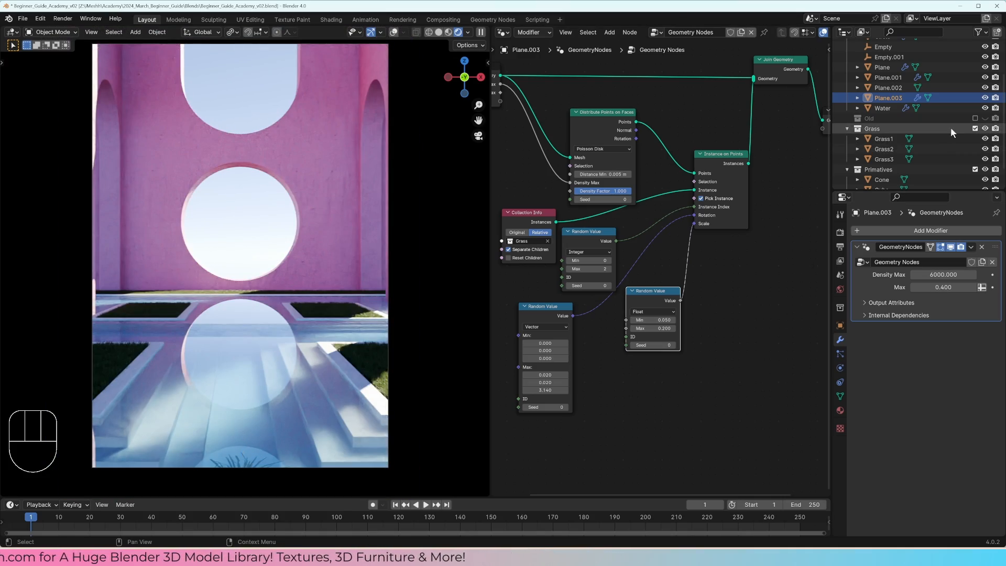
Step: Exclude the Grass and Primitives collections from the view layer
scroll(947, 141, "down", 2)
left_click(974, 107)
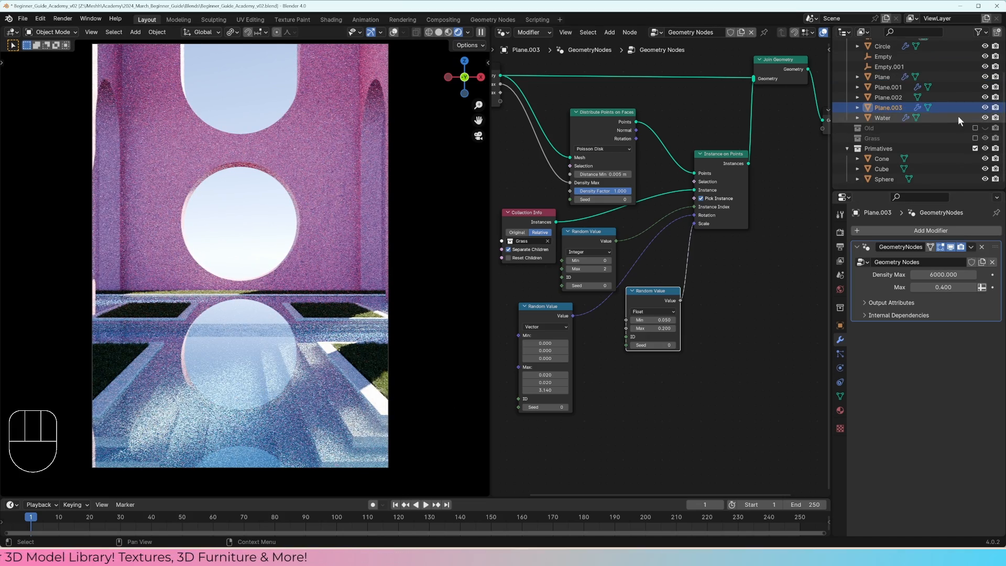
left_click(974, 150)
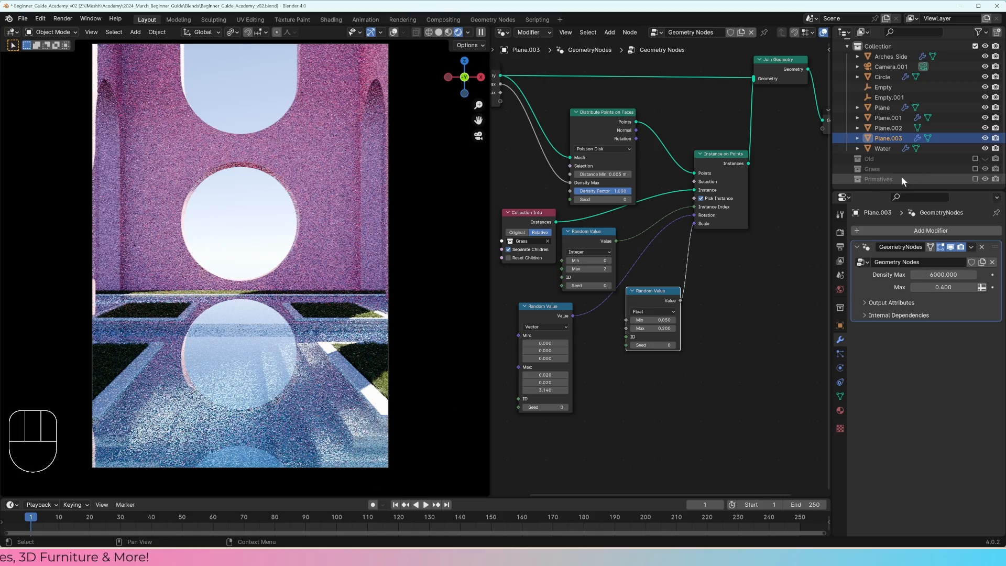
Step: Examine the grass beds up close in the rendered view, including their edges along the borders
scroll(294, 290, "up", 1)
middle_click_drag(293, 290, 294, 250, "shift")
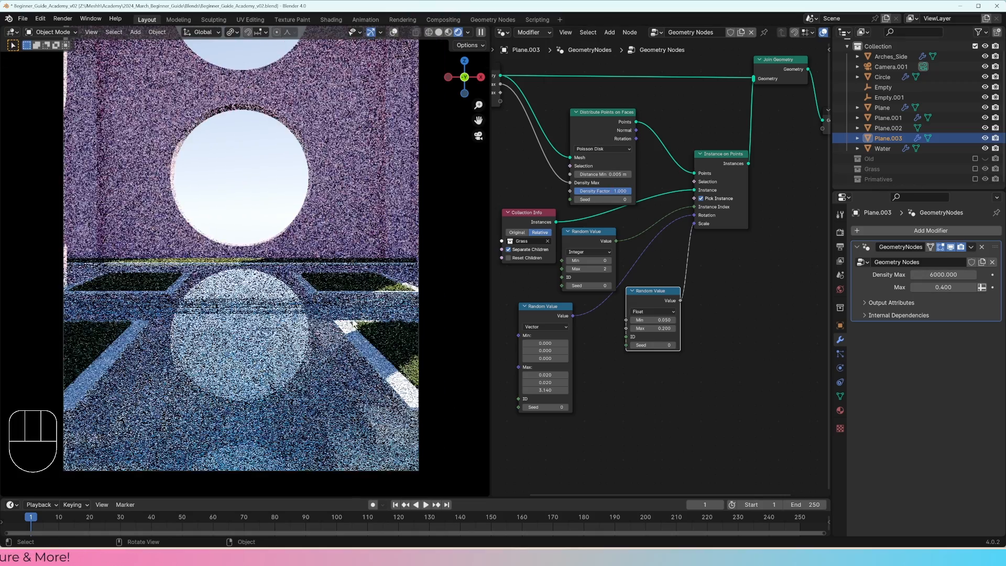
middle_click_drag(335, 293, 220, 251, "shift")
scroll(236, 256, "up", 3)
middle_click_drag(293, 309, 256, 268, "shift")
scroll(257, 268, "up", 4)
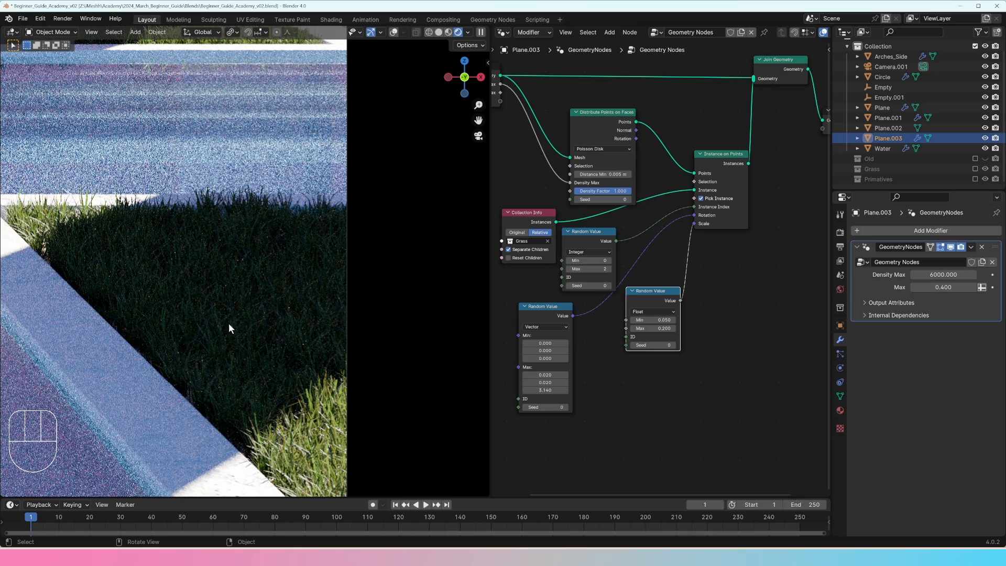
scroll(244, 311, "down", 10)
middle_click_drag(236, 286, 389, 375, "shift")
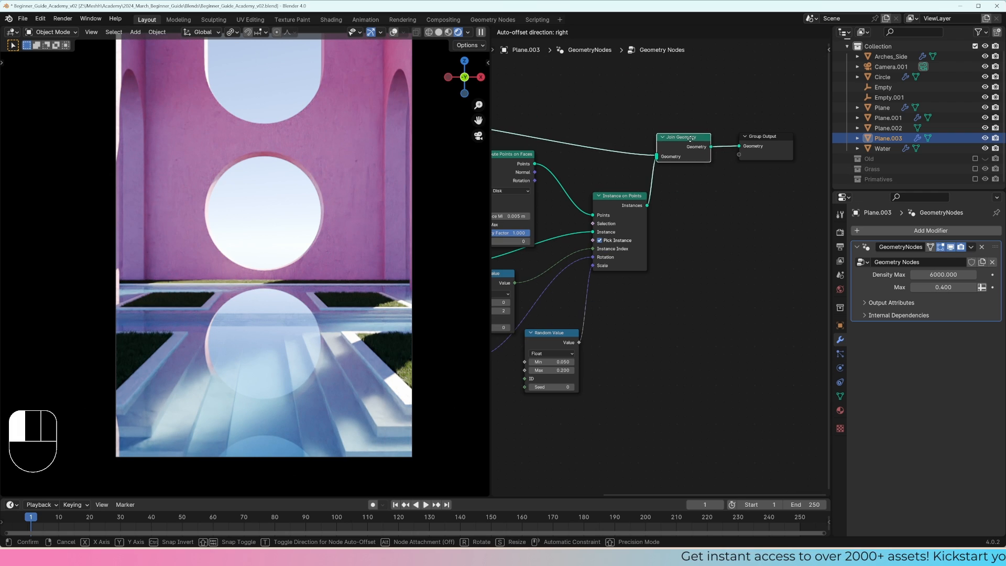
Step: Tidy the positions of the Join Geometry and Group Output nodes at the end of the grass node tree
left_click_drag(683, 137, 679, 129)
left_click_drag(752, 138, 749, 136)
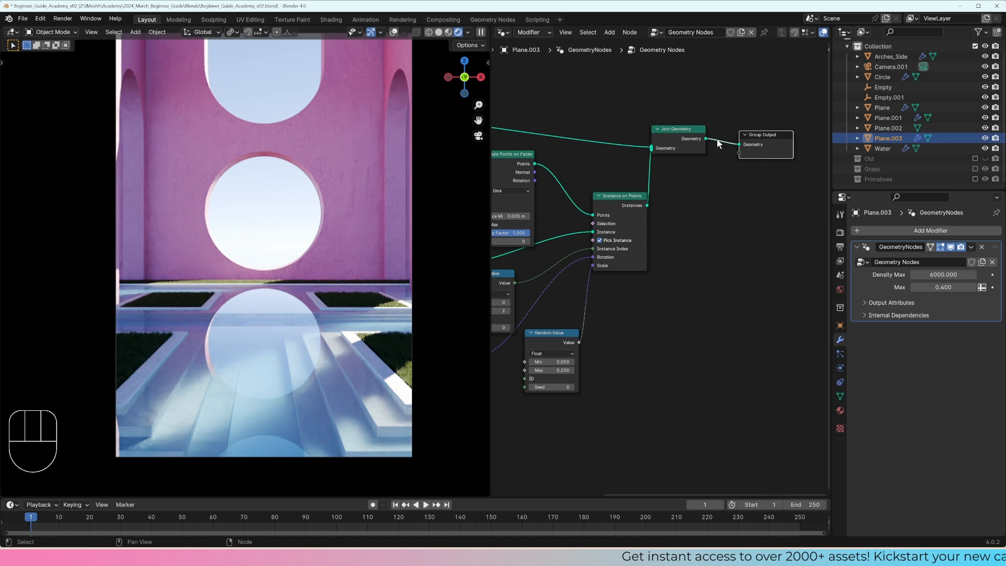
middle_click_drag(717, 142, 718, 167)
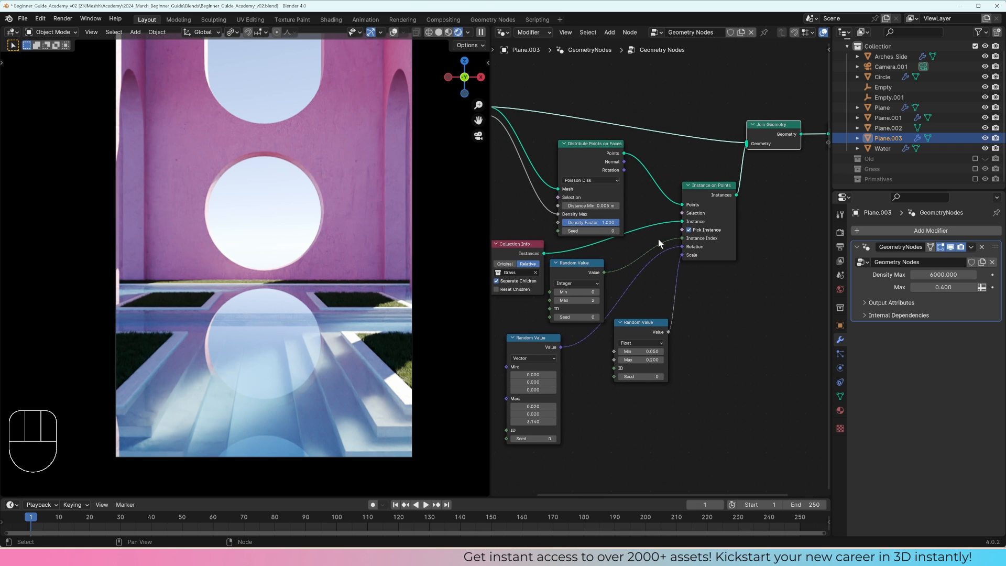